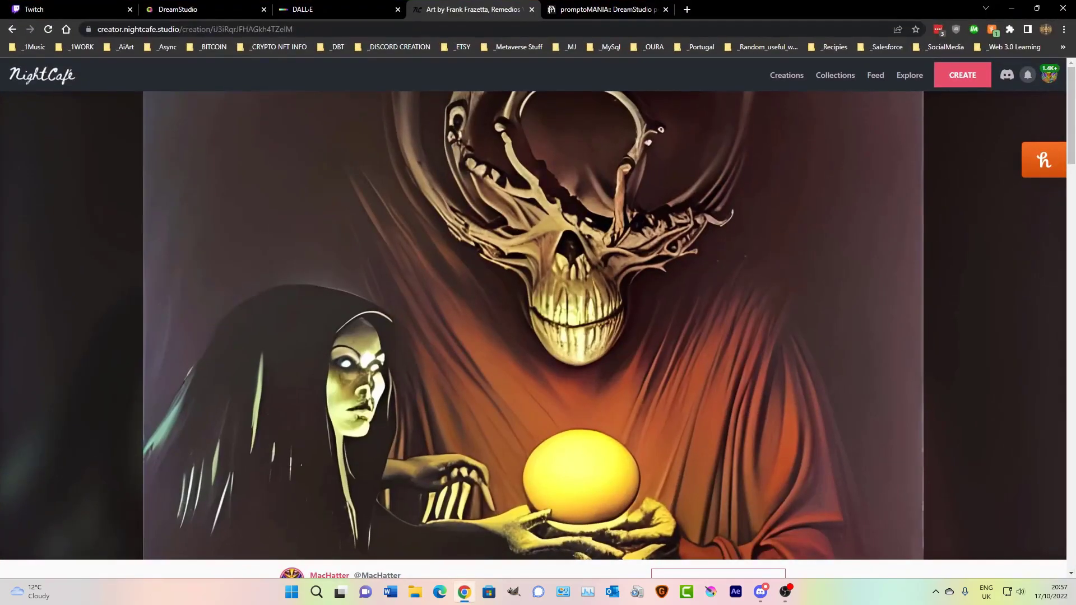
- Clear the Twitch tab from the browser window and make the NightCafe My Creations page the first tab
{"action": "key", "text": "alt+Tab"}
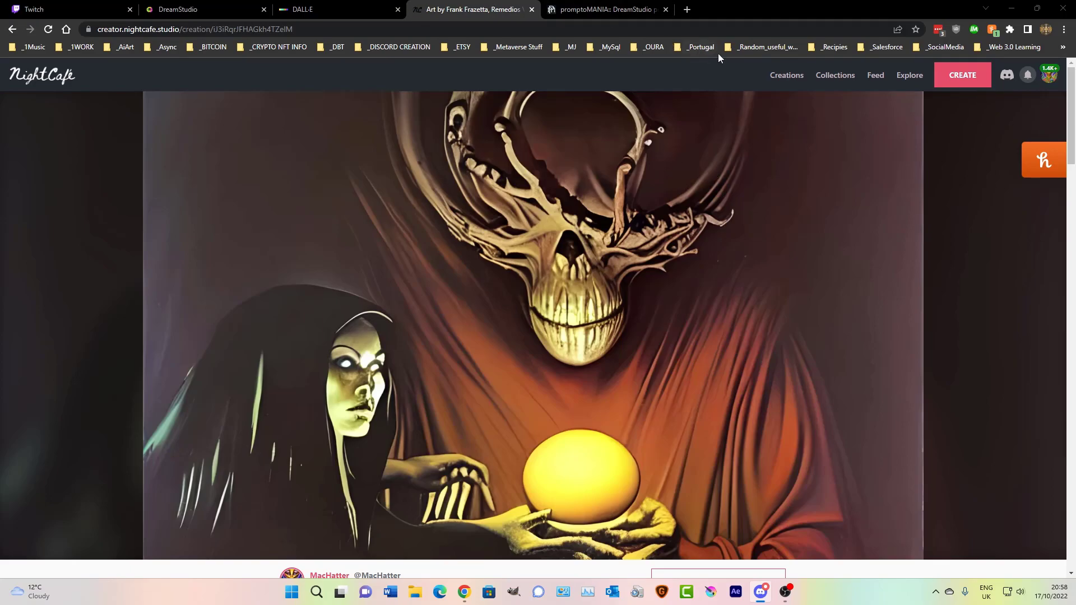
{"action": "left_click", "coordinate": [777, 75]}
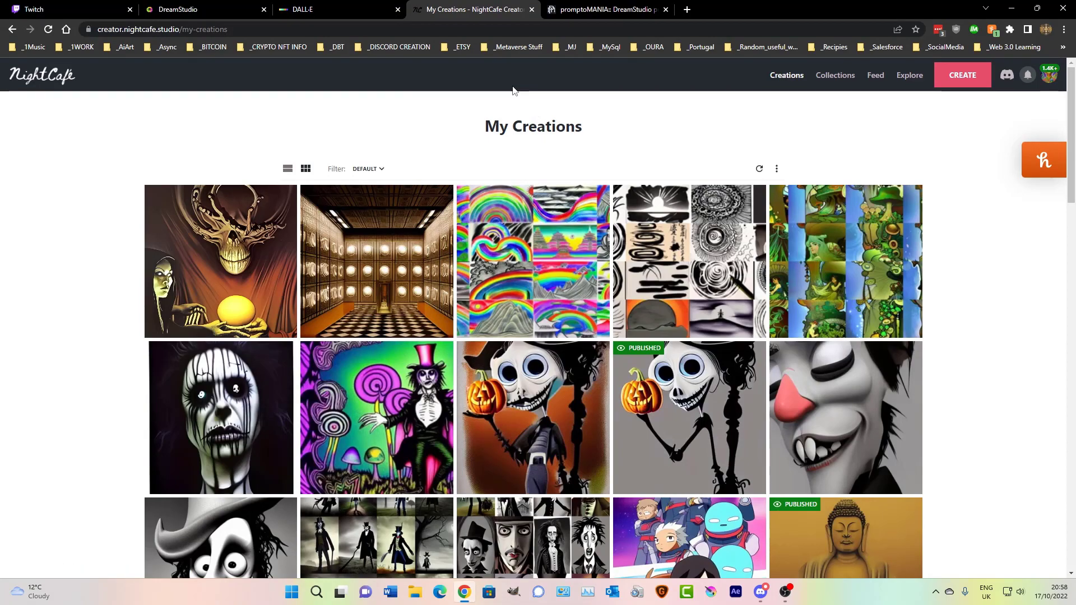
{"action": "left_click", "coordinate": [22, 9]}
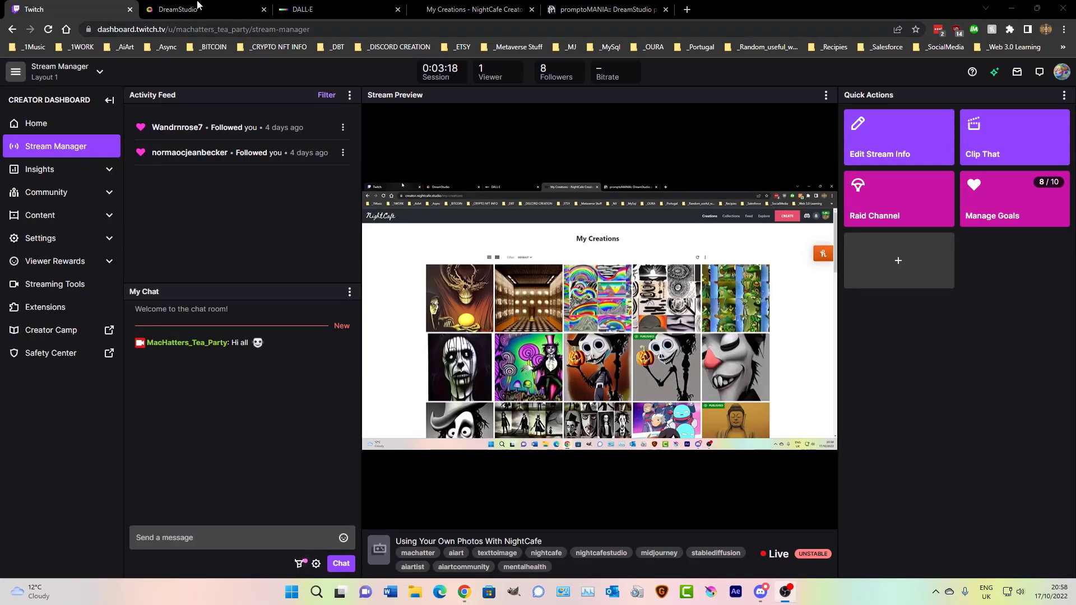
{"action": "middle_click", "coordinate": [92, 11]}
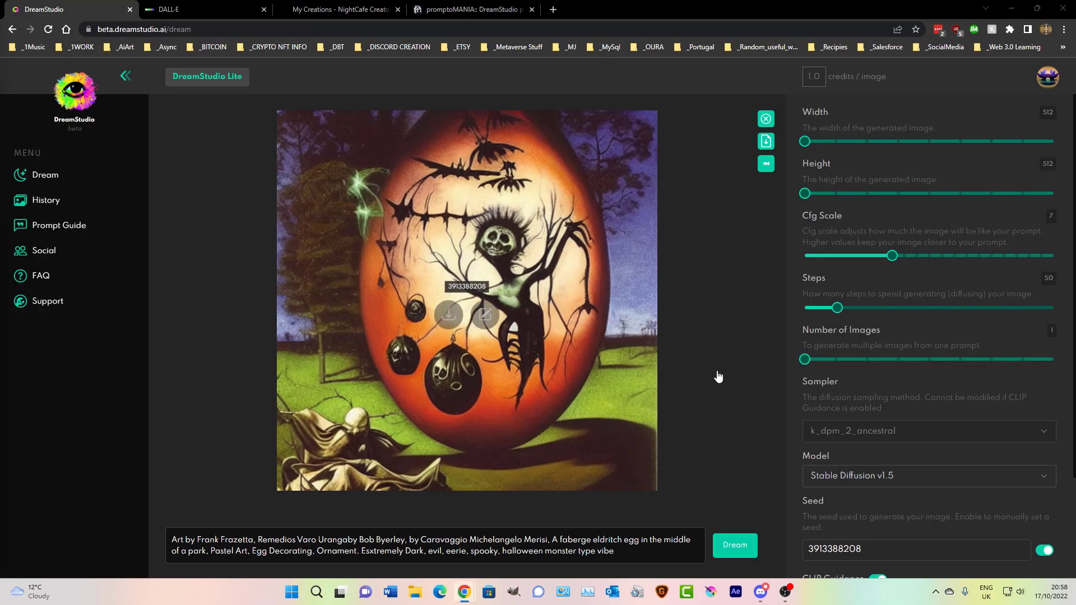
{"action": "left_click_drag", "start_coordinate": [331, 9], "coordinate": [62, 9]}
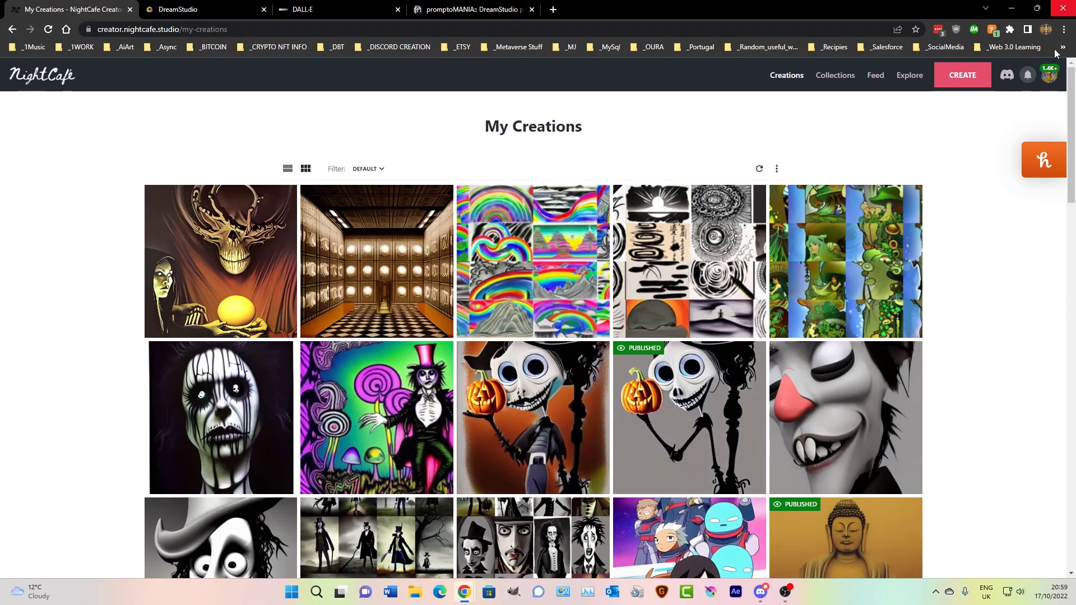
- Start a new NightCafe creation with the Stable algorithm and enter "Jacob van Ruisdael" as the text prompt
{"action": "left_click", "coordinate": [978, 71]}
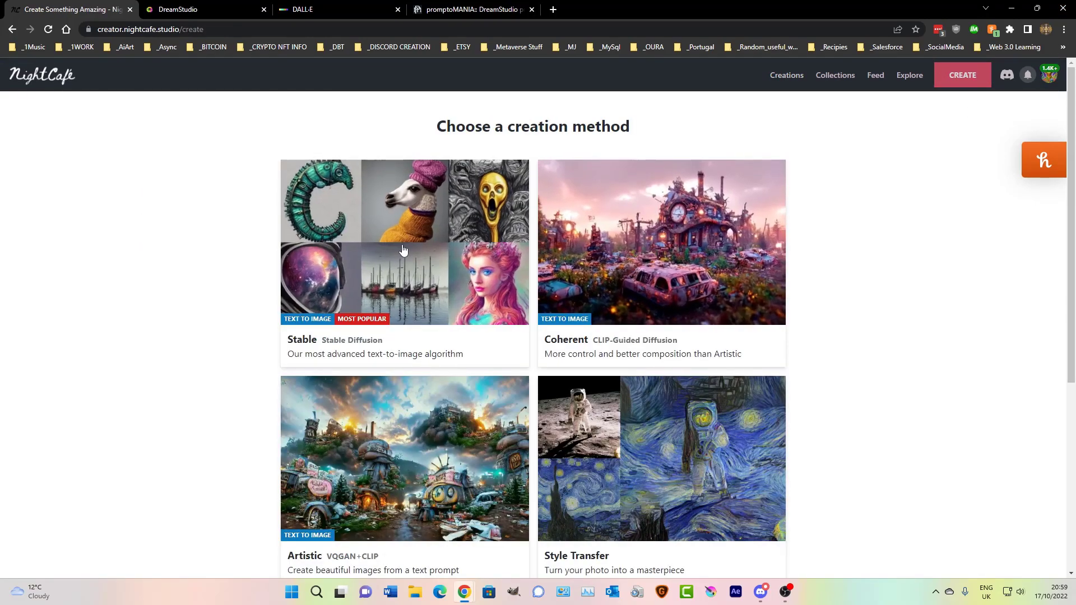
{"action": "left_click", "coordinate": [404, 249]}
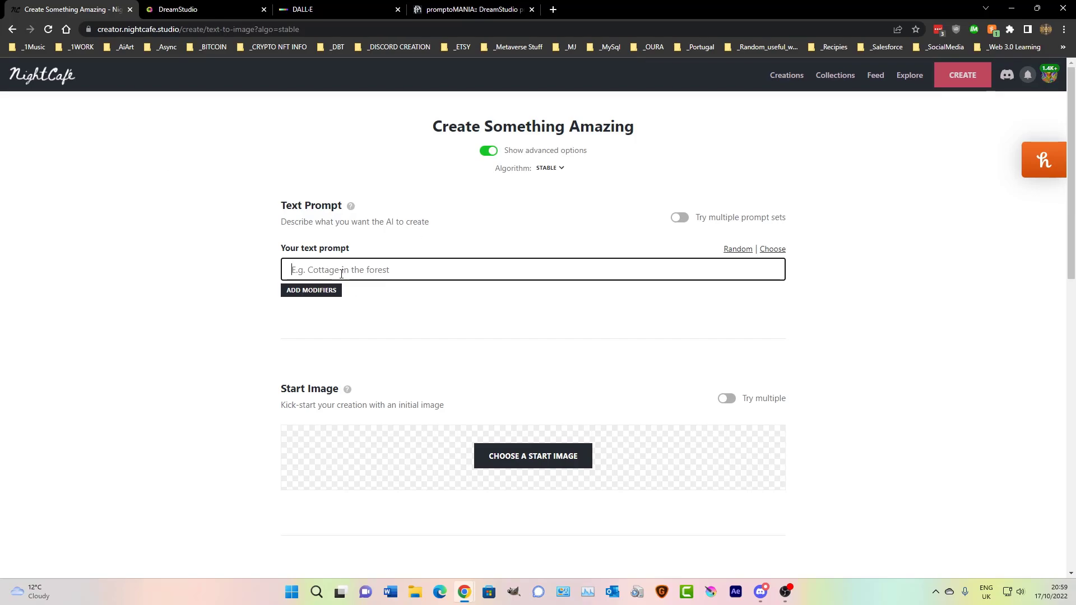
{"action": "type", "text": "Jacob van Ruisdael"}
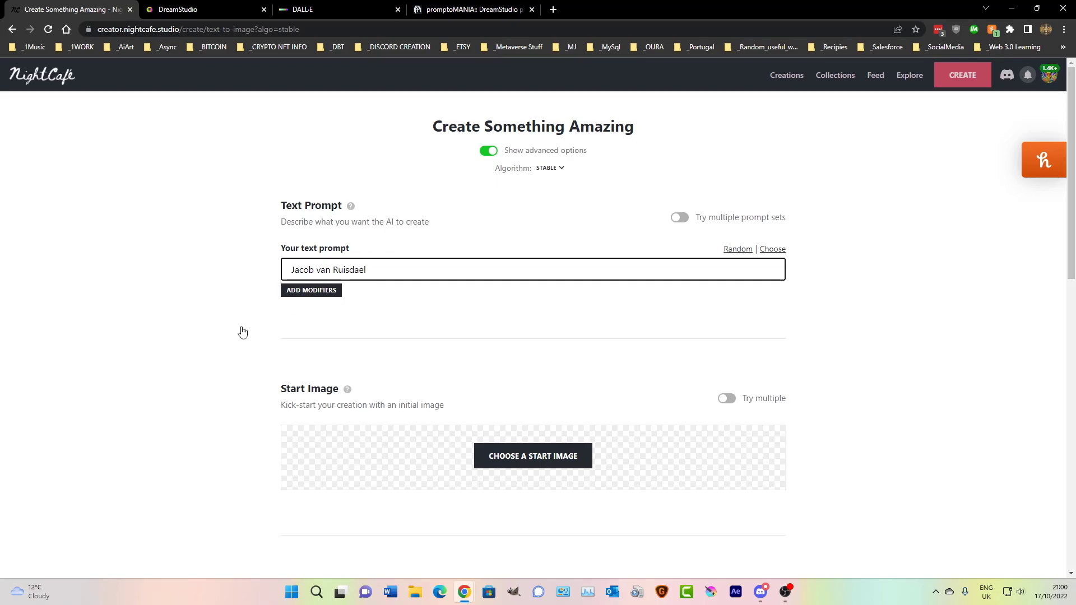
{"action": "triple_click", "coordinate": [334, 269]}
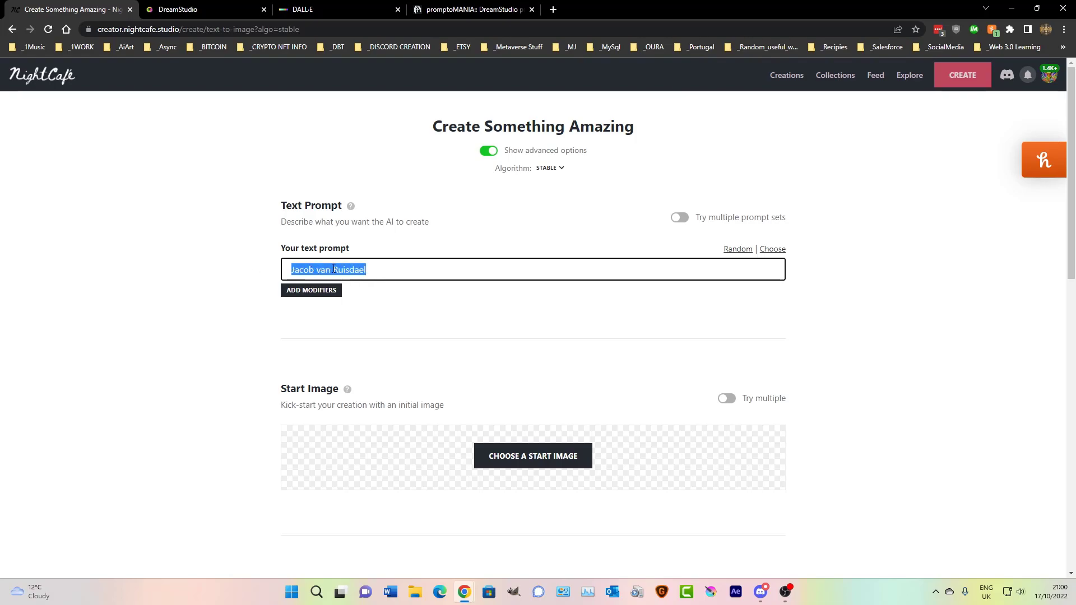
{"action": "left_click", "coordinate": [438, 269]}
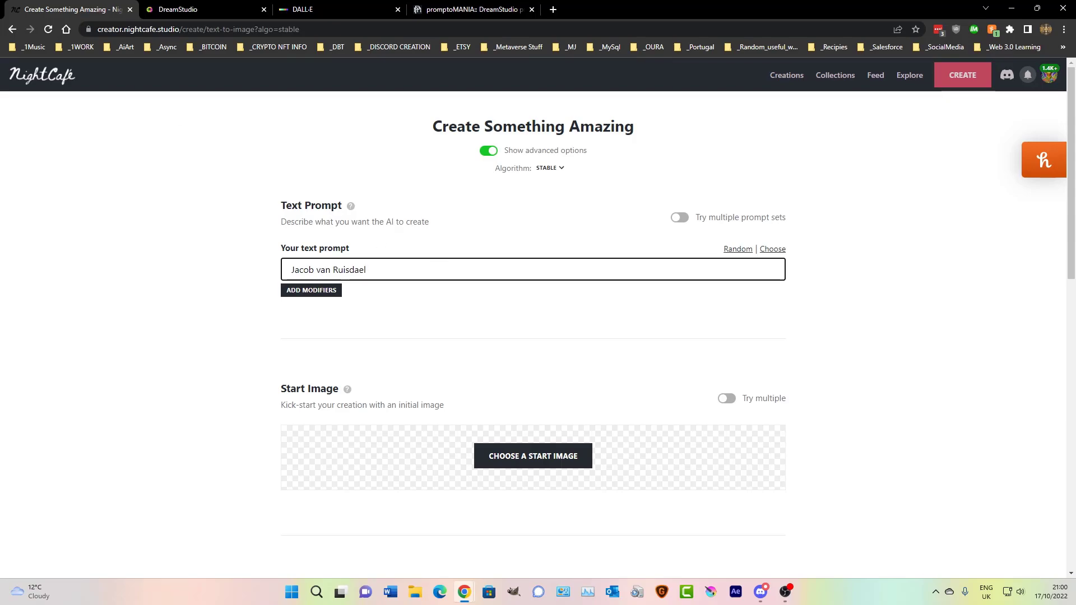
{"action": "key", "text": "alt+Tab"}
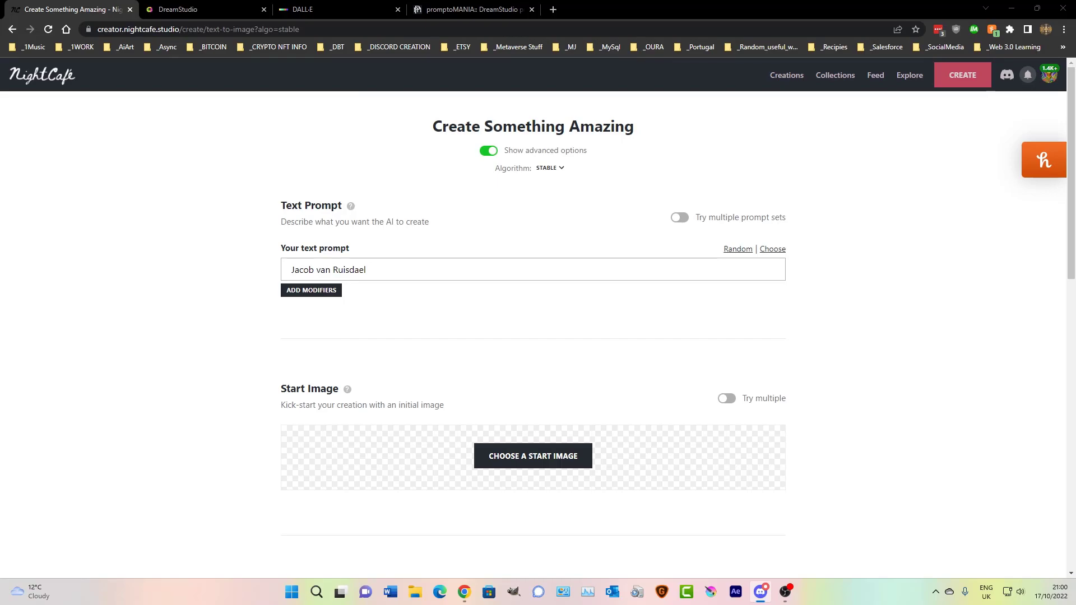
{"action": "left_click", "coordinate": [375, 270]}
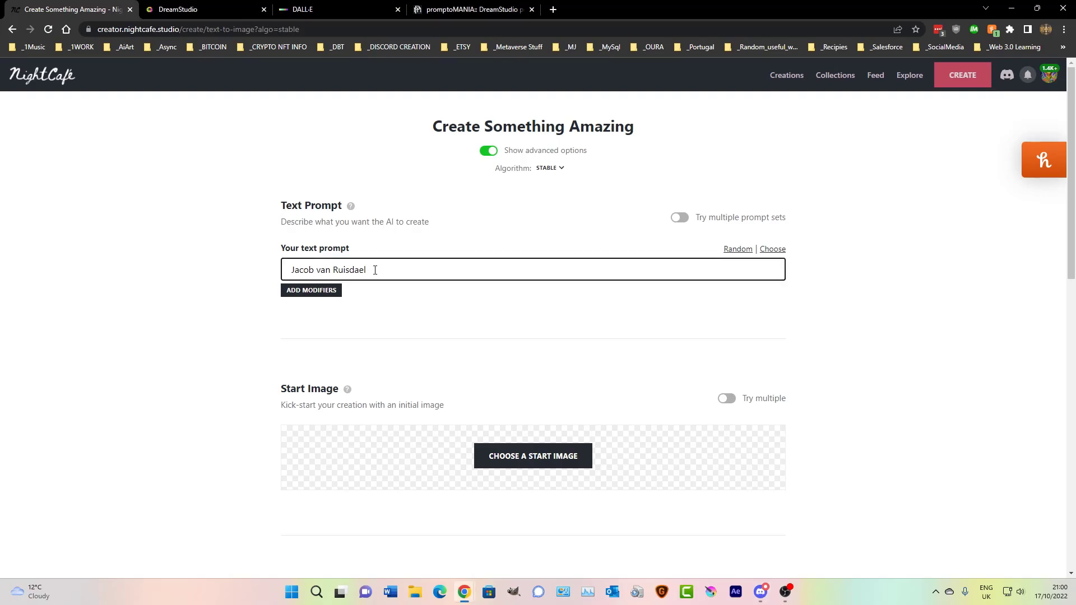
{"action": "left_click_drag", "start_coordinate": [375, 270], "coordinate": [252, 284]}
- Extend the text prompt with ", The Jewish Cemetery, darkly emotional painting on canvas"
{"action": "left_click", "coordinate": [392, 274]}
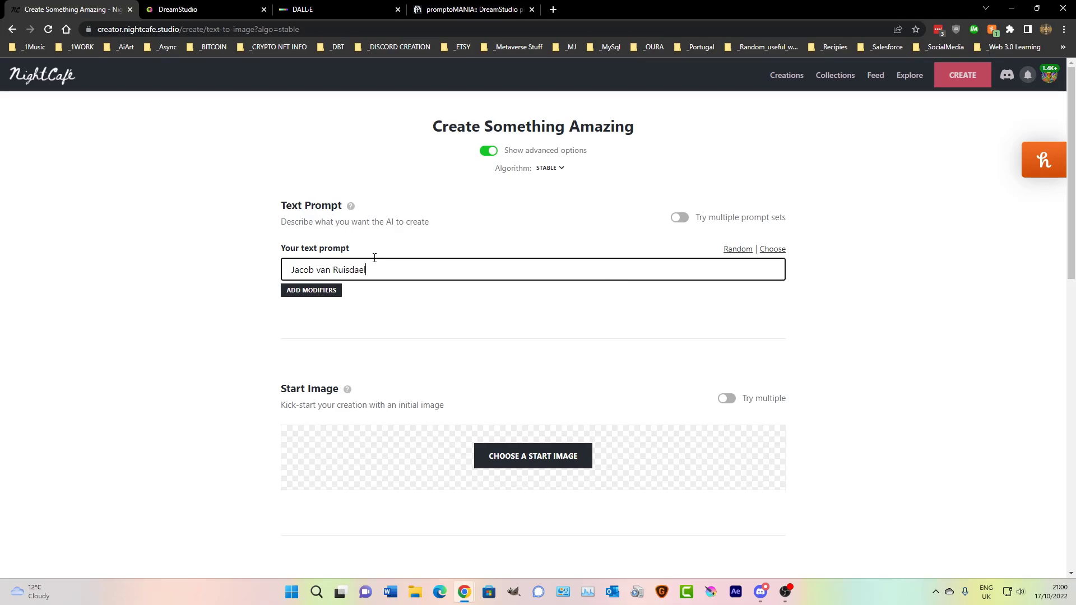
{"action": "type", "text": ", Th"}
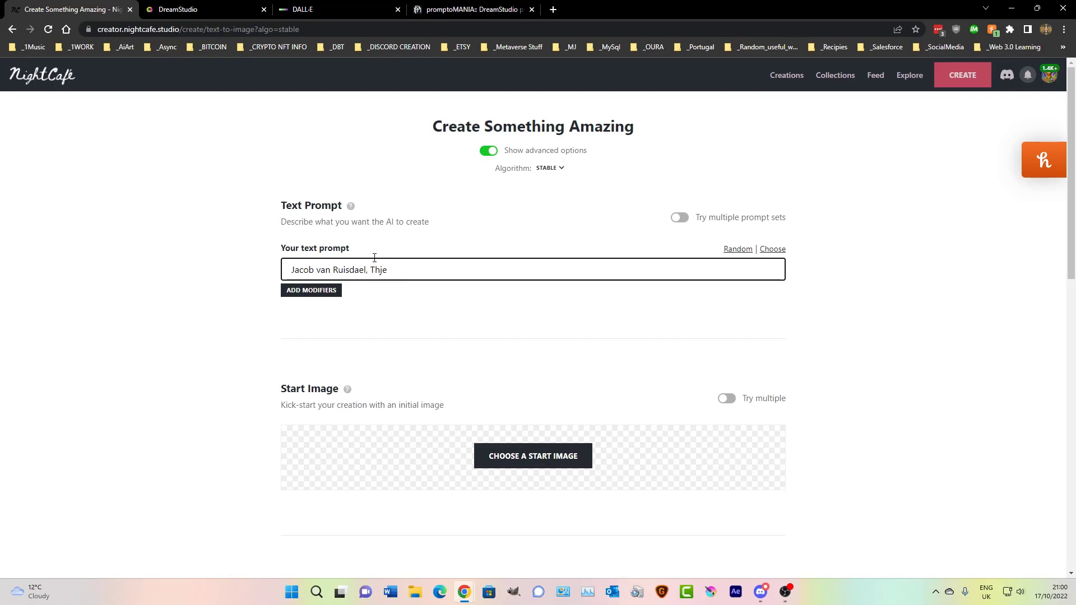
{"action": "type", "text": "e Jewish Cemetery,"}
{"action": "type", "text": "darkly em"}
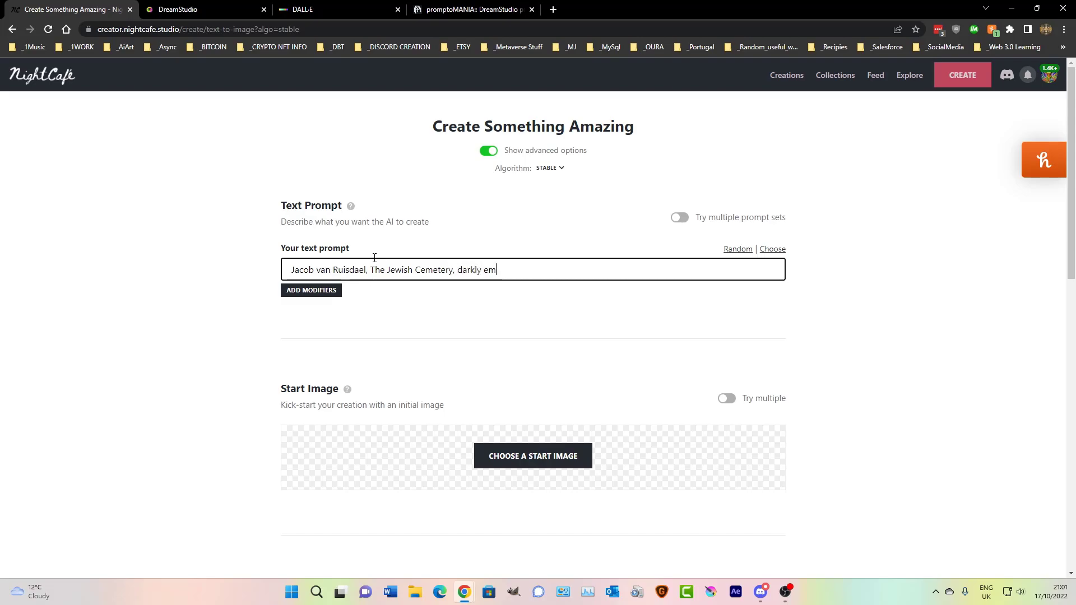
{"action": "type", "text": "otional painting"}
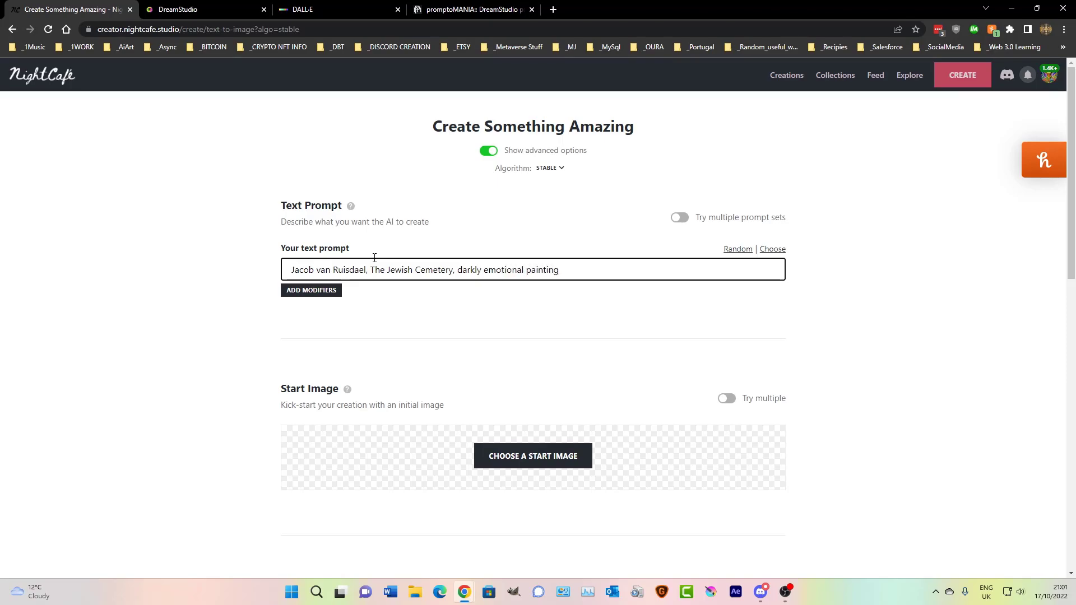
{"action": "type", "text": " on canvas"}
- Configure the creation for 16 Widescreen (16:9) images with a higher prompt weight and generate it
{"action": "scroll", "coordinate": [517, 322], "scroll_direction": "down", "scroll_amount": 5}
{"action": "left_click", "coordinate": [674, 365]}
{"action": "left_click", "coordinate": [556, 493]}
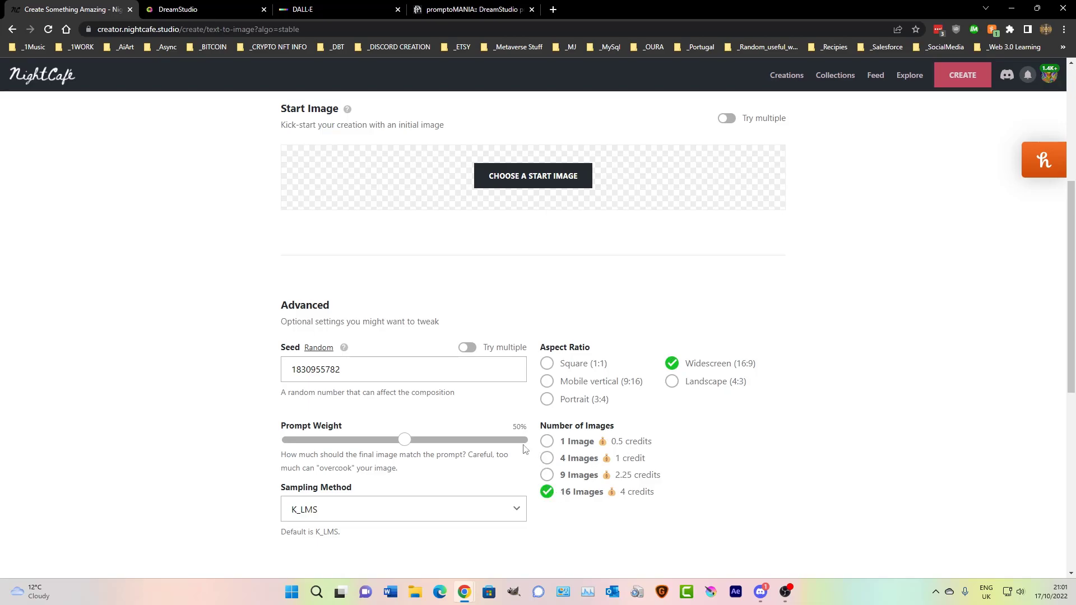
{"action": "left_click_drag", "start_coordinate": [482, 440], "coordinate": [497, 440]}
{"action": "scroll", "coordinate": [440, 391], "scroll_direction": "down", "scroll_amount": 8}
{"action": "left_click", "coordinate": [498, 505]}
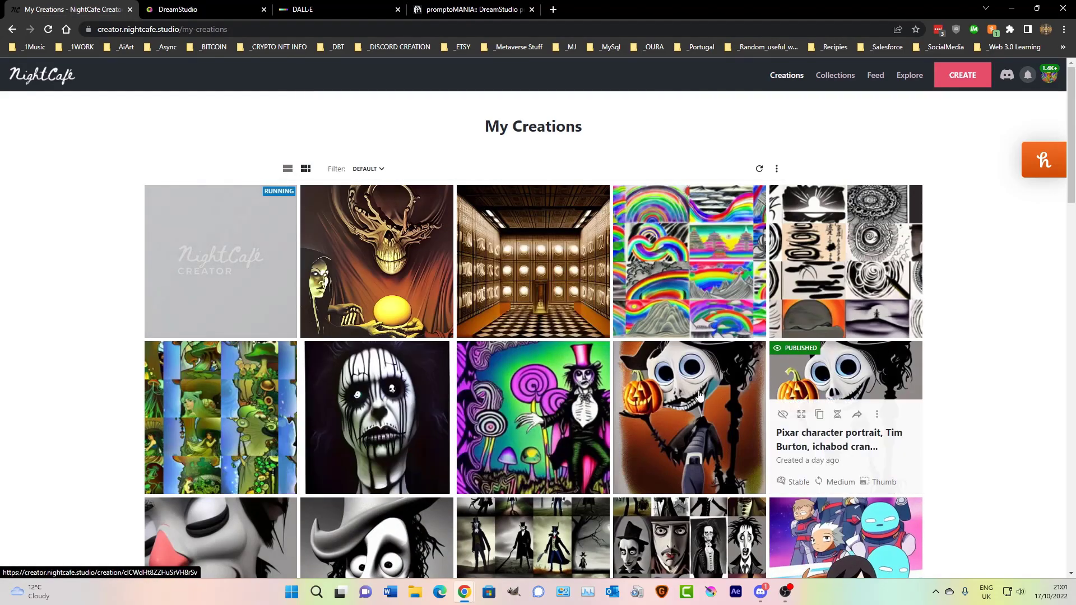
- Browse the existing creations and collections, and open the new Jewish Cemetery creation to view its image grid
{"action": "scroll", "coordinate": [728, 398], "scroll_direction": "down", "scroll_amount": 9}
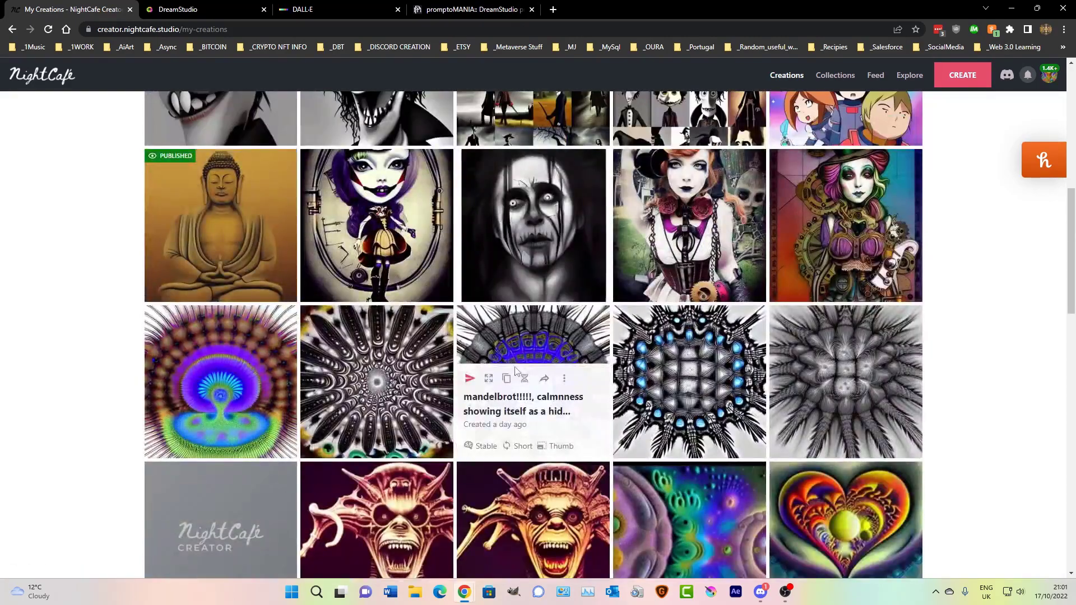
{"action": "scroll", "coordinate": [515, 370], "scroll_direction": "down", "scroll_amount": 5}
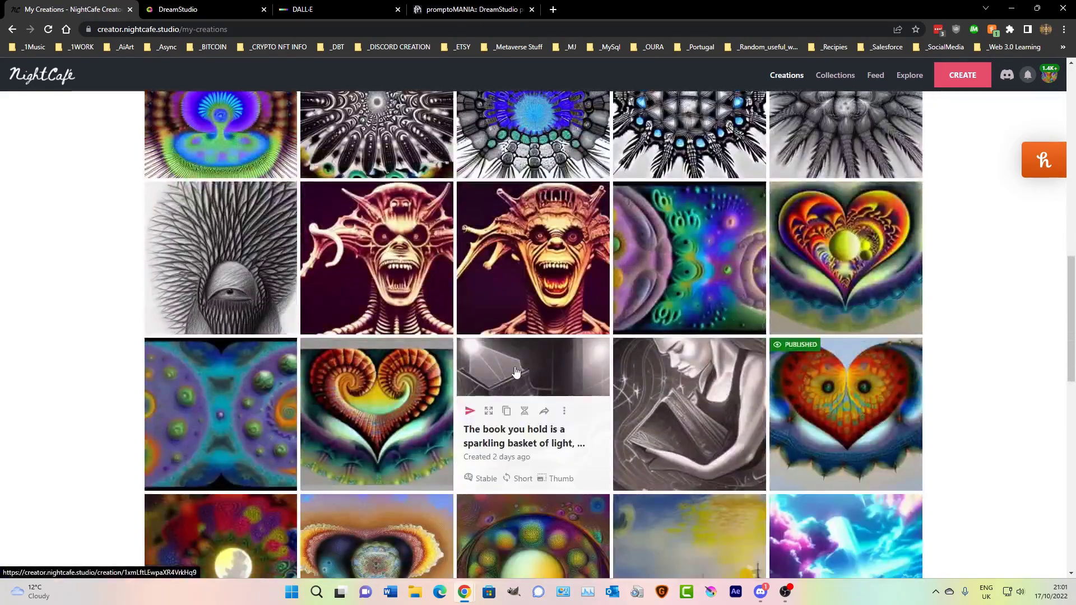
{"action": "scroll", "coordinate": [516, 372], "scroll_direction": "up", "scroll_amount": 15}
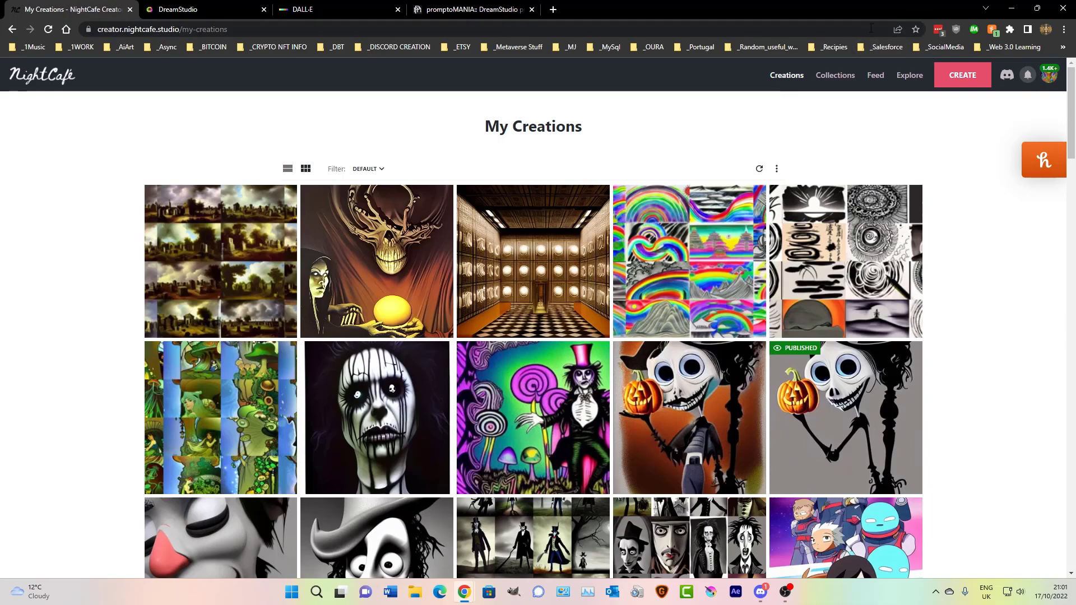
{"action": "left_click", "coordinate": [835, 76]}
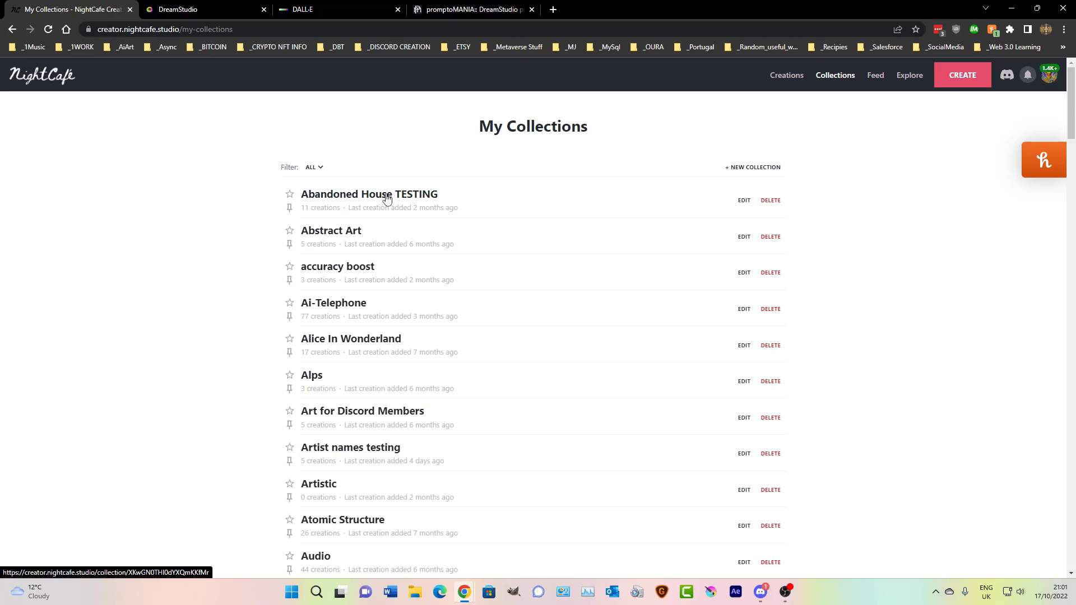
{"action": "left_click", "coordinate": [785, 77]}
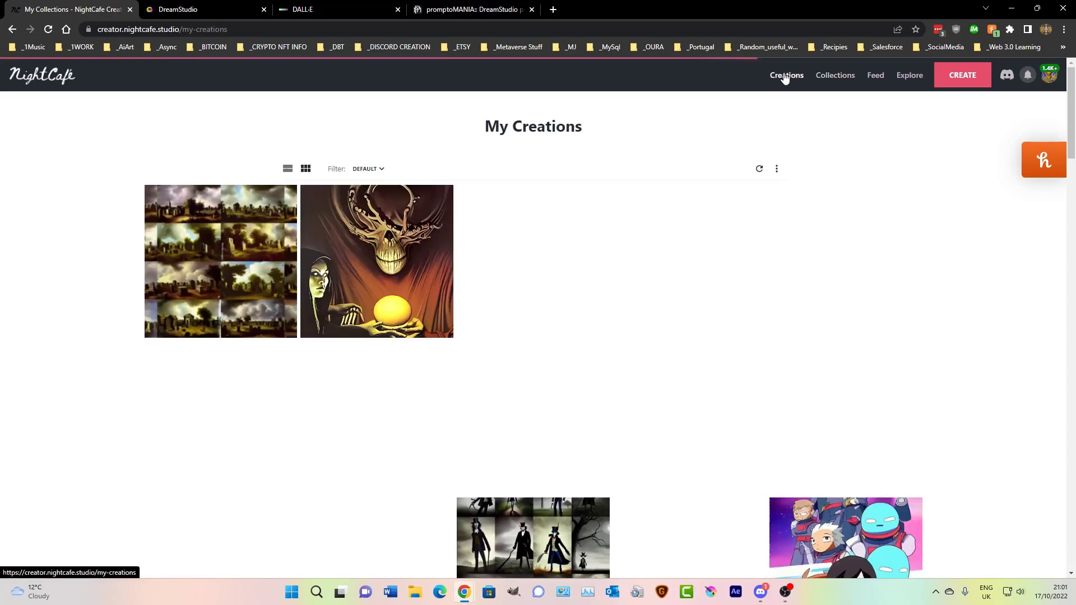
{"action": "left_click", "coordinate": [195, 220]}
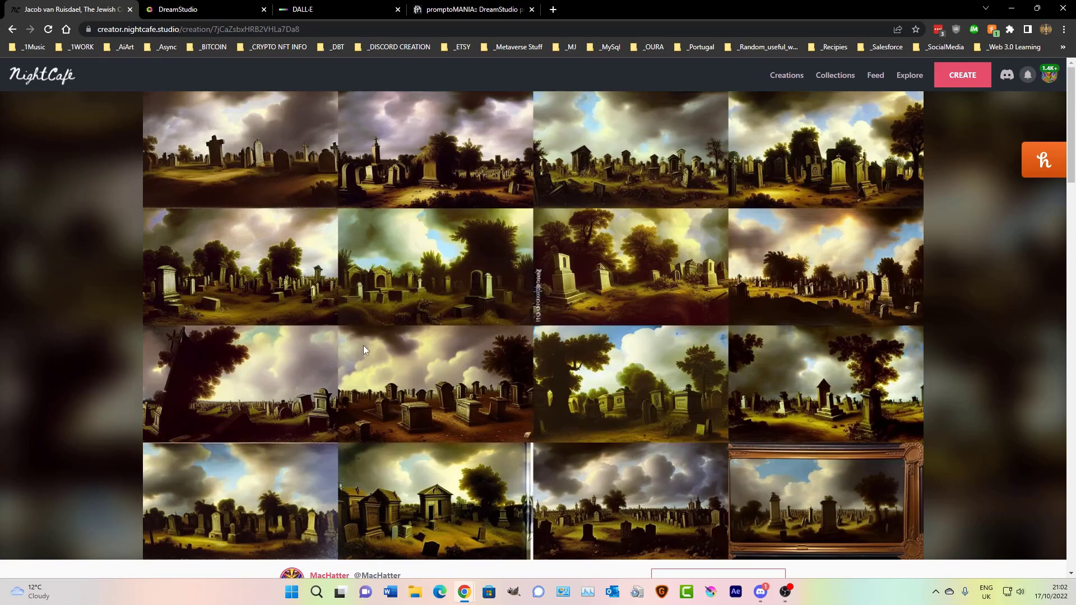
- Search Google in a new tab for "the jewish cemetery jacob van ruisdael"
{"action": "left_click", "coordinate": [553, 9]}
{"action": "type", "text": "the"}
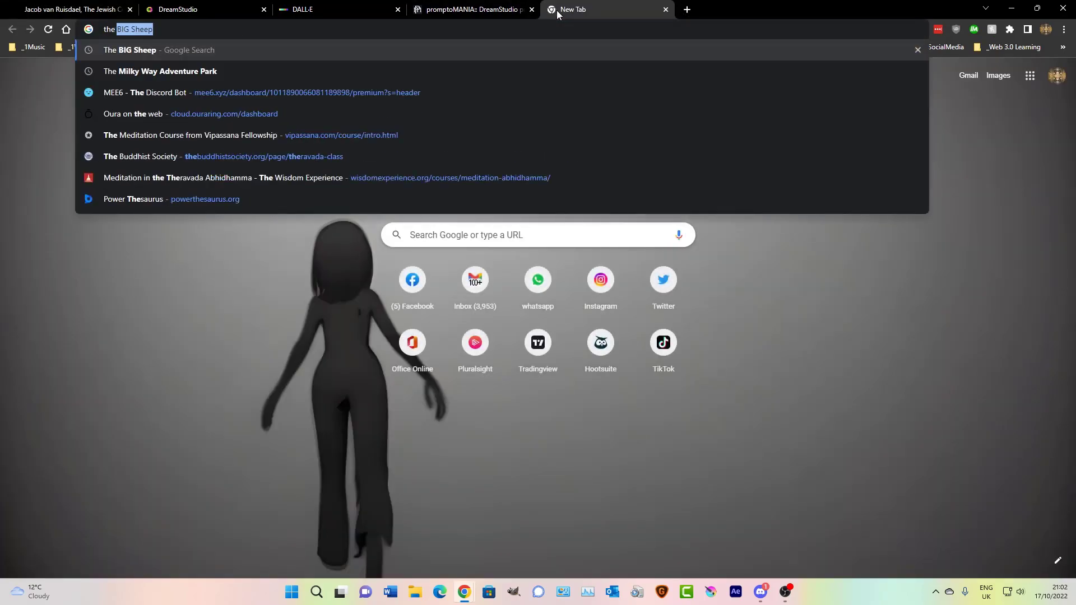
{"action": "type", "text": " jewish cemetry"}
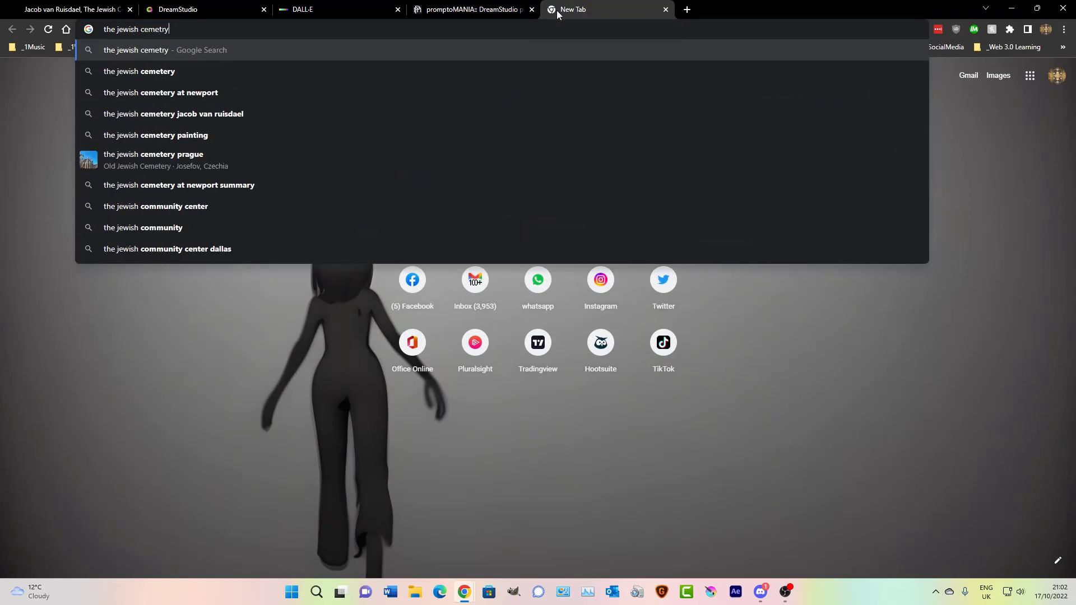
{"action": "key", "text": "BackSpace"}
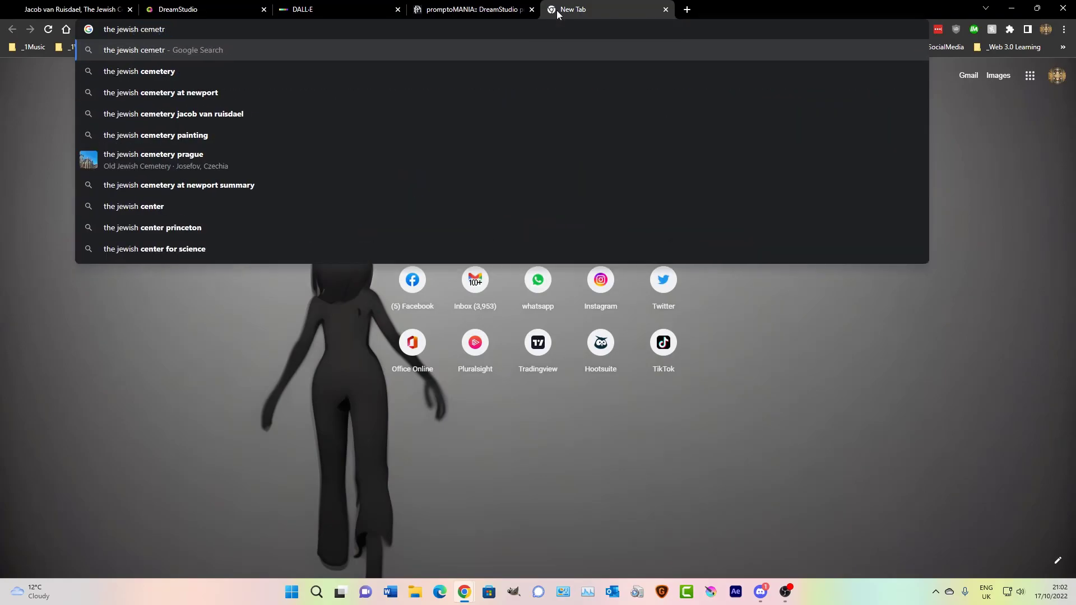
{"action": "key", "text": "BackSpace"}
{"action": "type", "text": "ery"}
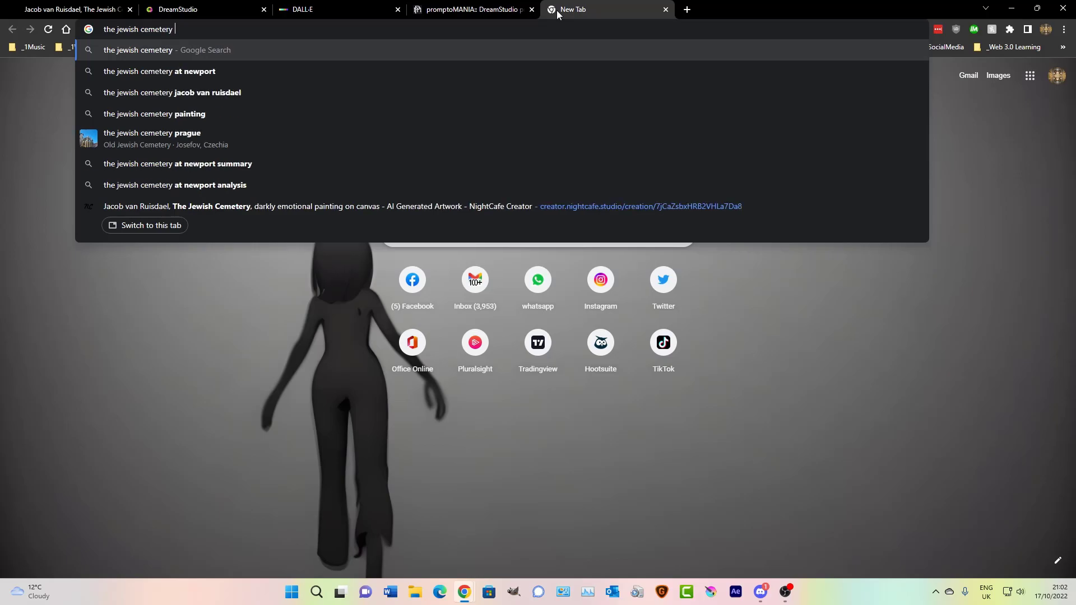
{"action": "type", "text": " jacob van"}
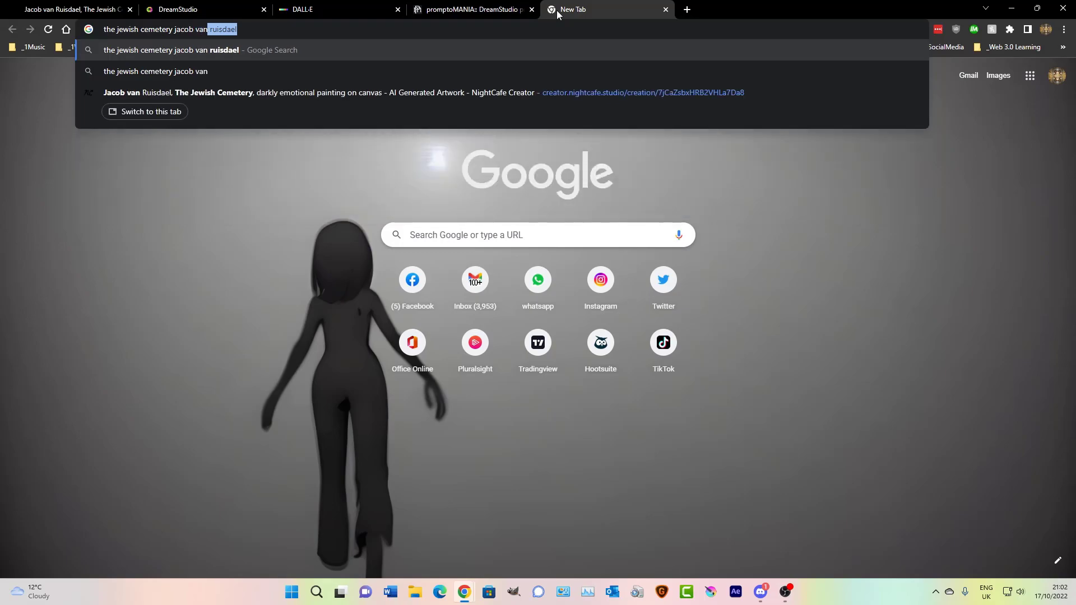
{"action": "type", "text": " ruis"}
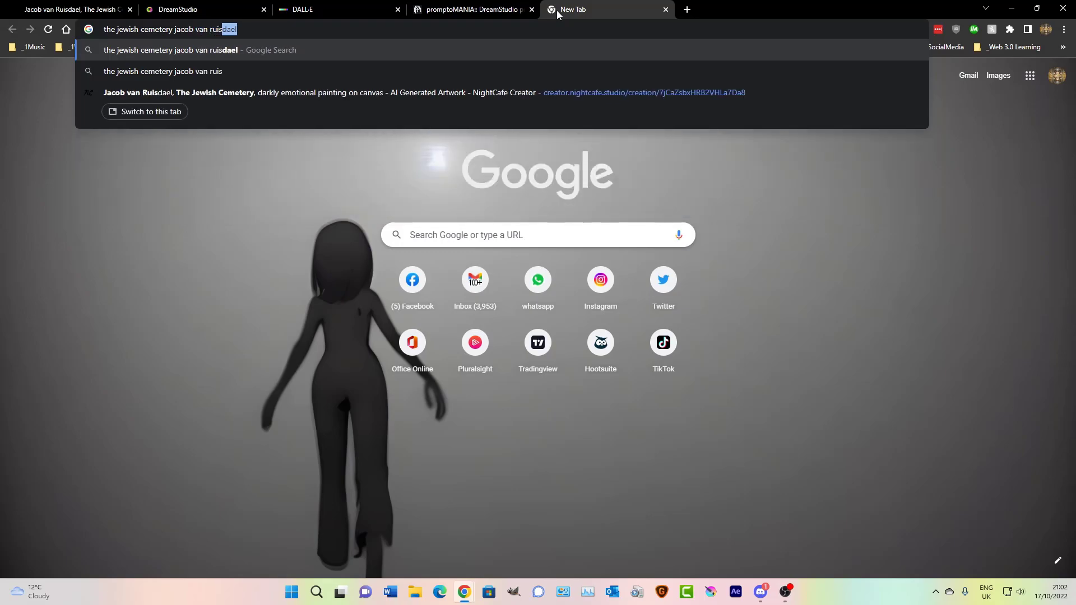
{"action": "type", "text": "da"}
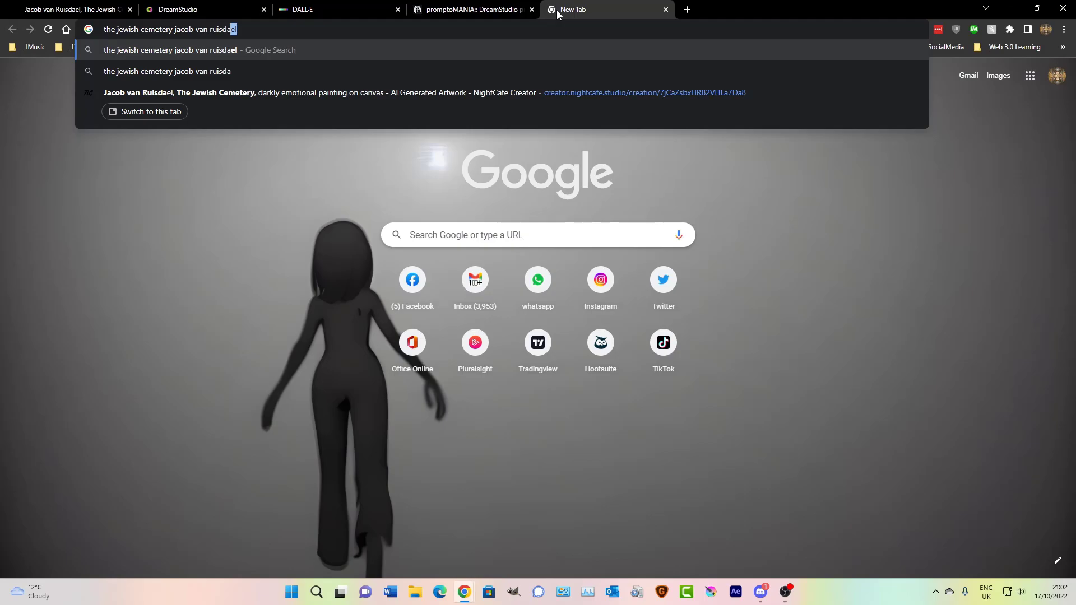
{"action": "type", "text": "el"}
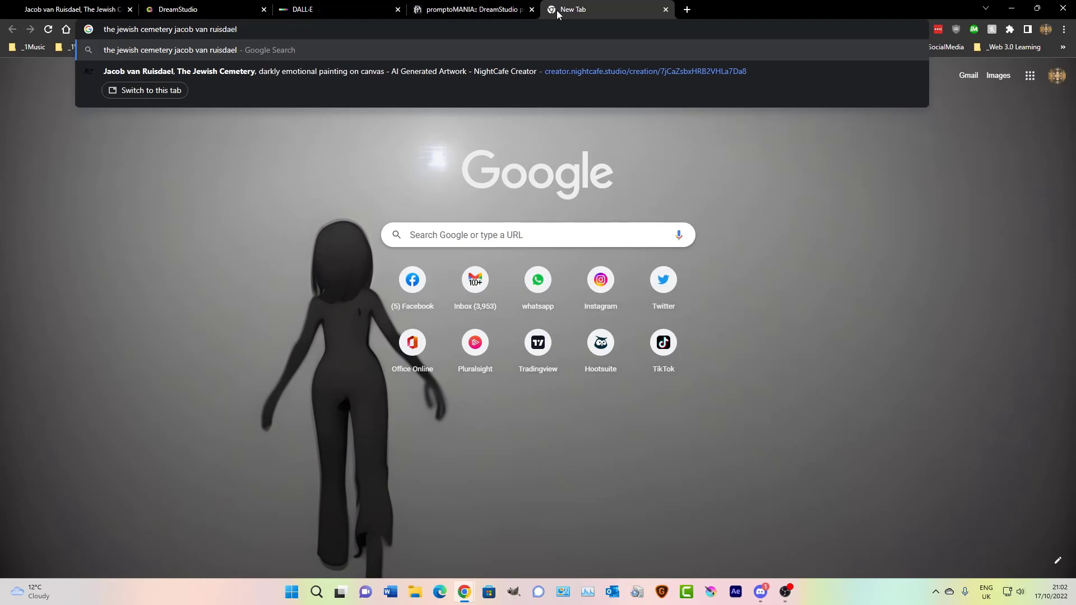
{"action": "key", "text": "Return"}
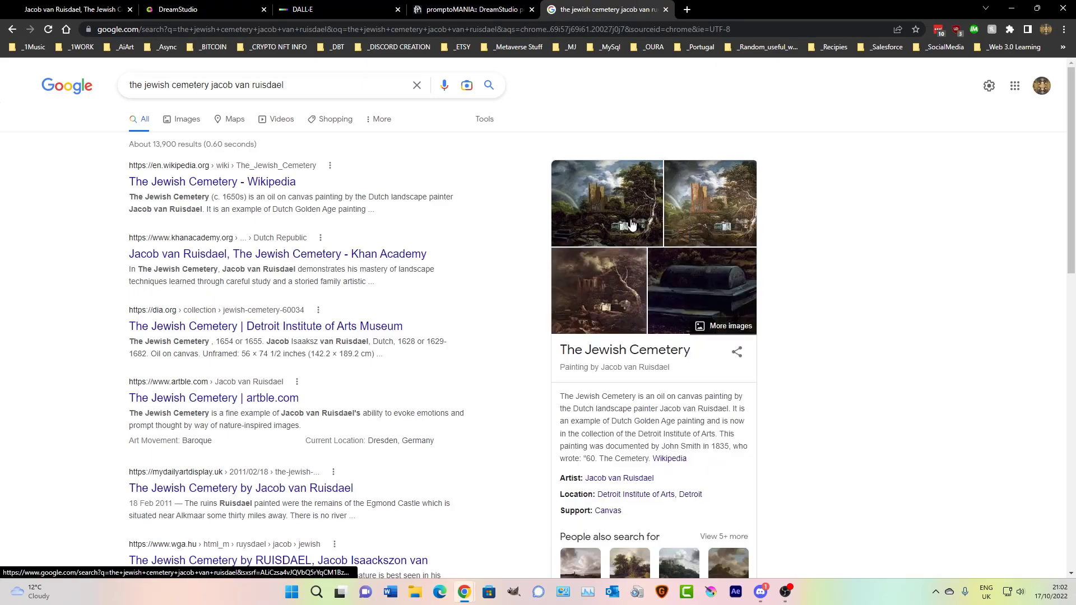
- Open the painting's image results and enlarge the dark wga.hu version for comparison
{"action": "left_click", "coordinate": [624, 221]}
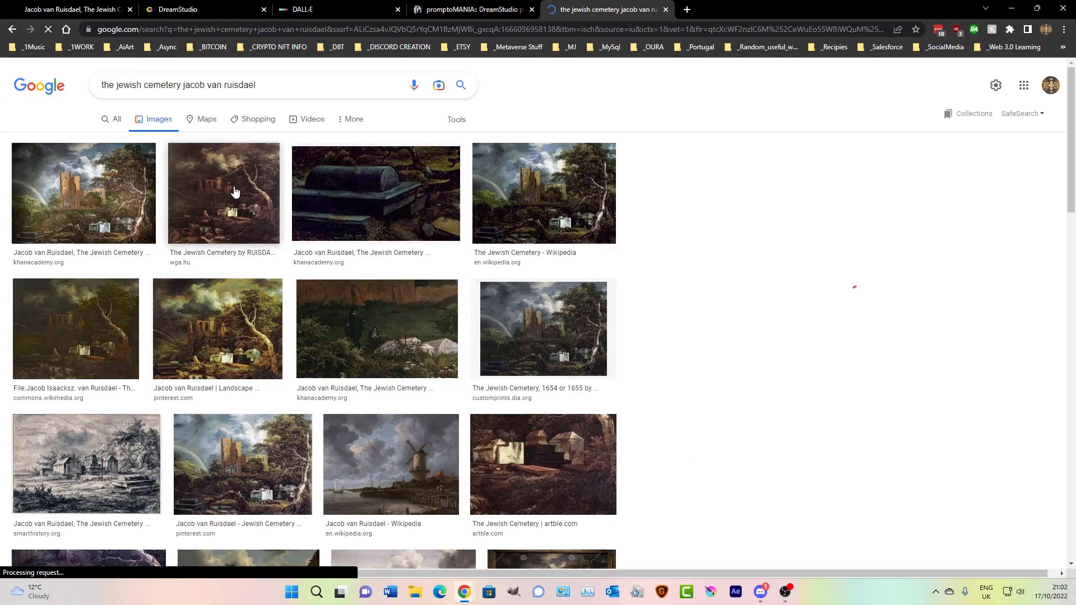
{"action": "left_click", "coordinate": [234, 196]}
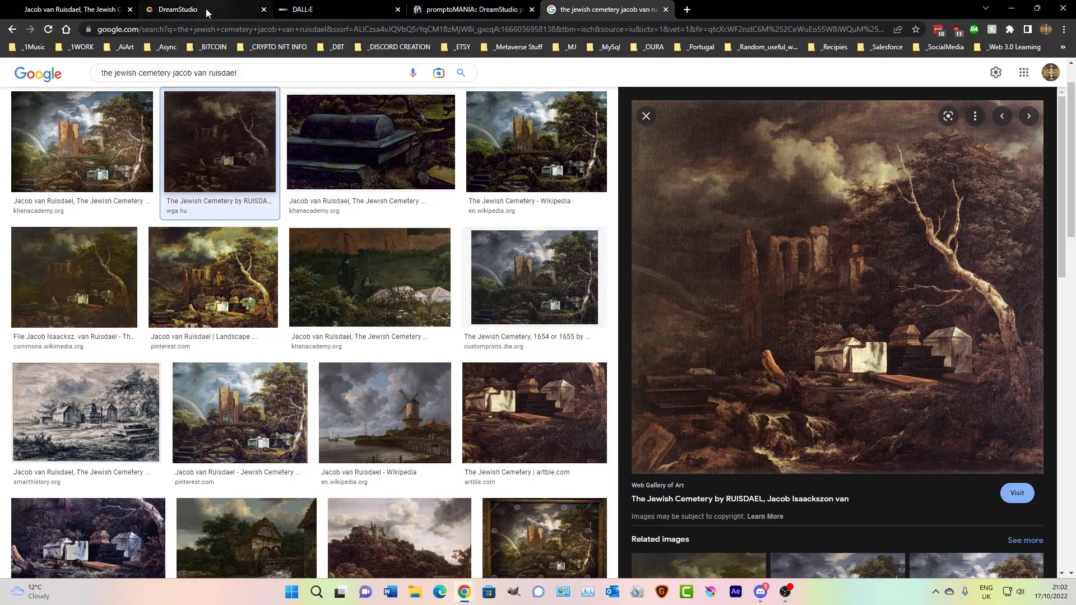
- Copy the prompt title "Jacob van Ruisdael, The Jewish Cemetery, darkly emotional painting on canvas" from the NightCafe creation page
{"action": "left_click", "coordinate": [65, 7]}
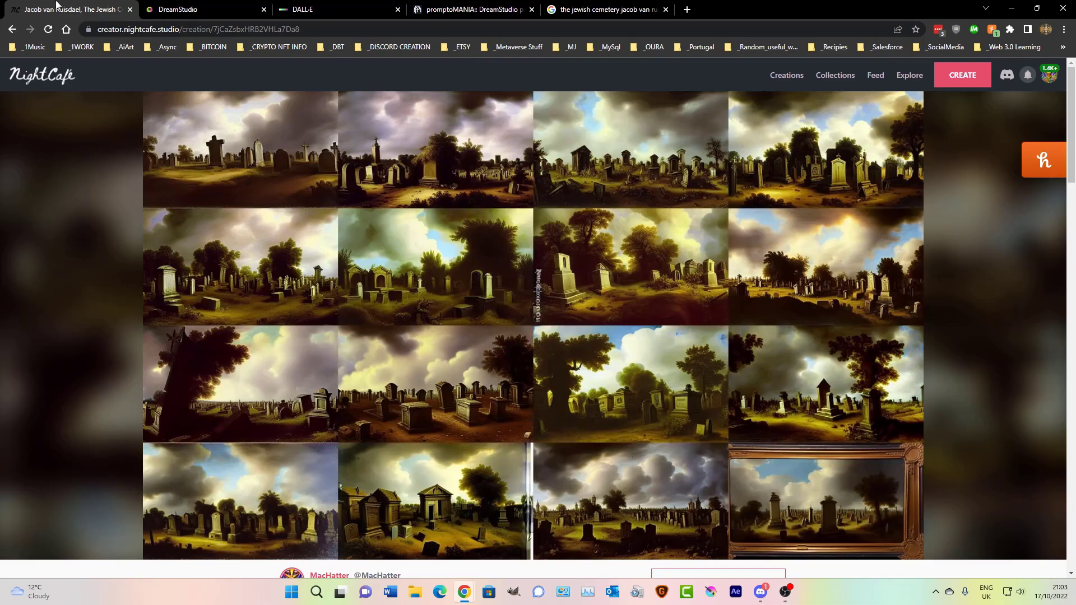
{"action": "scroll", "coordinate": [436, 292], "scroll_direction": "down", "scroll_amount": 8}
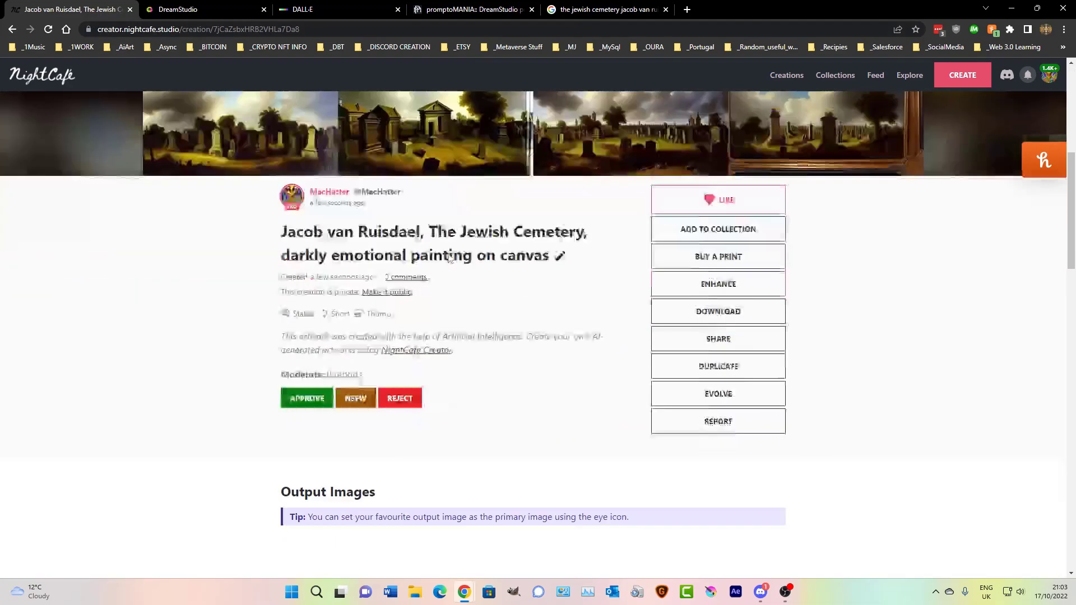
{"action": "scroll", "coordinate": [274, 225], "scroll_direction": "up", "scroll_amount": 2}
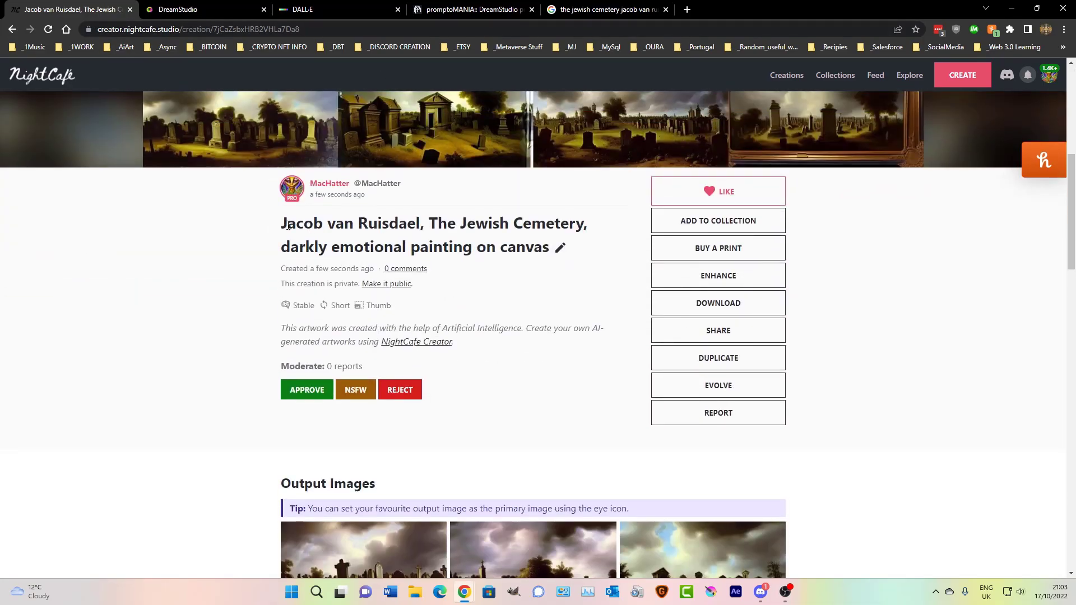
{"action": "left_click_drag", "start_coordinate": [282, 225], "coordinate": [547, 250]}
{"action": "right_click", "coordinate": [548, 250]}
{"action": "left_click", "coordinate": [555, 250]}
- Switch to DreamStudio and replace its prompt with the copied "Jacob van Ruisdael, The Jewish Cemetery, darkly emotional painting on canvas"
{"action": "left_click", "coordinate": [204, 12]}
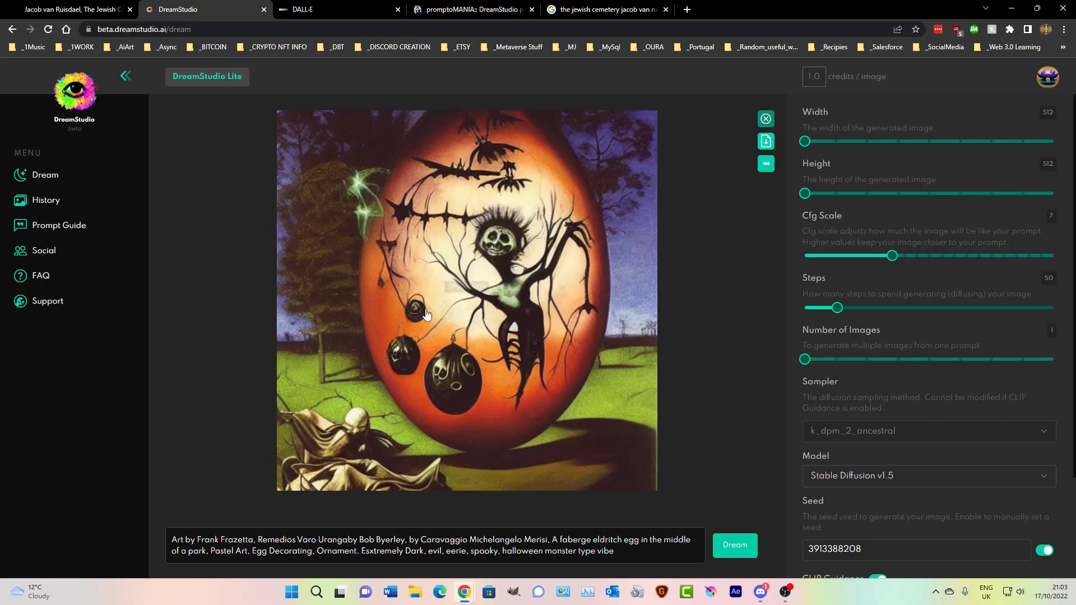
{"action": "triple_click", "coordinate": [633, 560]}
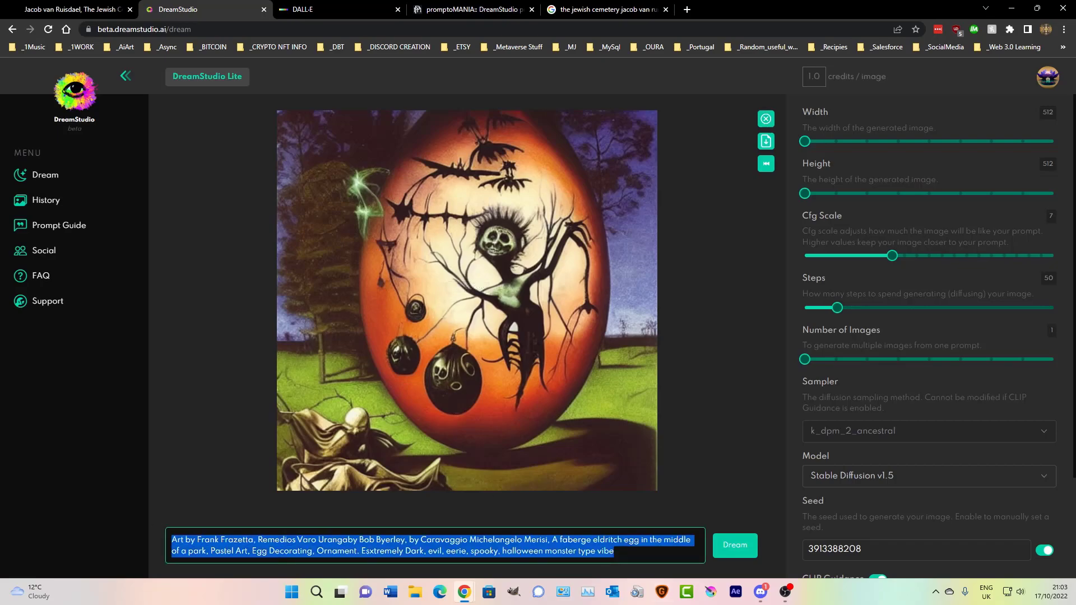
{"action": "key", "text": "ctrl+v"}
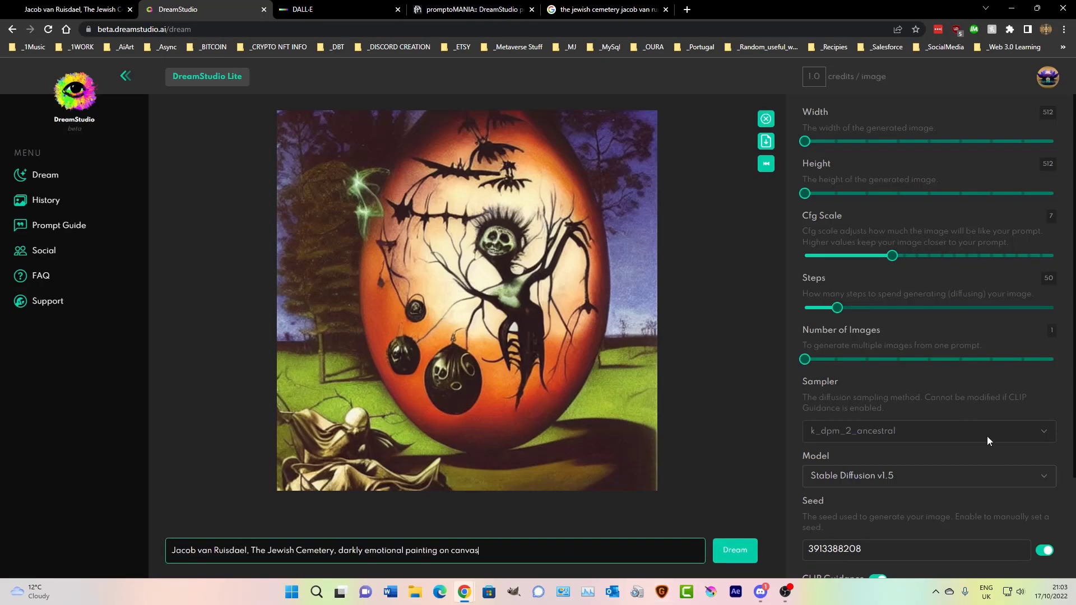
- Turn off CLIP Guidance, set the number of images to 9 and generate the DreamStudio images
{"action": "scroll", "coordinate": [950, 391], "scroll_direction": "down", "scroll_amount": 3}
{"action": "left_click", "coordinate": [877, 455]}
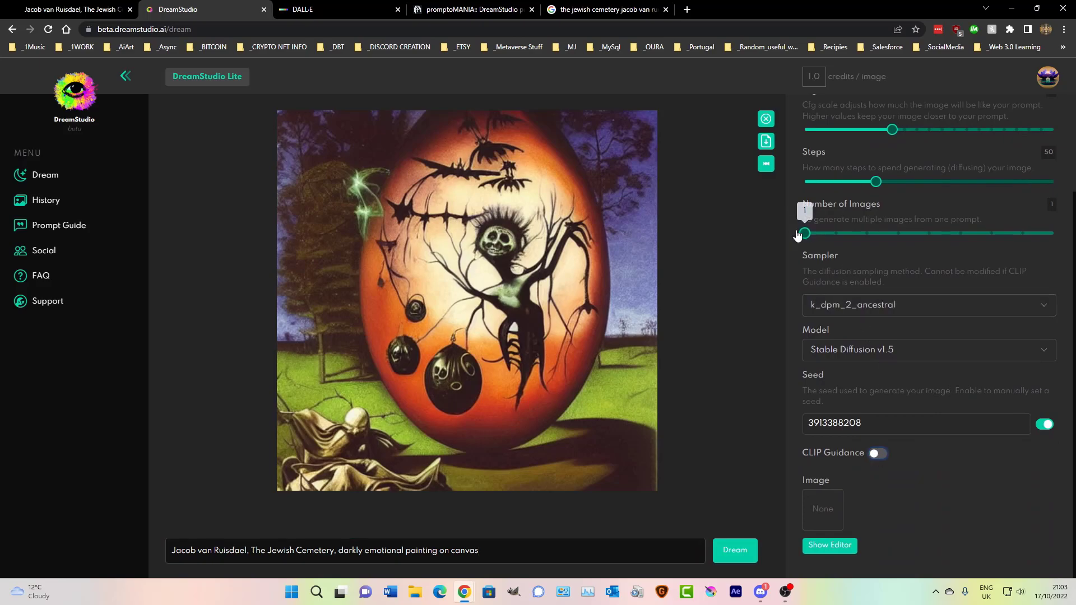
{"action": "left_click_drag", "start_coordinate": [804, 233], "coordinate": [1053, 235]}
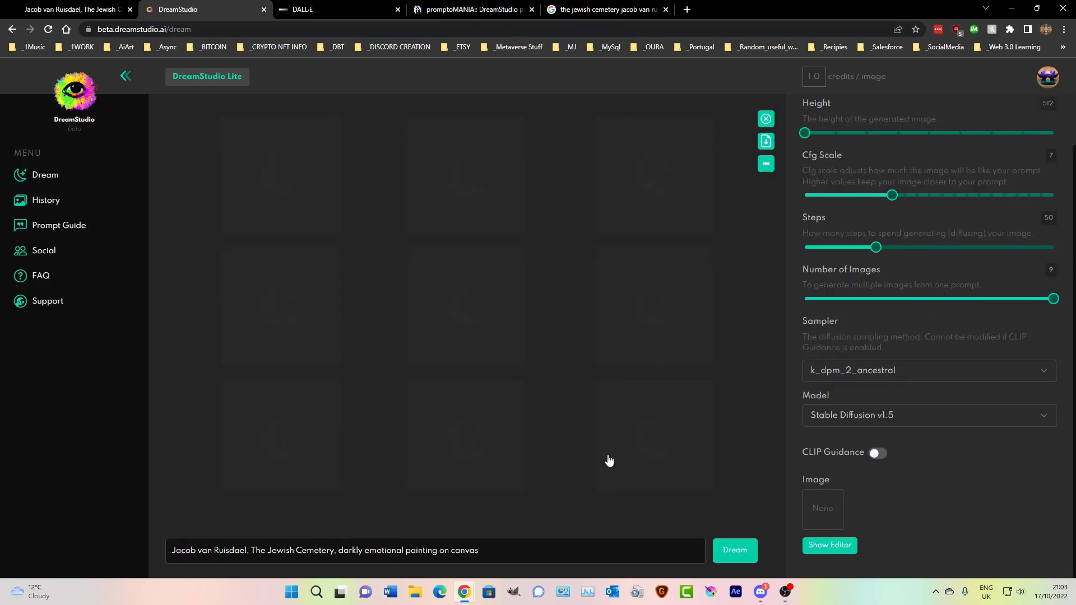
{"action": "left_click", "coordinate": [743, 552]}
- Switch to DALL-E and generate images from the copied Jewish Cemetery prompt
{"action": "left_click", "coordinate": [335, 12]}
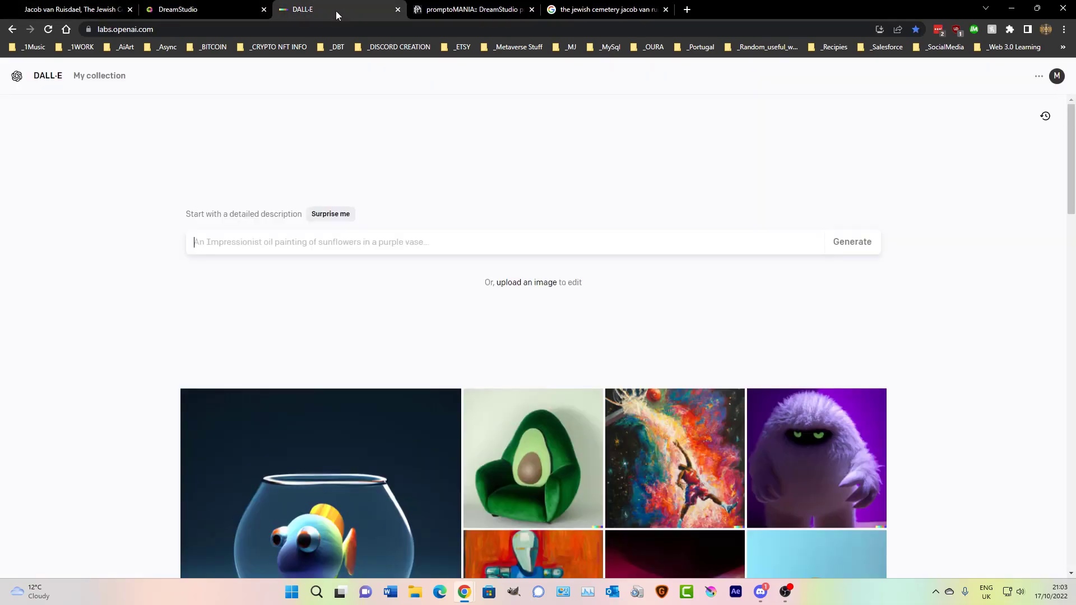
{"action": "key", "text": "ctrl+v"}
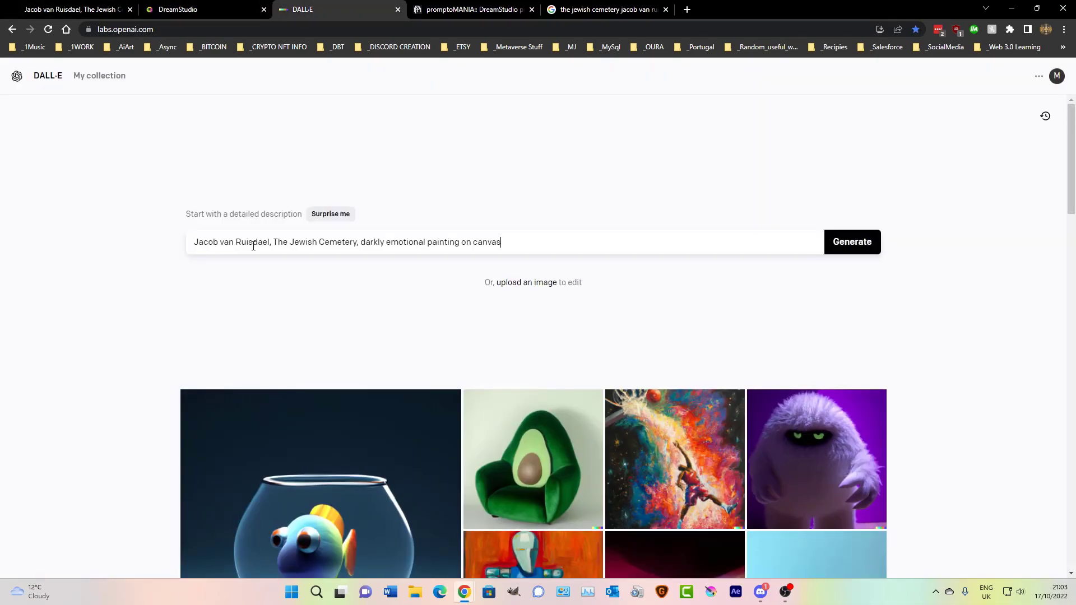
{"action": "left_click", "coordinate": [849, 242]}
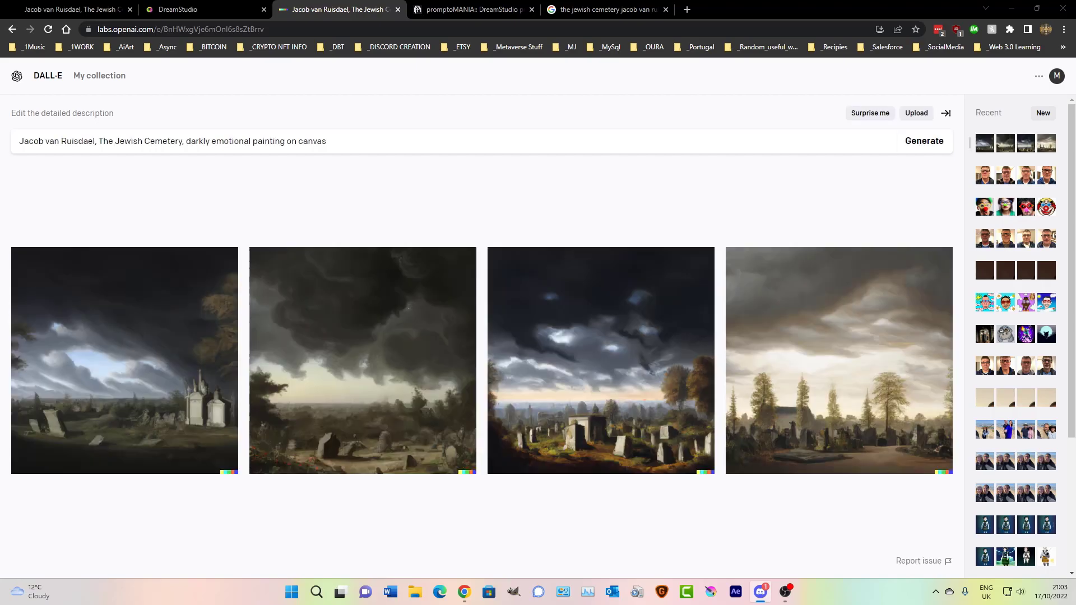
- Maximize Discord, submit the copied Jewish Cemetery prompt to the Midjourney Bot with /imagine, and minimize Discord
{"action": "left_click_drag", "start_coordinate": [1075, 66], "coordinate": [574, 72]}
{"action": "double_click", "coordinate": [574, 72]}
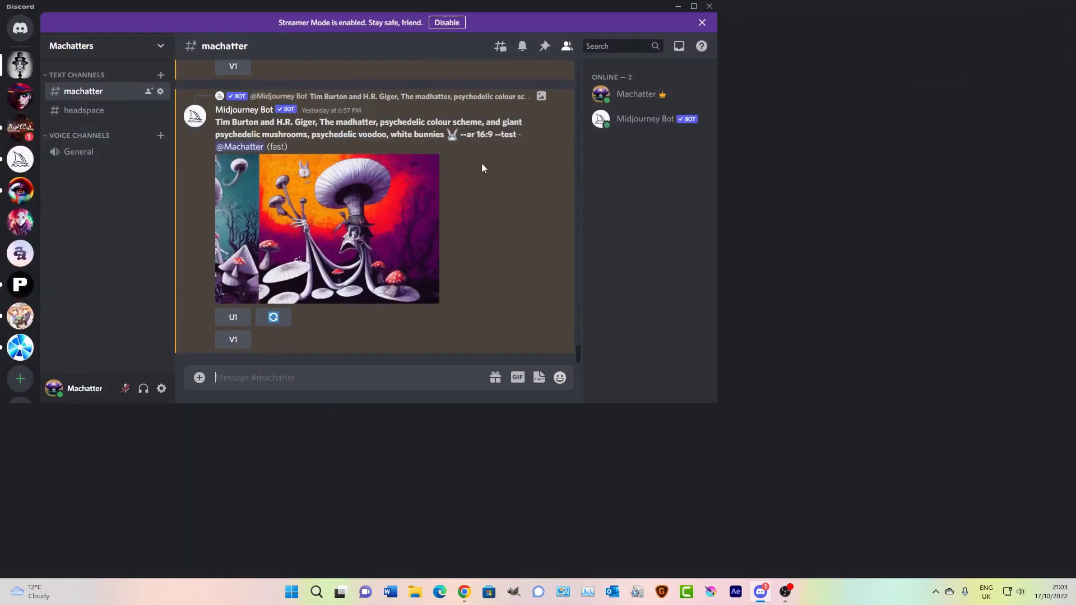
{"action": "type", "text": "/"}
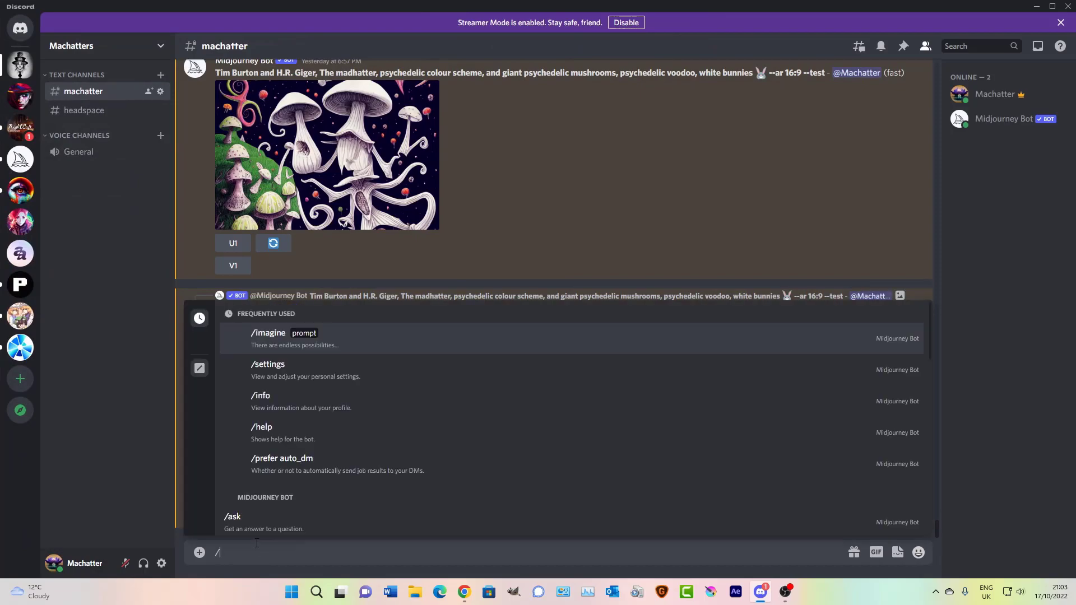
{"action": "type", "text": "imagine"}
{"action": "key", "text": "Tab"}
{"action": "key", "text": "ctrl+v"}
{"action": "key", "text": "Return"}
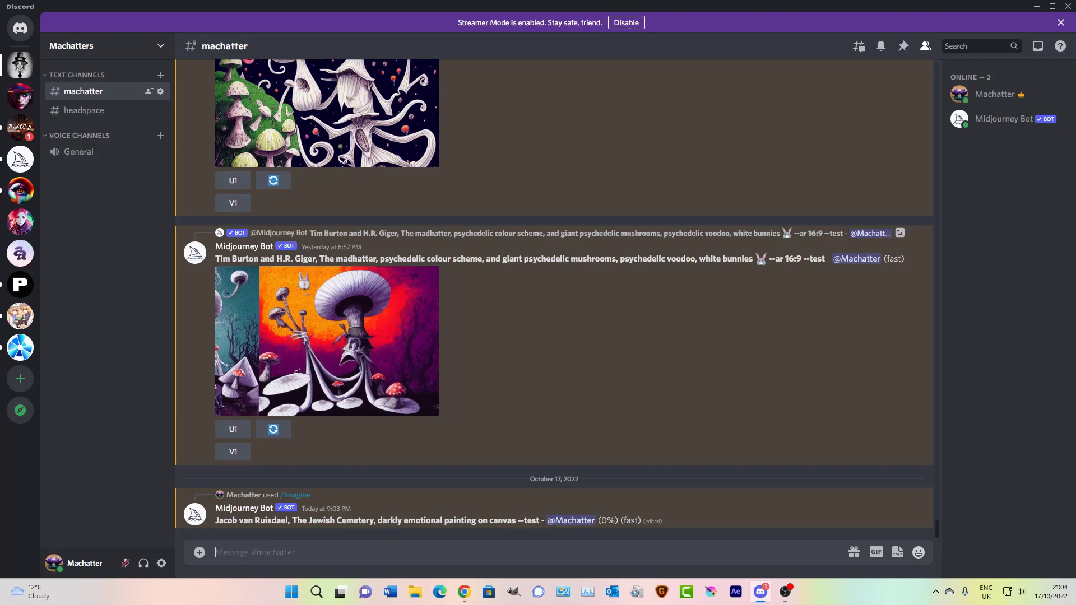
{"action": "key", "text": "alt+Tab"}
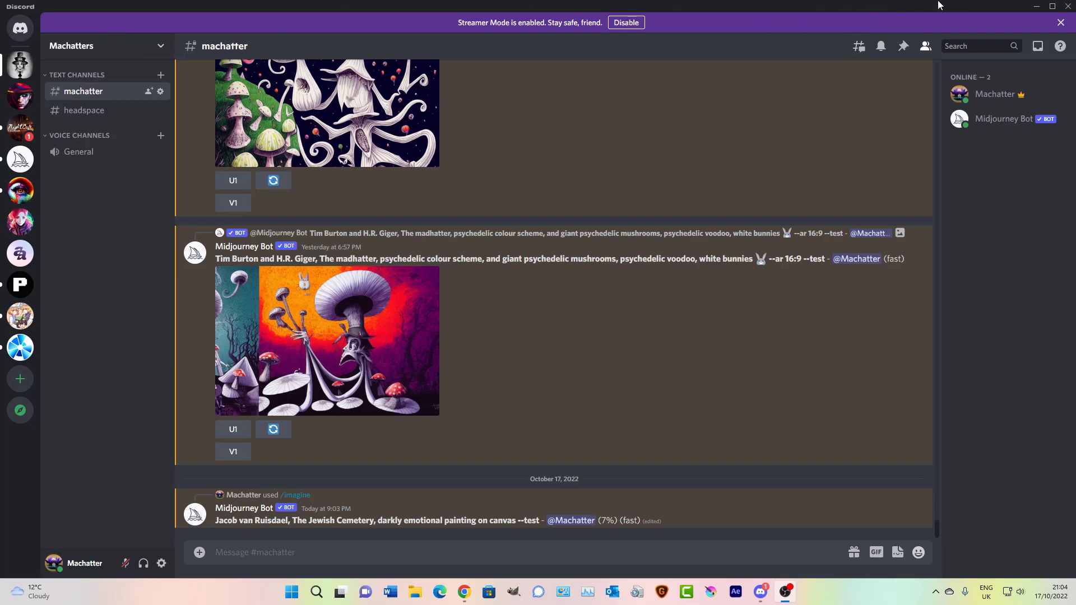
{"action": "left_click", "coordinate": [1036, 7]}
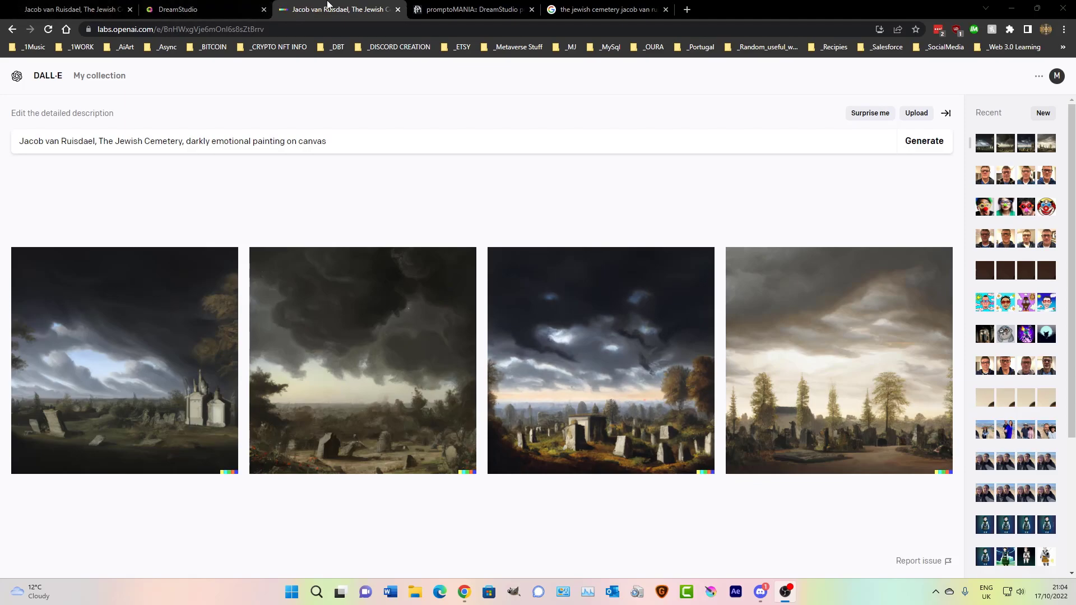
- Compare the NightCafe output images with the DALL-E and DreamStudio results for the same prompt
{"action": "left_click", "coordinate": [98, 9]}
{"action": "scroll", "coordinate": [202, 340], "scroll_direction": "up", "scroll_amount": 6}
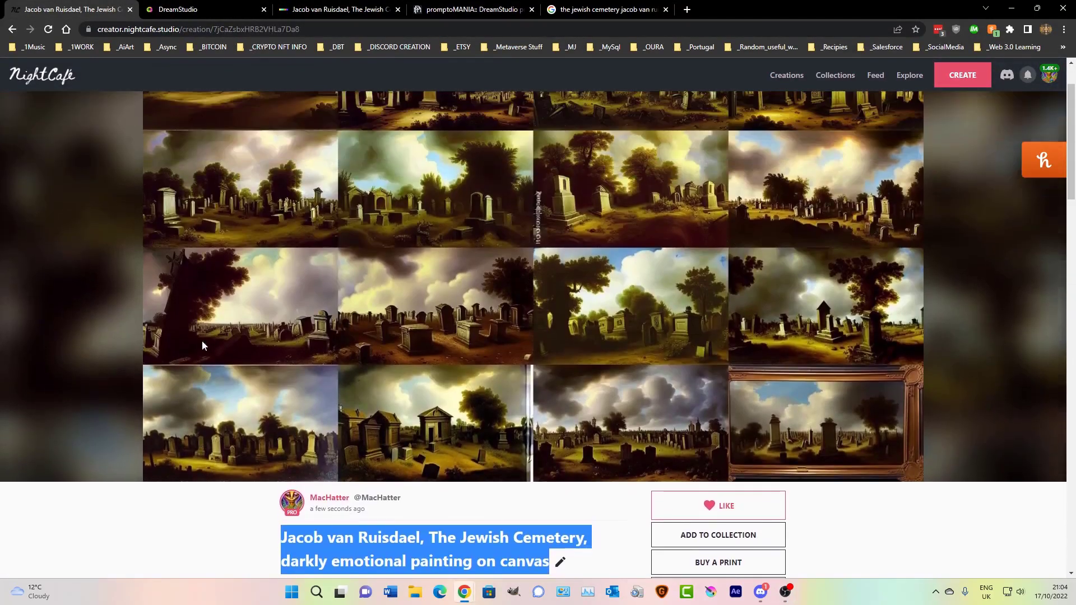
{"action": "scroll", "coordinate": [301, 244], "scroll_direction": "down", "scroll_amount": 10}
{"action": "scroll", "coordinate": [306, 249], "scroll_direction": "down", "scroll_amount": 4}
{"action": "scroll", "coordinate": [308, 252], "scroll_direction": "up", "scroll_amount": 4}
{"action": "scroll", "coordinate": [304, 244], "scroll_direction": "down", "scroll_amount": 1}
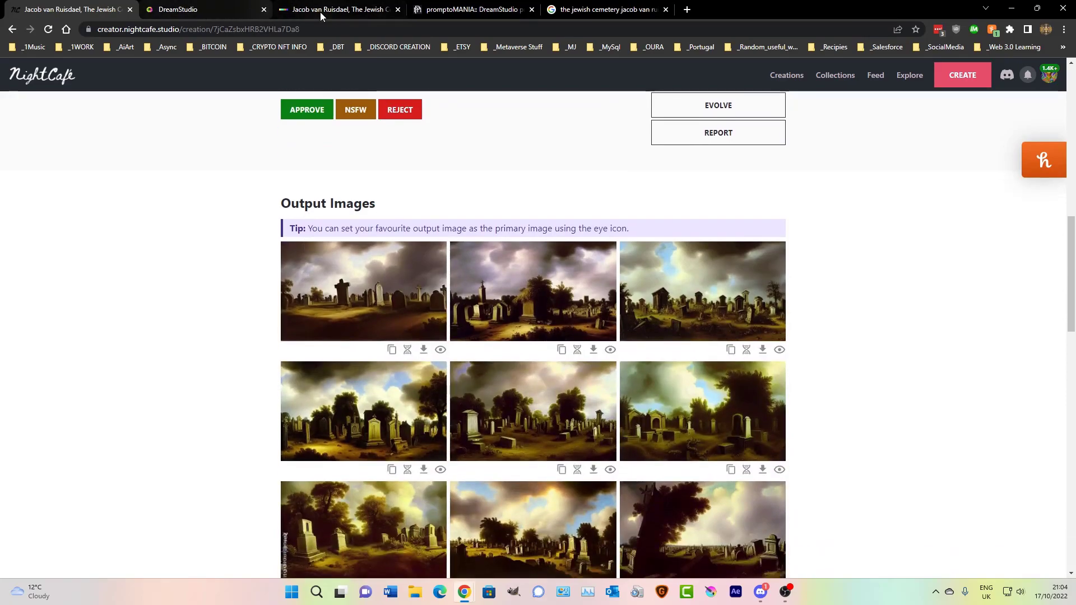
{"action": "left_click", "coordinate": [455, 10]}
{"action": "scroll", "coordinate": [443, 266], "scroll_direction": "up", "scroll_amount": 4}
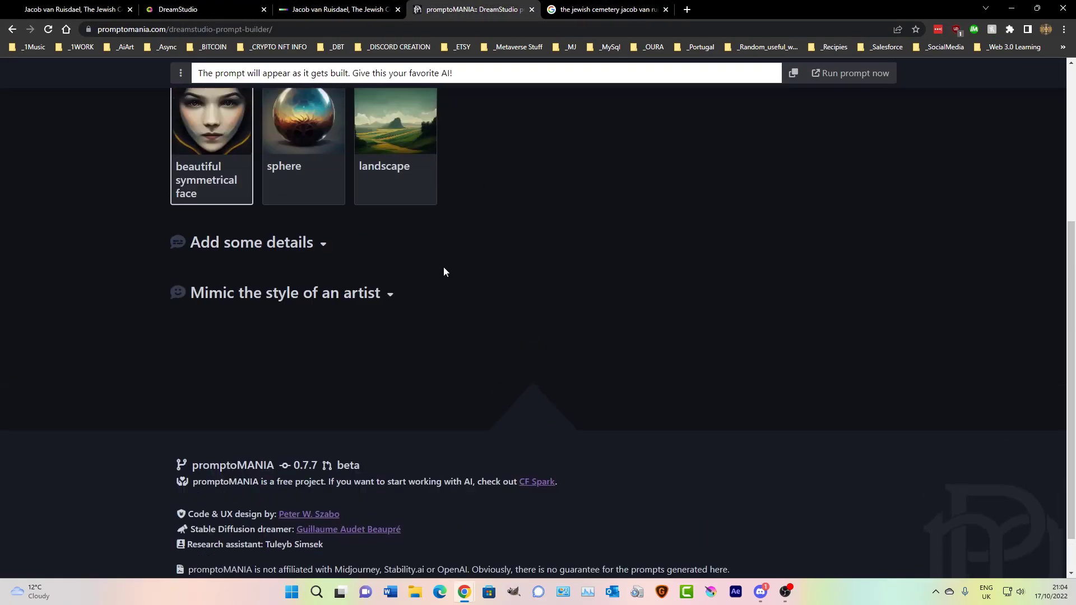
{"action": "left_click", "coordinate": [323, 11]}
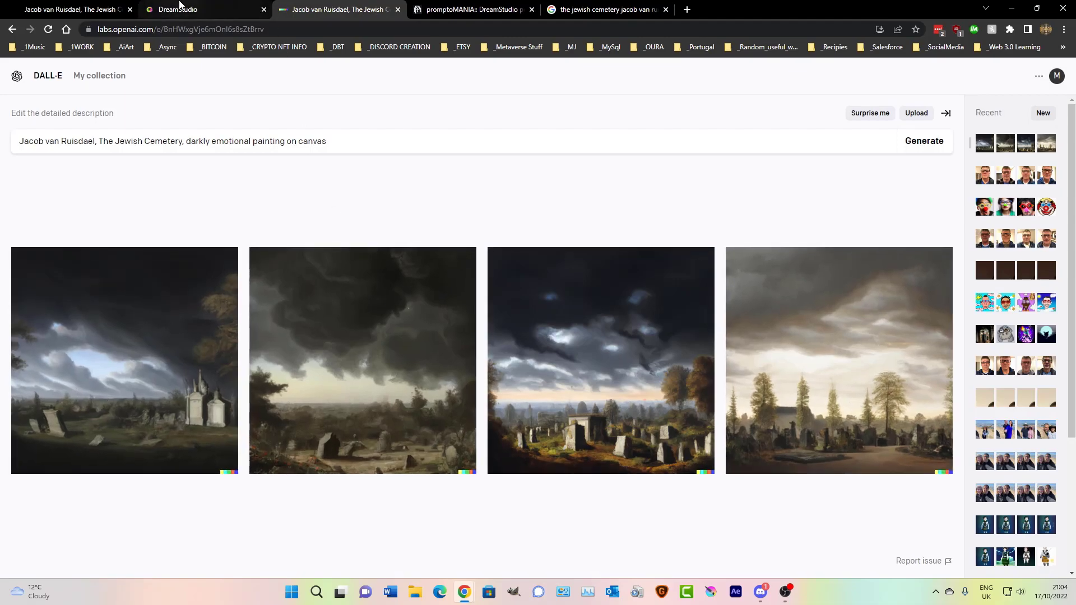
{"action": "left_click", "coordinate": [179, 6]}
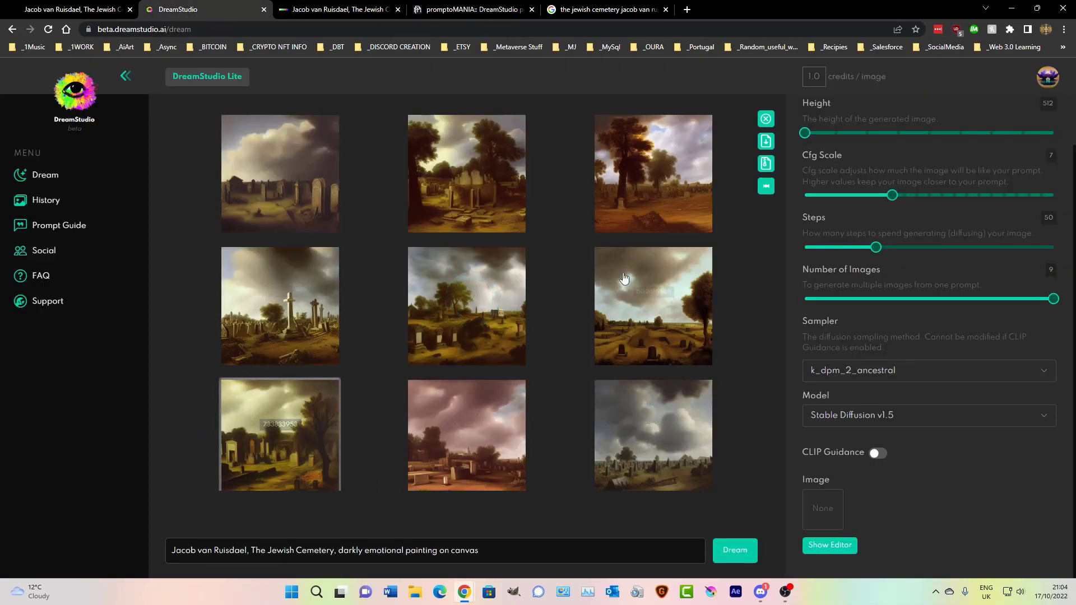
{"action": "left_click", "coordinate": [88, 6]}
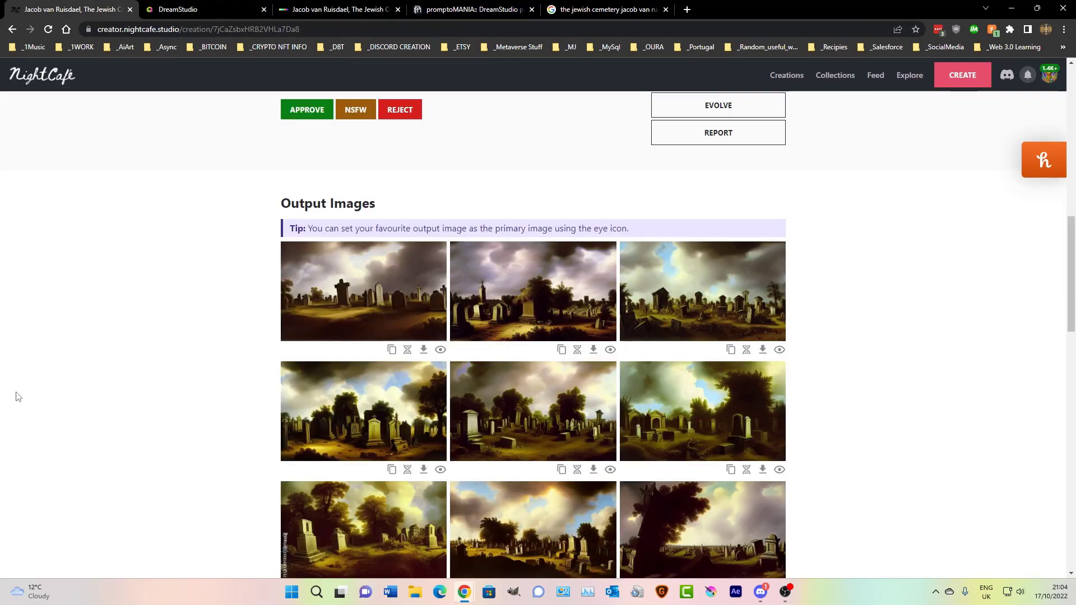
- Turn on CLIP Guidance in DreamStudio and generate the nine images again with the same prompt
{"action": "left_click", "coordinate": [224, 12]}
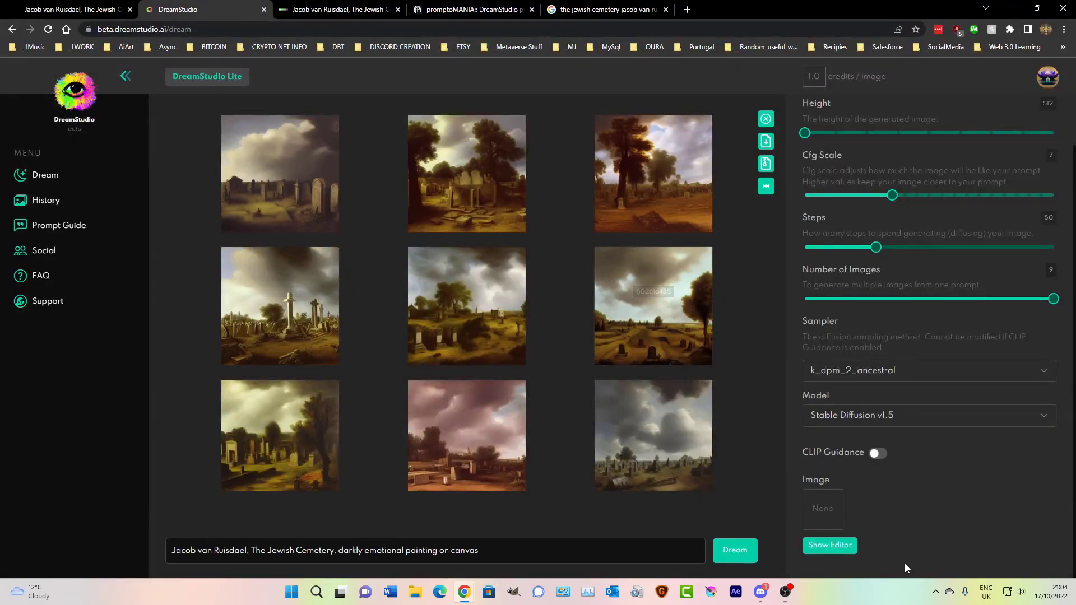
{"action": "left_click", "coordinate": [882, 455]}
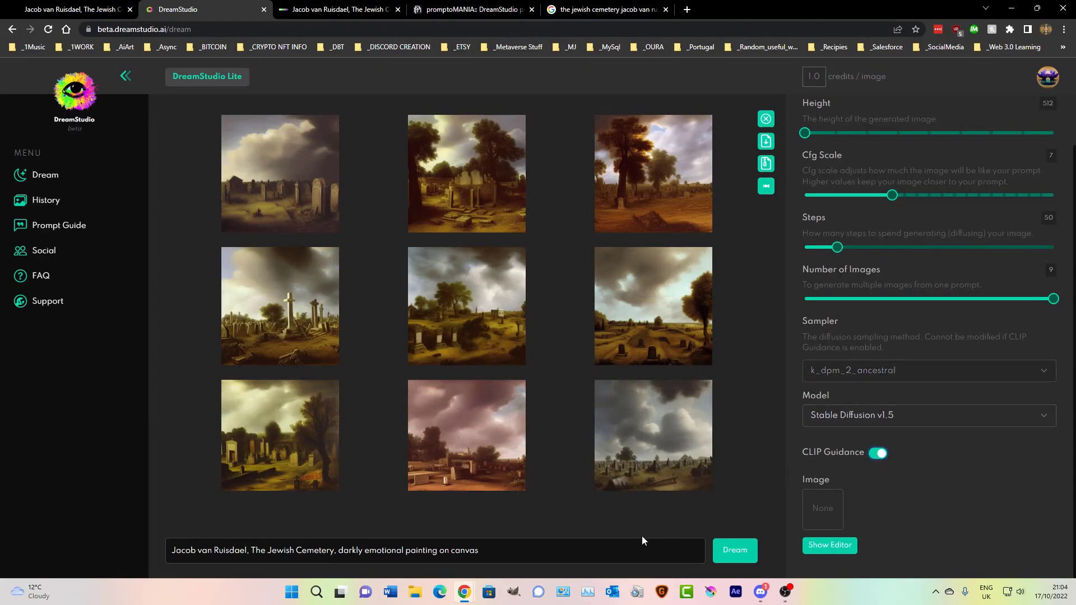
{"action": "left_click", "coordinate": [735, 550]}
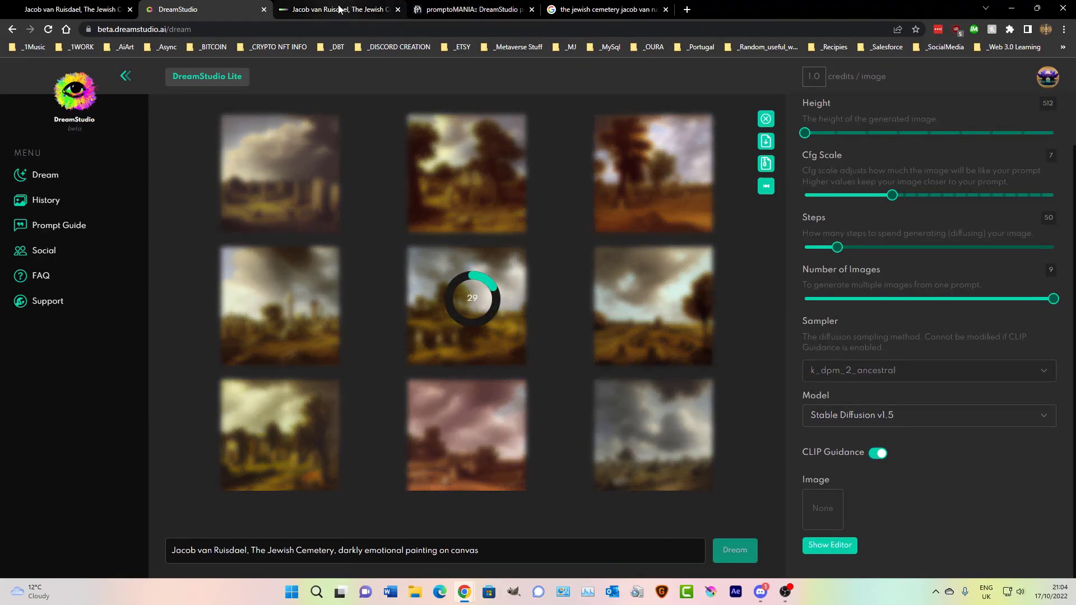
- Generate another set of DALL-E images from the same prompt and check the remaining credits in the account details
{"action": "left_click", "coordinate": [340, 8]}
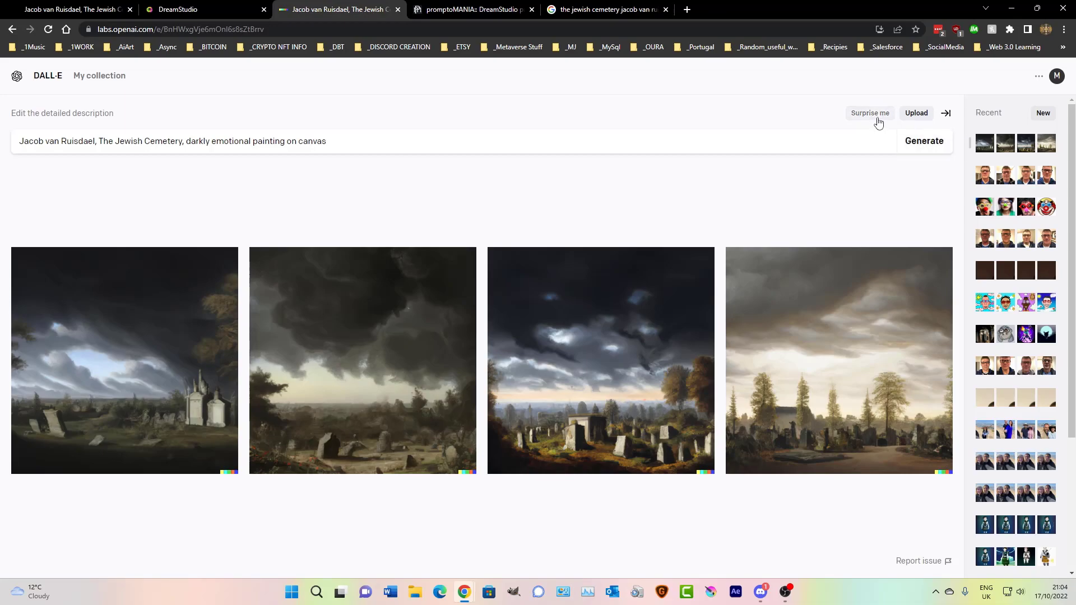
{"action": "left_click", "coordinate": [924, 142]}
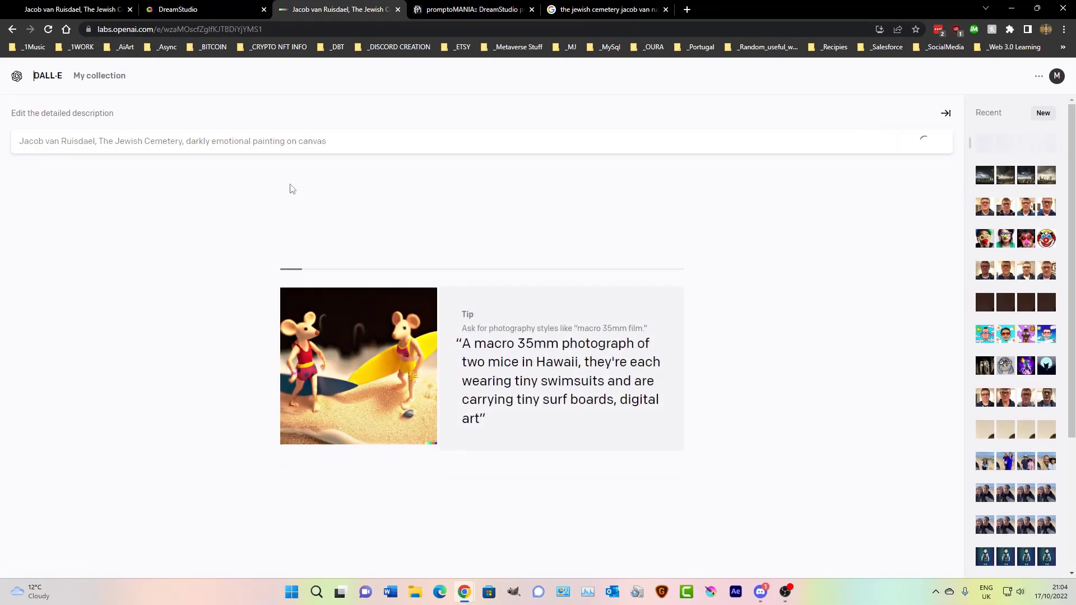
{"action": "left_click", "coordinate": [1056, 78]}
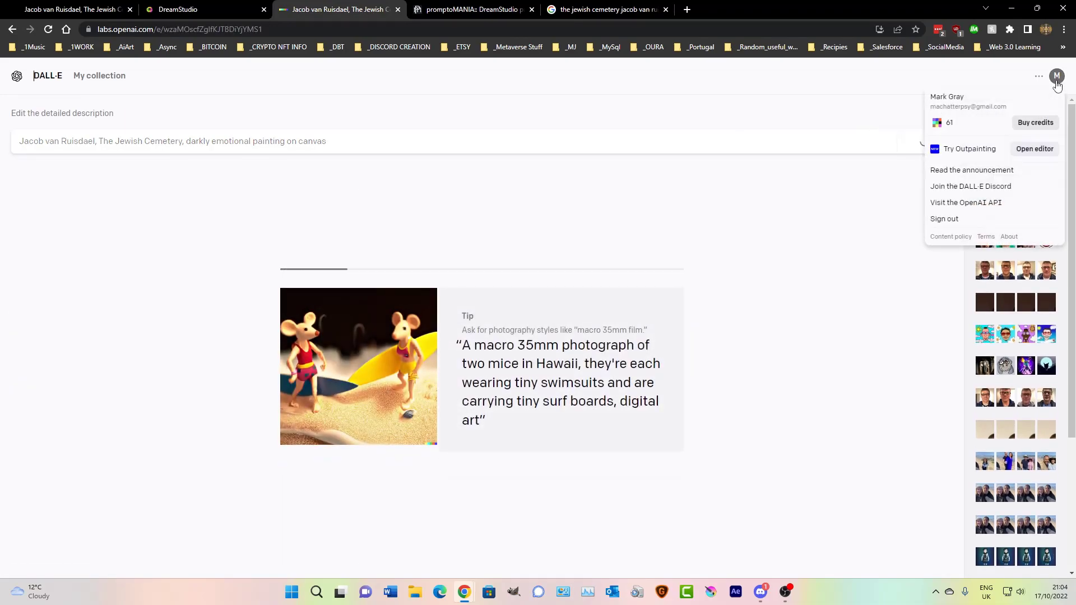
{"action": "left_click", "coordinate": [833, 196]}
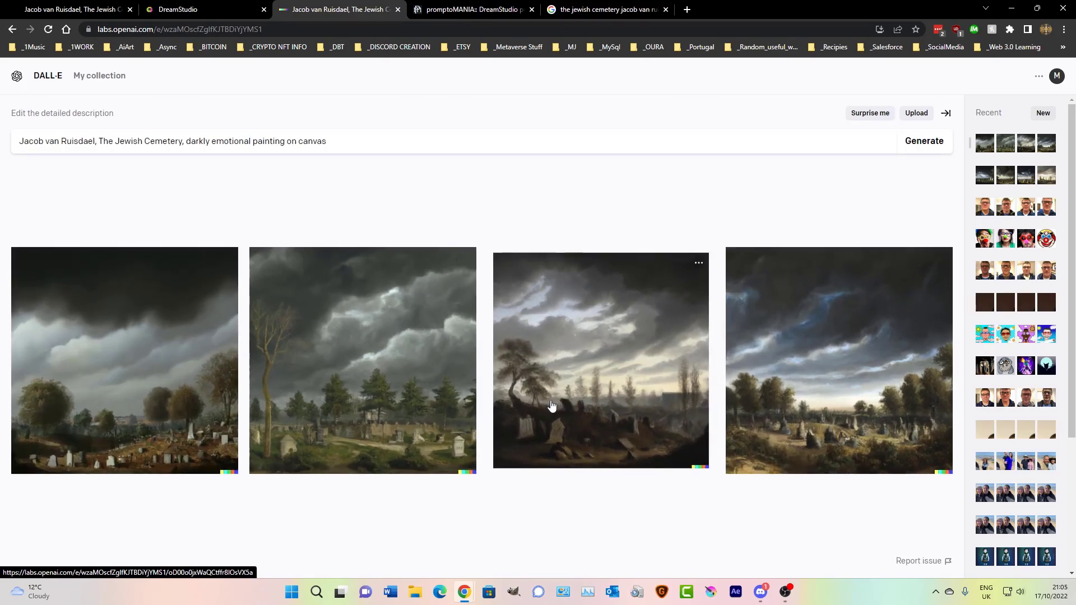
- Compare the original wga.hu painting with the new DALL-E and DreamStudio images and the NightCafe creation
{"action": "left_click", "coordinate": [579, 12]}
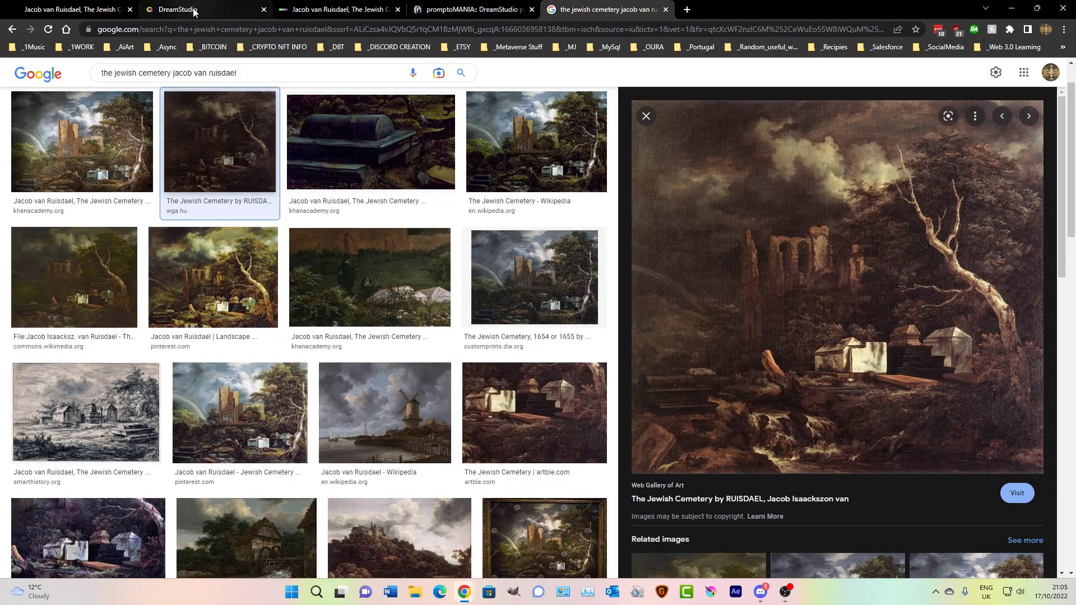
{"action": "left_click", "coordinate": [367, 10]}
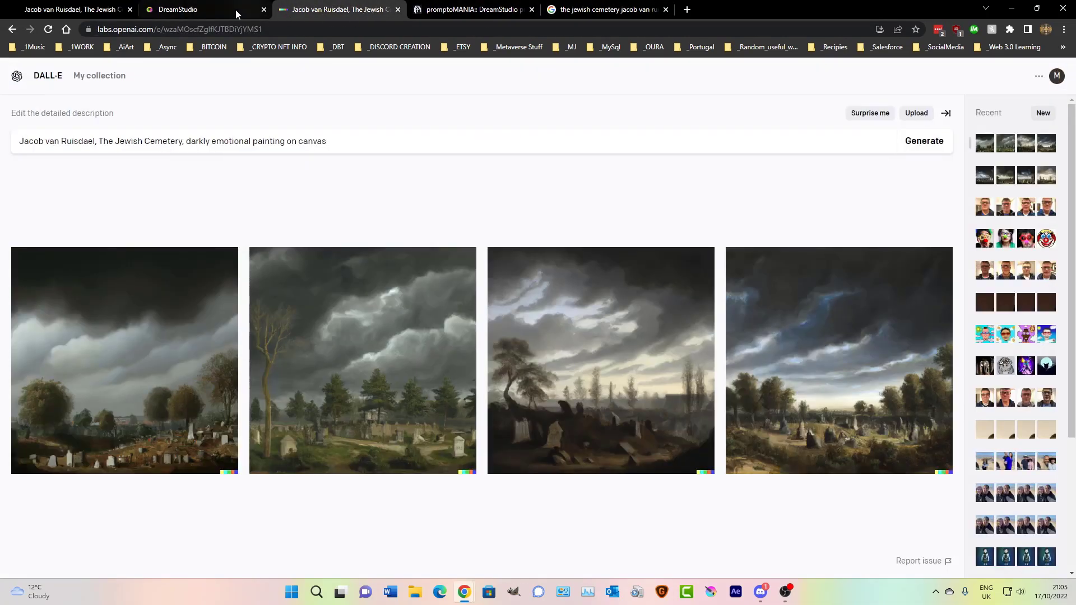
{"action": "left_click", "coordinate": [213, 9]}
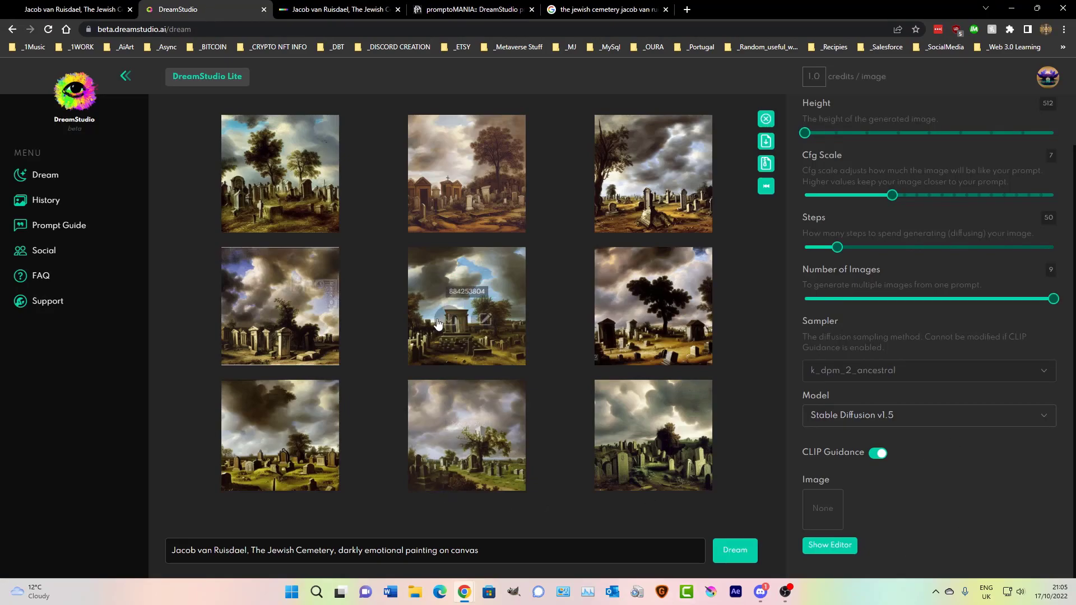
{"action": "left_click", "coordinate": [78, 11]}
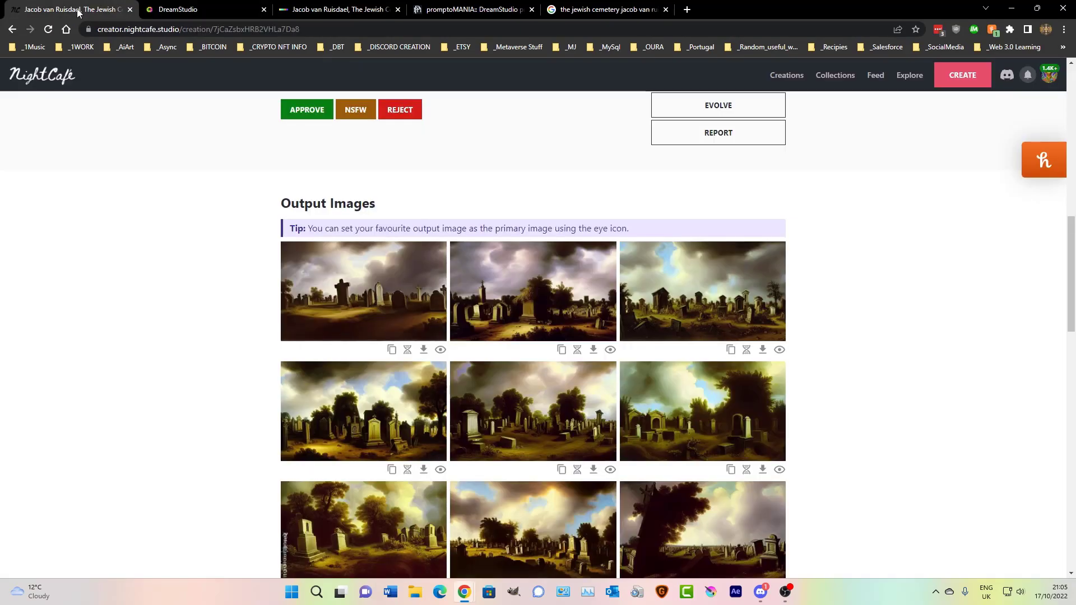
{"action": "scroll", "coordinate": [507, 312], "scroll_direction": "up", "scroll_amount": 8}
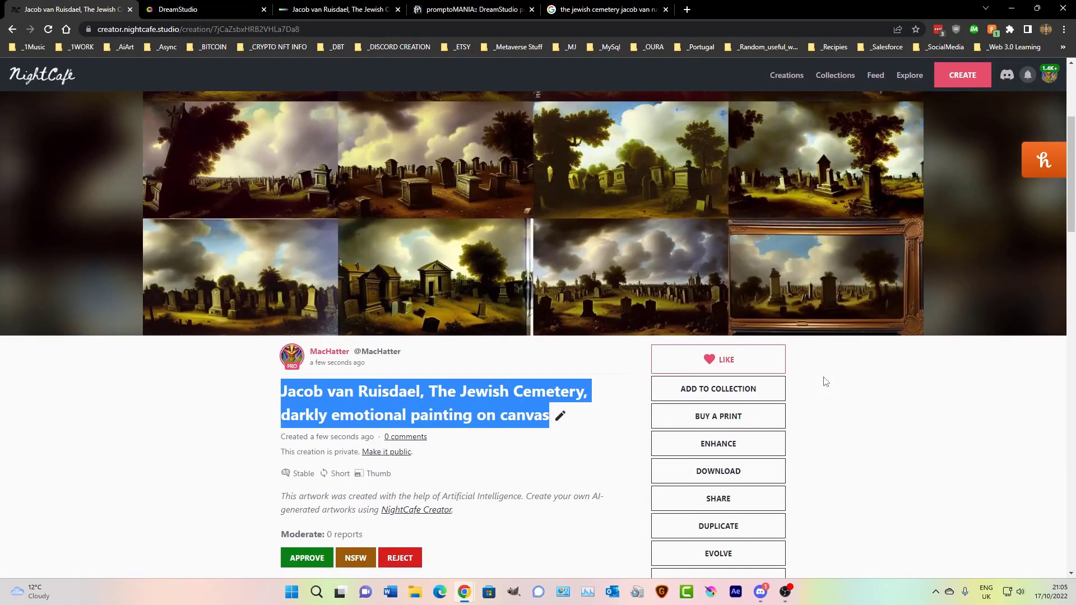
{"action": "scroll", "coordinate": [824, 381], "scroll_direction": "down", "scroll_amount": 1}
{"action": "left_click", "coordinate": [829, 381]}
{"action": "scroll", "coordinate": [835, 385], "scroll_direction": "up", "scroll_amount": 2}
{"action": "scroll", "coordinate": [840, 387], "scroll_direction": "down", "scroll_amount": 9}
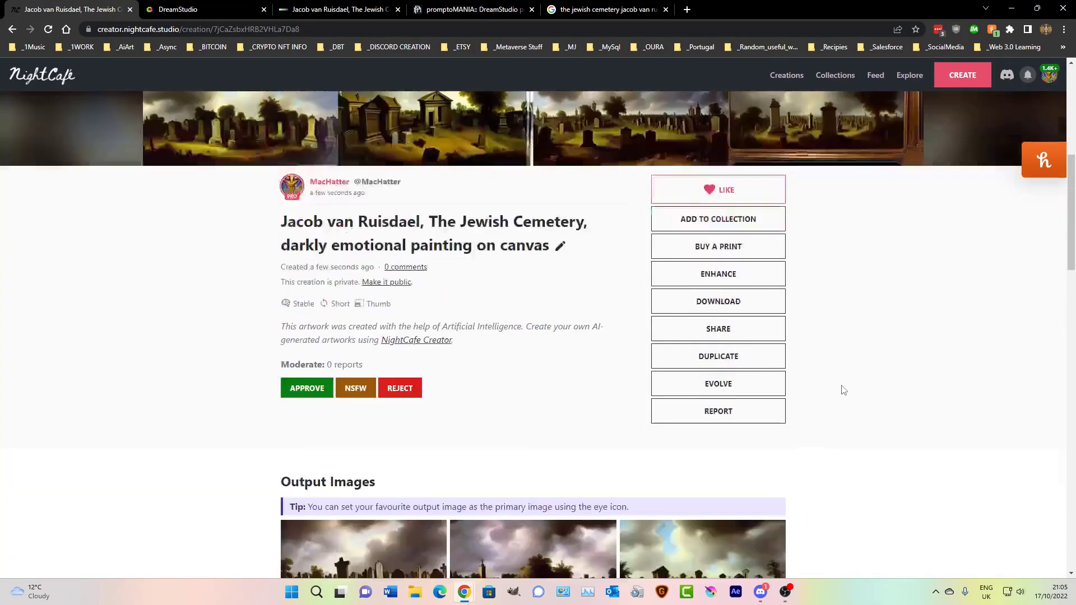
- Review the NightCafe output images and set the stormy-sky graveyard in the third column, fifth row as the primary image
{"action": "scroll", "coordinate": [787, 338], "scroll_direction": "down", "scroll_amount": 4}
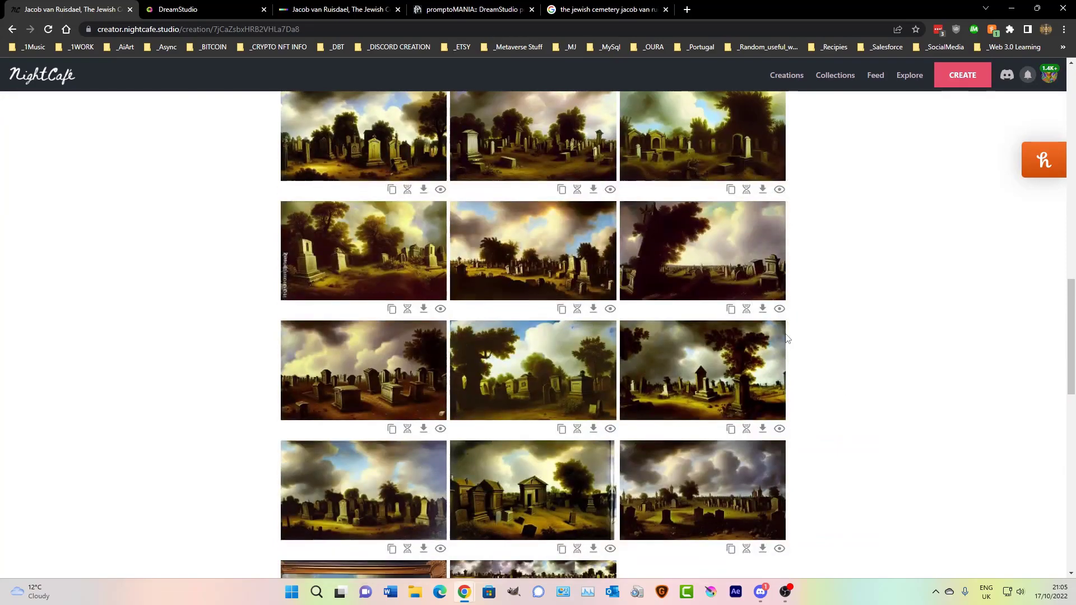
{"action": "scroll", "coordinate": [787, 339], "scroll_direction": "down", "scroll_amount": 3}
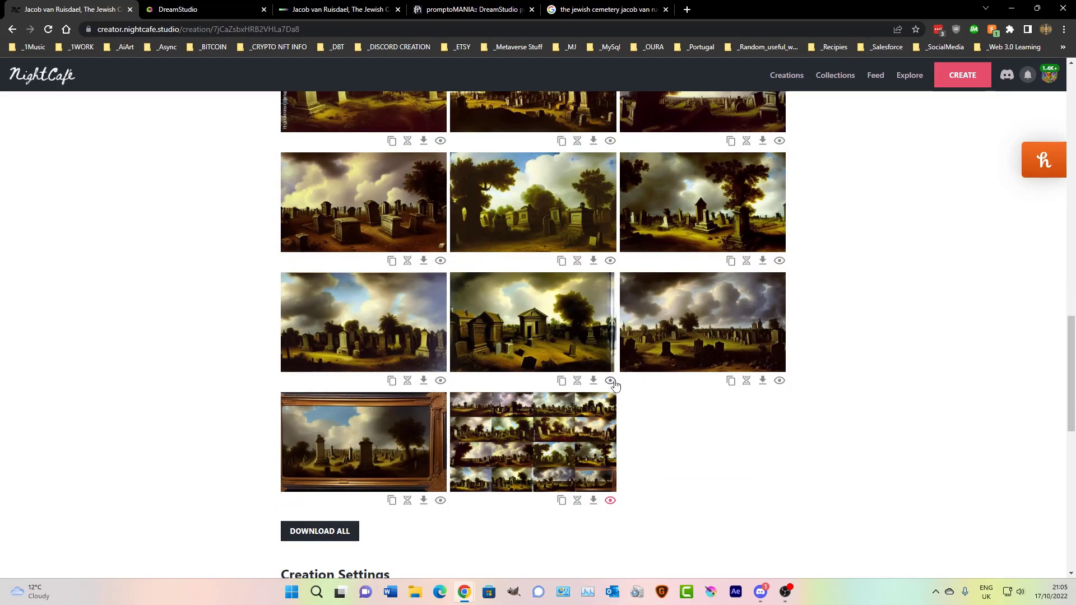
{"action": "left_click", "coordinate": [779, 381]}
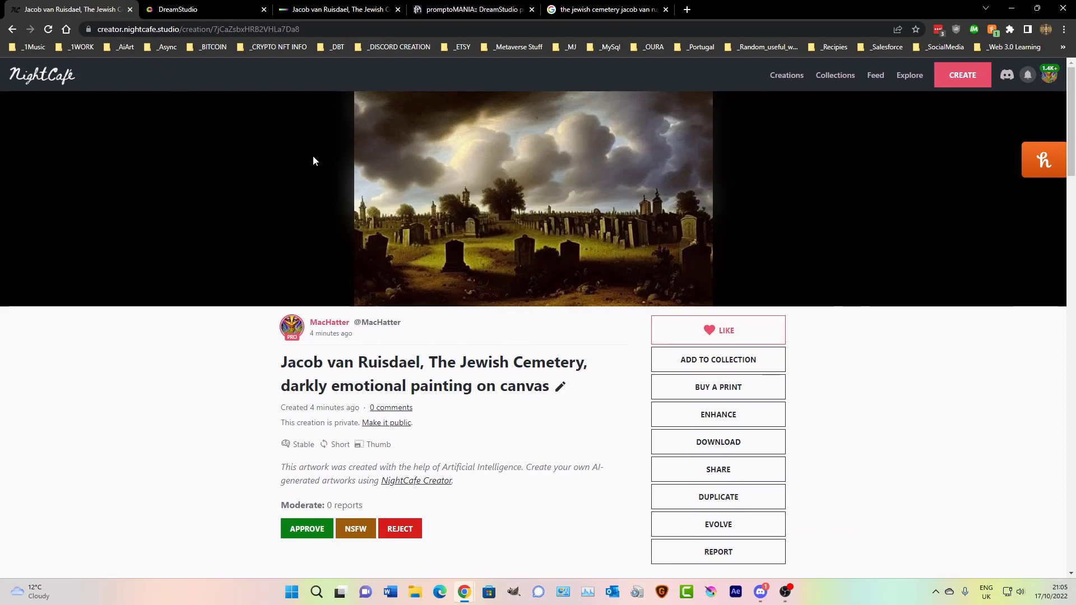
- Open the wga.hu page of the original painting from the Google image results and copy the artist's name in its heading
{"action": "left_click", "coordinate": [604, 9]}
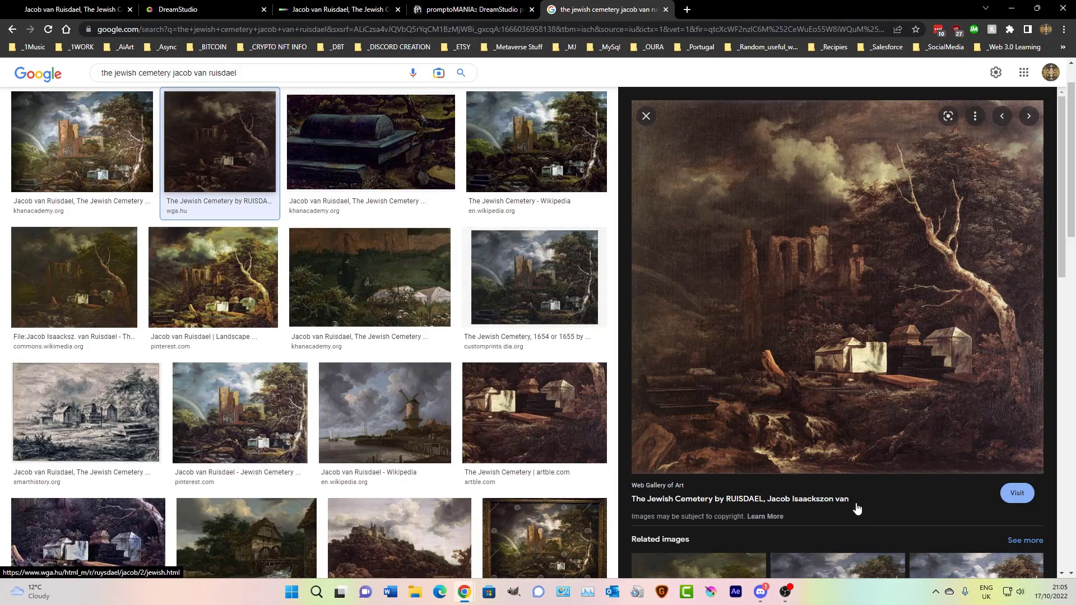
{"action": "left_click", "coordinate": [744, 503]}
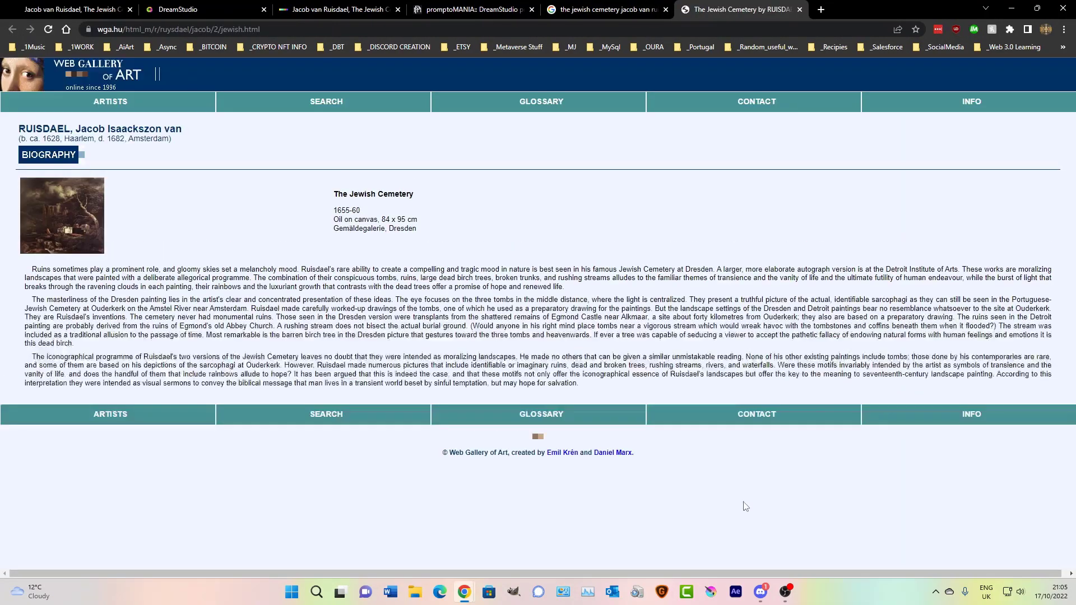
{"action": "left_click_drag", "start_coordinate": [185, 129], "coordinate": [19, 129]}
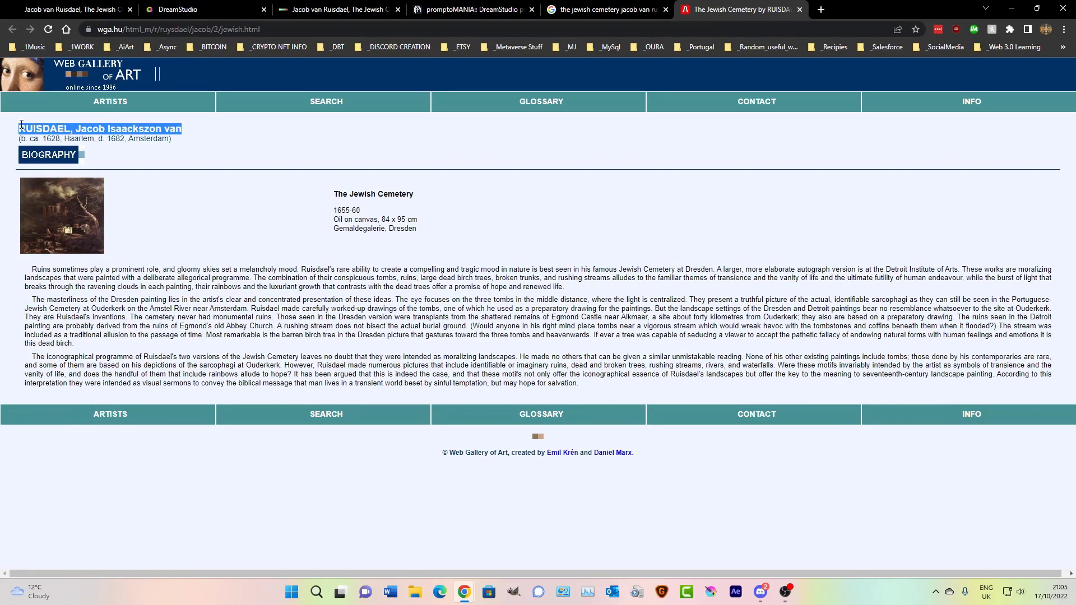
{"action": "right_click", "coordinate": [28, 126]}
{"action": "left_click", "coordinate": [56, 136]}
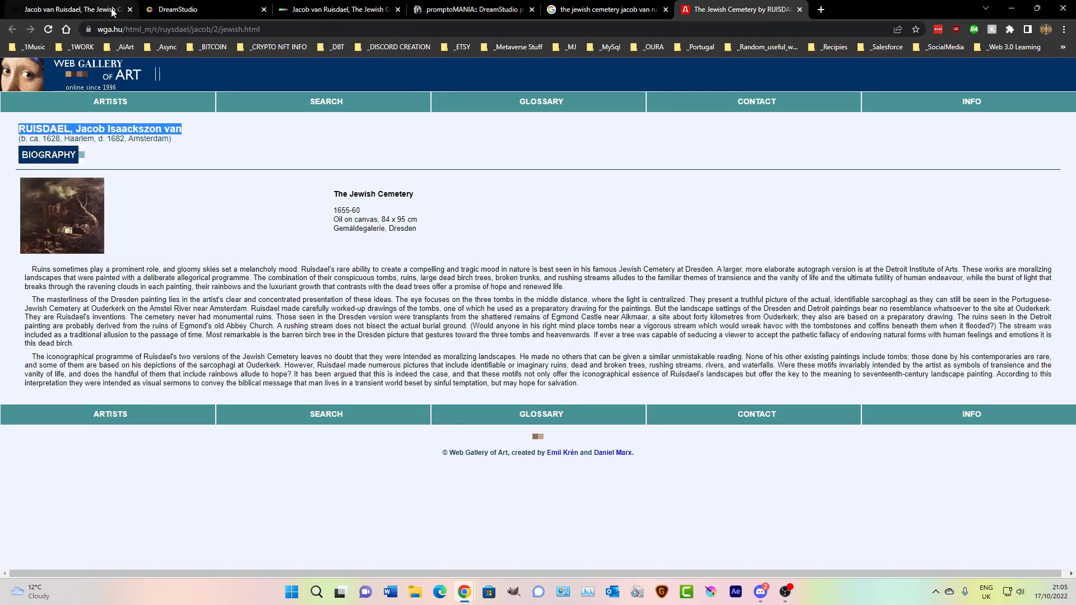
- Evolve the NightCafe creation and replace the artist's name in its prompt with "RUISDAEL, Jacob Isaackszon van"
{"action": "left_click", "coordinate": [67, 10]}
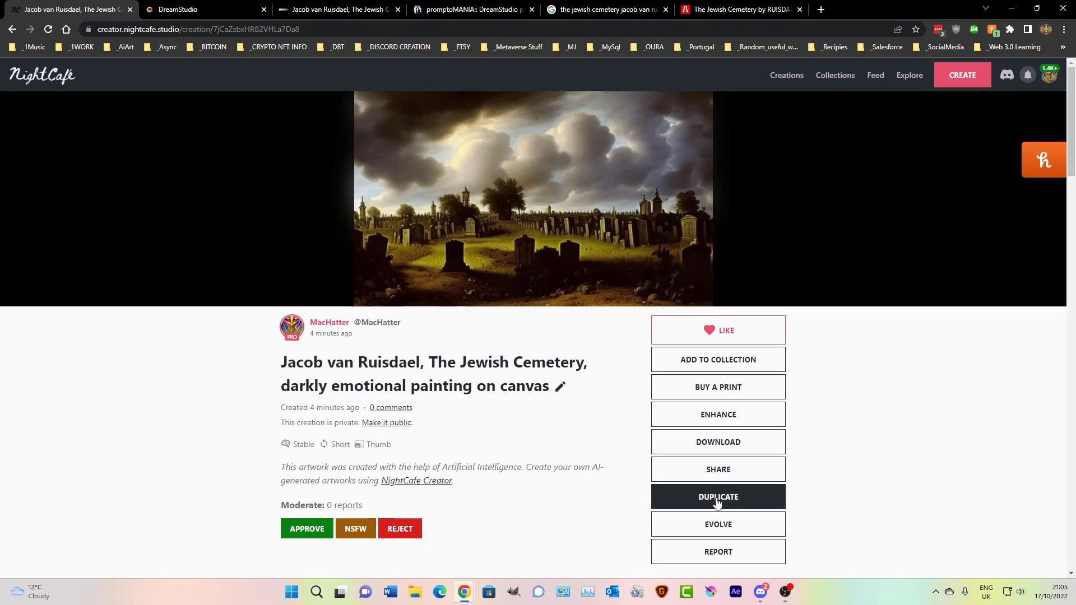
{"action": "left_click", "coordinate": [717, 524]}
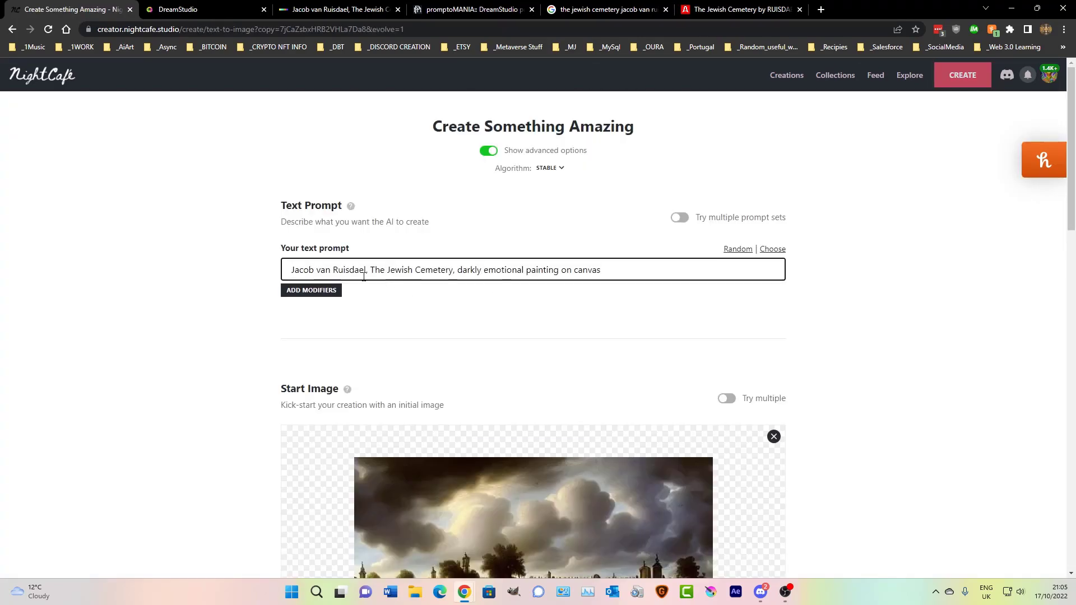
{"action": "left_click_drag", "start_coordinate": [370, 269], "coordinate": [203, 276]}
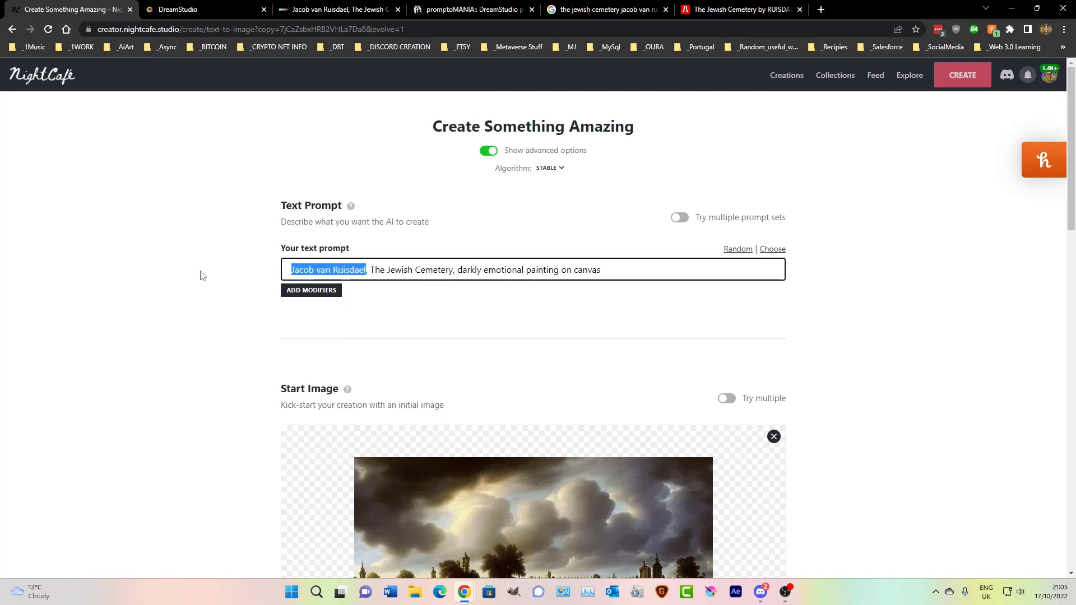
{"action": "key", "text": "ctrl+v"}
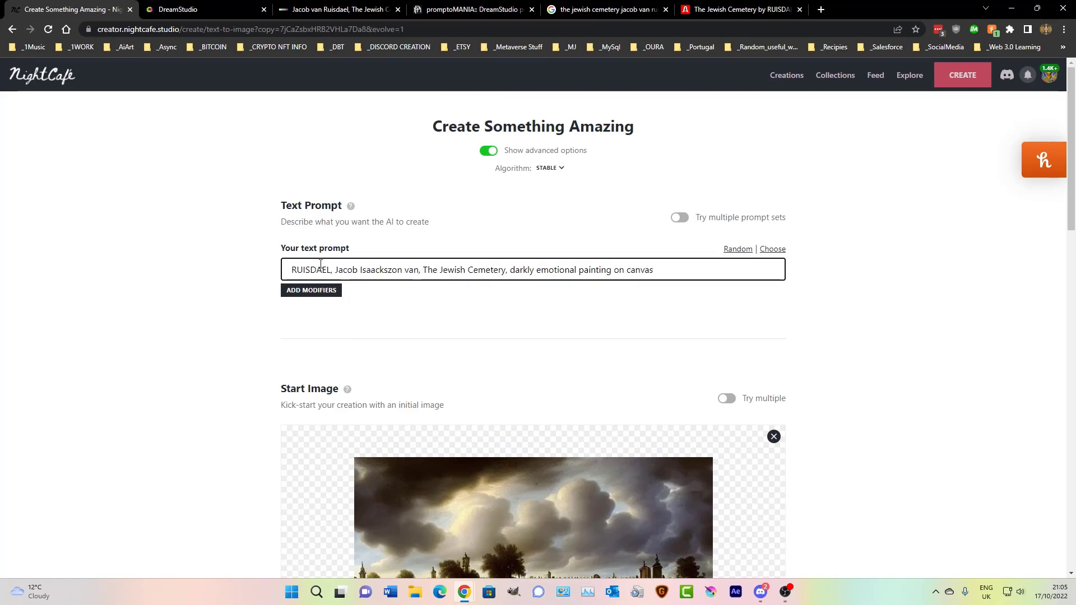
- Look up RUISDAEL on Google from the prompt, try deleting the word from the prompt and undo the deletion
{"action": "double_click", "coordinate": [307, 268]}
{"action": "right_click", "coordinate": [307, 269]}
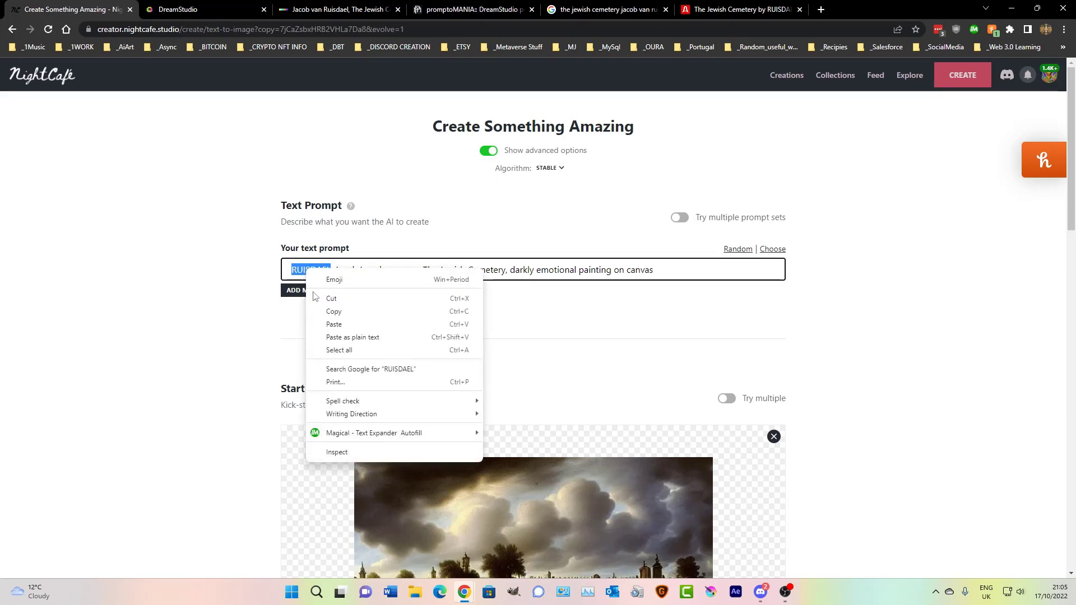
{"action": "left_click", "coordinate": [324, 369]}
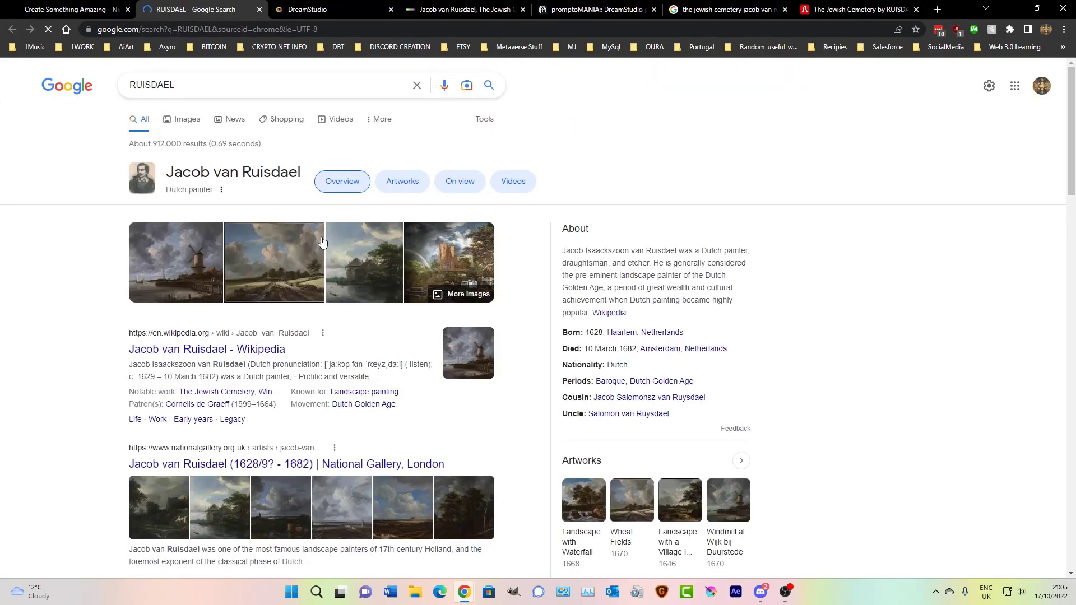
{"action": "left_click", "coordinate": [85, 9]}
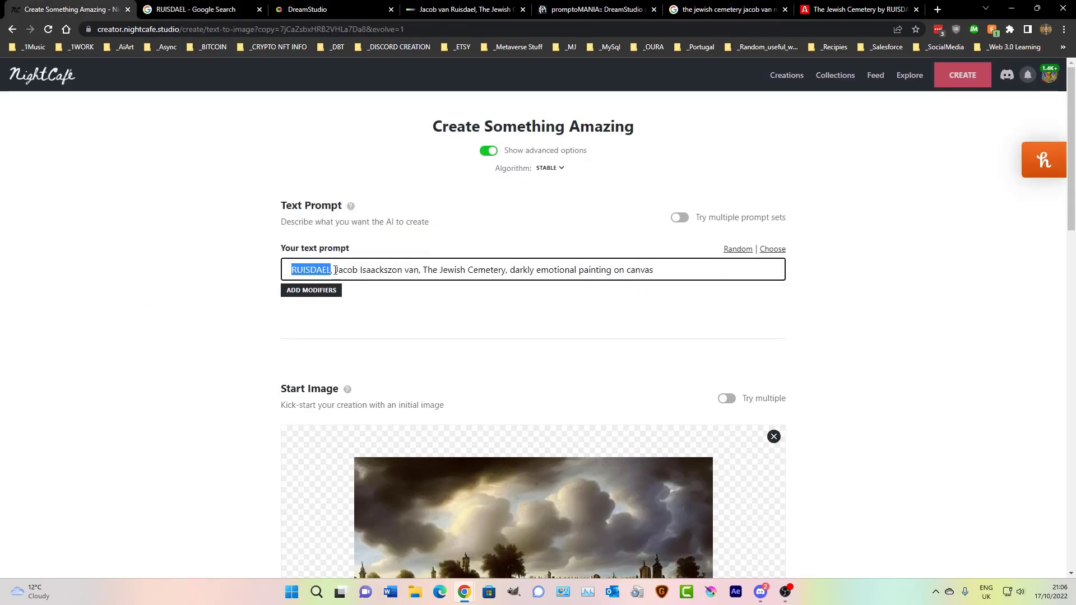
{"action": "key", "text": "BackSpace"}
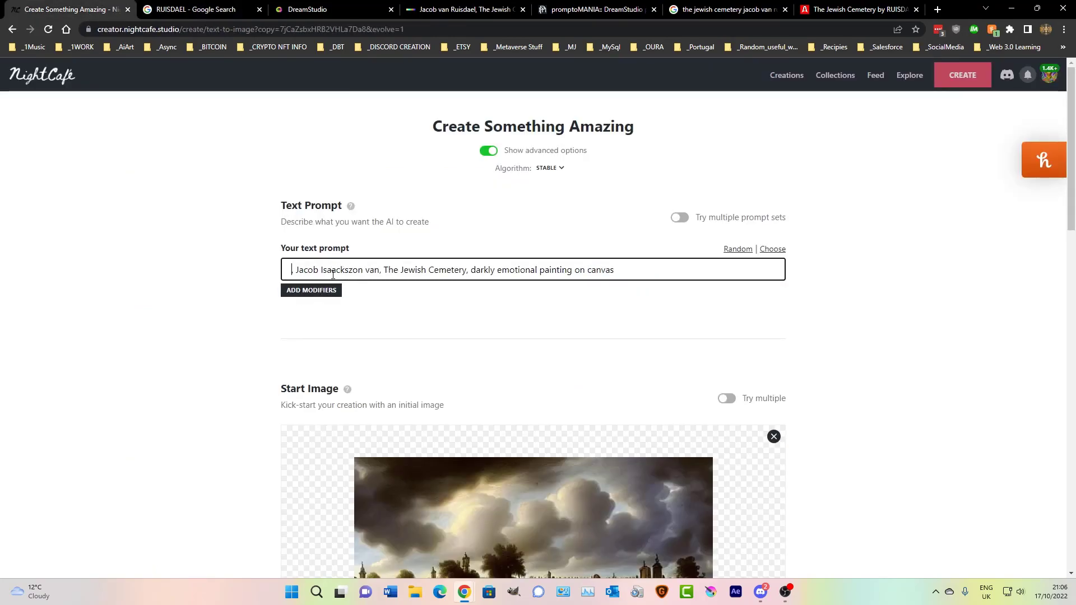
{"action": "key", "text": "ctrl+z"}
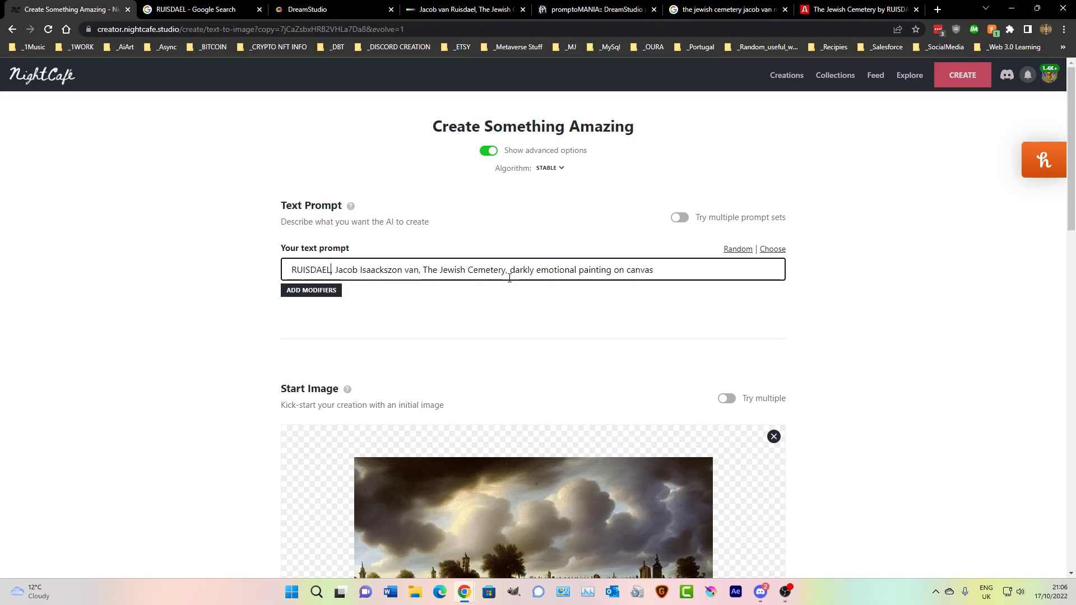
- Pick a random seed and set the noise weight to 10% and the prompt weight to 80%
{"action": "scroll", "coordinate": [509, 278], "scroll_direction": "down", "scroll_amount": 5}
{"action": "scroll", "coordinate": [509, 277], "scroll_direction": "down", "scroll_amount": 5}
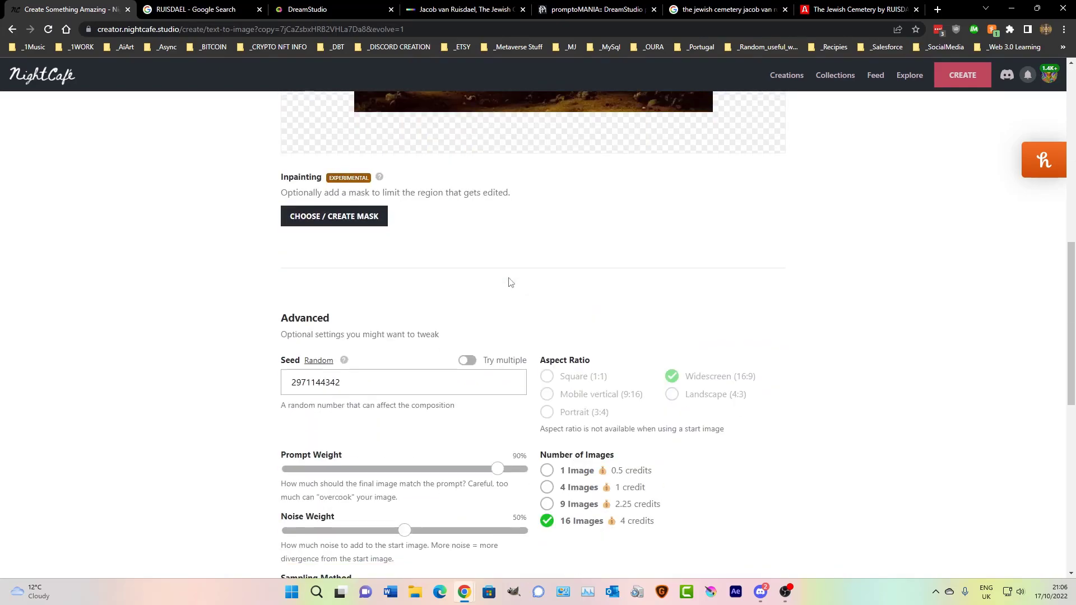
{"action": "left_click", "coordinate": [322, 363]}
{"action": "left_click_drag", "start_coordinate": [403, 531], "coordinate": [317, 539]}
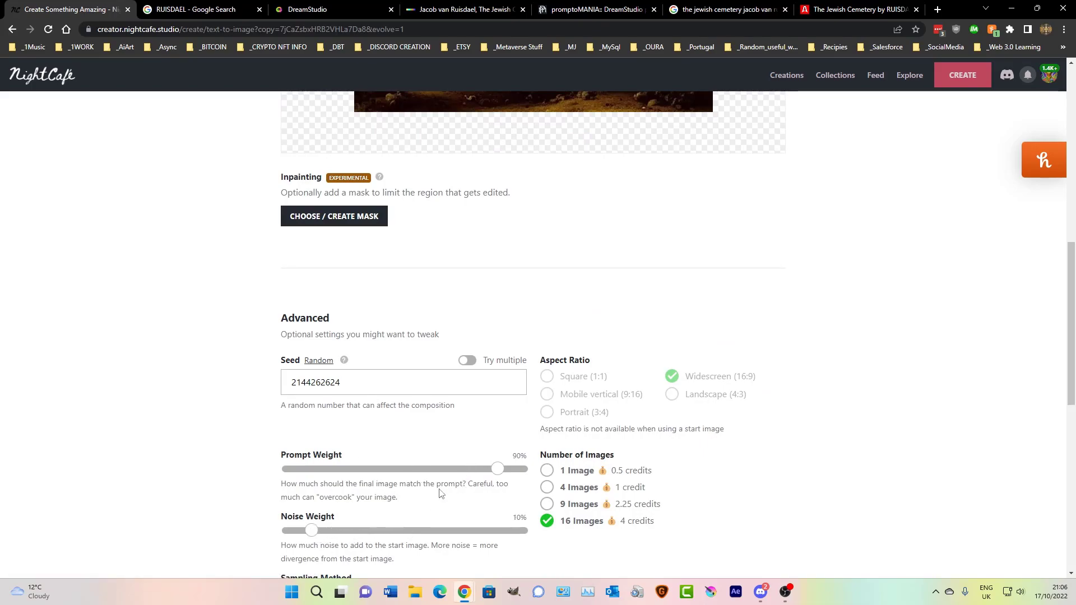
{"action": "left_click_drag", "start_coordinate": [499, 475], "coordinate": [481, 474]}
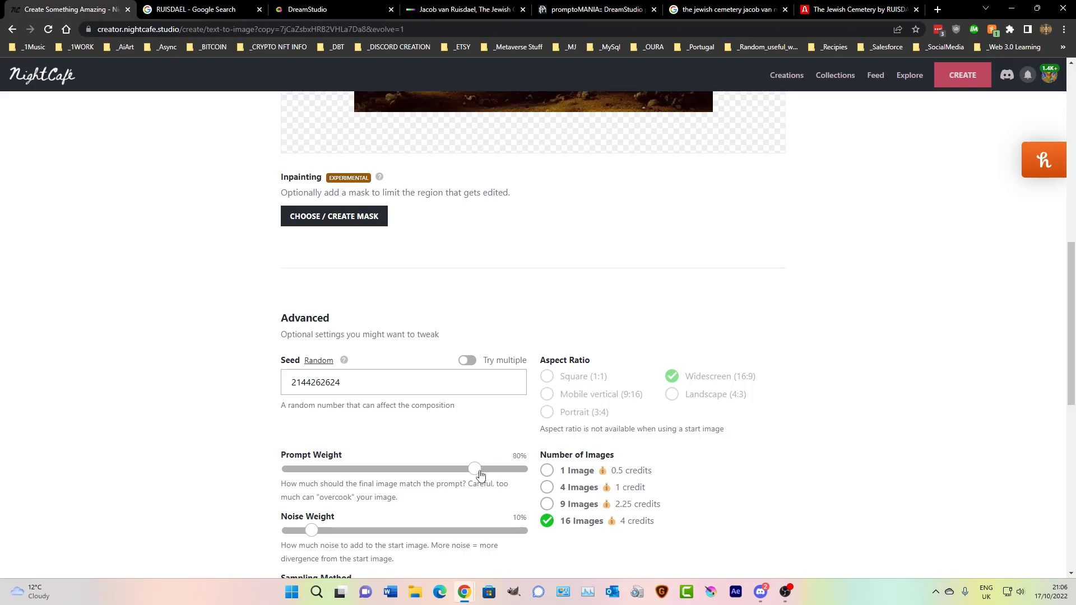
- Set the sampling method to K_EULER_ANCESTRAL and create the 16 evolved images at short runtime and thumbnail resolution
{"action": "scroll", "coordinate": [448, 502], "scroll_direction": "down", "scroll_amount": 4}
{"action": "left_click", "coordinate": [456, 375]}
{"action": "key", "text": "Escape"}
{"action": "left_click", "coordinate": [420, 379]}
{"action": "left_click", "coordinate": [378, 415]}
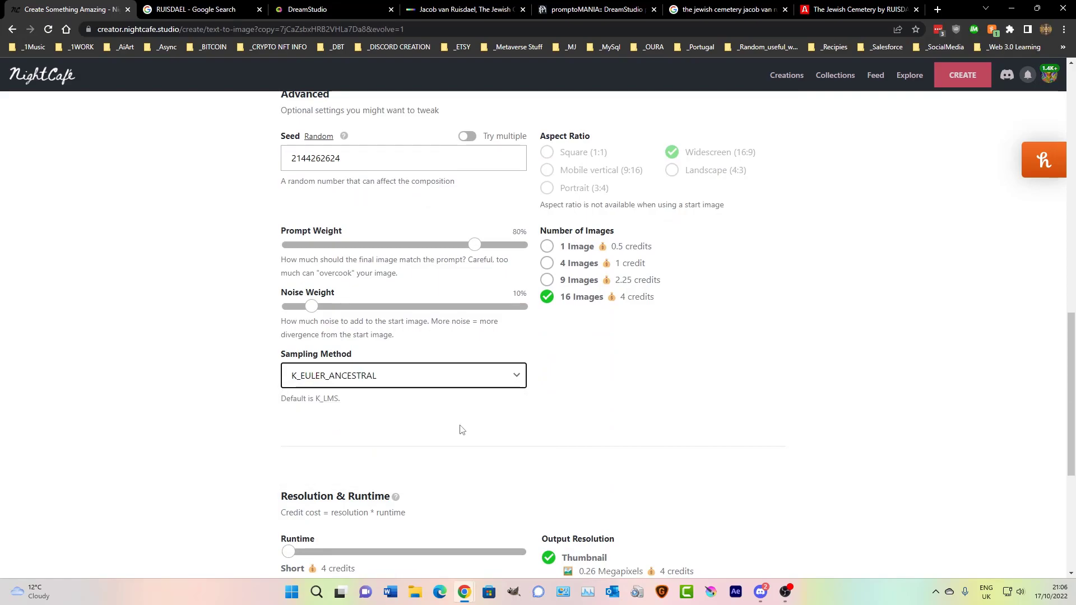
{"action": "scroll", "coordinate": [426, 393], "scroll_direction": "down", "scroll_amount": 5}
{"action": "scroll", "coordinate": [499, 403], "scroll_direction": "down", "scroll_amount": 1}
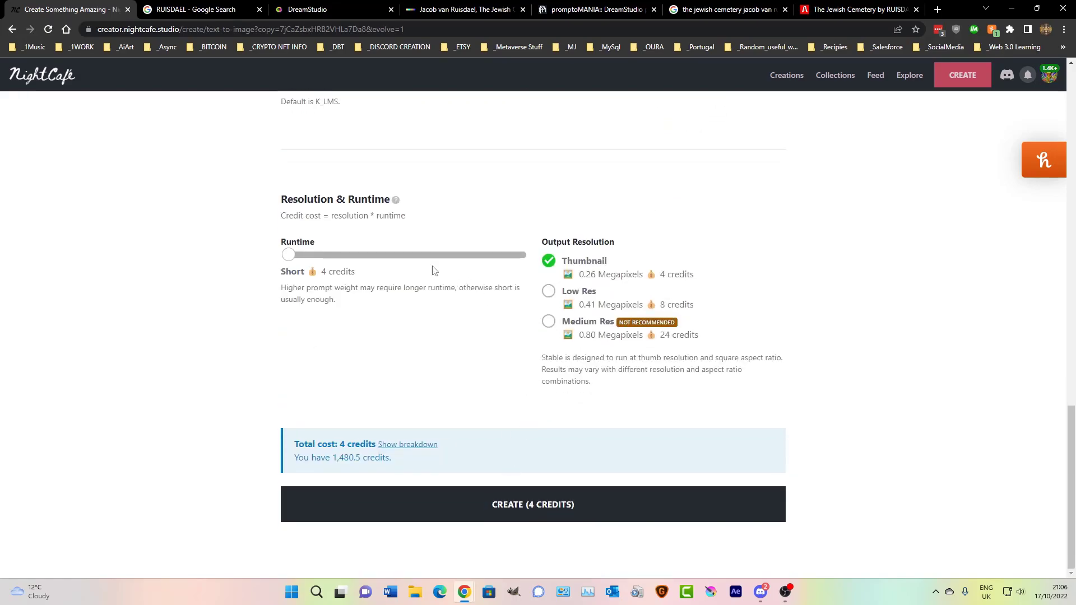
{"action": "left_click", "coordinate": [562, 523]}
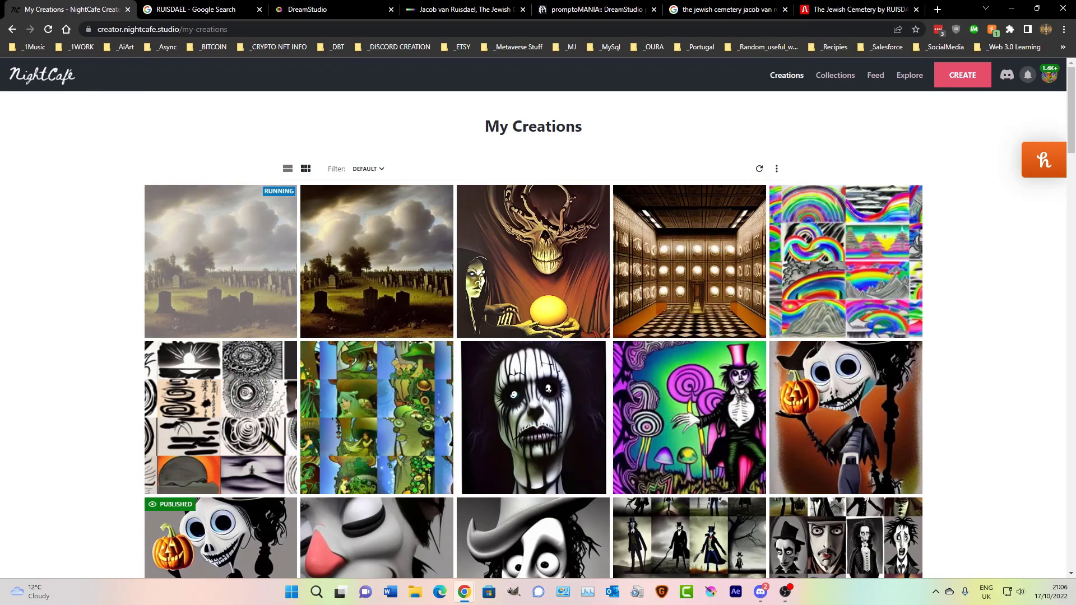
- Switch to Discord and set the Midjourney Bot to MJ version 3, Style very high and High quality (2x cost)
{"action": "key", "text": "alt+Tab"}
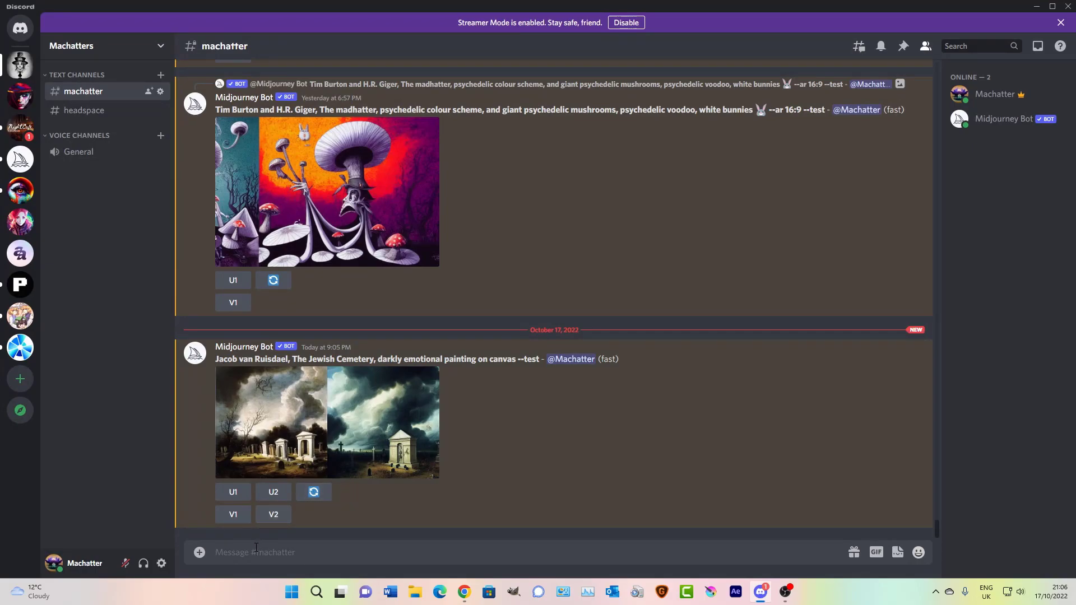
{"action": "type", "text": "/"}
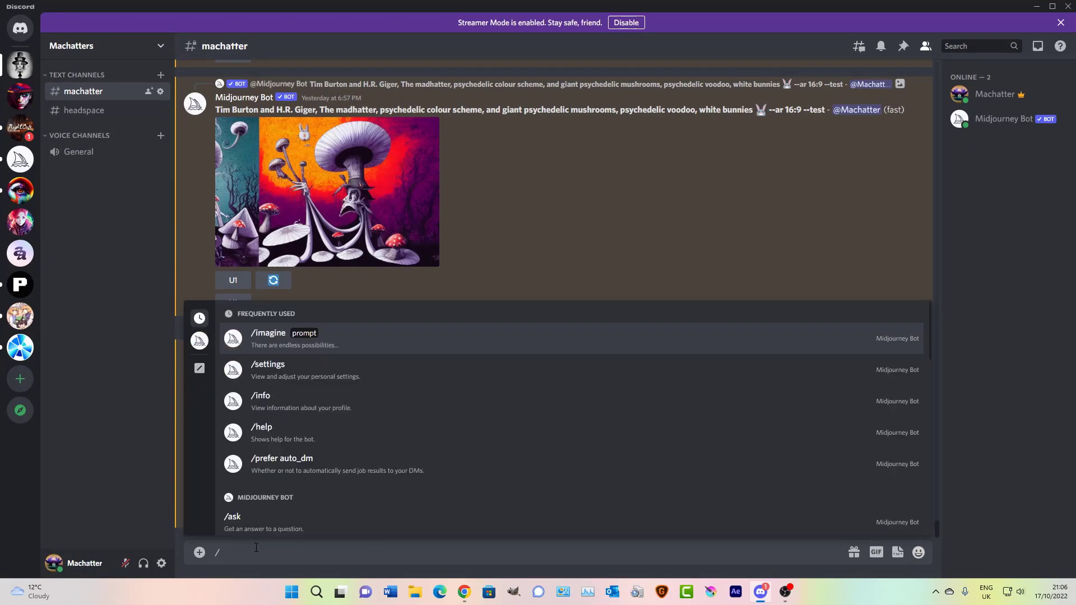
{"action": "type", "text": "settings"}
{"action": "key", "text": "Return"}
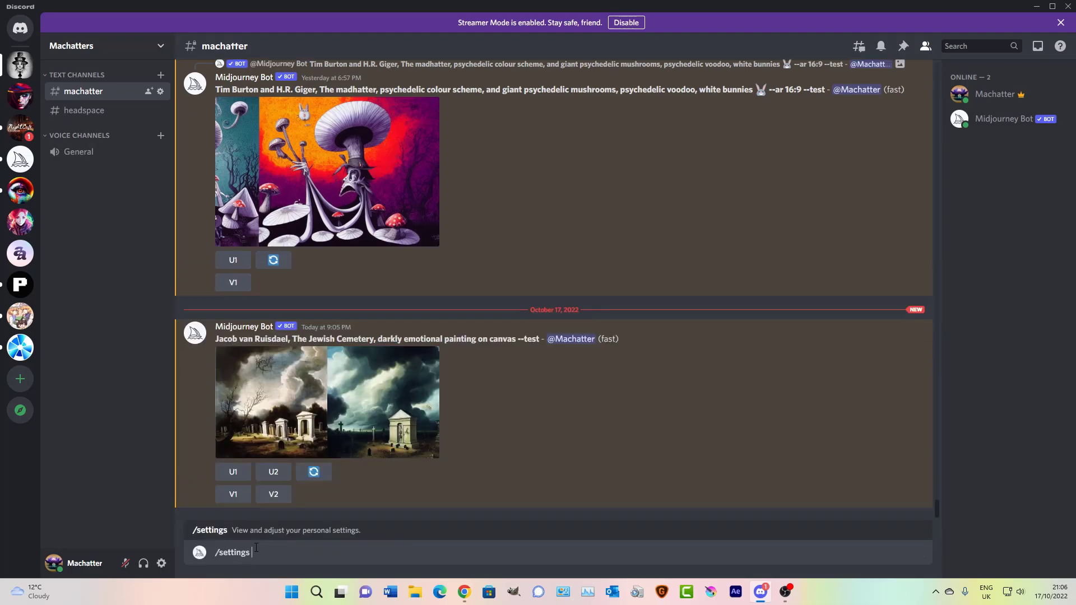
{"action": "key", "text": "Return"}
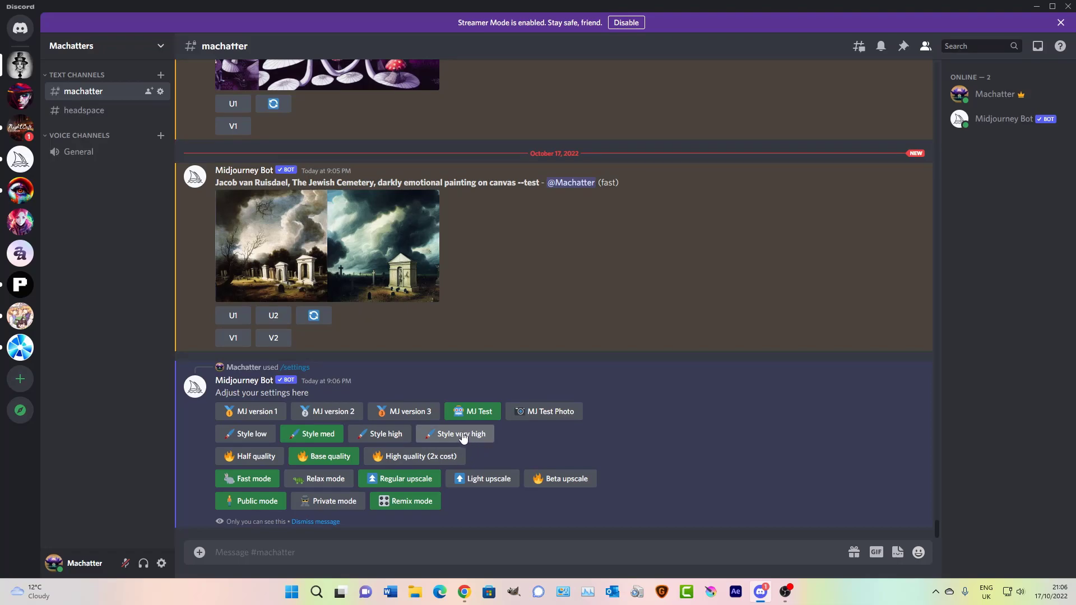
{"action": "left_click", "coordinate": [443, 434]}
{"action": "left_click", "coordinate": [417, 456]}
{"action": "left_click", "coordinate": [406, 414]}
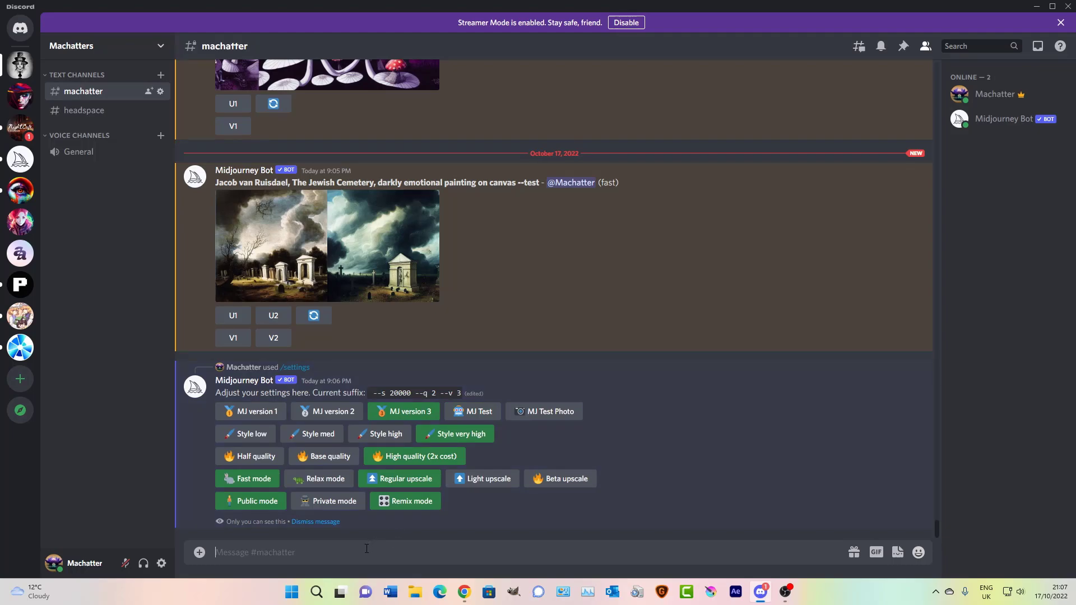
- Generate Midjourney images with /imagine, reusing the prompt "Jacob van Ruisdael, The Jewish Cemetery, darkly emotional painting on canvas" without --test
{"action": "left_click_drag", "start_coordinate": [214, 187], "coordinate": [513, 183]}
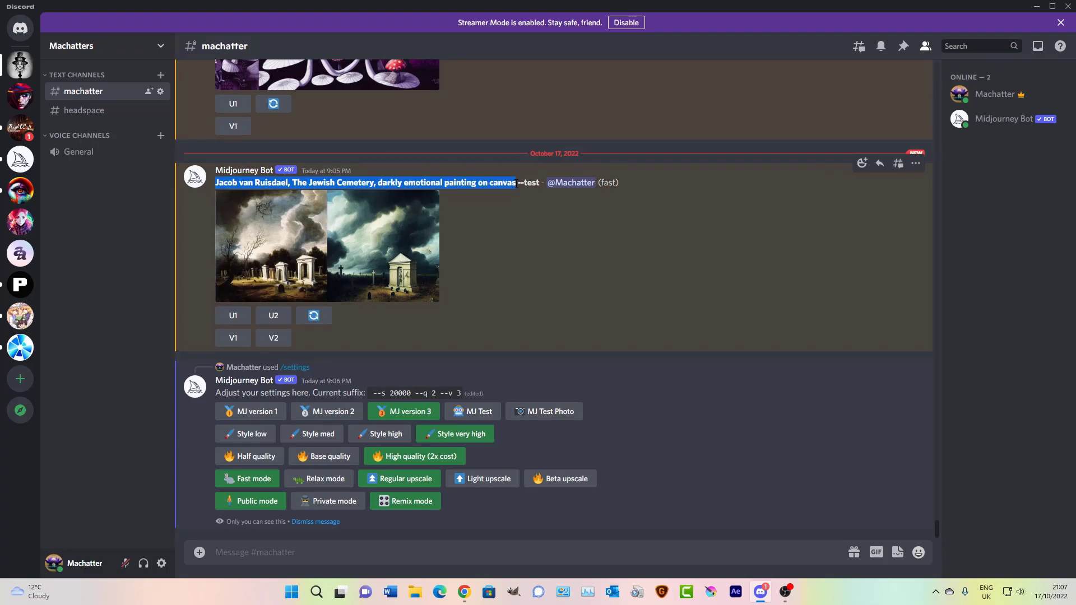
{"action": "right_click", "coordinate": [515, 184]}
{"action": "left_click", "coordinate": [531, 197]}
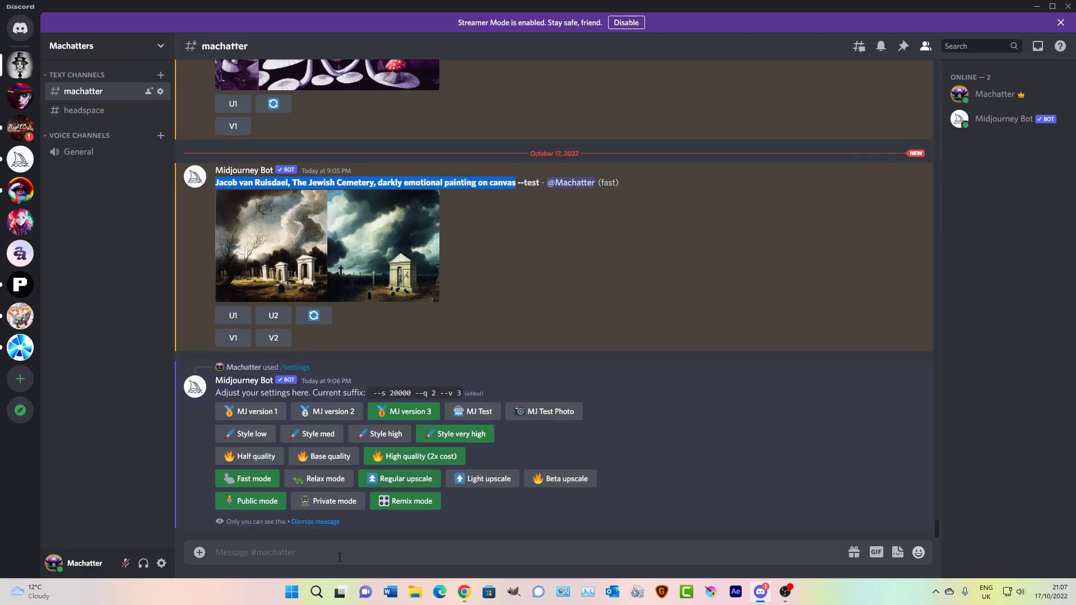
{"action": "type", "text": "/imag"}
{"action": "key", "text": "Tab"}
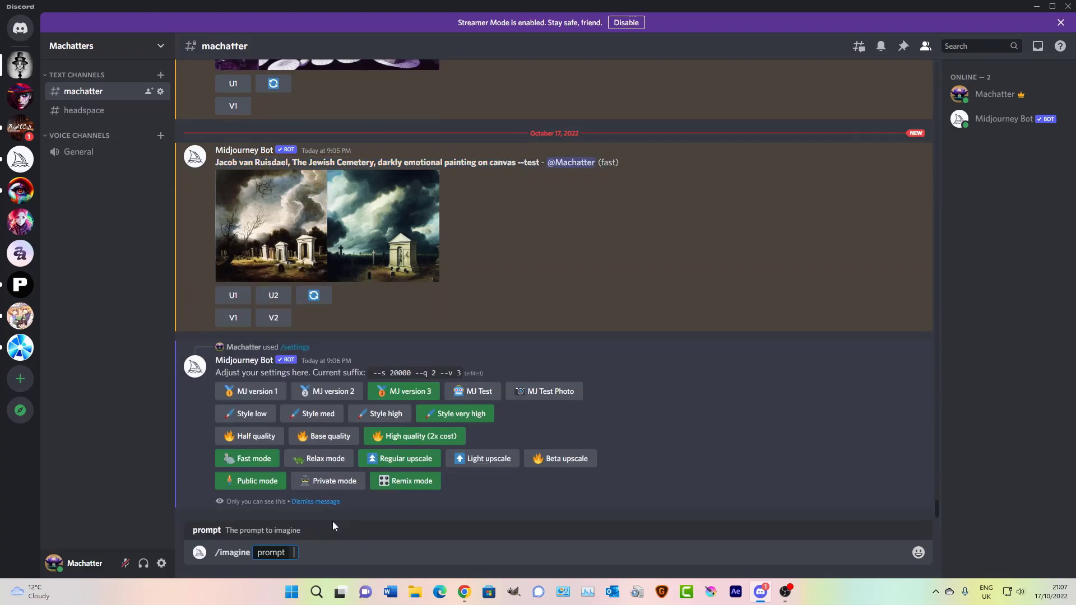
{"action": "key", "text": "ctrl+v"}
{"action": "key", "text": "Return"}
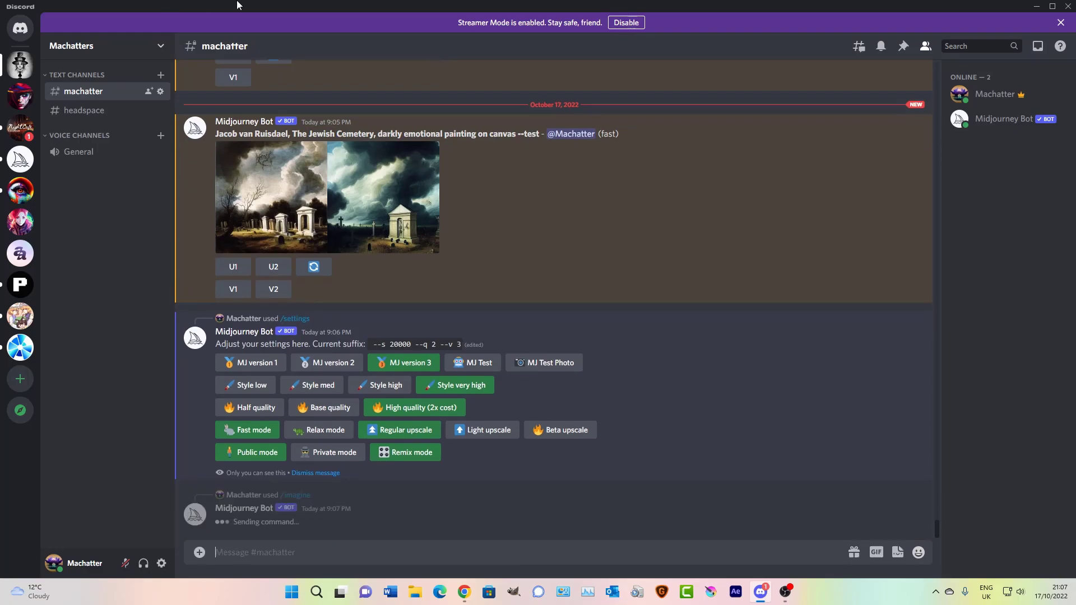
- Return to NightCafe in the browser and examine the images of the newly evolved creation
{"action": "left_click", "coordinate": [1036, 6]}
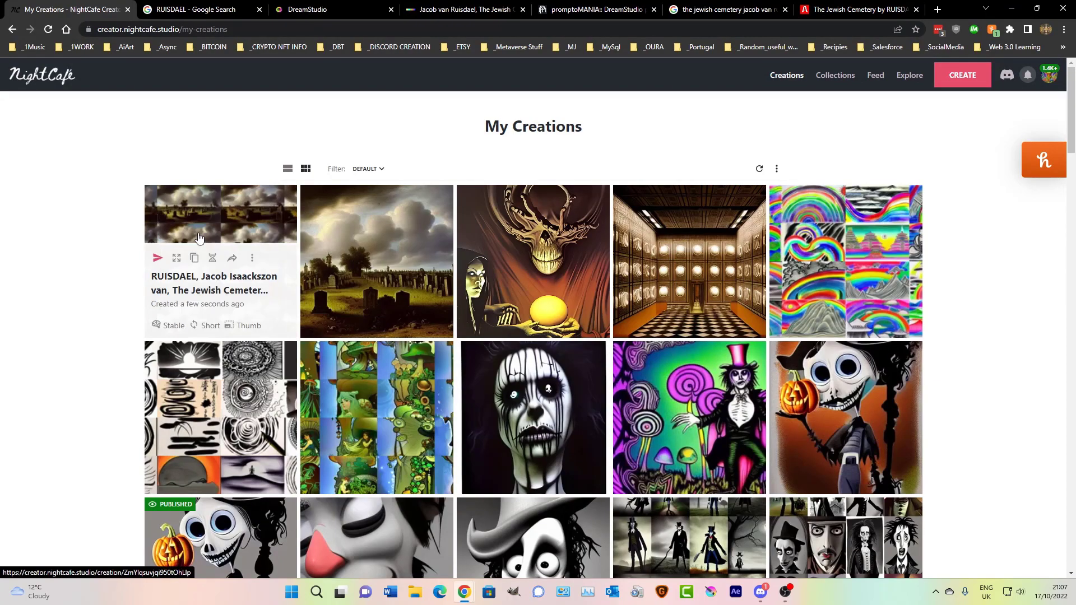
{"action": "left_click", "coordinate": [199, 239]}
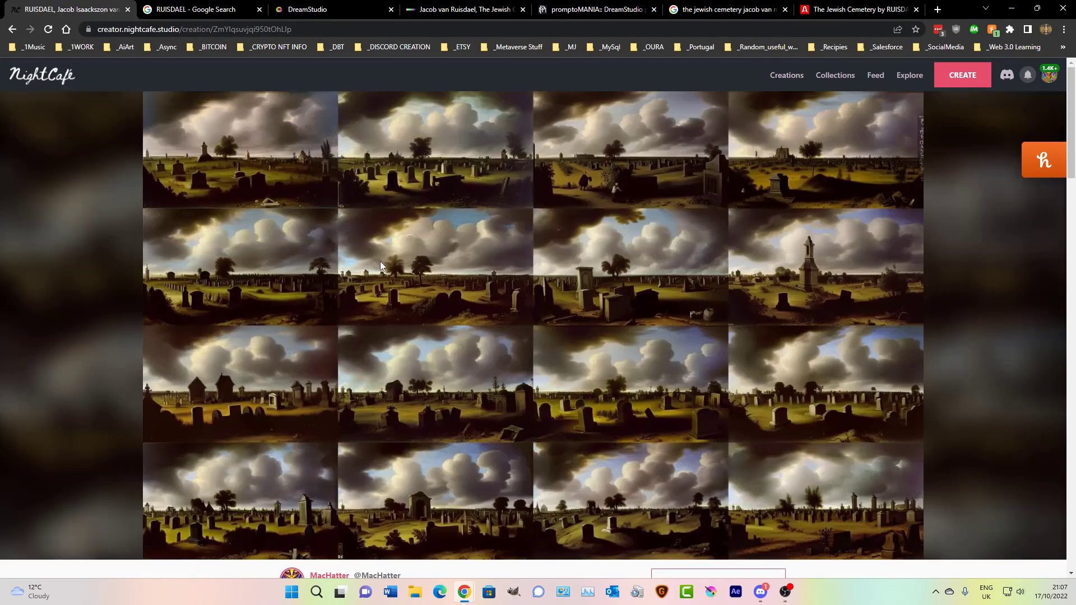
{"action": "scroll", "coordinate": [834, 151], "scroll_direction": "down", "scroll_amount": 5}
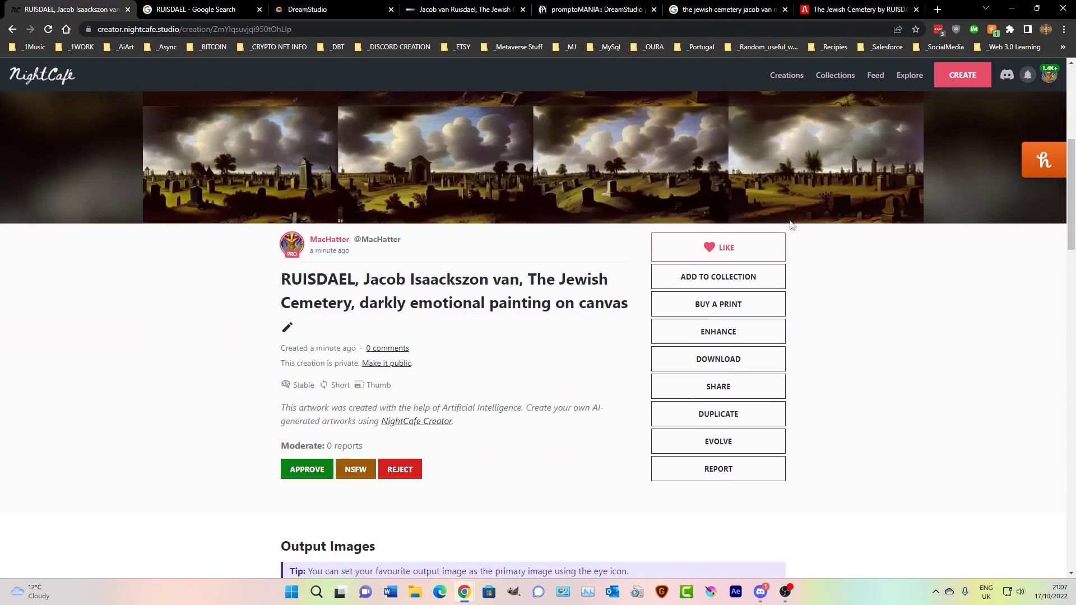
- Duplicate the evolved creation and remove the artist's name so the prompt reads "The Jewish Cemetery, darkly emotional painting on canvas"
{"action": "left_click", "coordinate": [757, 412]}
{"action": "left_click_drag", "start_coordinate": [425, 270], "coordinate": [290, 270]}
{"action": "key", "text": "BackSpace"}
{"action": "scroll", "coordinate": [735, 320], "scroll_direction": "down", "scroll_amount": 10}
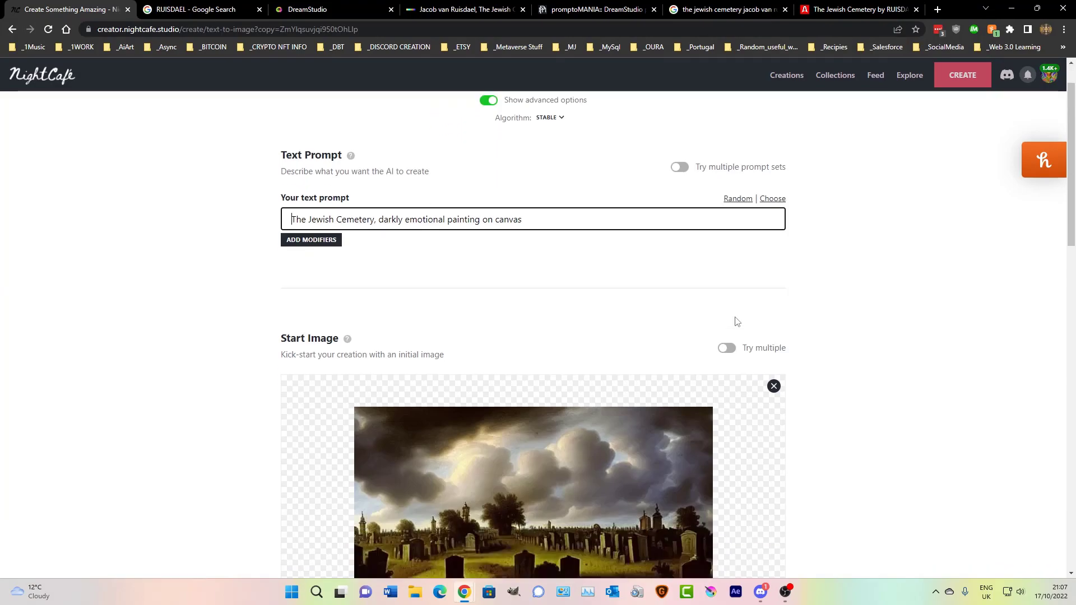
- Generate 16 thumbnail-resolution Stable images from the shortened cemetery prompt using the existing start image
{"action": "scroll", "coordinate": [736, 321], "scroll_direction": "up", "scroll_amount": 5}
{"action": "scroll", "coordinate": [737, 322], "scroll_direction": "down", "scroll_amount": 12}
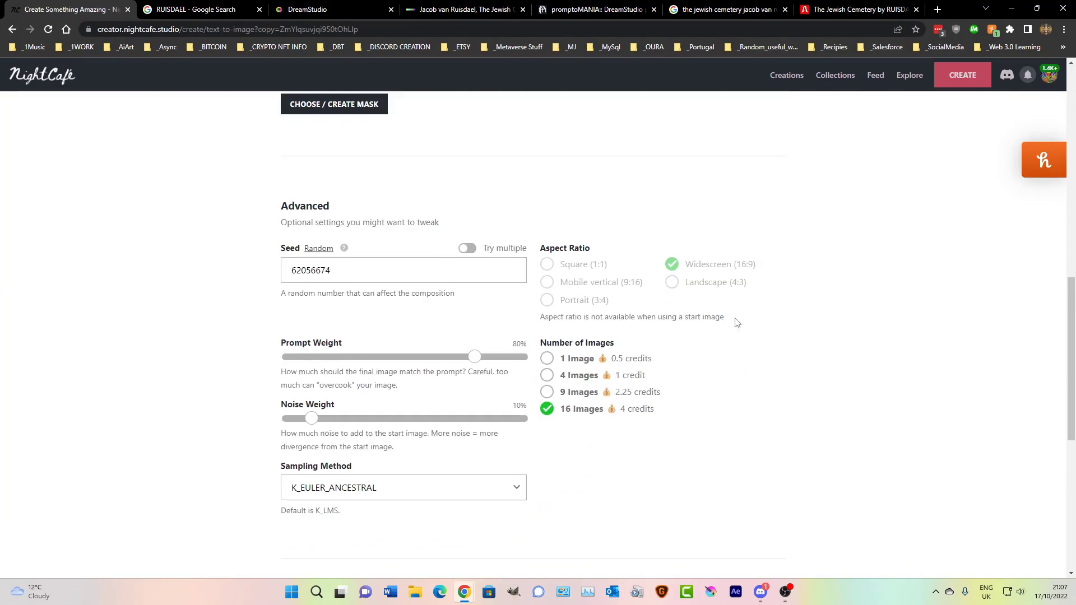
{"action": "scroll", "coordinate": [622, 483], "scroll_direction": "down", "scroll_amount": 2}
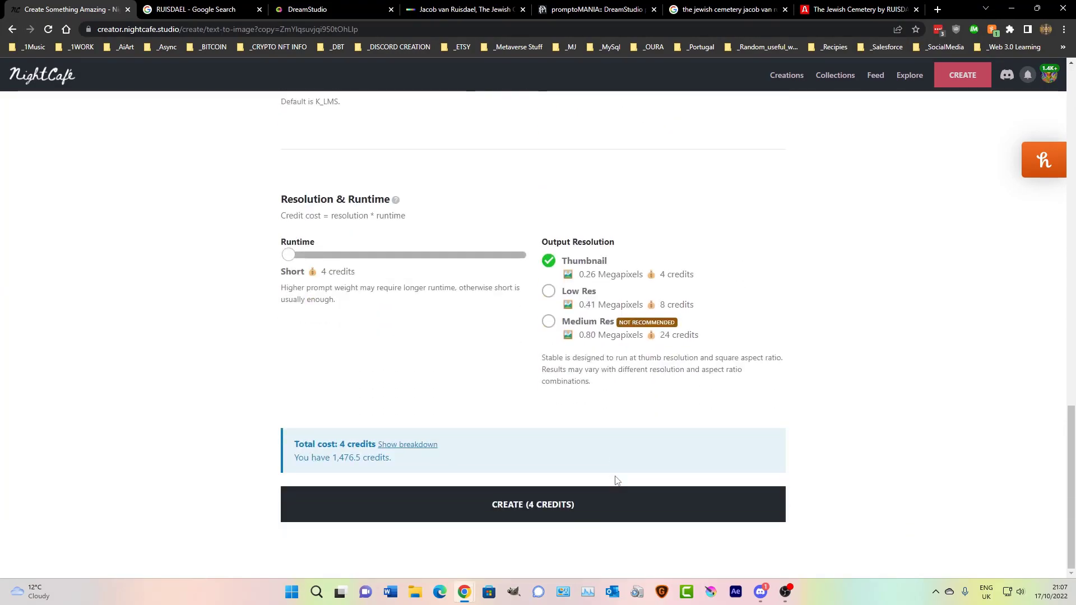
{"action": "left_click", "coordinate": [572, 514]}
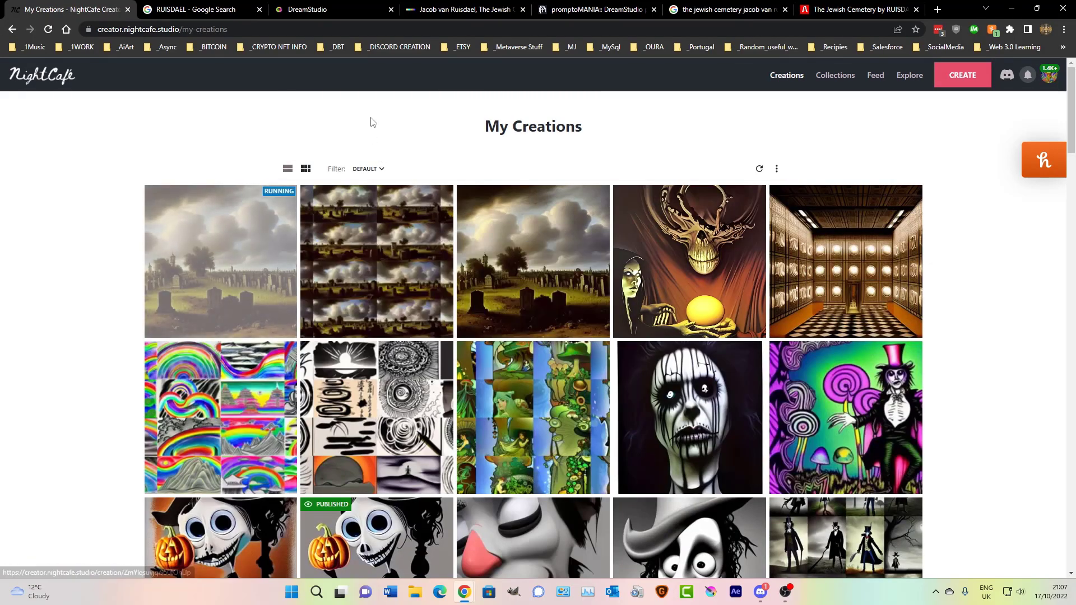
- Look at the original painting in the image search results and check the progress of the running NightCafe creation
{"action": "left_click", "coordinate": [723, 10]}
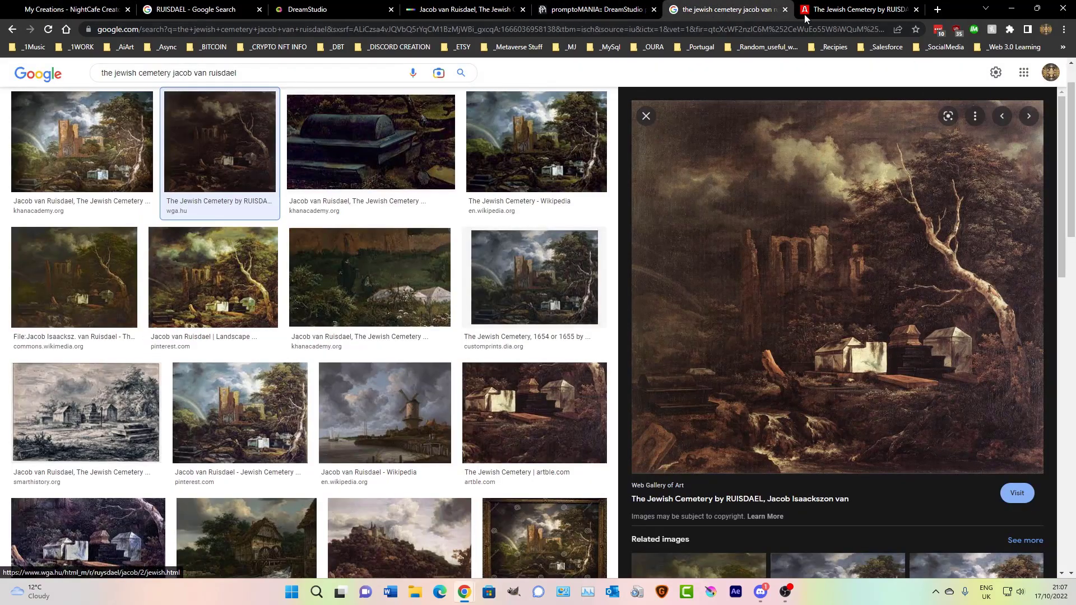
{"action": "left_click", "coordinate": [92, 10]}
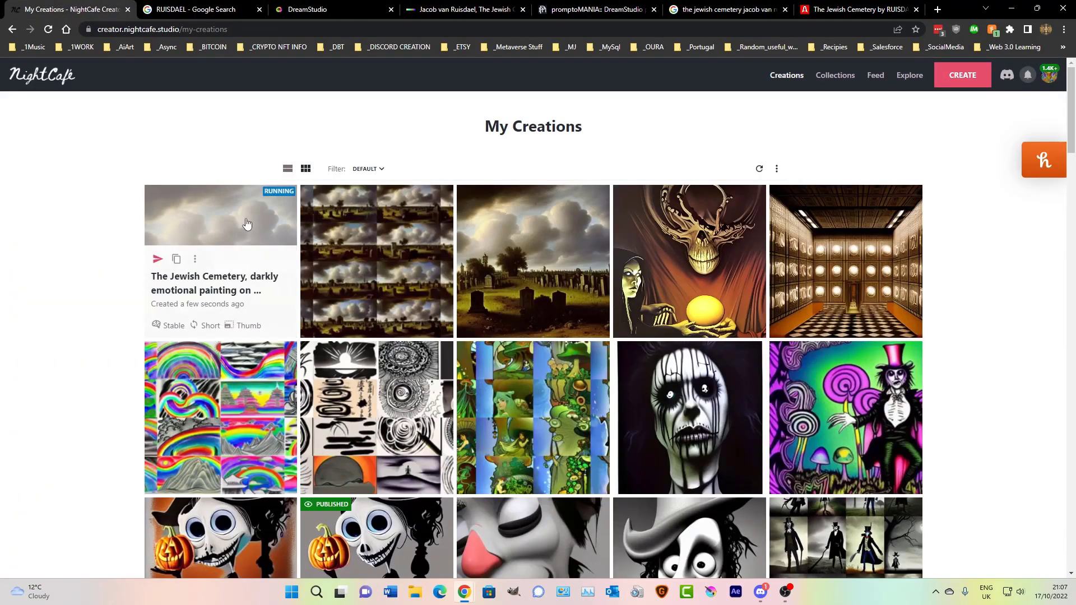
{"action": "left_click", "coordinate": [203, 13]}
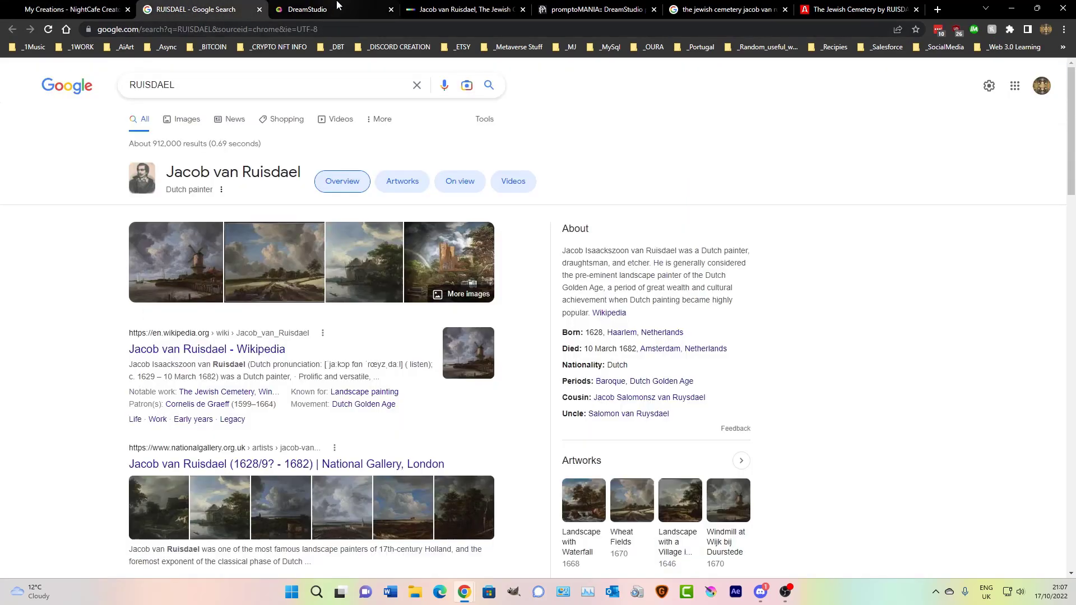
- In DreamStudio, remove the artist's name from the prompt, set 2 images, turn off CLIP Guidance and generate the images
{"action": "left_click", "coordinate": [337, 7]}
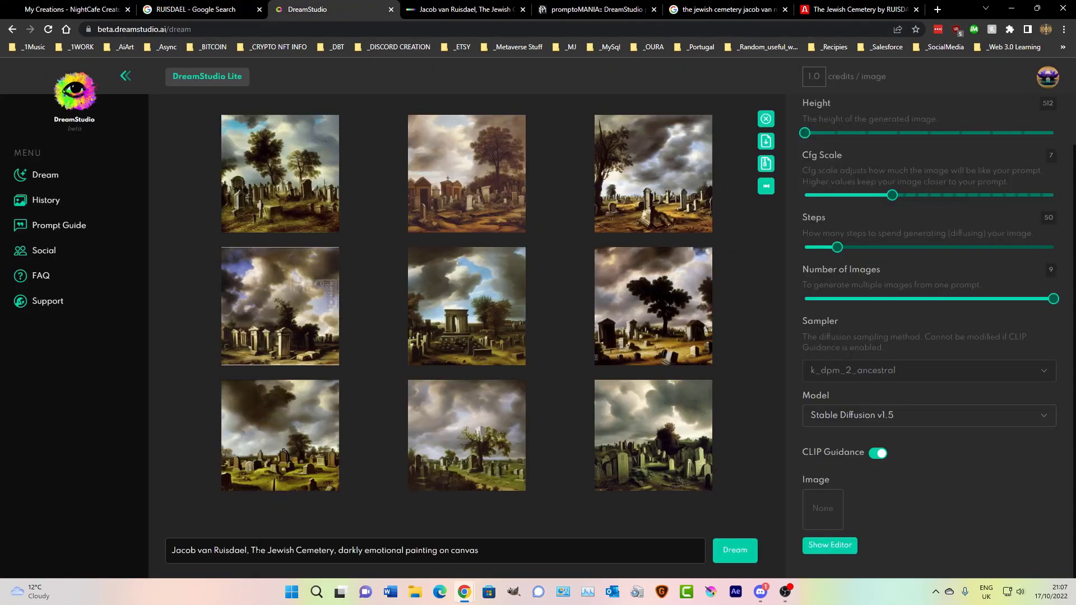
{"action": "left_click_drag", "start_coordinate": [250, 550], "coordinate": [25, 552]}
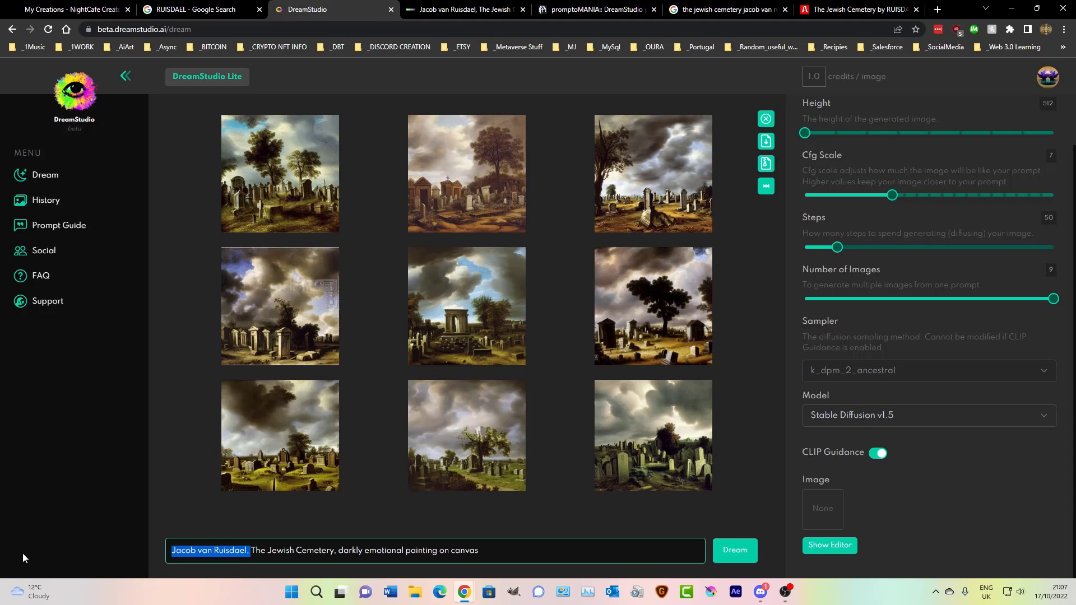
{"action": "key", "text": "BackSpace"}
{"action": "left_click_drag", "start_coordinate": [1054, 299], "coordinate": [828, 313]}
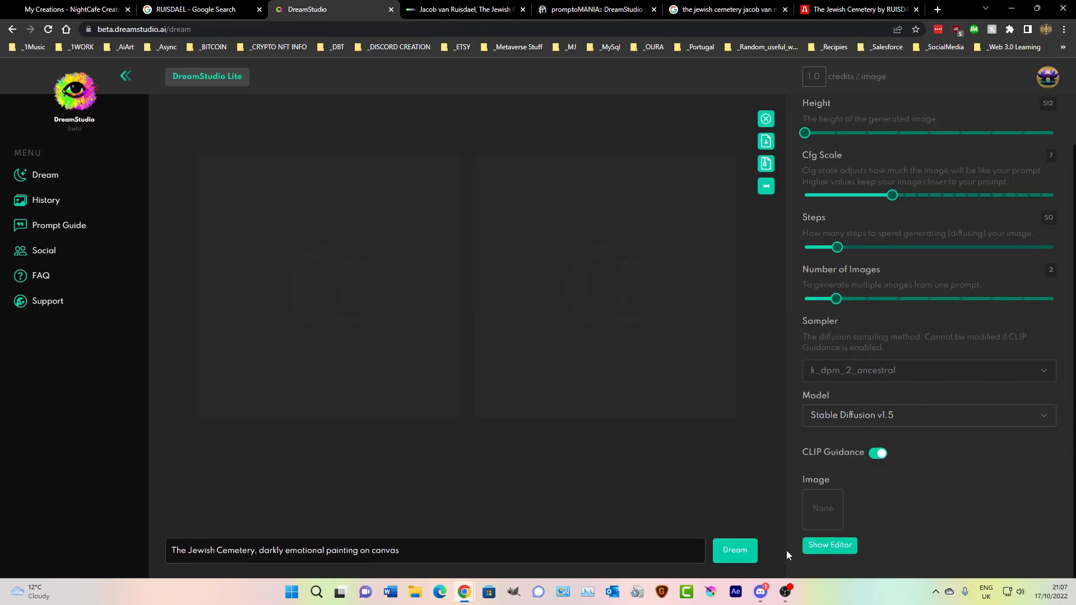
{"action": "left_click", "coordinate": [876, 453]}
{"action": "left_click", "coordinate": [734, 550]}
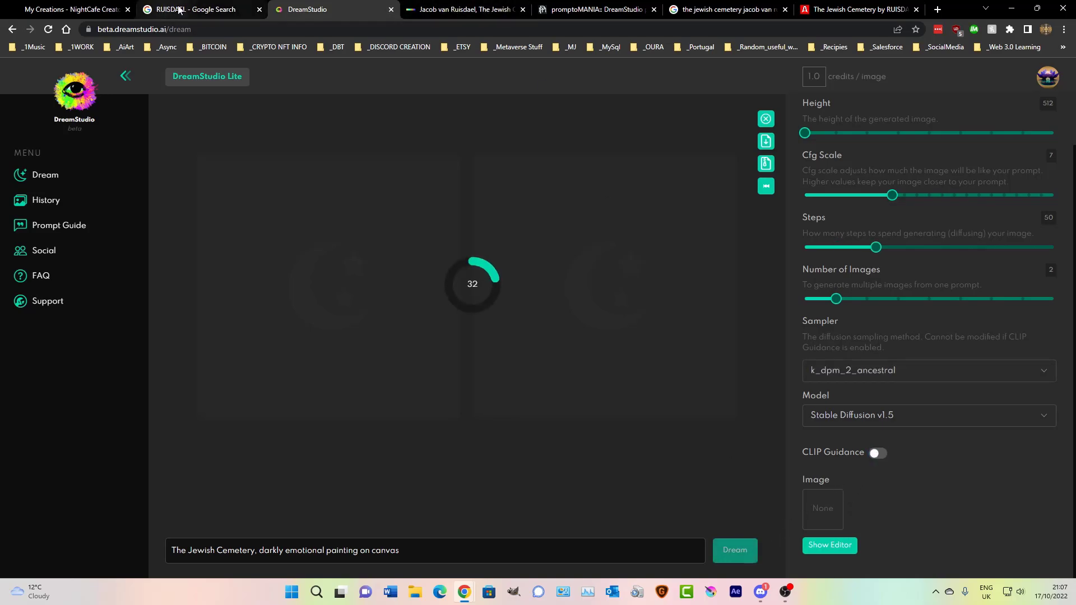
- Check the DALL-E results, then examine the newest NightCafe creation, made without the artist's name
{"action": "left_click", "coordinate": [485, 11]}
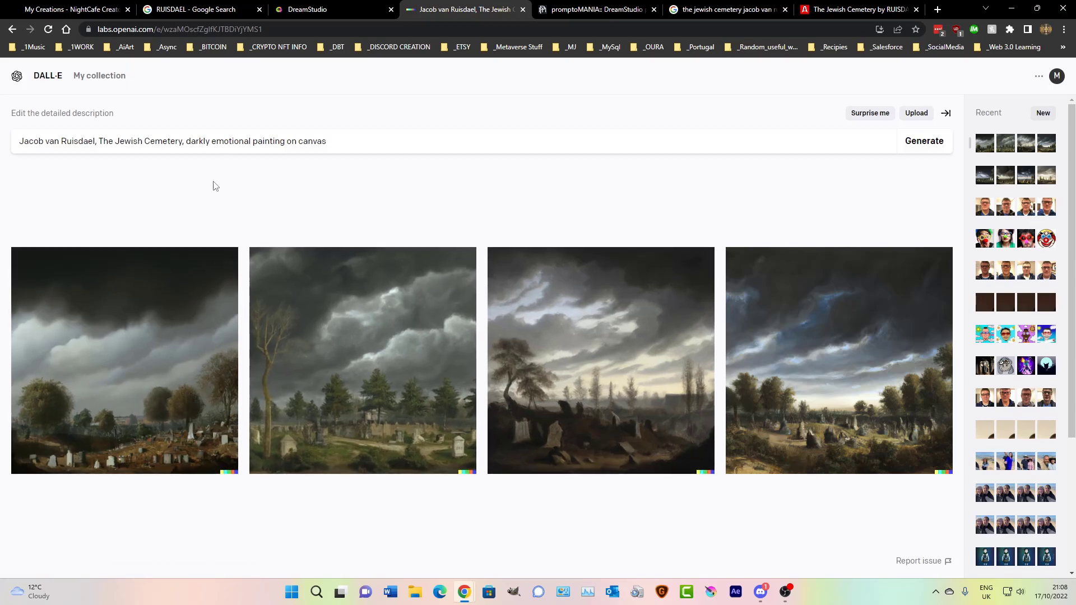
{"action": "left_click", "coordinate": [116, 8]}
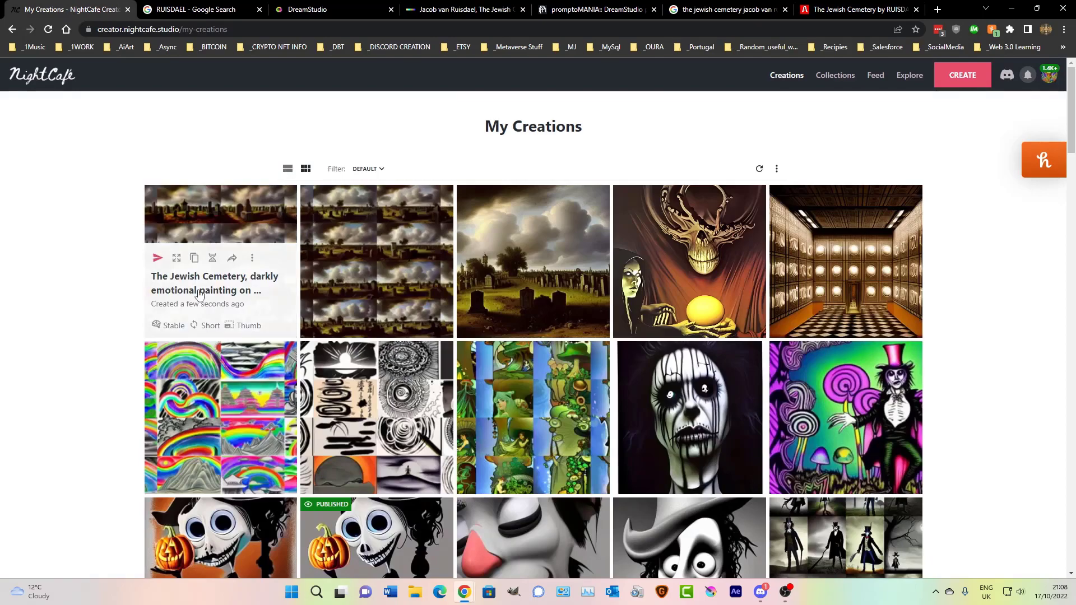
{"action": "left_click", "coordinate": [230, 223]}
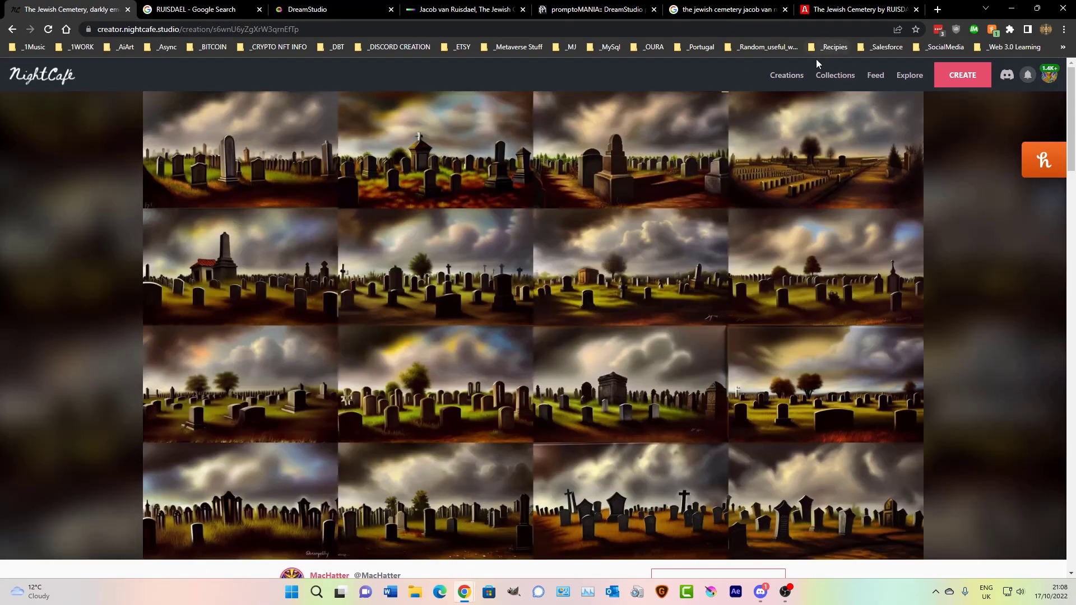
- Open the earlier NightCafe creation that includes the artist's name and examine its images and title for comparison
{"action": "left_click", "coordinate": [786, 75]}
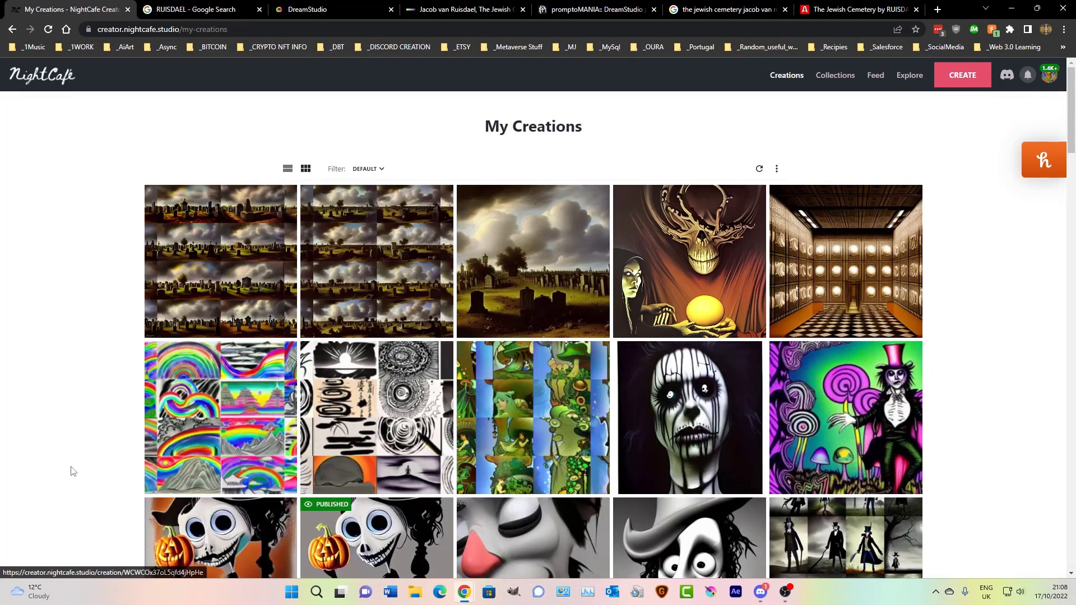
{"action": "left_click", "coordinate": [416, 227]}
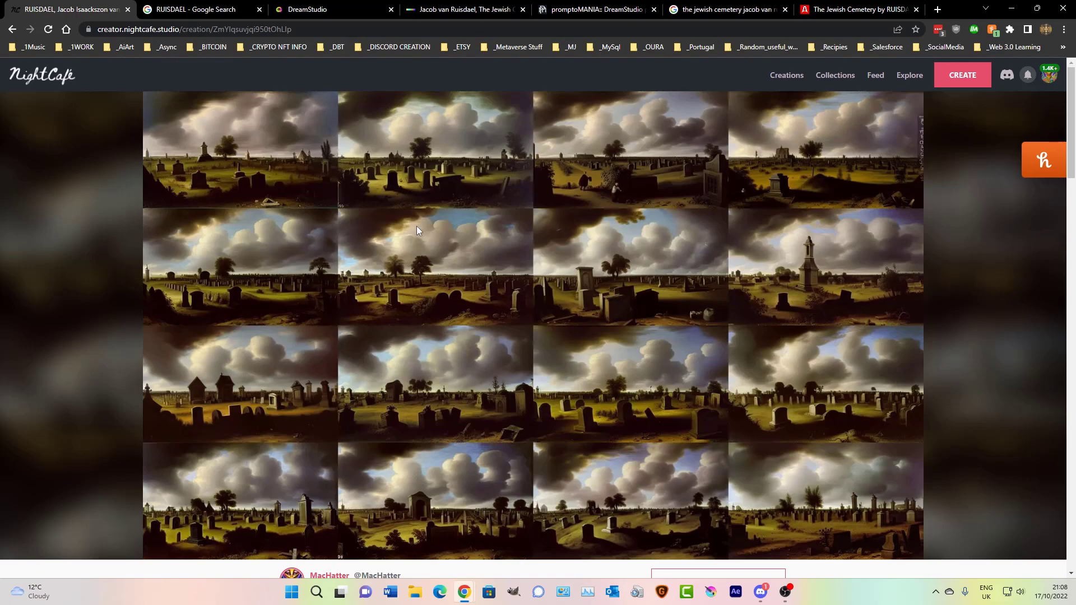
{"action": "scroll", "coordinate": [588, 320], "scroll_direction": "down", "scroll_amount": 6}
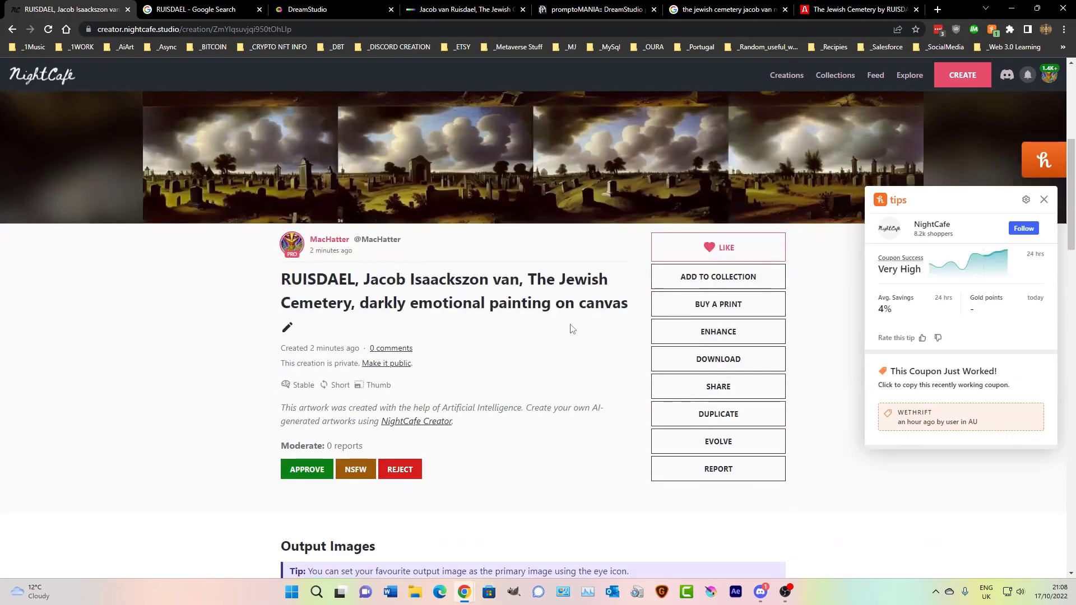
{"action": "scroll", "coordinate": [569, 329], "scroll_direction": "up", "scroll_amount": 6}
{"action": "left_click", "coordinate": [1043, 200]}
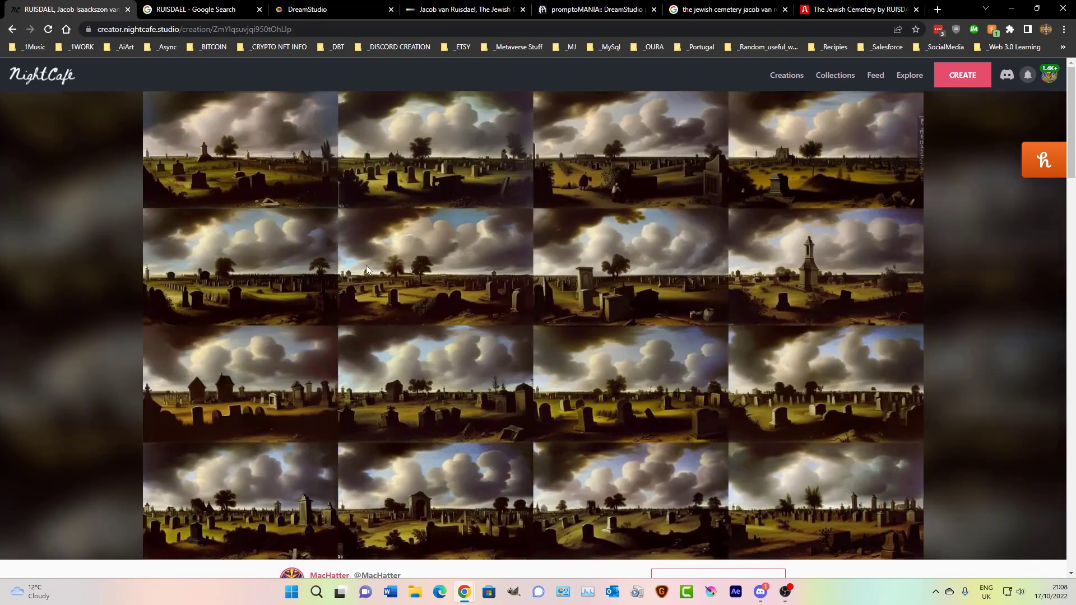
- Open NightCafe's creation method choices, then switch to promptoMANIA and open its Stable Diffusion Prompt Builder
{"action": "left_click", "coordinate": [973, 79]}
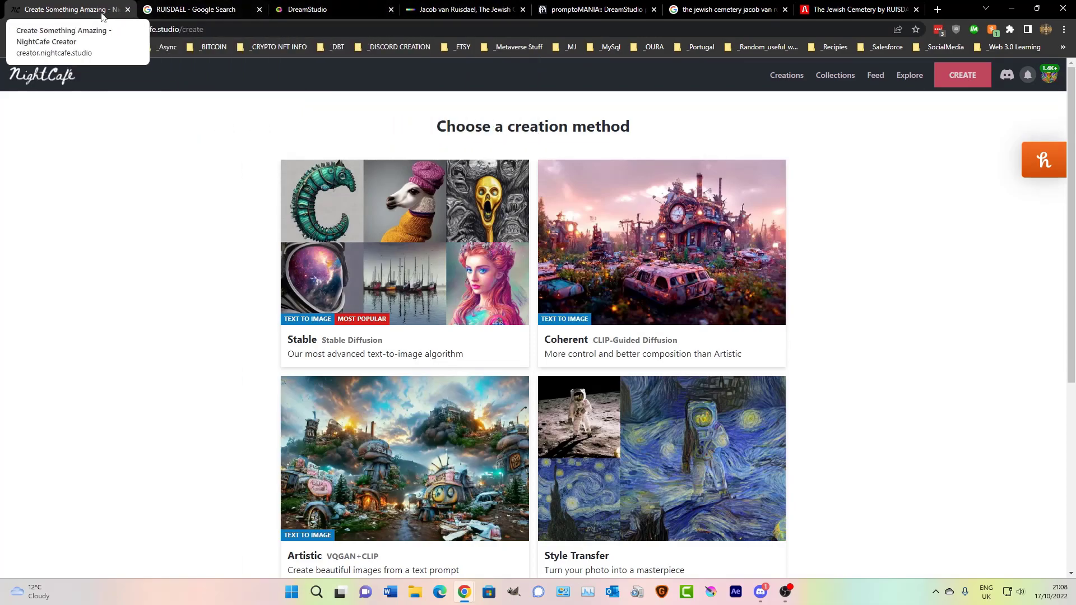
{"action": "left_click", "coordinate": [614, 9]}
{"action": "scroll", "coordinate": [563, 297], "scroll_direction": "up", "scroll_amount": 2}
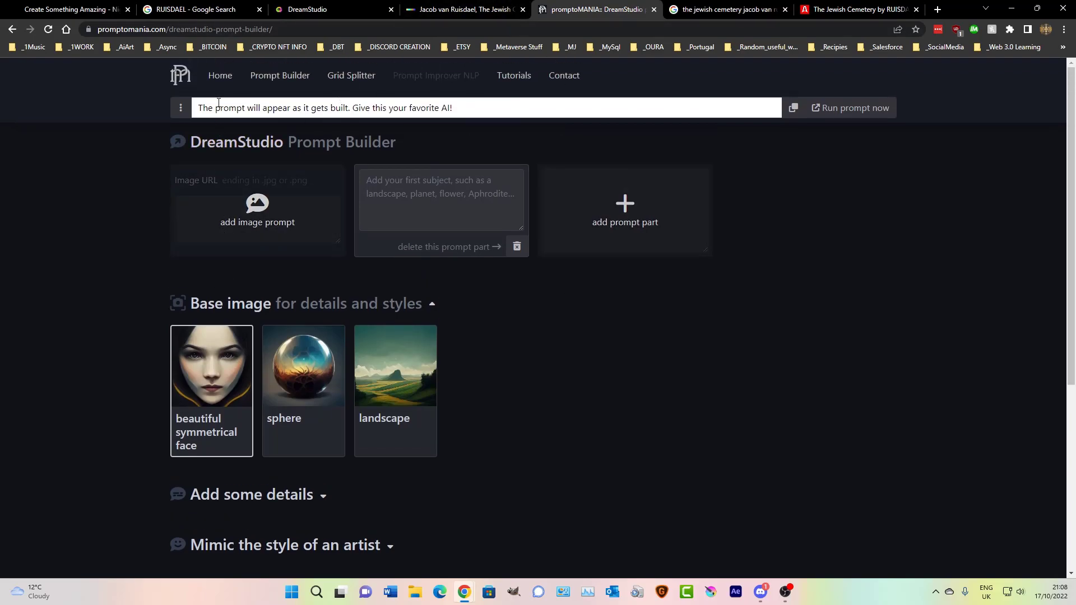
{"action": "left_click", "coordinate": [220, 76]}
{"action": "scroll", "coordinate": [133, 334], "scroll_direction": "down", "scroll_amount": 4}
{"action": "scroll", "coordinate": [134, 331], "scroll_direction": "up", "scroll_amount": 4}
{"action": "left_click", "coordinate": [279, 78]}
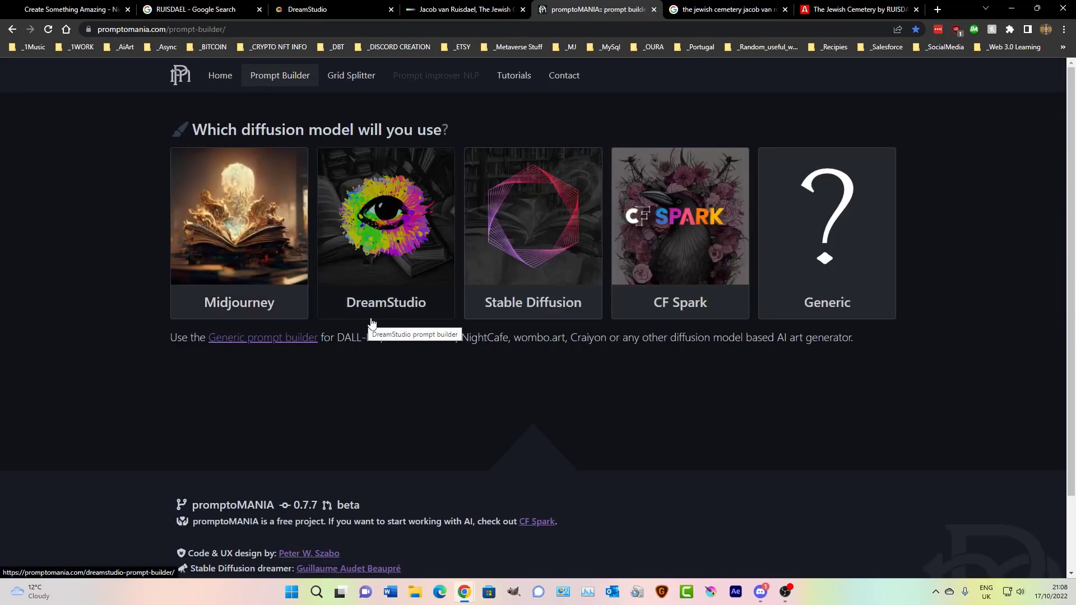
{"action": "left_click", "coordinate": [507, 239]}
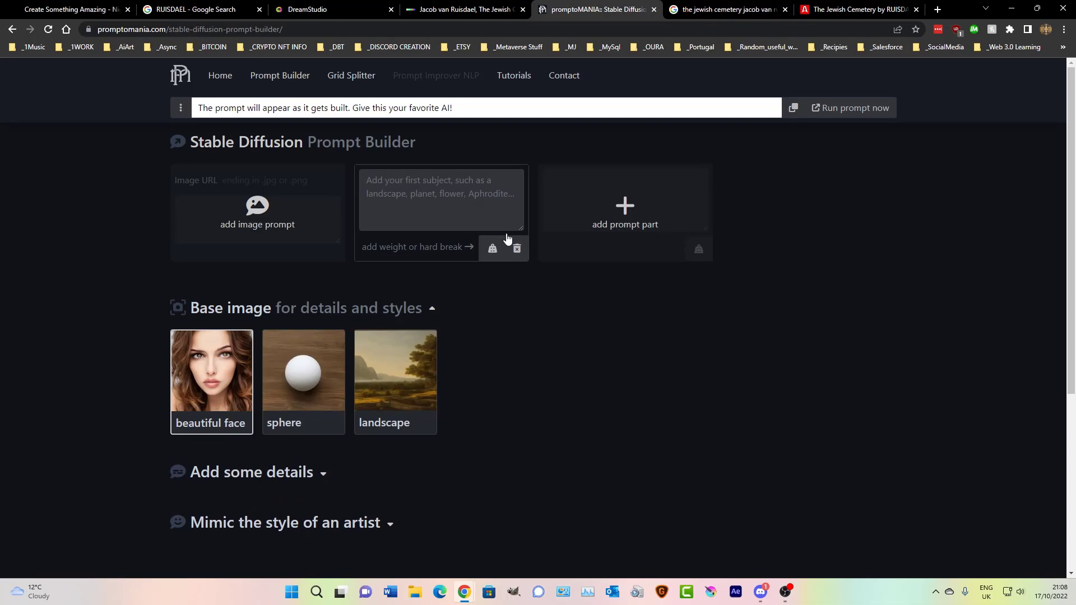
- Try the landscape base image, settle on the beautiful face one, and enter "Anxious Girl" as the first subject
{"action": "left_click", "coordinate": [395, 381]}
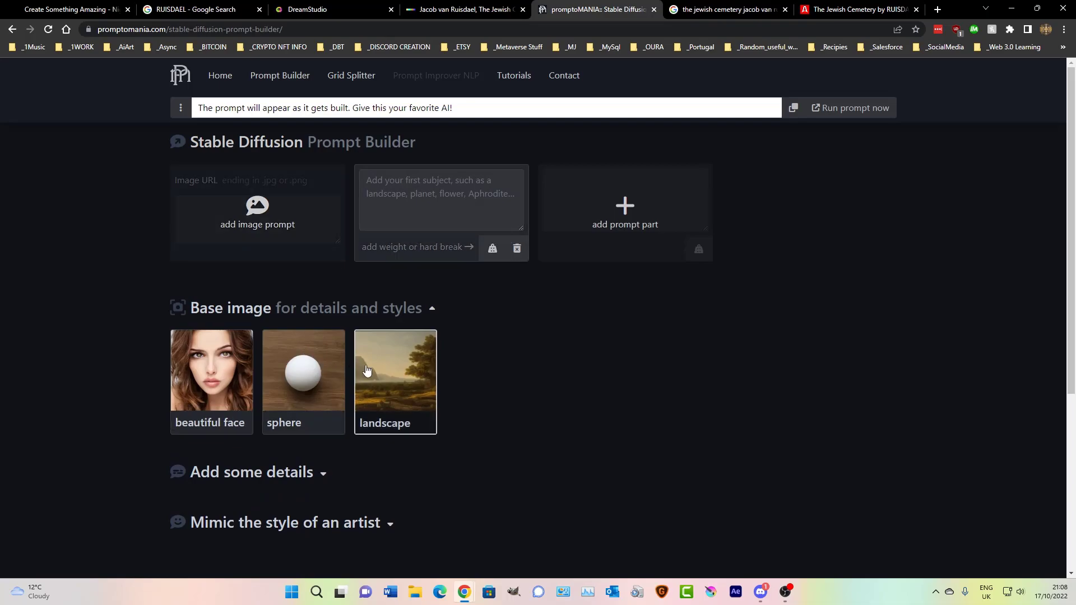
{"action": "mouse_move", "coordinate": [331, 9]}
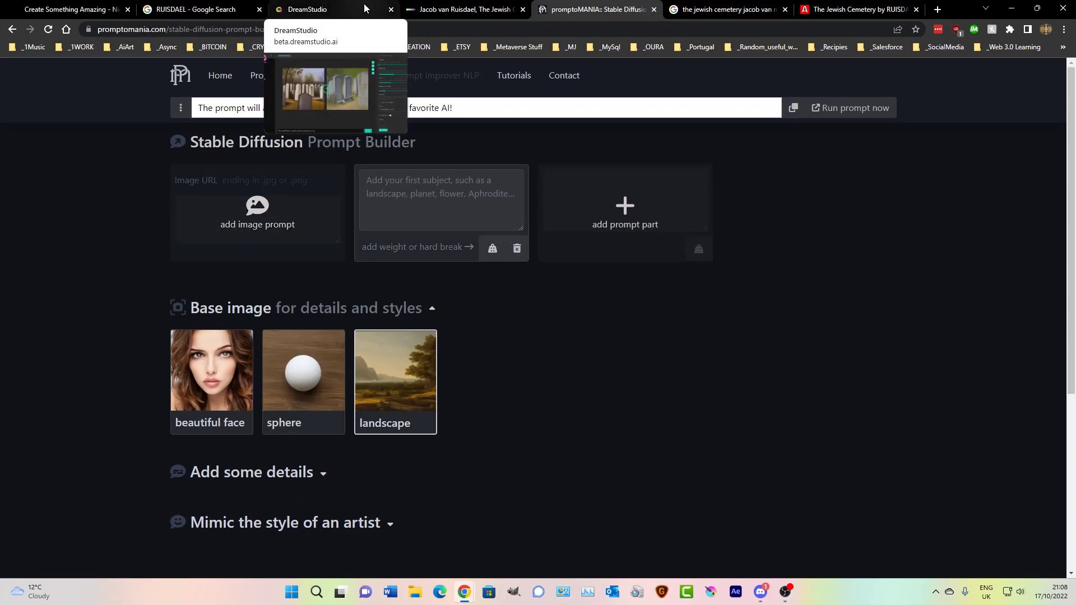
{"action": "left_click", "coordinate": [234, 367]}
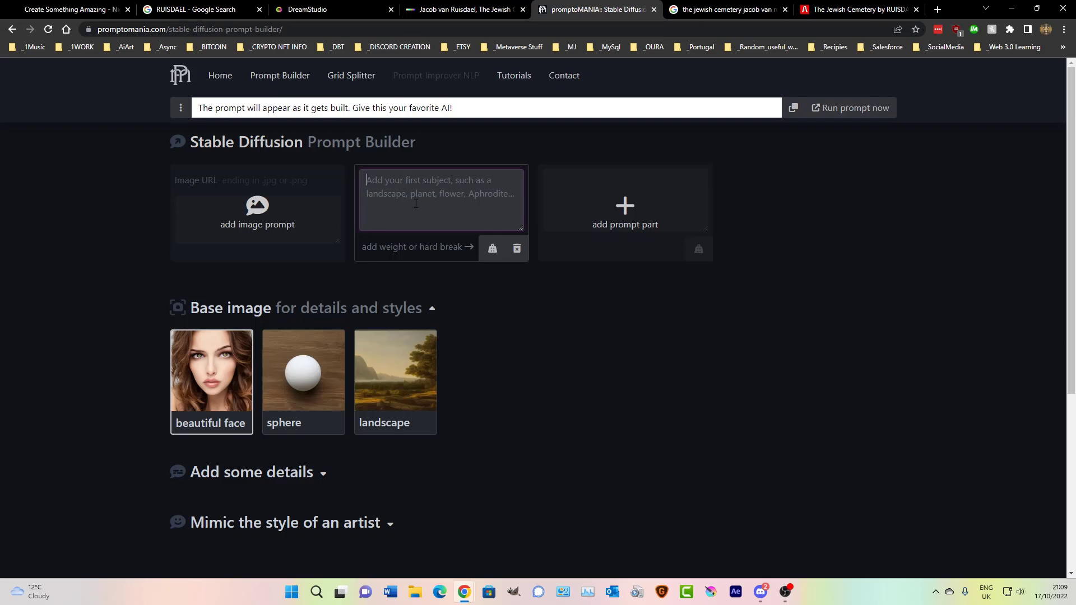
{"action": "type", "text": "Anxious "}
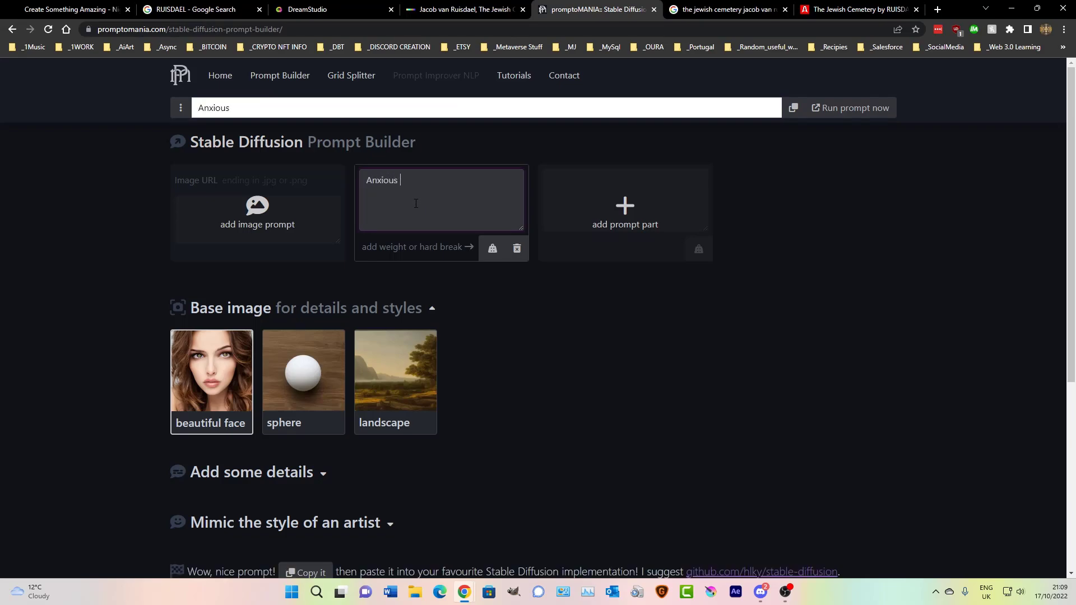
{"action": "type", "text": "Girl"}
- Add an empty second prompt part, delete it, and look over the prompt builder's options
{"action": "left_click", "coordinate": [625, 222]}
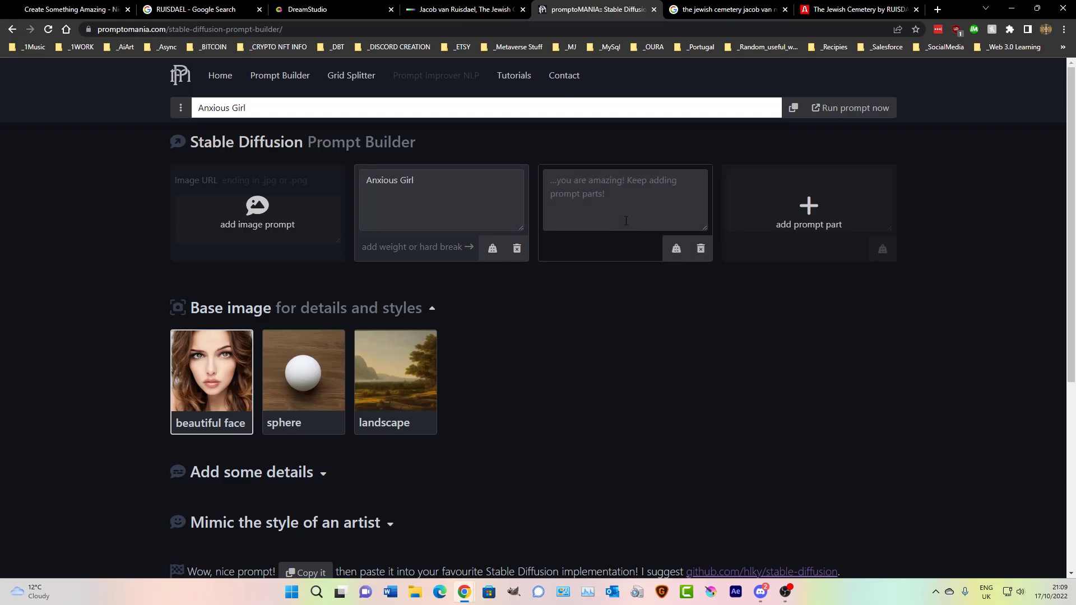
{"action": "left_click", "coordinate": [700, 248]}
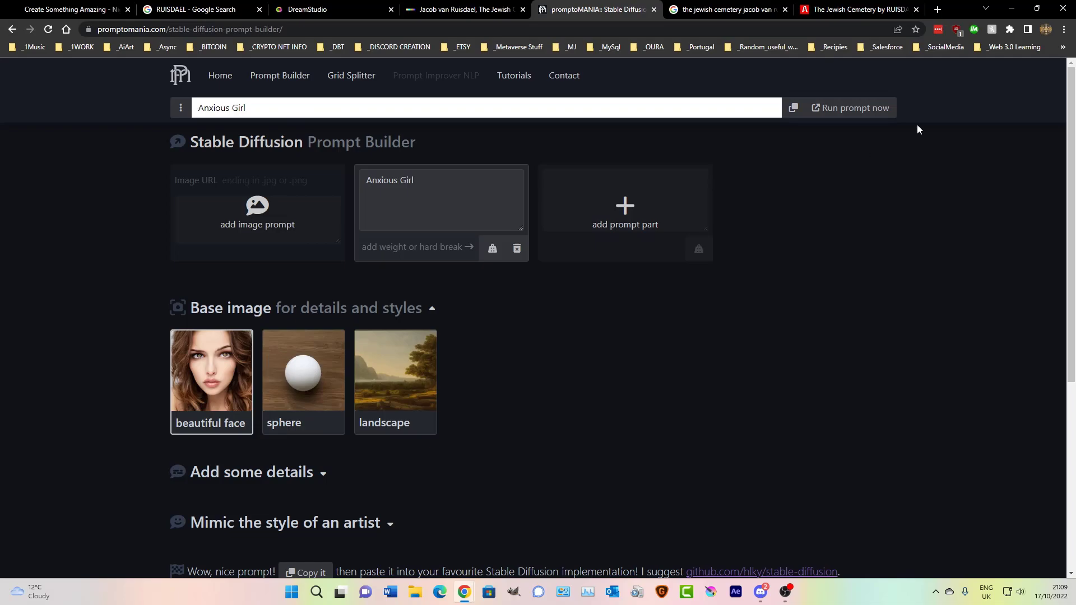
{"action": "left_click", "coordinate": [188, 113]}
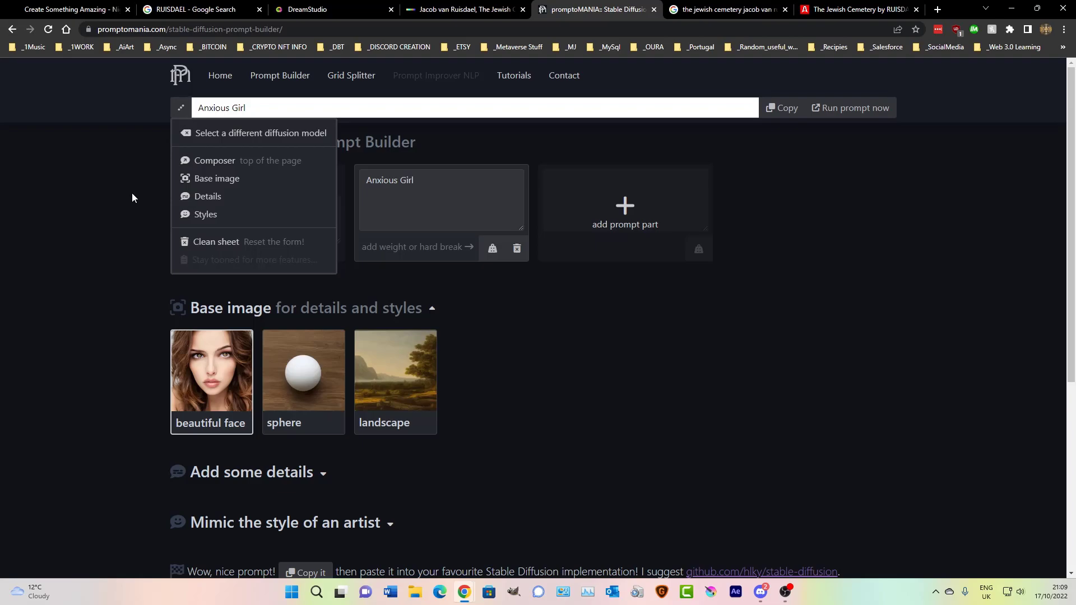
{"action": "left_click", "coordinate": [182, 108]}
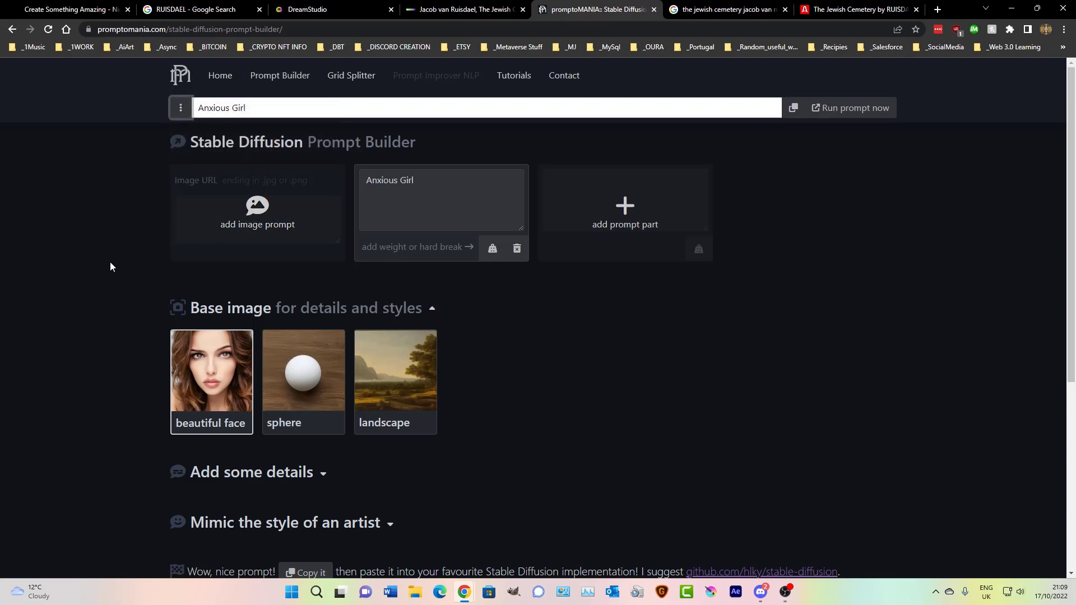
- Expand the prompt details and examine the Drawing styles offered under Art Medium
{"action": "scroll", "coordinate": [112, 261], "scroll_direction": "down", "scroll_amount": 3}
{"action": "left_click", "coordinate": [312, 305]}
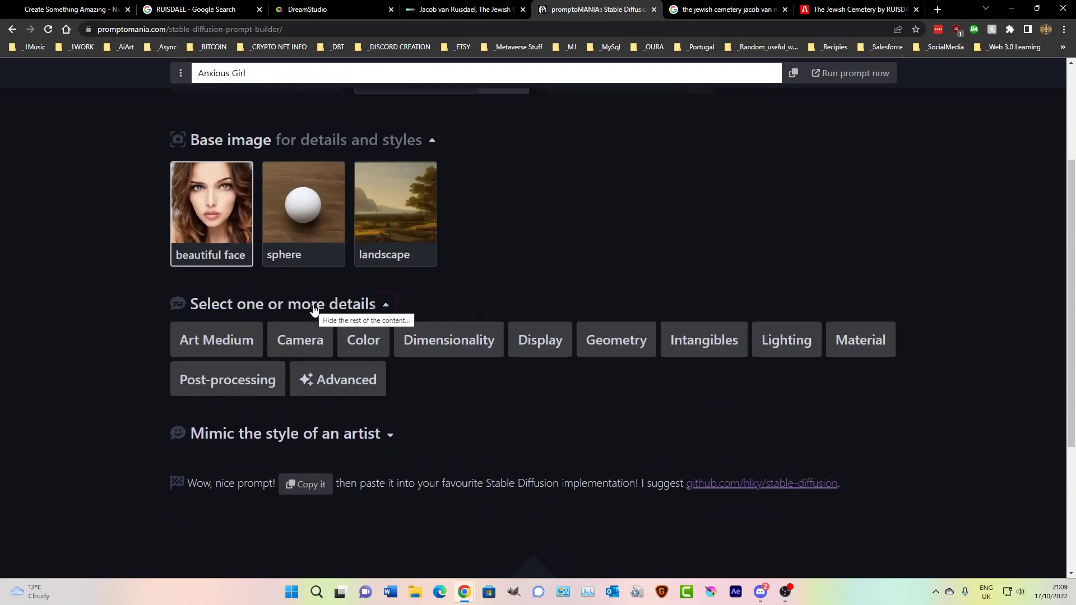
{"action": "left_click", "coordinate": [222, 347]}
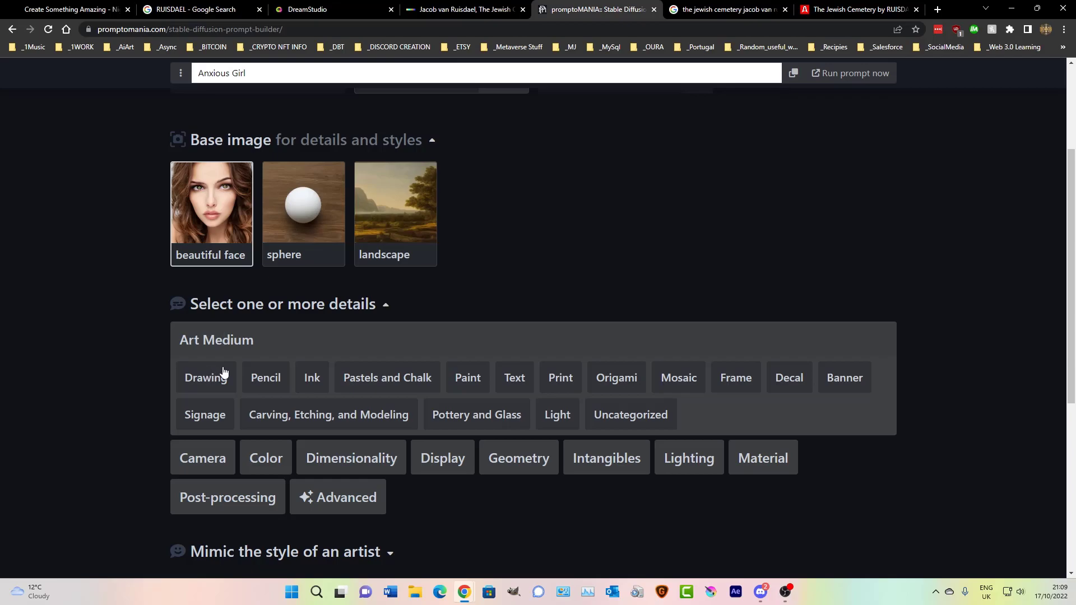
{"action": "left_click", "coordinate": [223, 372]}
{"action": "scroll", "coordinate": [221, 381], "scroll_direction": "down", "scroll_amount": 3}
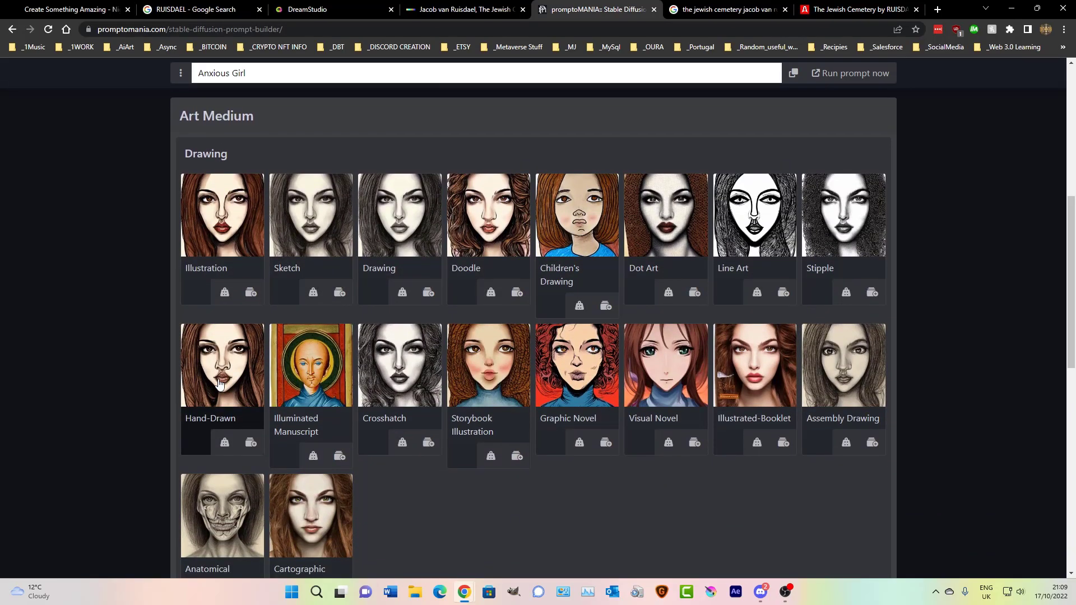
{"action": "scroll", "coordinate": [219, 384], "scroll_direction": "up", "scroll_amount": 2}
{"action": "left_click", "coordinate": [223, 232]}
{"action": "left_click", "coordinate": [224, 234]}
{"action": "scroll", "coordinate": [224, 234], "scroll_direction": "down", "scroll_amount": 4}
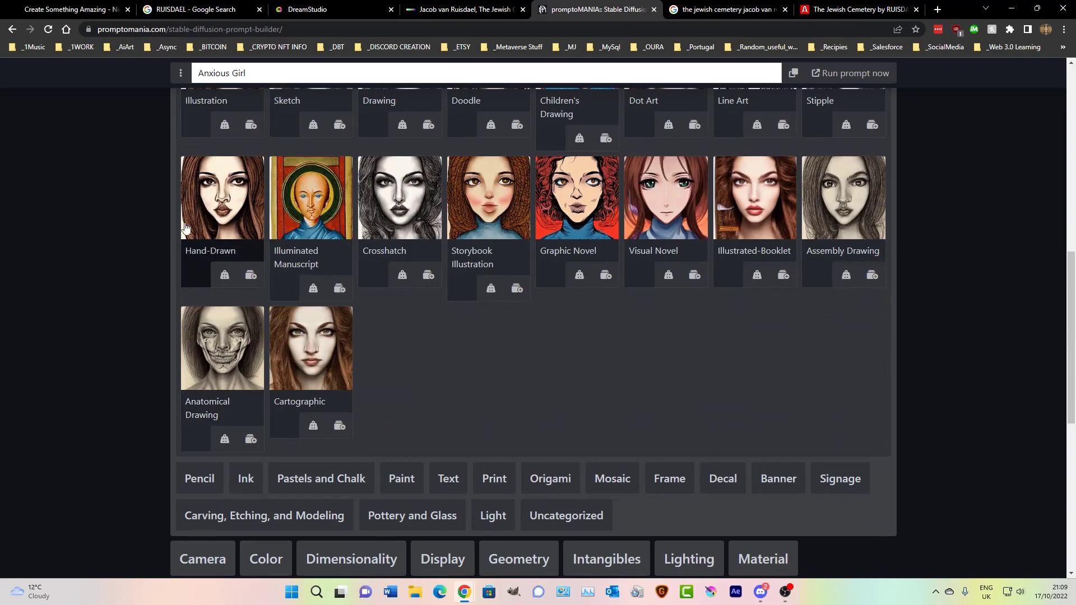
{"action": "scroll", "coordinate": [202, 174], "scroll_direction": "up", "scroll_amount": 4}
{"action": "left_click", "coordinate": [203, 208]}
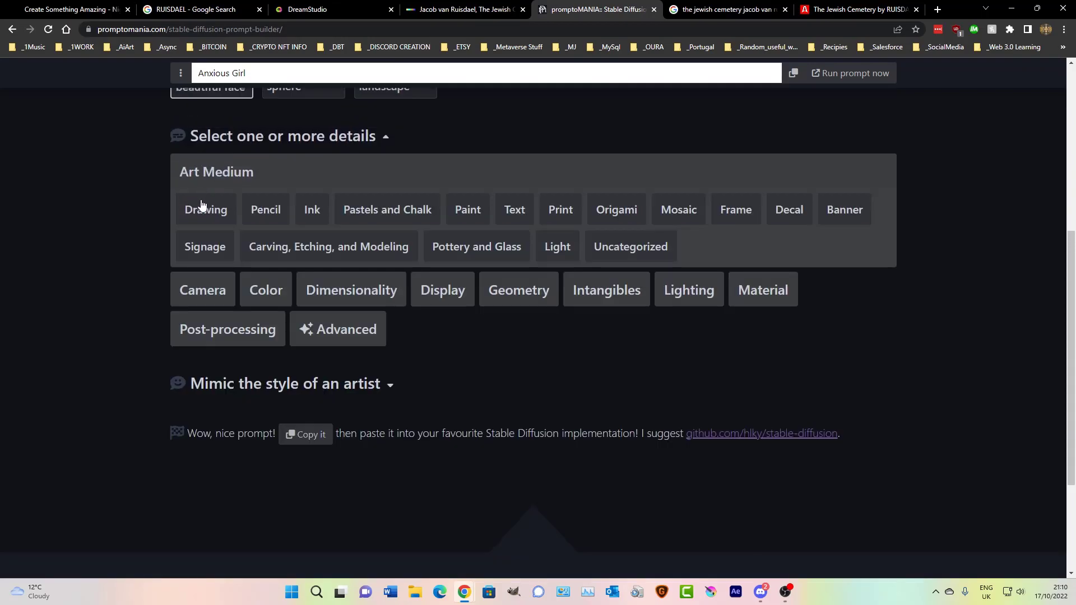
- Check the Pencil category briefly and examine the Paint styles offered under Art Medium
{"action": "left_click", "coordinate": [275, 211]}
{"action": "left_click", "coordinate": [275, 211]}
{"action": "left_click", "coordinate": [467, 217]}
{"action": "scroll", "coordinate": [119, 314], "scroll_direction": "down", "scroll_amount": 2}
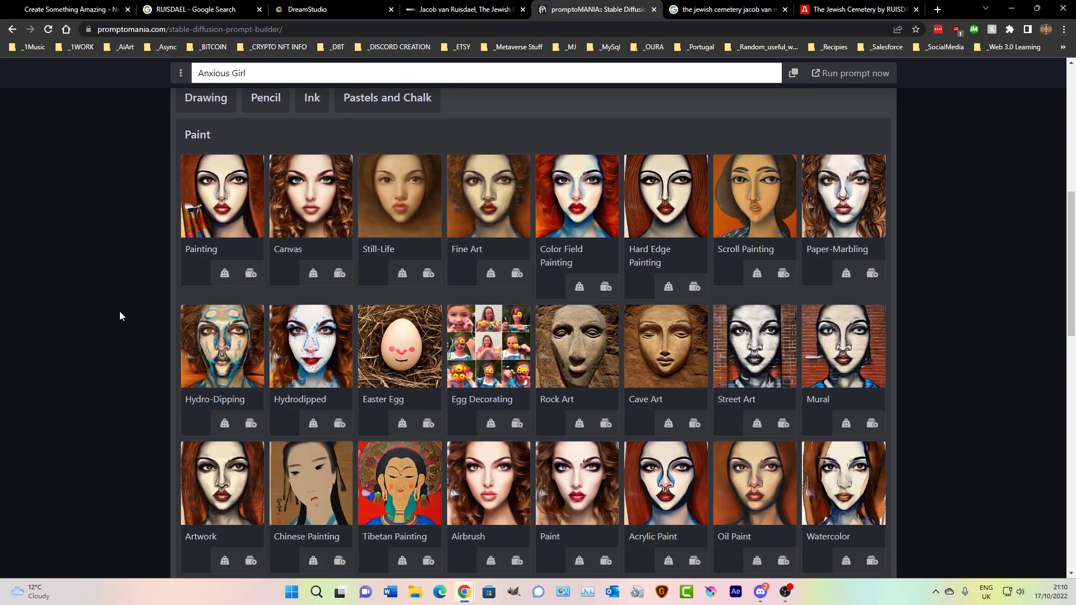
- Look through the remaining Paint styles down to Coffee Paint
{"action": "scroll", "coordinate": [119, 316], "scroll_direction": "down", "scroll_amount": 4}
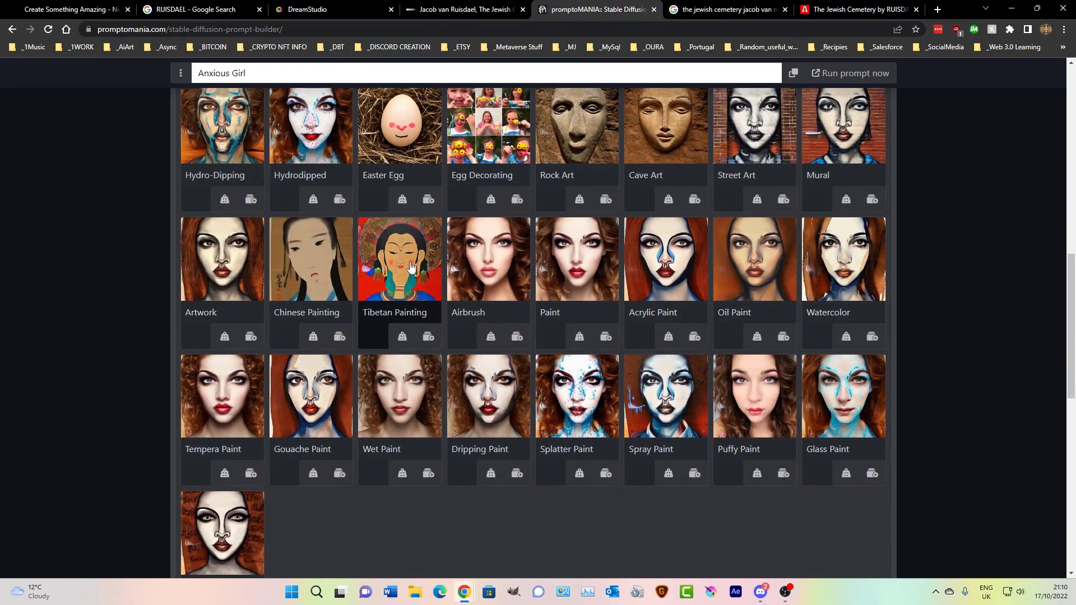
{"action": "scroll", "coordinate": [411, 267], "scroll_direction": "down", "scroll_amount": 1}
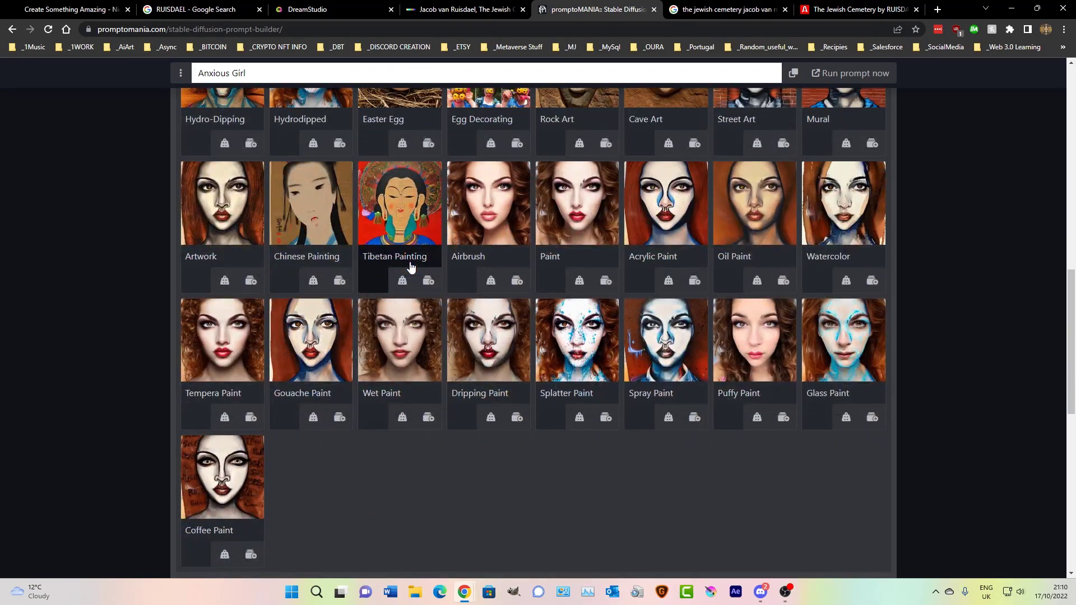
{"action": "scroll", "coordinate": [411, 267], "scroll_direction": "up", "scroll_amount": 4}
{"action": "scroll", "coordinate": [411, 268], "scroll_direction": "up", "scroll_amount": 5}
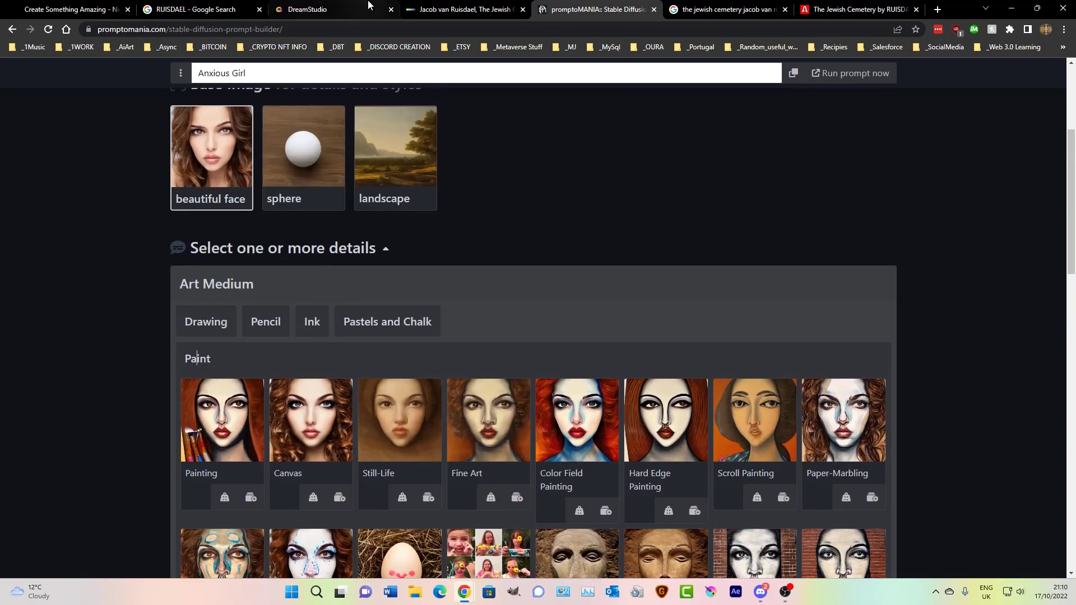
- Switch to NightCafe and begin the text prompt with "Roy Lichtenstein, Anxious Girl,"
{"action": "left_click", "coordinate": [55, 10]}
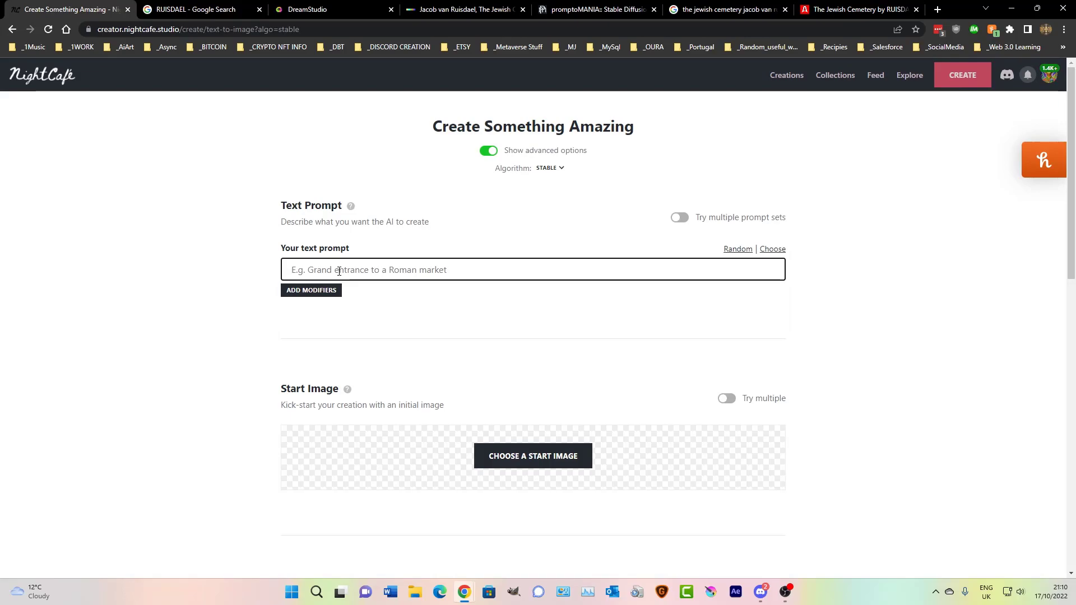
{"action": "left_click", "coordinate": [339, 271]}
{"action": "type", "text": "Roy Li"}
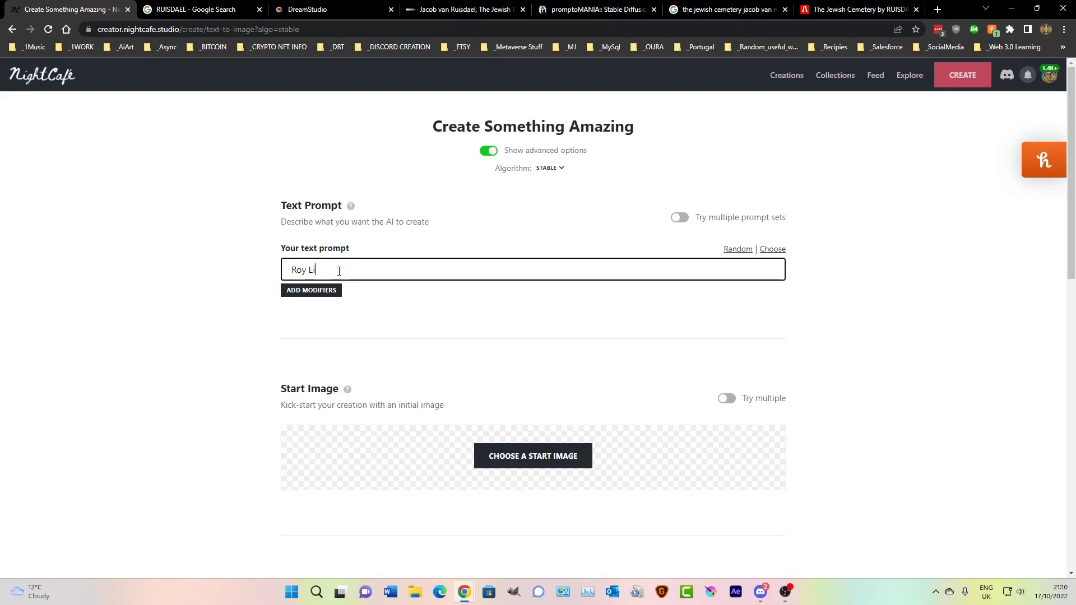
{"action": "type", "text": "chte"}
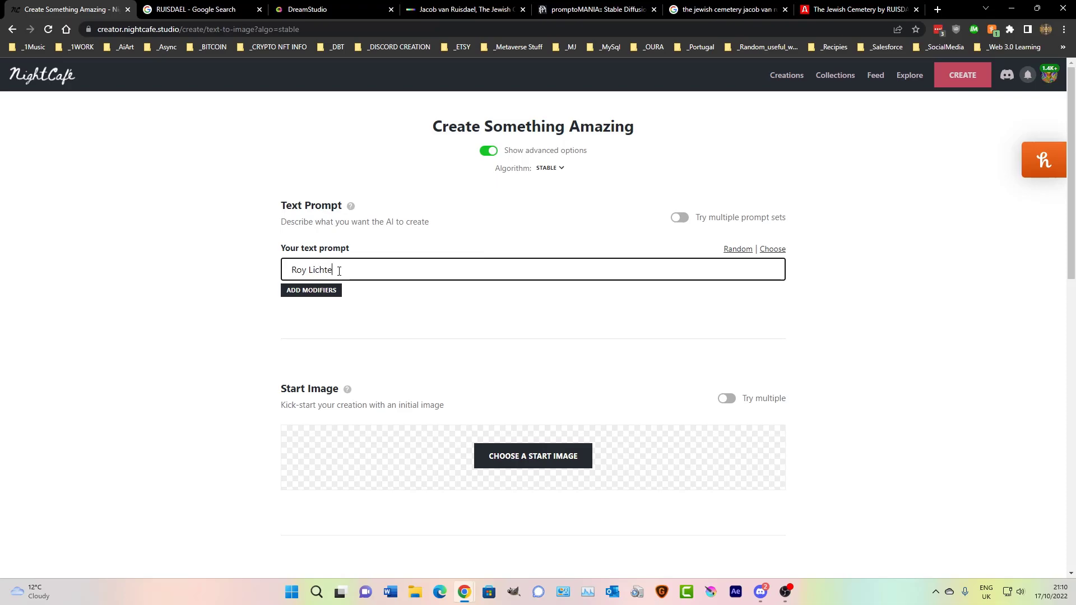
{"action": "type", "text": "nstein, "}
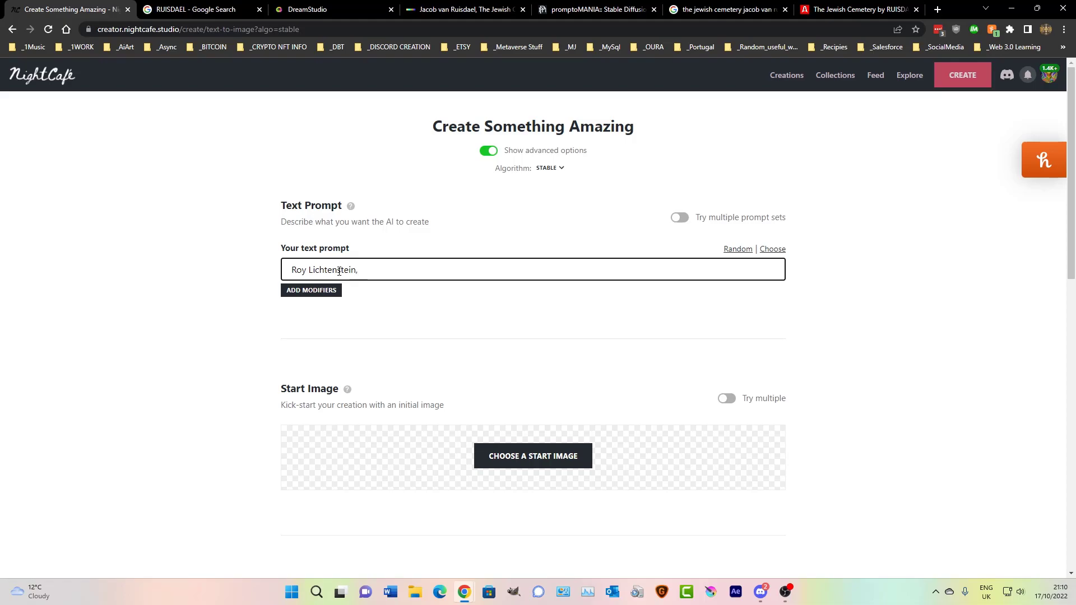
{"action": "type", "text": "Anxious Girl,"}
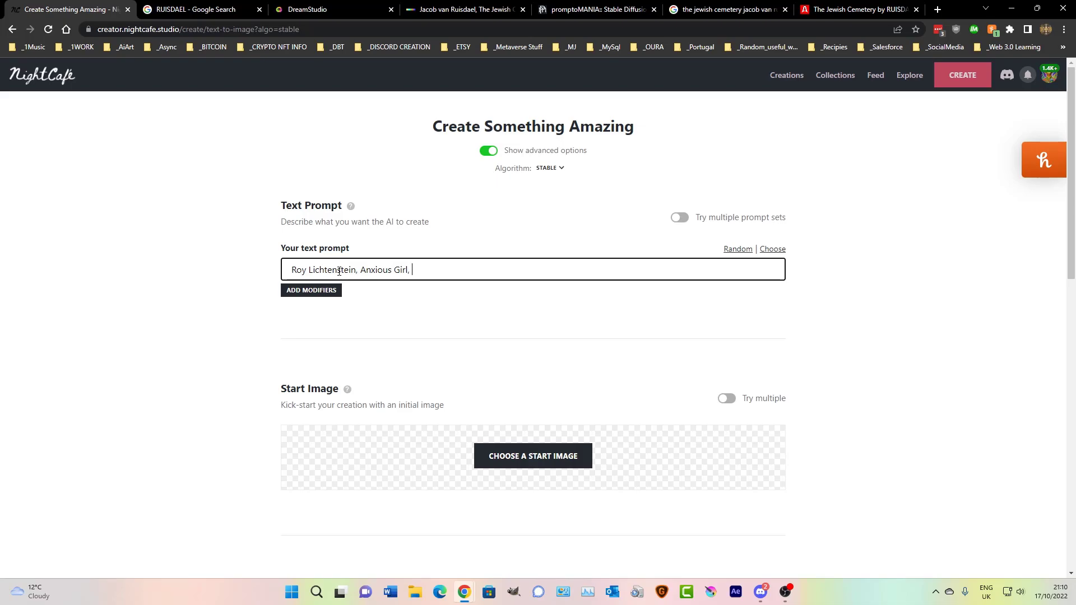
- Extend the text prompt with "Close up, comic image, Benday dots, black outlined forms"
{"action": "type", "text": " CLose up"}
{"action": "key", "text": "BackSpace"}
{"action": "key", "text": "BackSpace"}
{"action": "key", "text": "BackSpace"}
{"action": "key", "text": "BackSpace"}
{"action": "key", "text": "BackSpace"}
{"action": "key", "text": "BackSpace"}
{"action": "key", "text": "BackSpace"}
{"action": "key", "text": "BackSpace"}
{"action": "key", "text": "BackSpace"}
{"action": "type", "text": "lose up, comic image, Benda"}
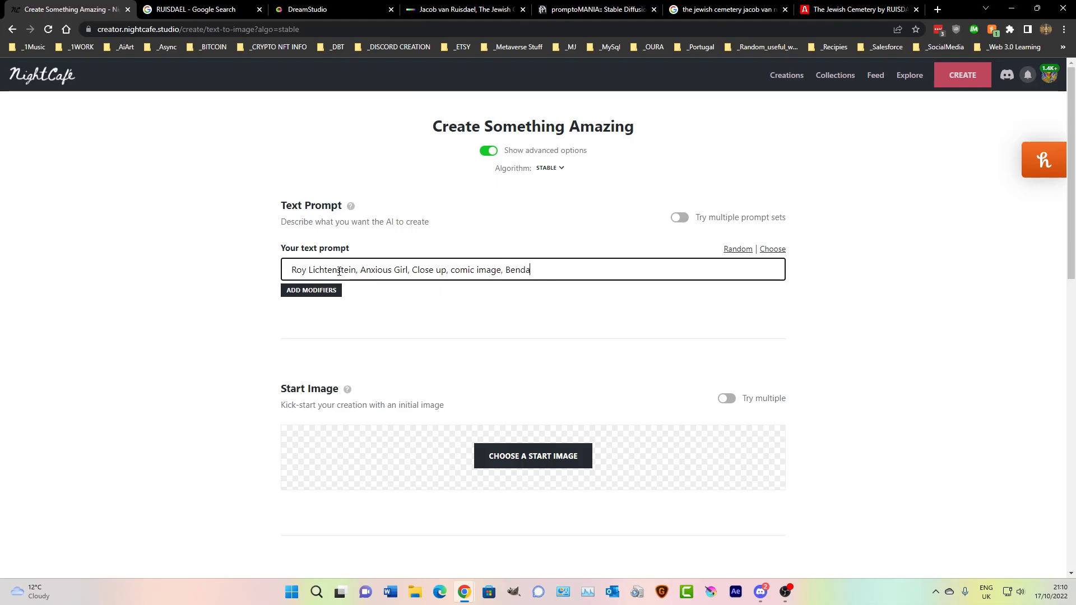
{"action": "type", "text": "y dots,"}
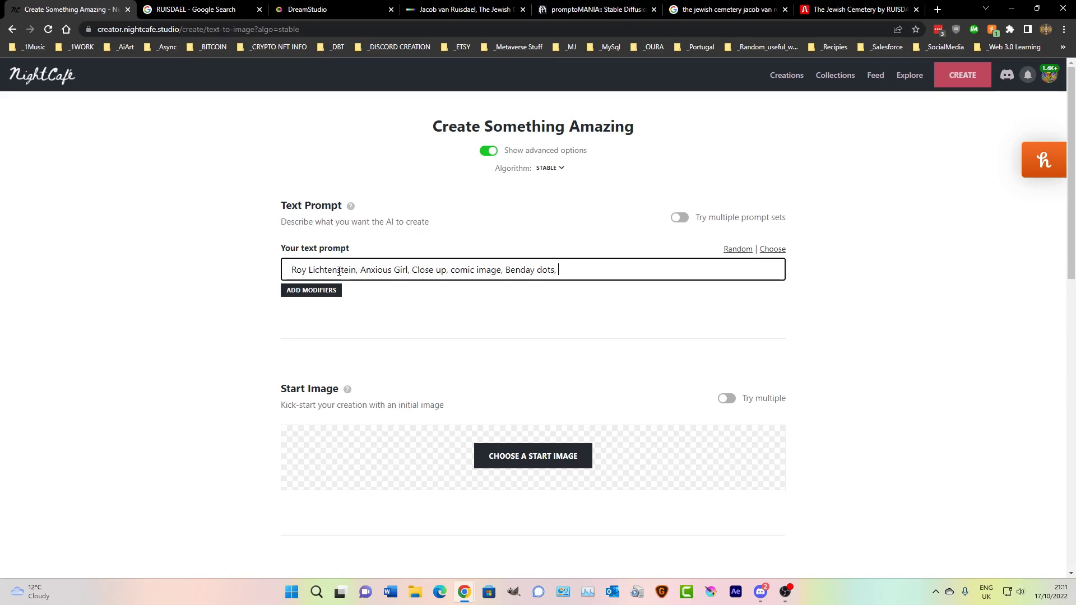
{"action": "type", "text": "outlined forms"}
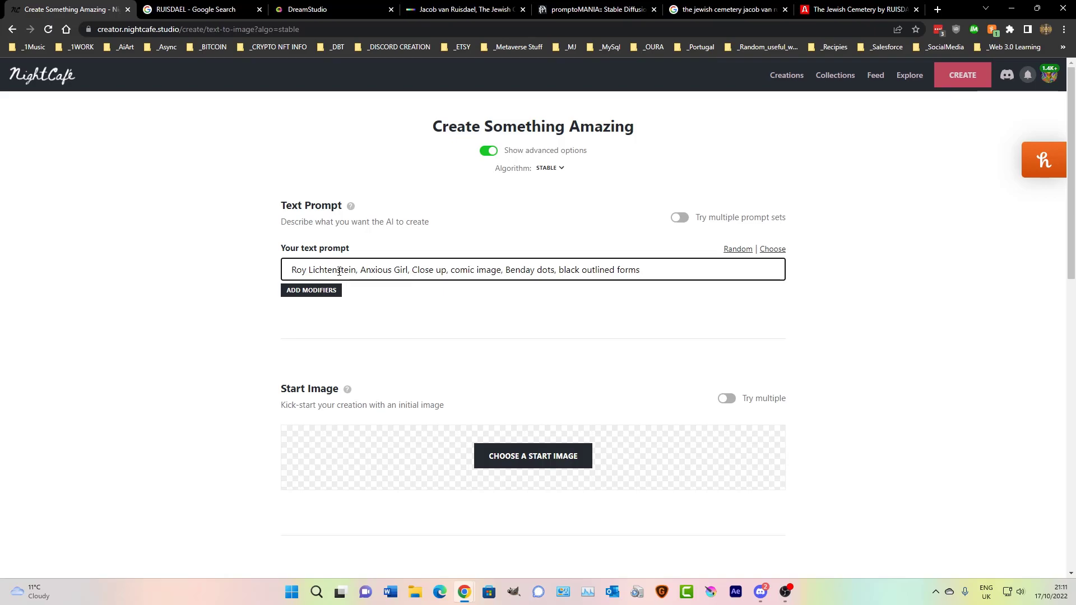
- Insert "all american blue-eyed blonde," before "Close up" in the text prompt
{"action": "left_click", "coordinate": [412, 270]}
{"action": "type", "text": "all american"}
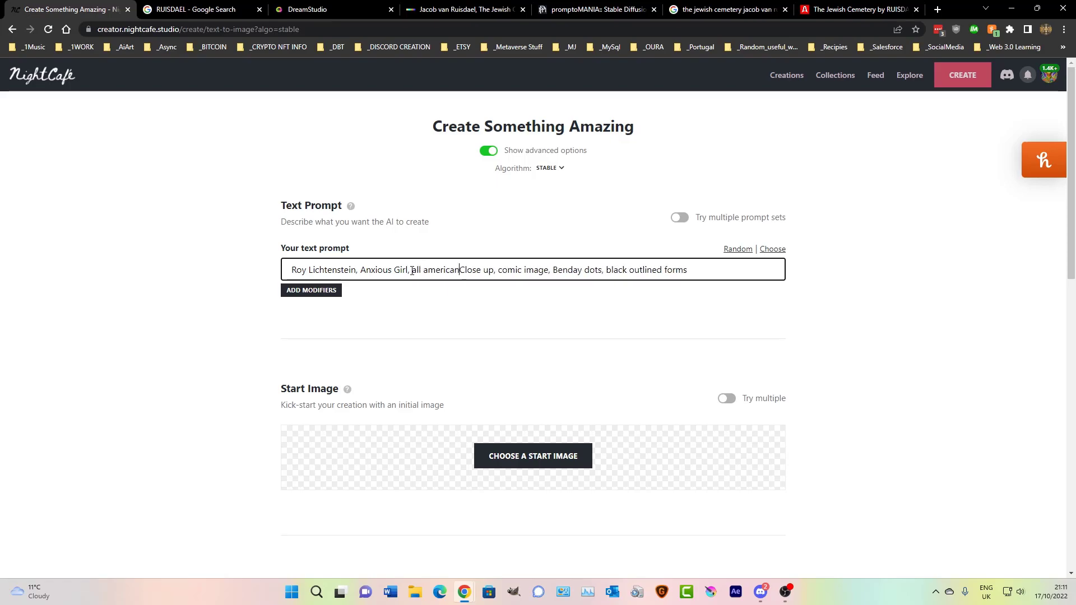
{"action": "type", "text": " blue-e"}
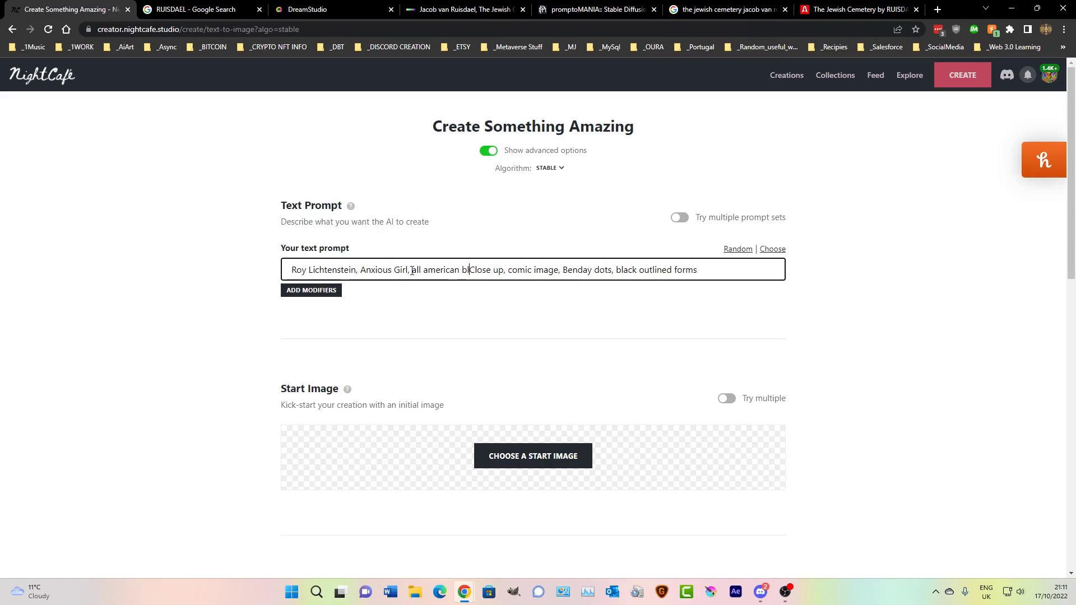
{"action": "type", "text": "yed blonde"}
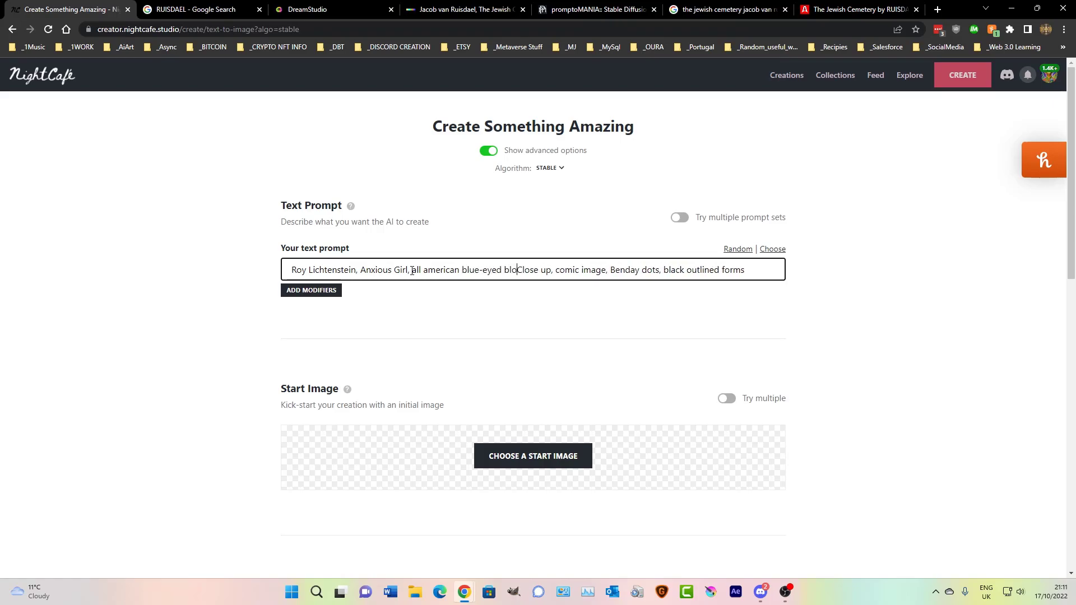
{"action": "type", "text": ","}
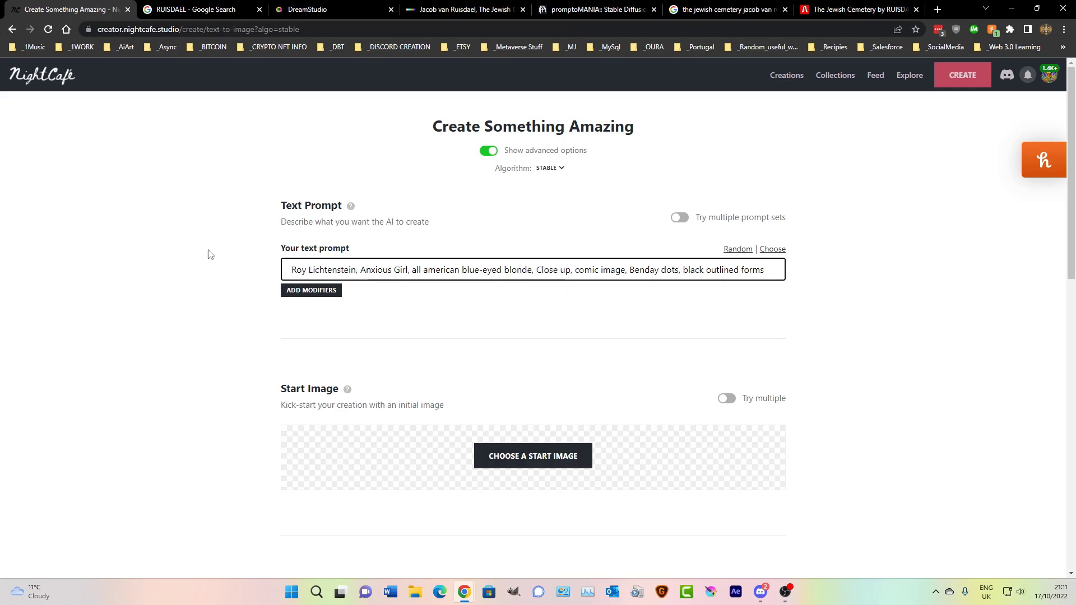
{"action": "left_click_drag", "start_coordinate": [292, 270], "coordinate": [413, 273]}
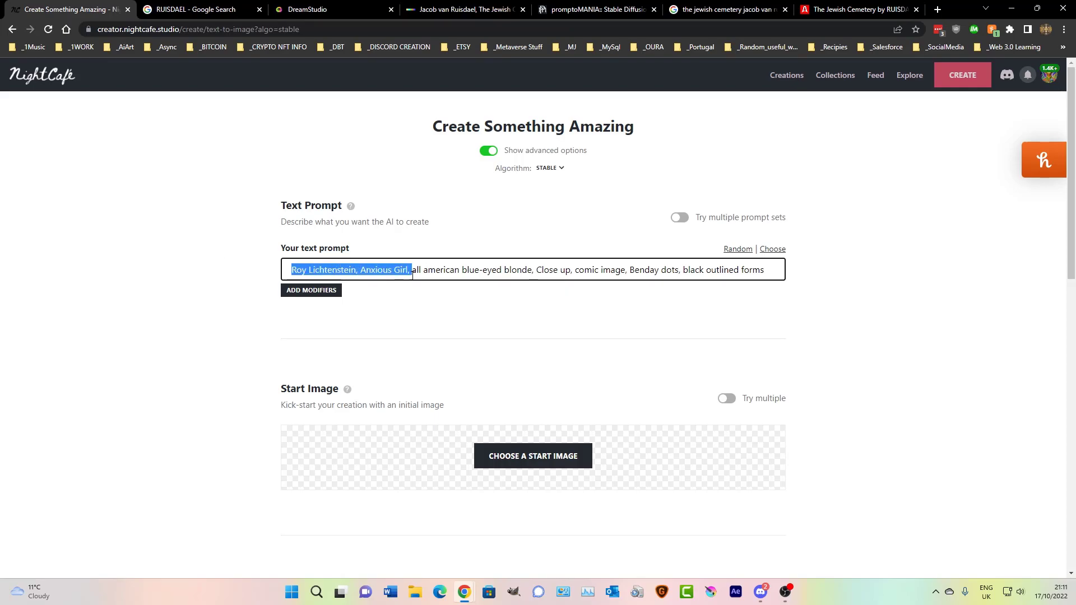
- Set the number of images to 16 and start generating the creation
{"action": "scroll", "coordinate": [415, 317], "scroll_direction": "down", "scroll_amount": 11}
{"action": "scroll", "coordinate": [415, 314], "scroll_direction": "up", "scroll_amount": 4}
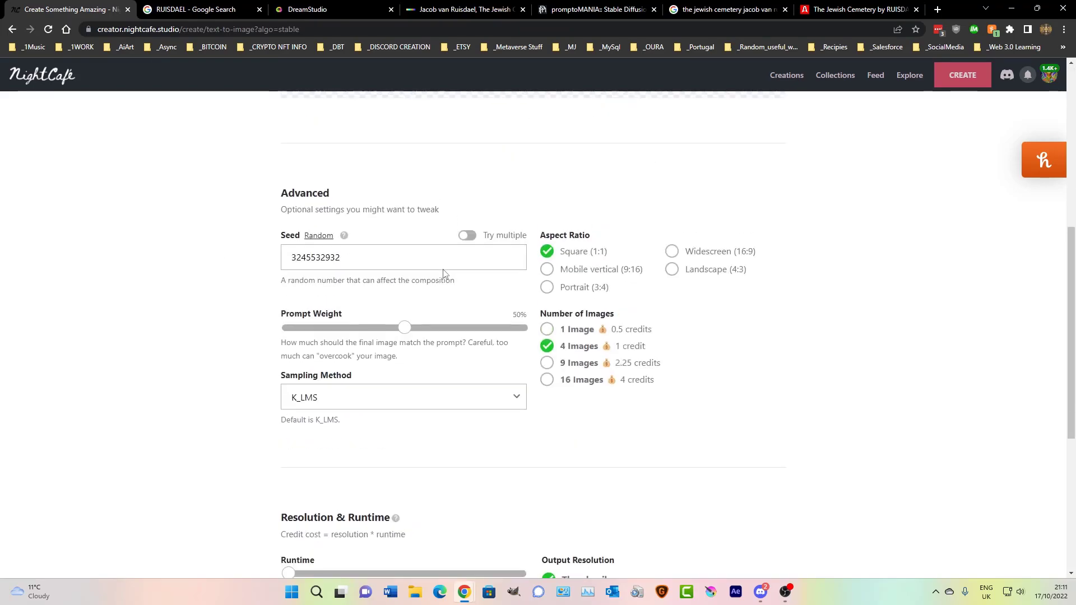
{"action": "left_click", "coordinate": [546, 380]}
{"action": "scroll", "coordinate": [471, 418], "scroll_direction": "down", "scroll_amount": 3}
{"action": "left_click", "coordinate": [486, 513]}
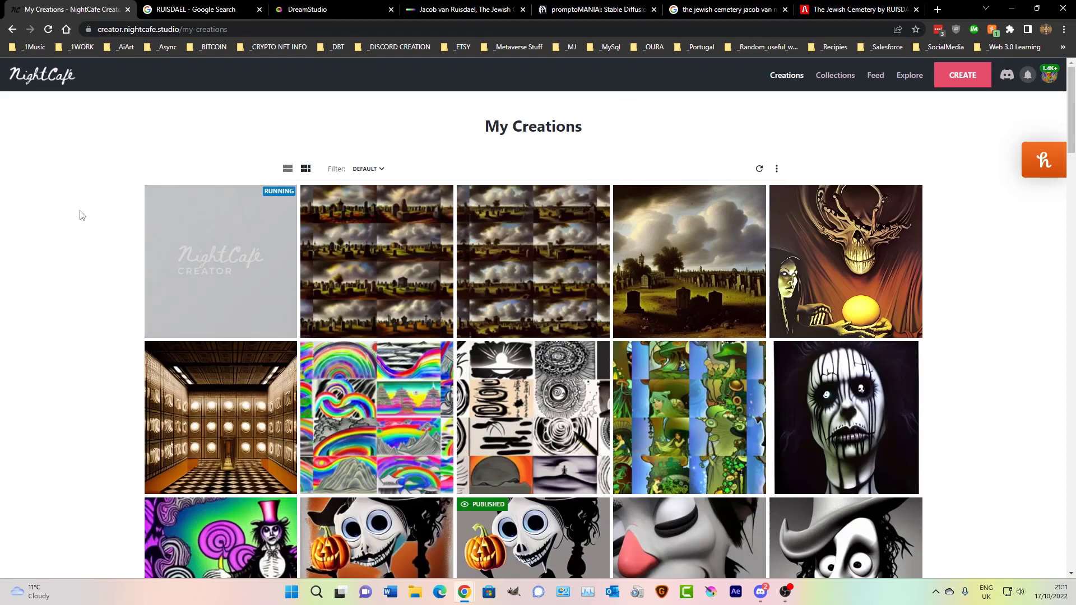
- Switch to Discord, view the Jewish Cemetery image grid enlarged, and set Midjourney to Style high and Base quality
{"action": "key", "text": "alt+Tab"}
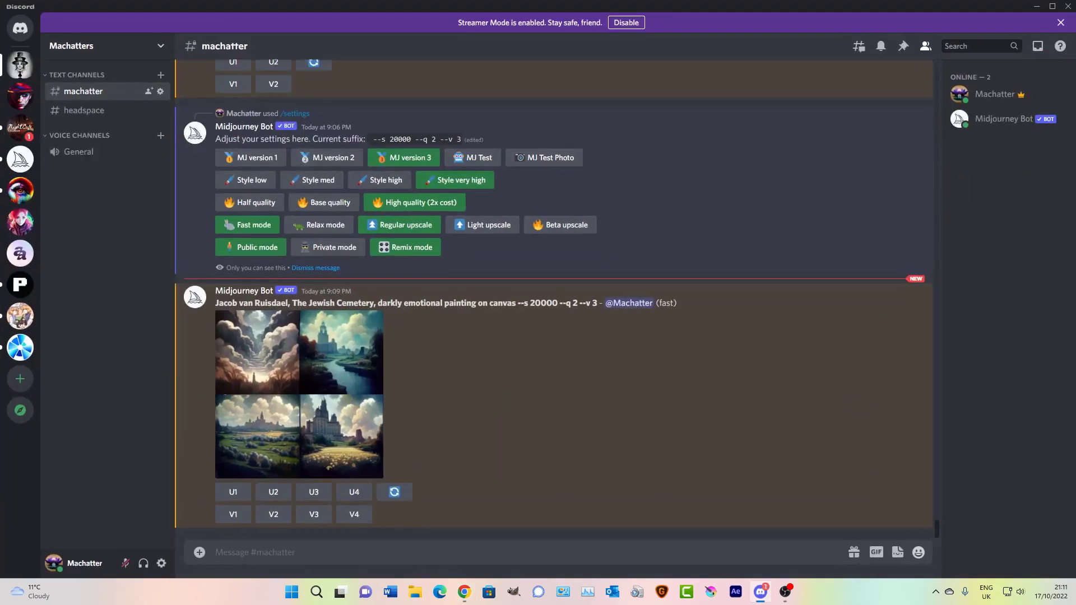
{"action": "left_click", "coordinate": [300, 398]}
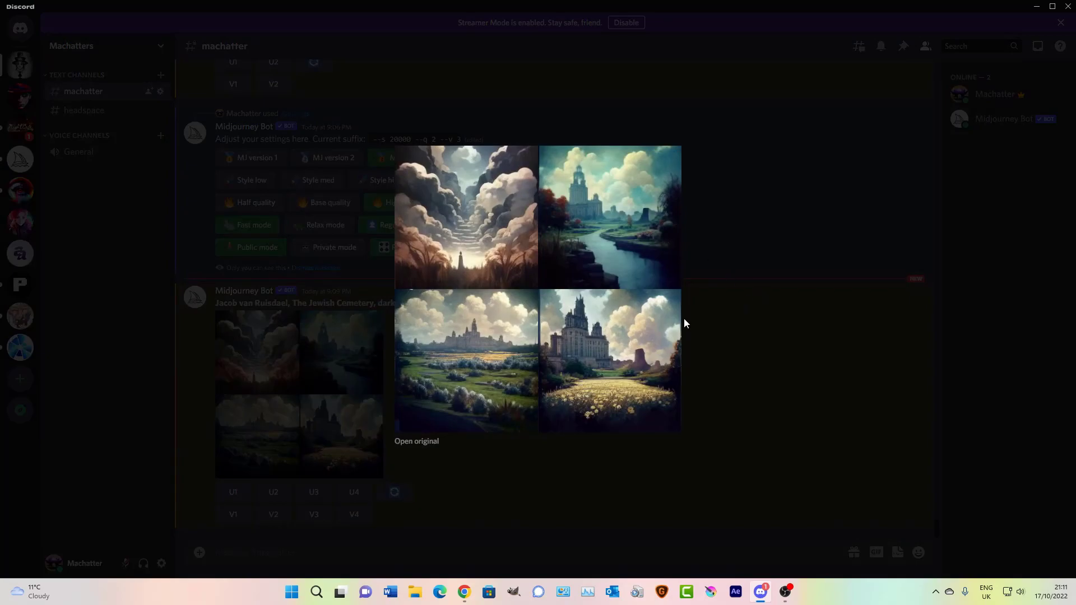
{"action": "left_click", "coordinate": [770, 313]}
{"action": "left_click", "coordinate": [383, 190]}
{"action": "left_click", "coordinate": [327, 202]}
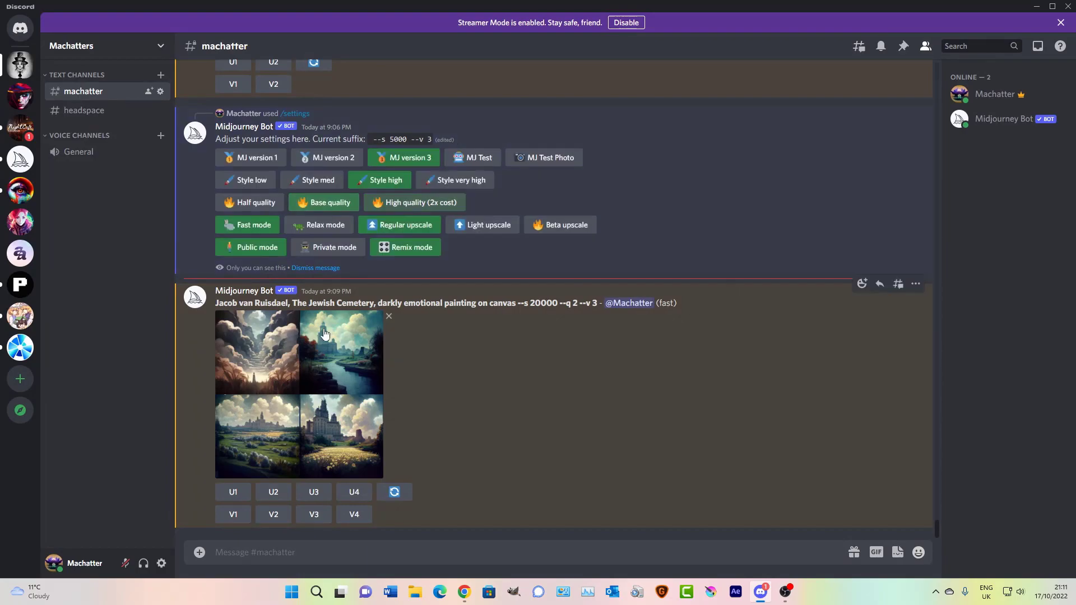
- Enlarge the Jewish Cemetery image grid again and review the prompt text above it
{"action": "left_click", "coordinate": [271, 363]}
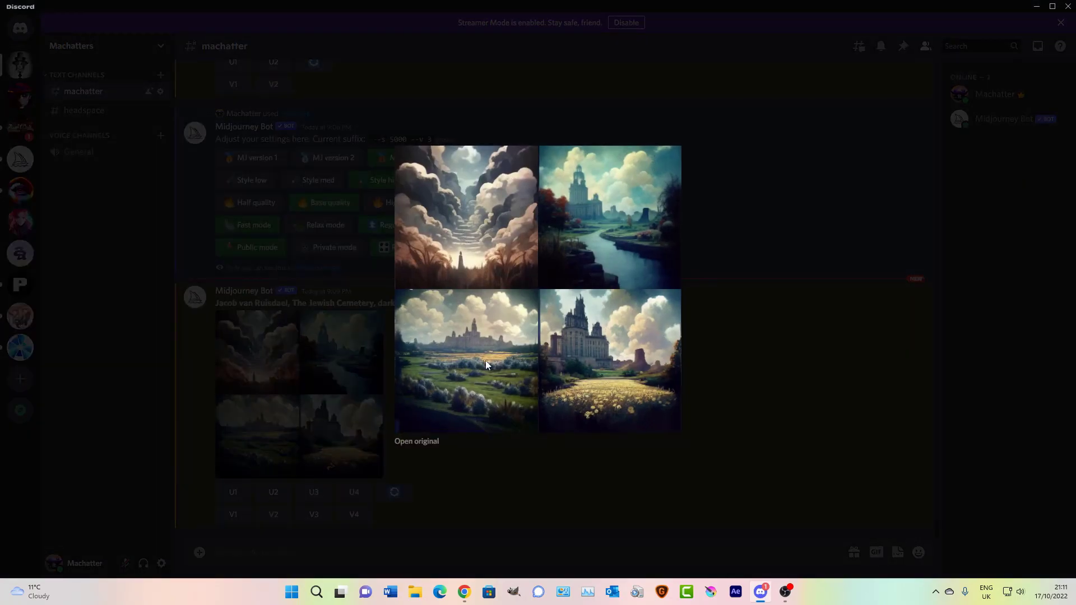
{"action": "left_click", "coordinate": [855, 365]}
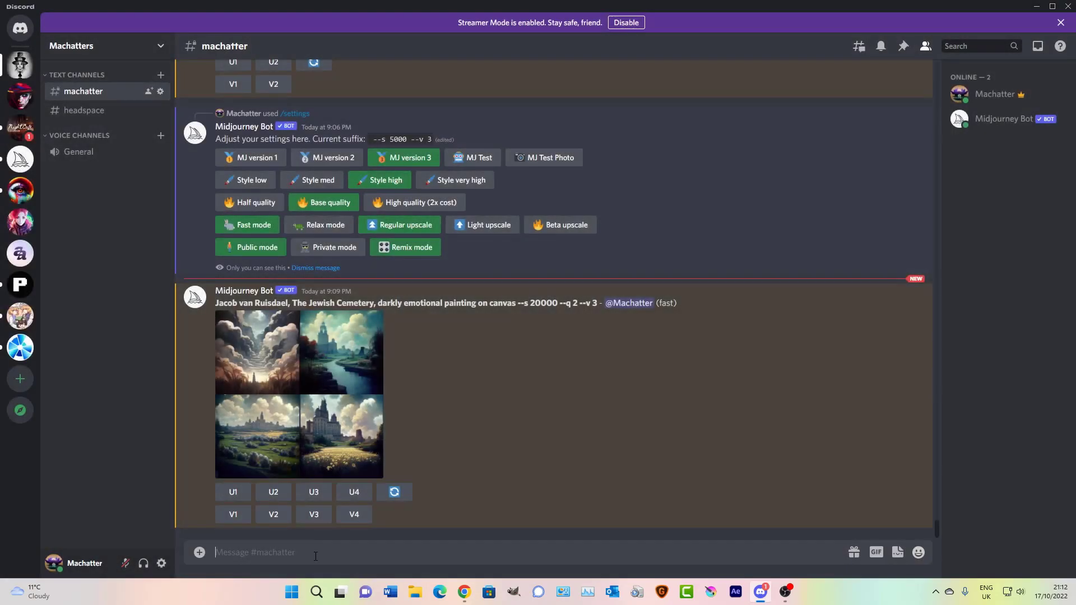
{"action": "type", "text": "/settings"}
{"action": "key", "text": "Return"}
{"action": "key", "text": "Return"}
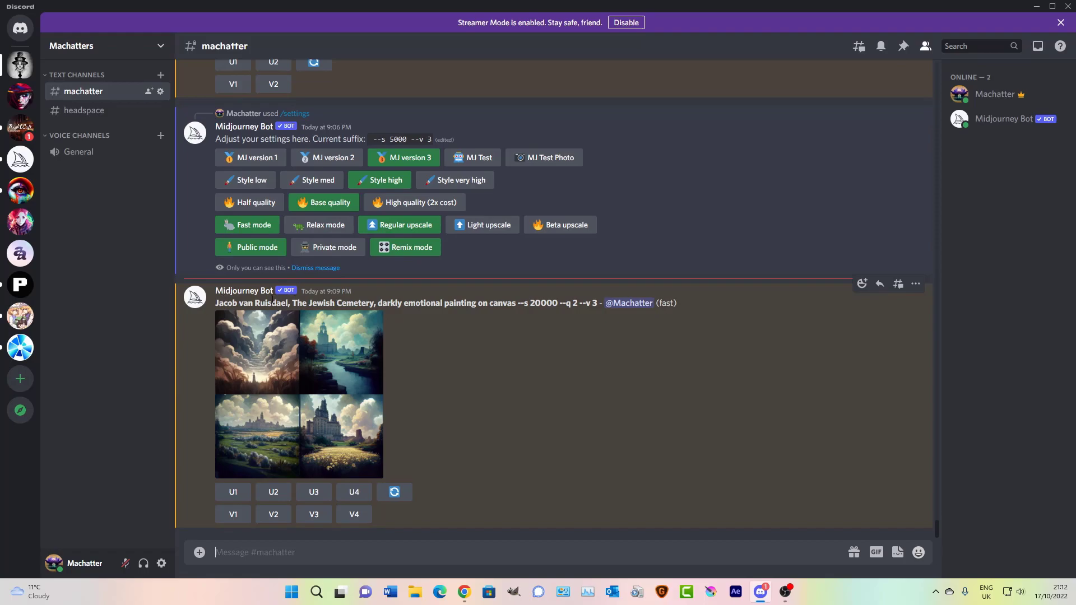
{"action": "left_click_drag", "start_coordinate": [294, 301], "coordinate": [515, 303]}
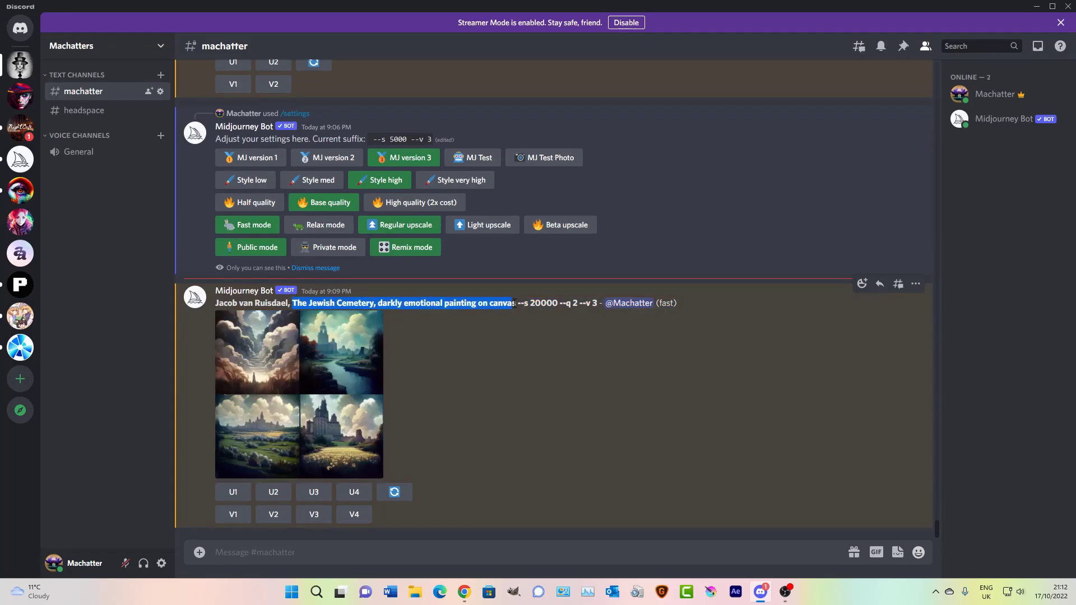
- Return to NightCafe and open the new Roy Lichtenstein Anxious Girl creation
{"action": "left_click", "coordinate": [1036, 6]}
{"action": "left_click", "coordinate": [237, 227]}
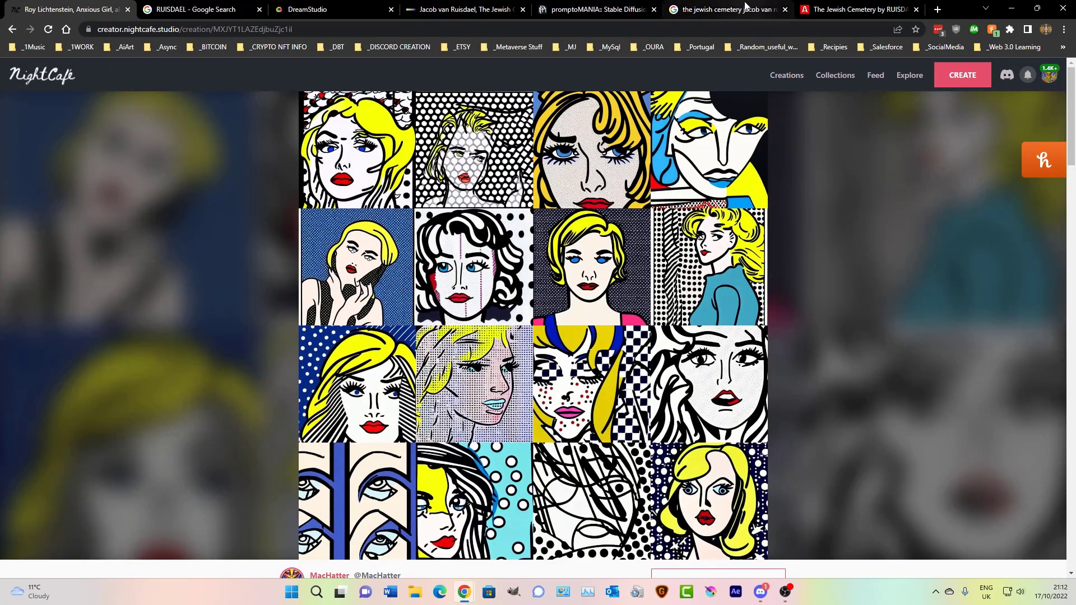
- Switch to the Jewish Cemetery image search and try to look up "anxious girl, roy lich" instead
{"action": "left_click", "coordinate": [728, 10]}
{"action": "left_click", "coordinate": [659, 31]}
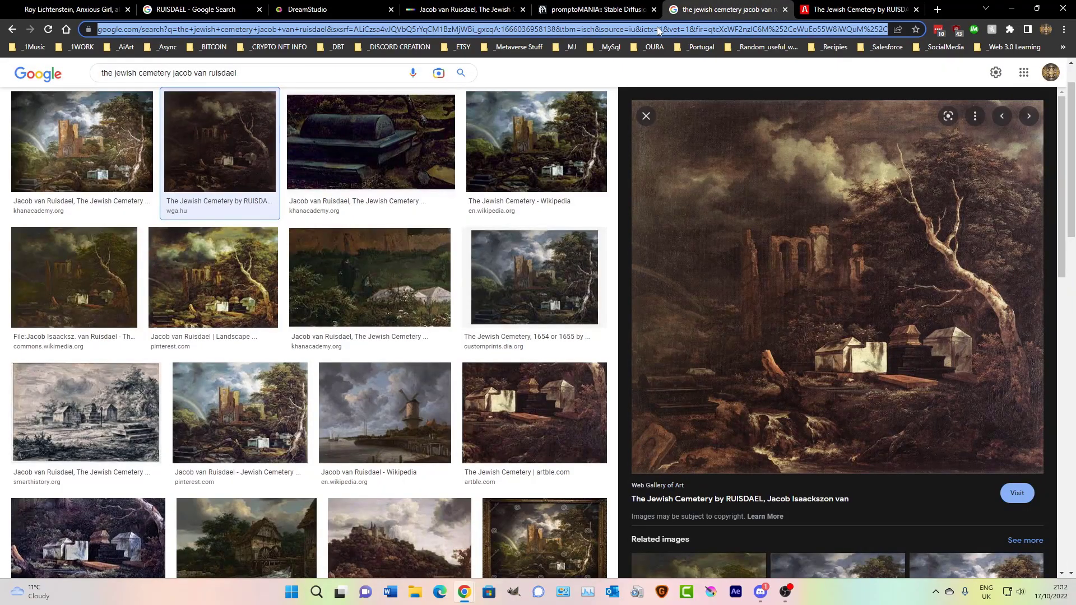
{"action": "type", "text": "anxious "}
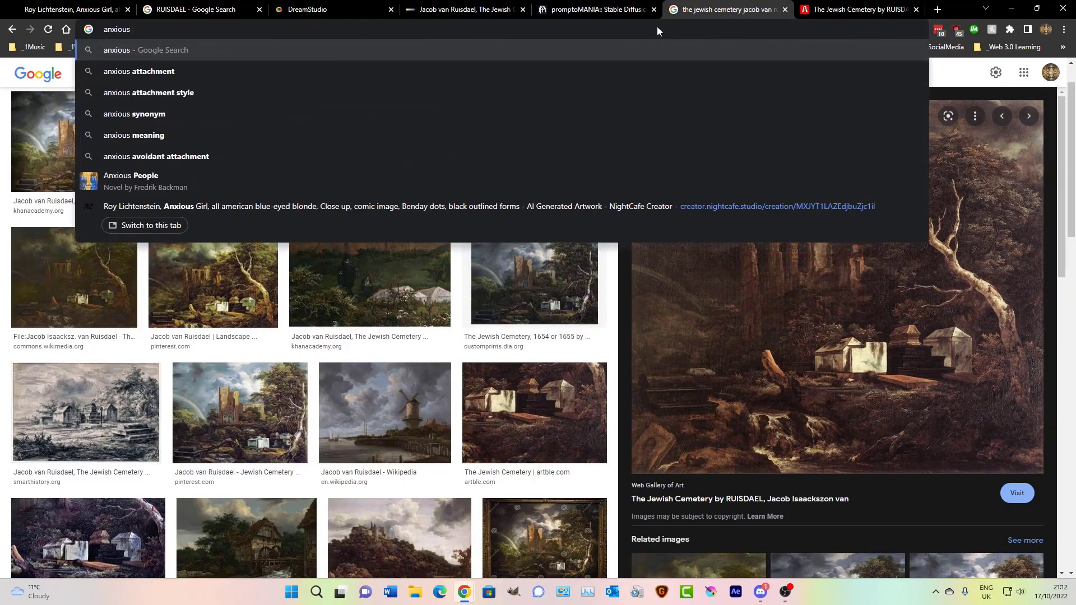
{"action": "type", "text": "girl"}
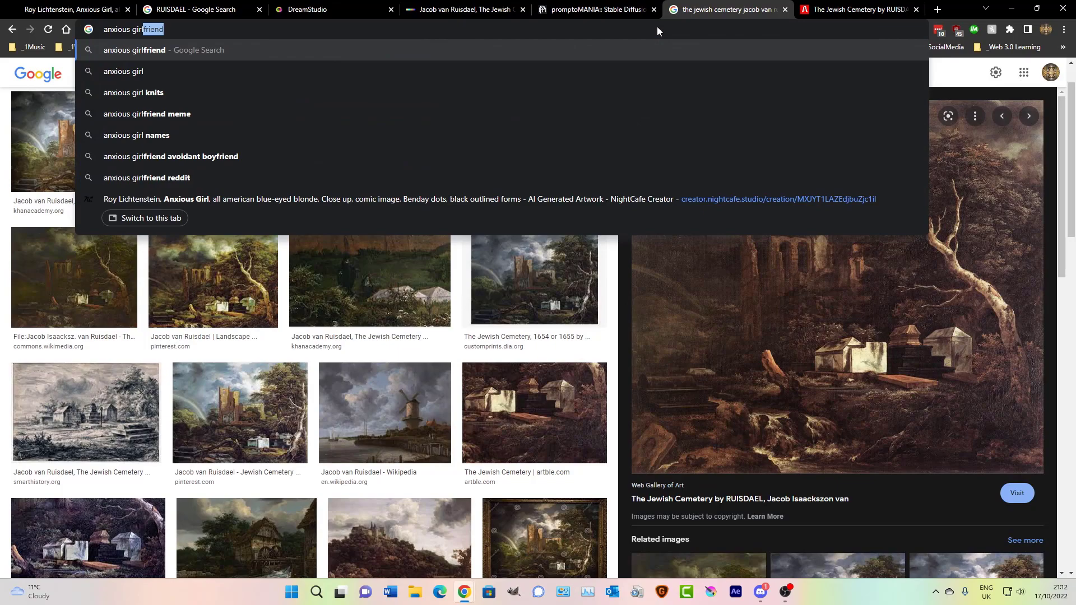
{"action": "type", "text": ", ro"}
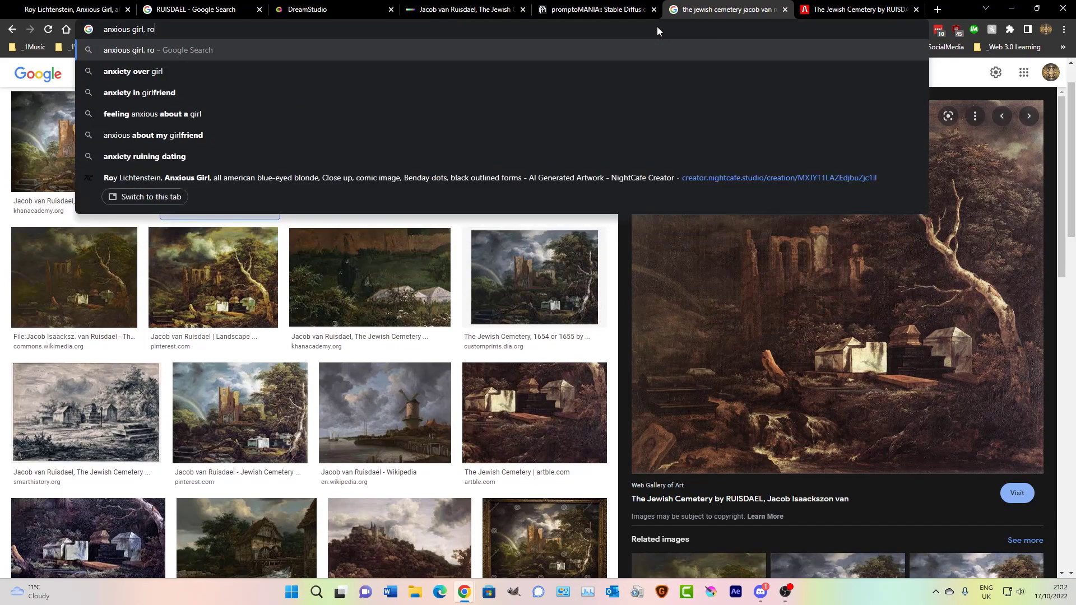
{"action": "type", "text": "y "}
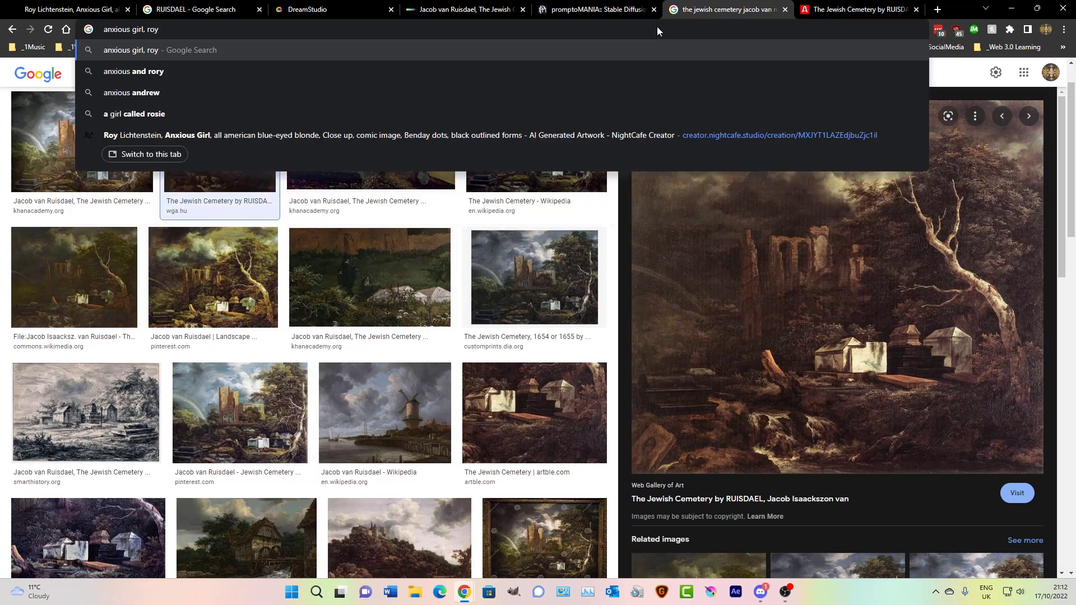
{"action": "type", "text": "lich"}
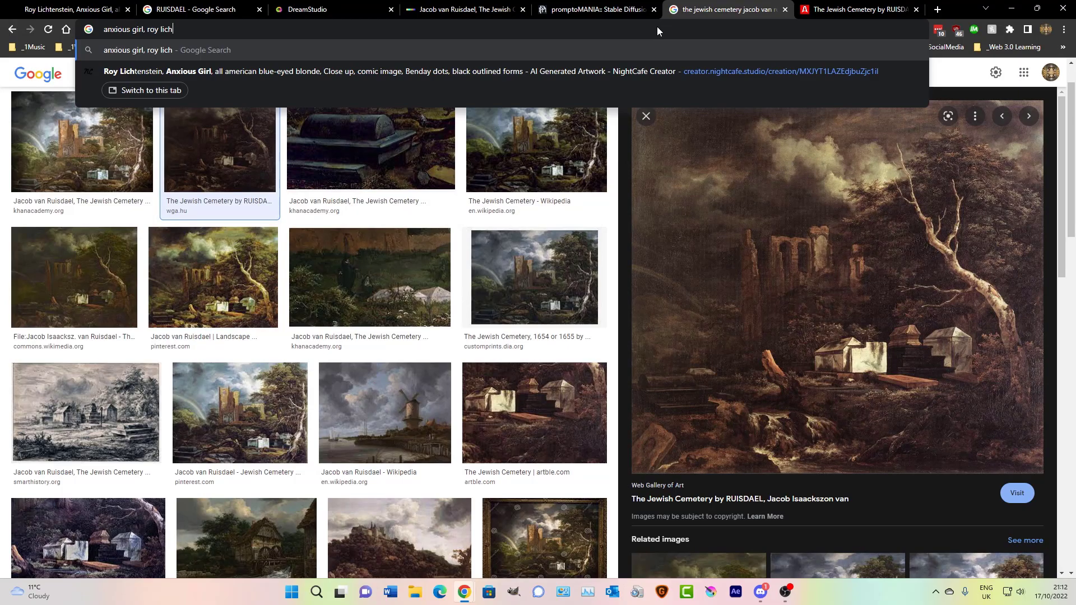
{"action": "key", "text": "Down"}
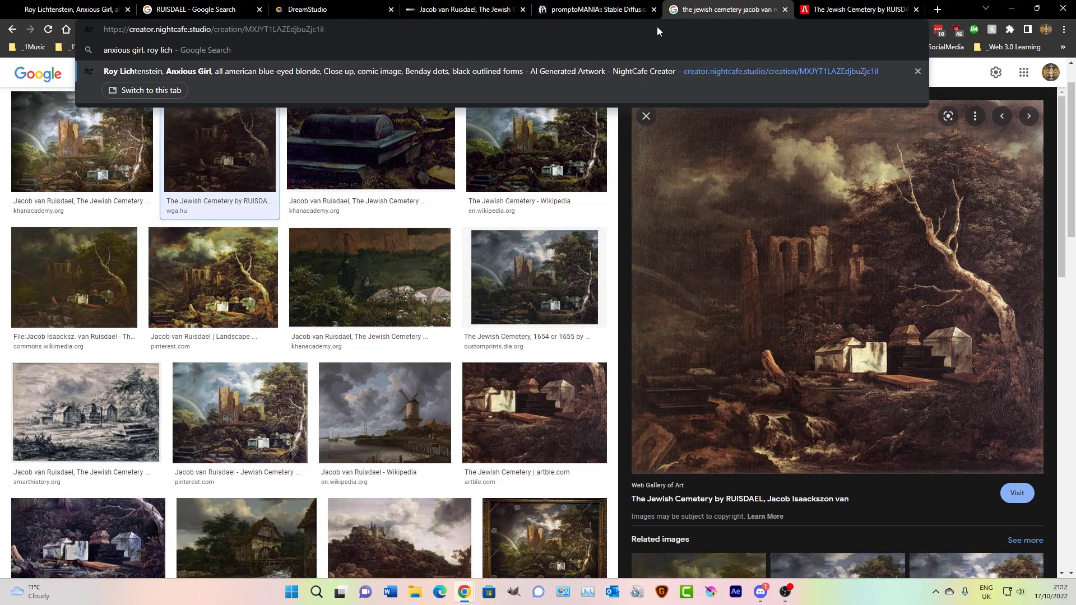
{"action": "key", "text": "Return"}
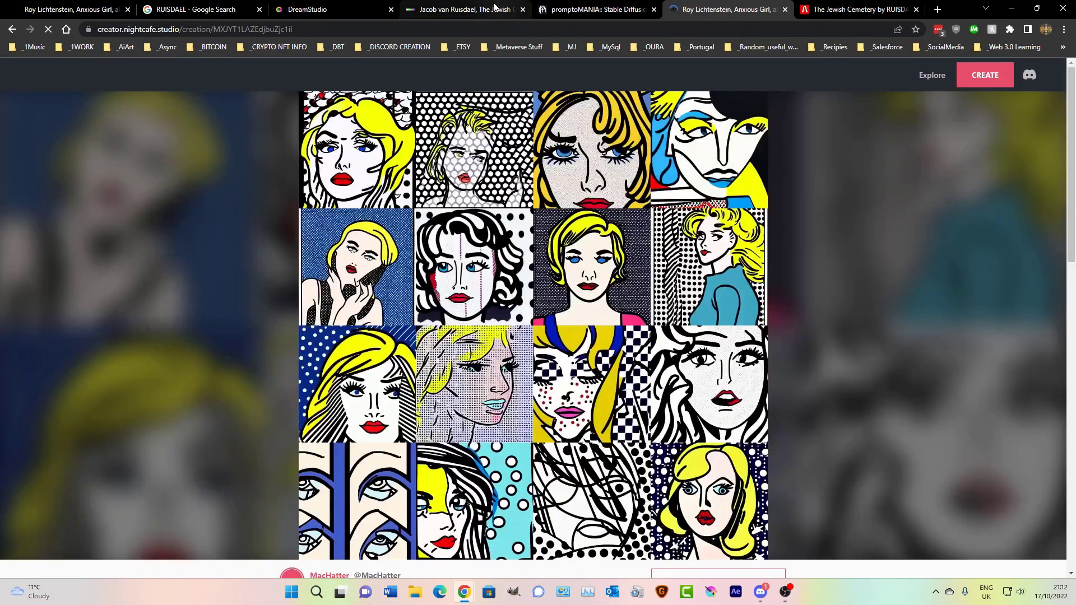
- Search Google for "anxious girl, roy lichtenstein" and enlarge the first image of the original painting
{"action": "left_click", "coordinate": [270, 29]}
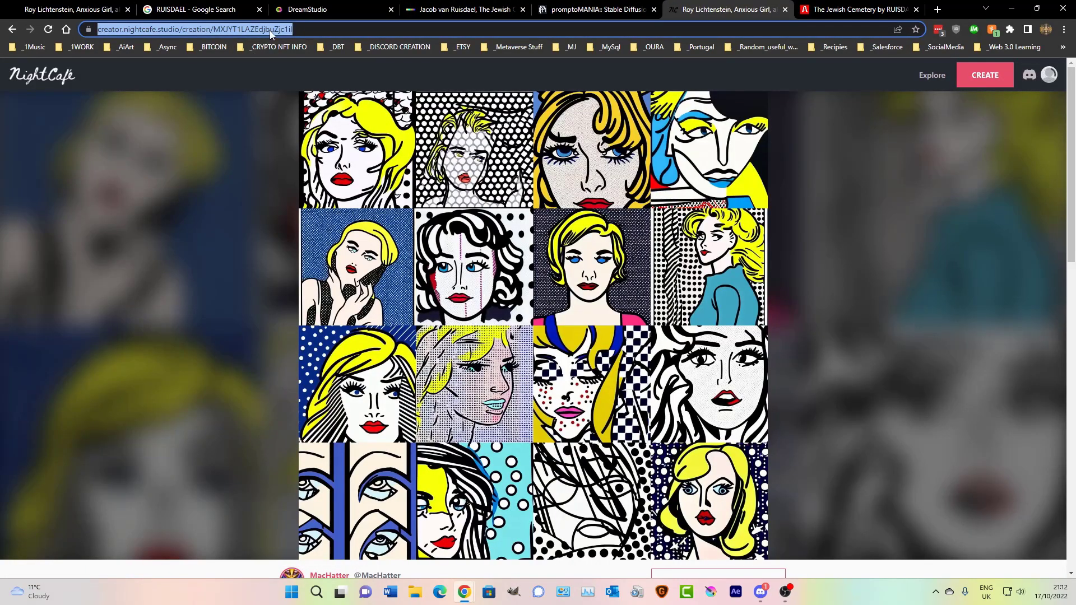
{"action": "type", "text": "anxious girl"}
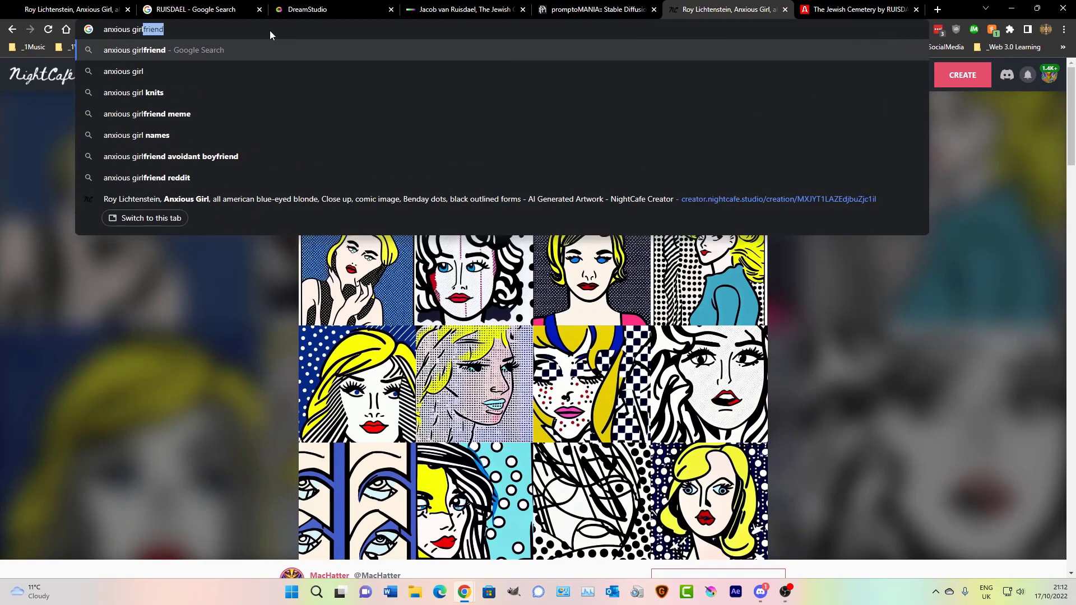
{"action": "type", "text": ", roy licht"}
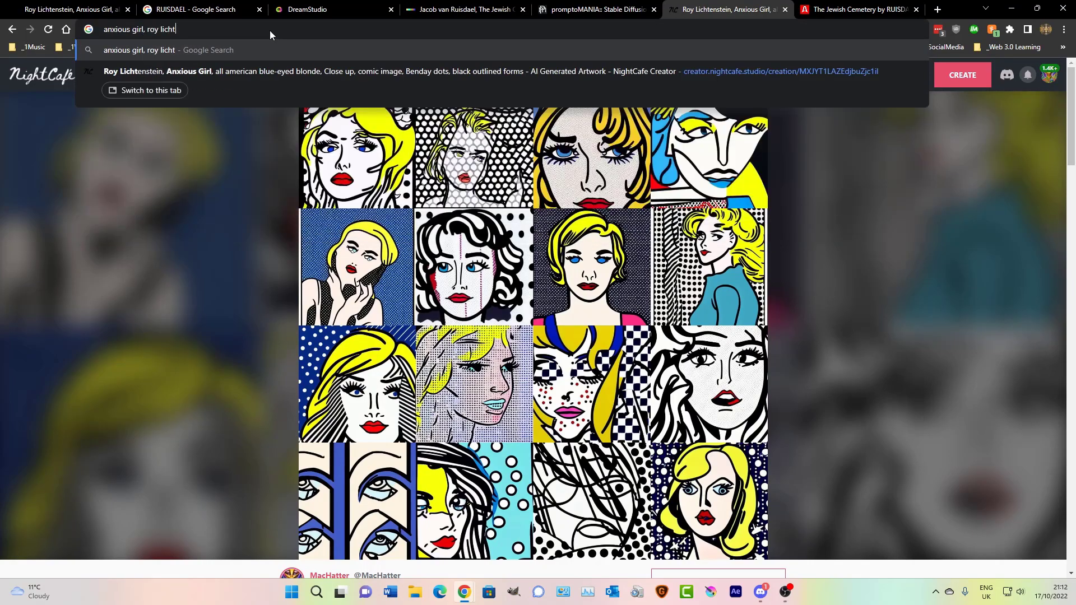
{"action": "type", "text": "enstein"}
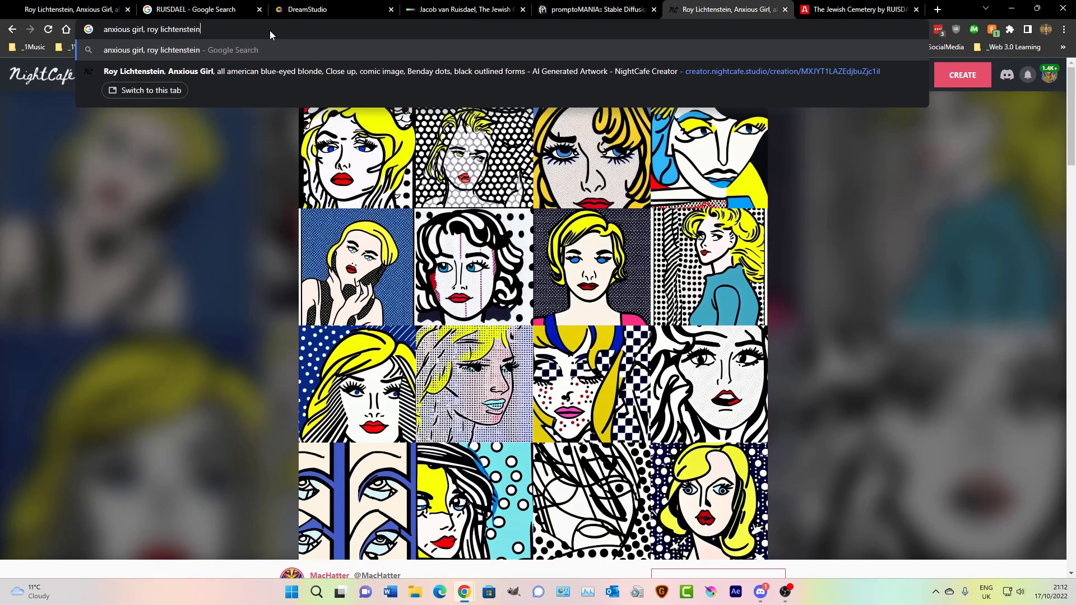
{"action": "key", "text": "Return"}
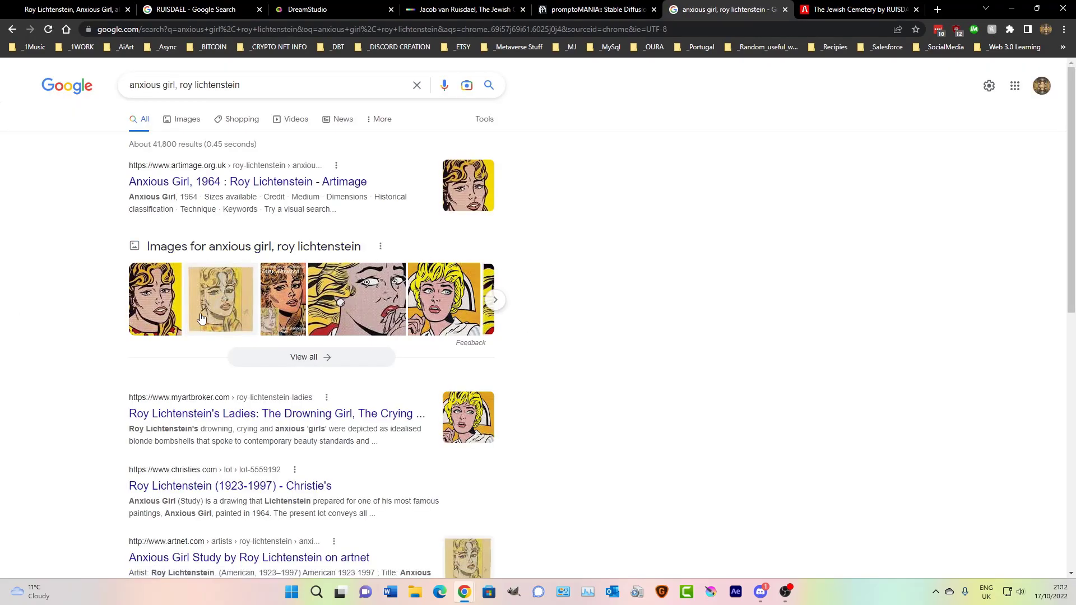
{"action": "left_click", "coordinate": [172, 304]}
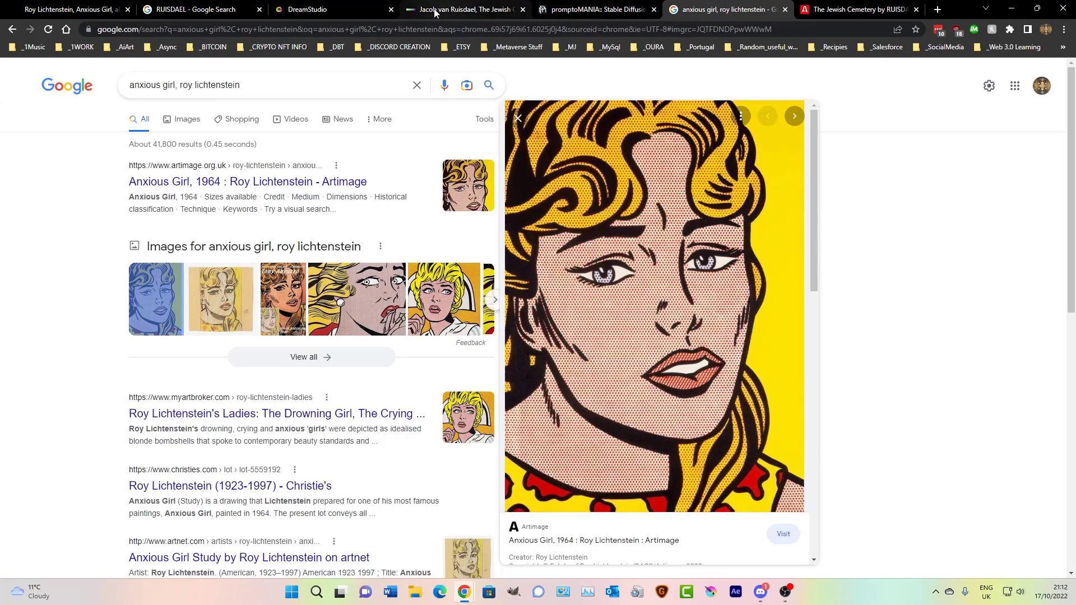
- Return to the NightCafe creation, duplicate it, remove "Roy Lichtenstein," from the prompt and start generating the new version
{"action": "left_click", "coordinate": [70, 9]}
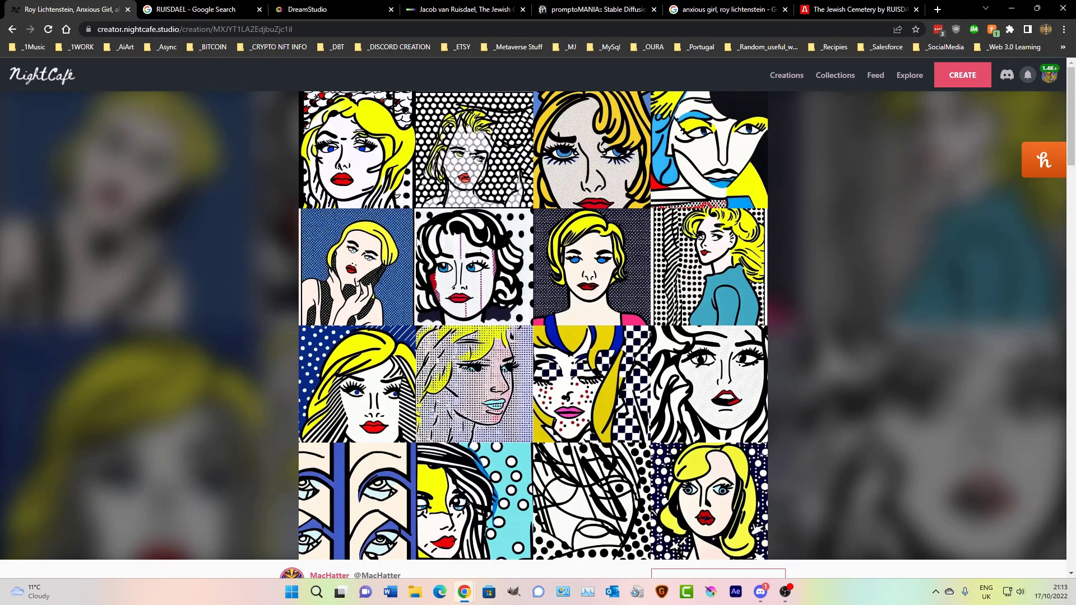
{"action": "scroll", "coordinate": [418, 241], "scroll_direction": "down", "scroll_amount": 7}
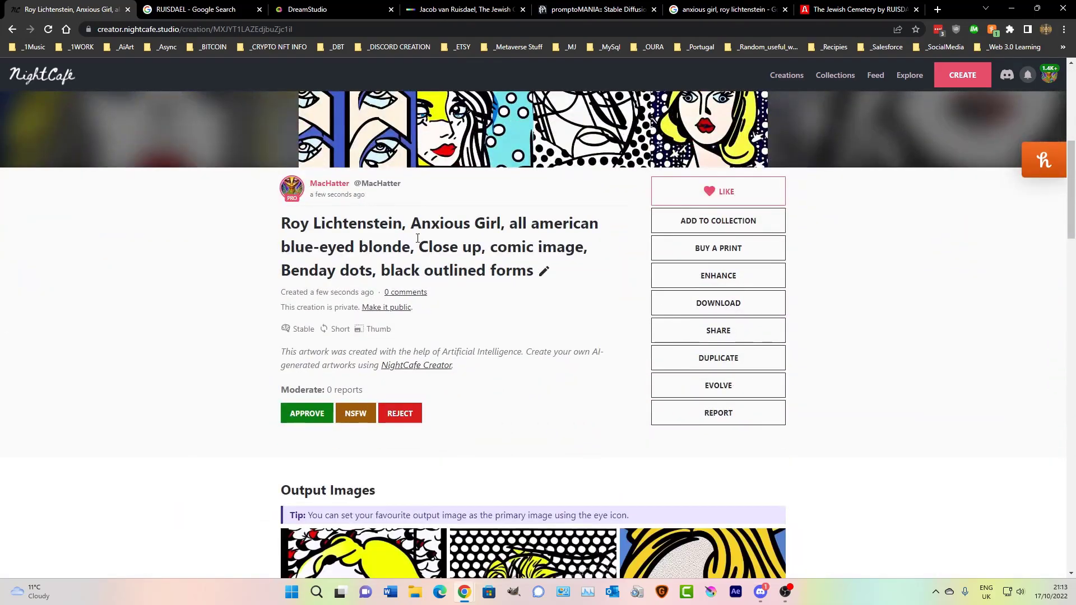
{"action": "left_click", "coordinate": [698, 360]}
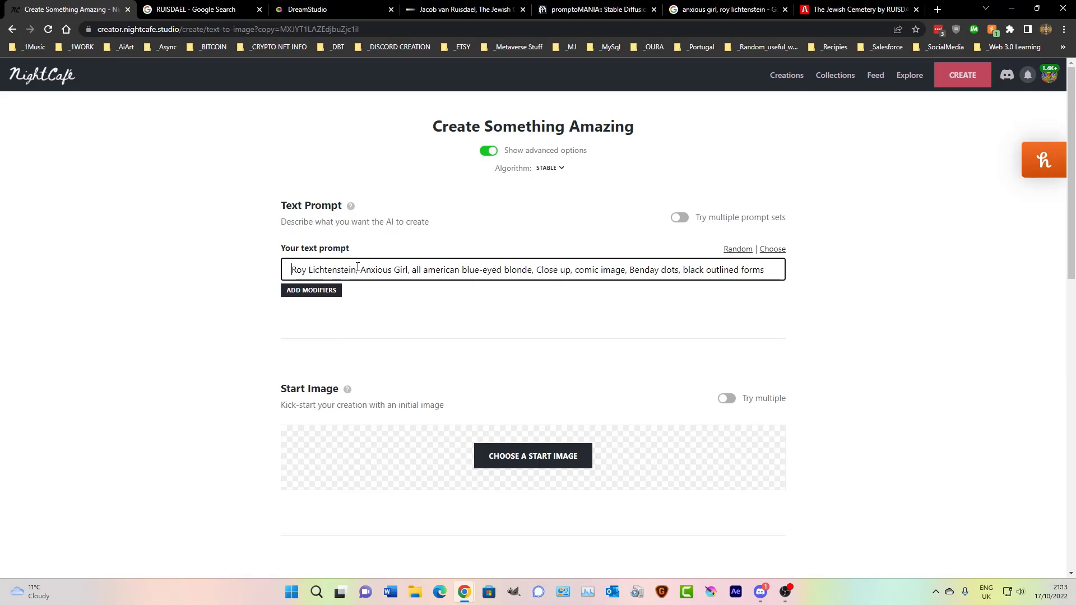
{"action": "left_click_drag", "start_coordinate": [359, 270], "coordinate": [259, 293]}
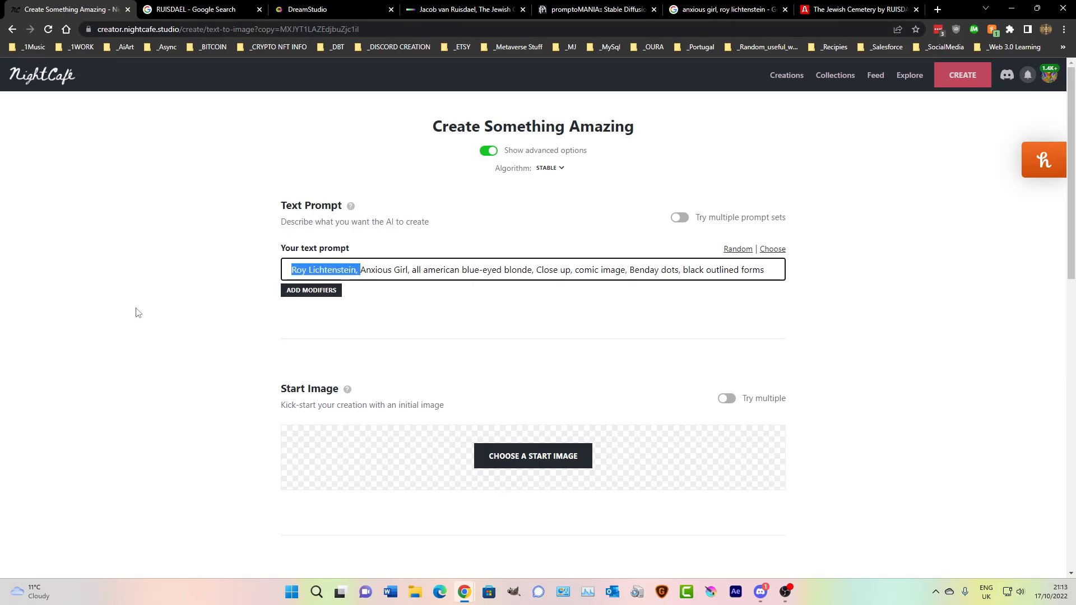
{"action": "key", "text": "BackSpace"}
{"action": "scroll", "coordinate": [180, 353], "scroll_direction": "down", "scroll_amount": 9}
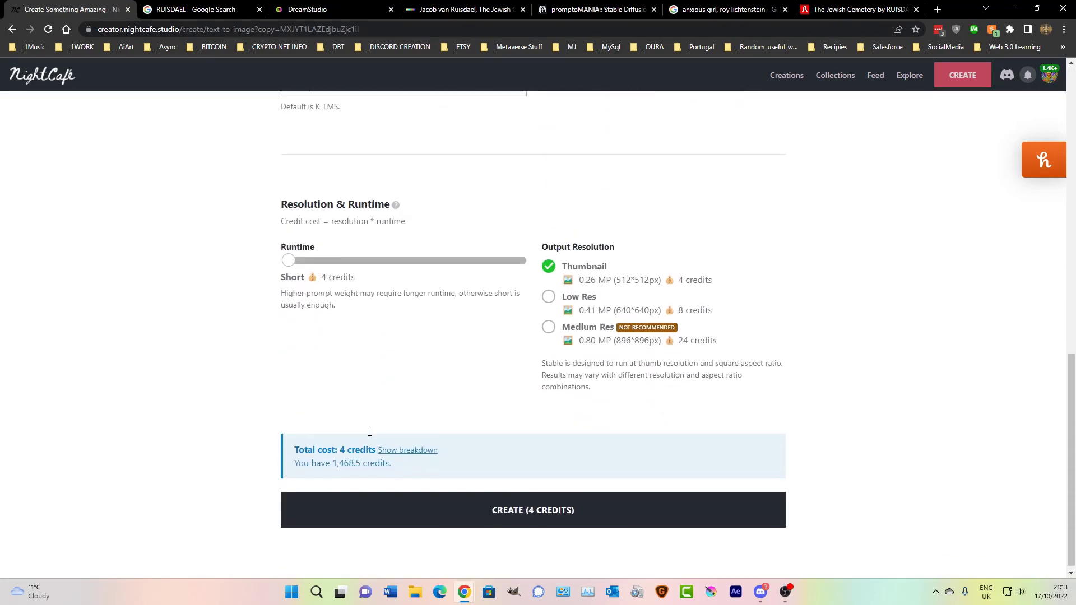
{"action": "left_click", "coordinate": [530, 506]}
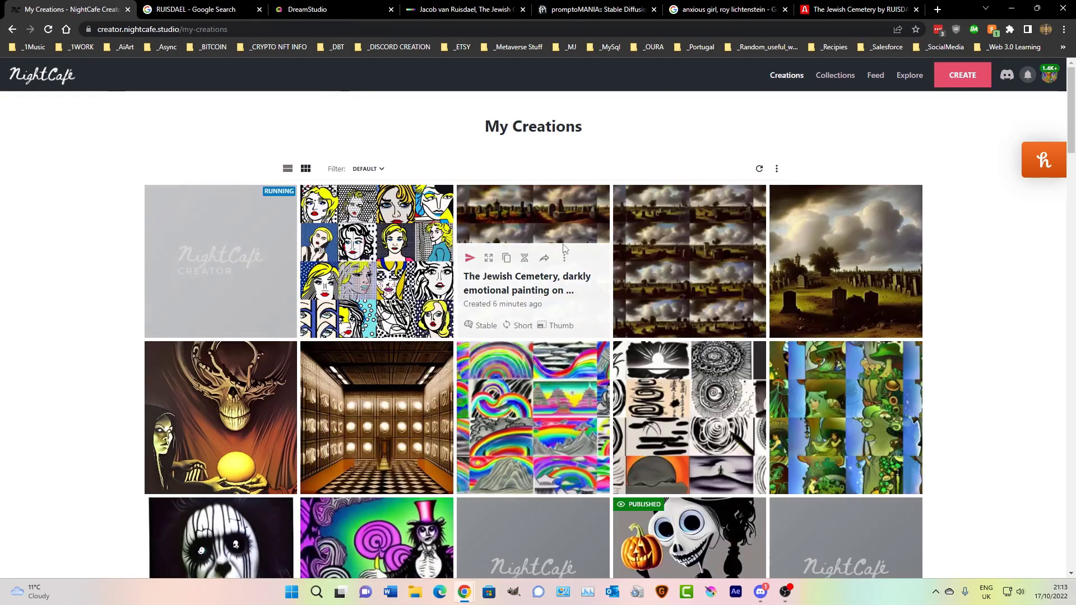
- Open the Roy Lichtenstein Anxious Girl creation and examine the "Benday dots" wording in its prompt and its output images
{"action": "left_click", "coordinate": [387, 246]}
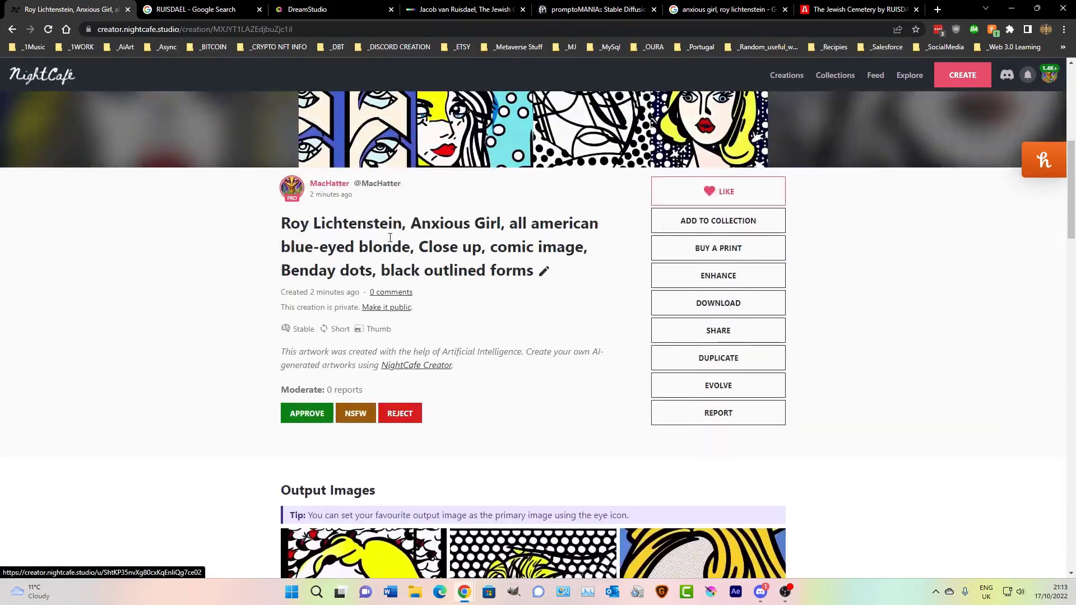
{"action": "left_click_drag", "start_coordinate": [281, 271], "coordinate": [374, 271]}
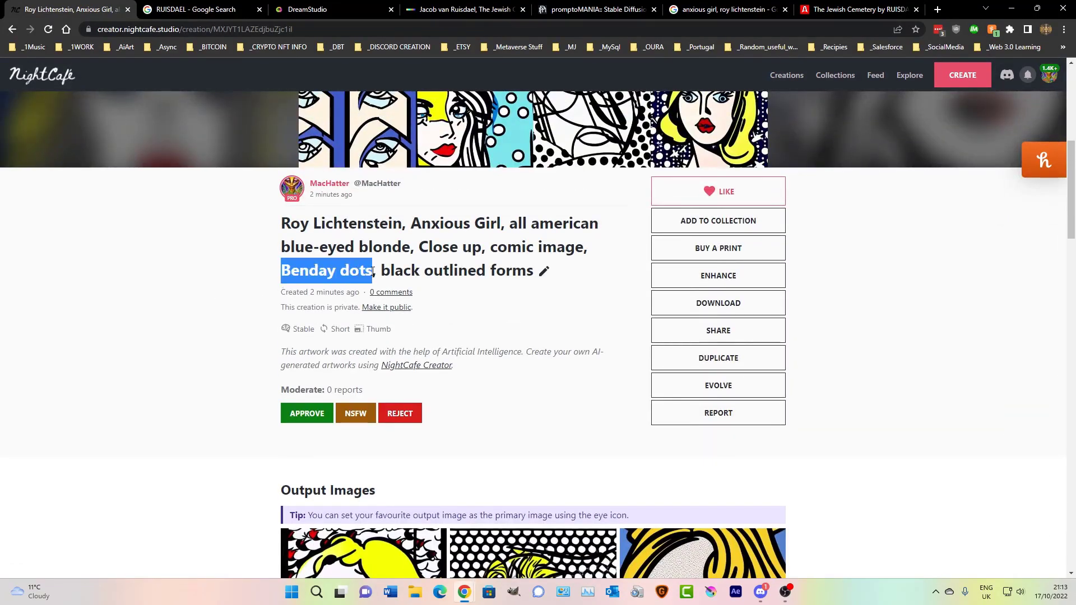
{"action": "scroll", "coordinate": [377, 272], "scroll_direction": "down", "scroll_amount": 6}
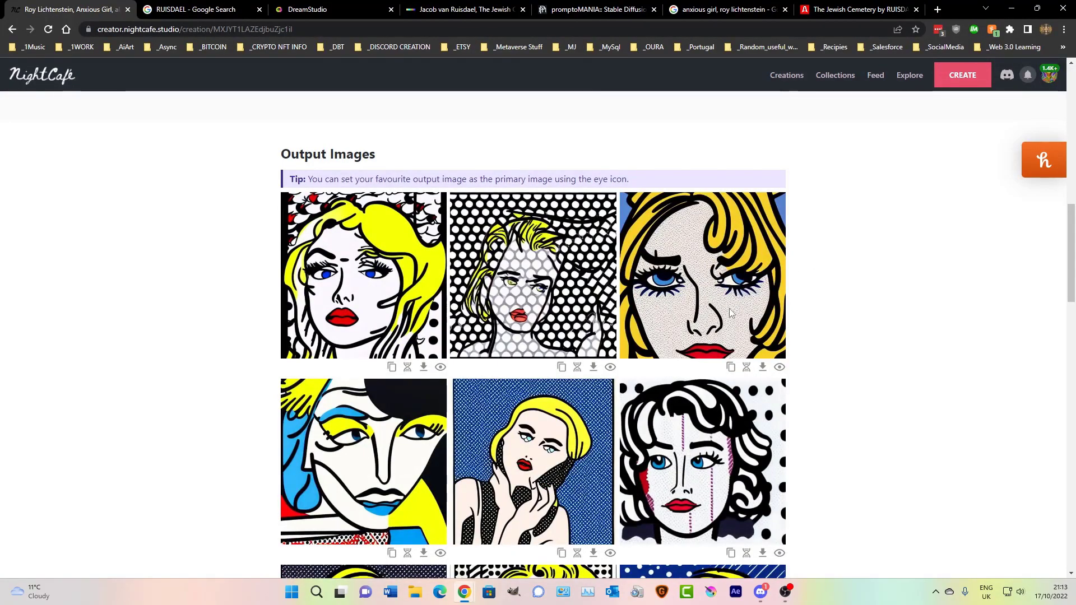
{"action": "left_click", "coordinate": [736, 592]}
{"action": "scroll", "coordinate": [390, 388], "scroll_direction": "down", "scroll_amount": 6}
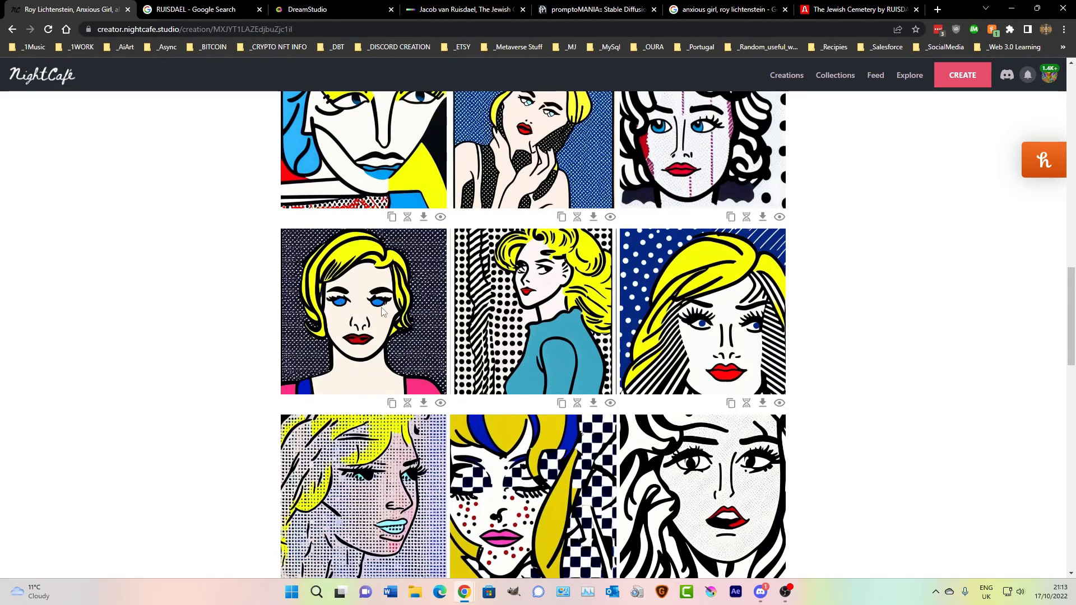
{"action": "scroll", "coordinate": [359, 305], "scroll_direction": "down", "scroll_amount": 6}
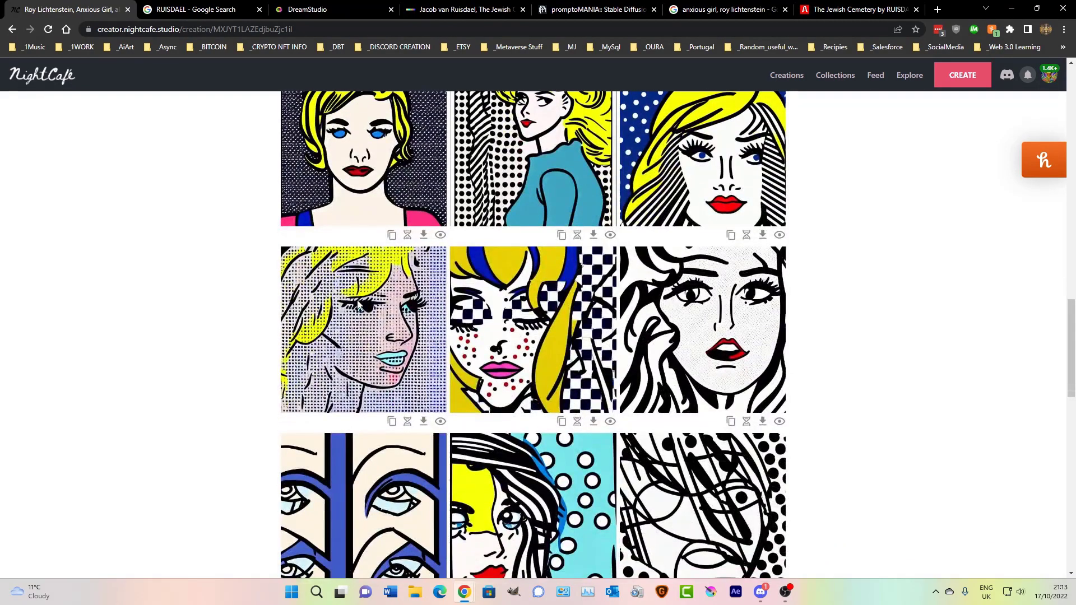
{"action": "scroll", "coordinate": [359, 304], "scroll_direction": "down", "scroll_amount": 3}
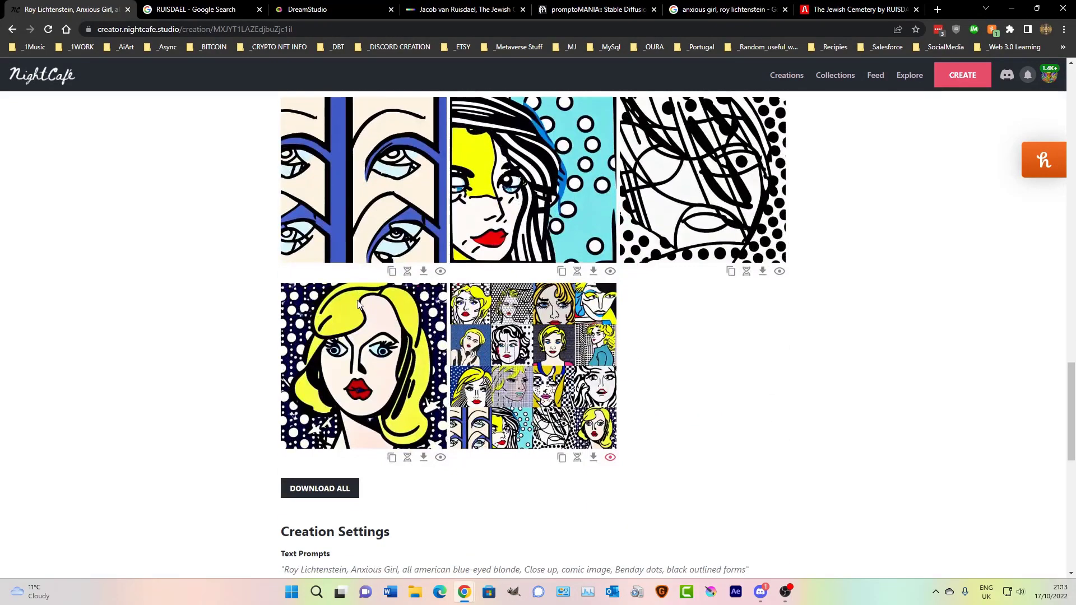
- Set the third output image, the close-up of the golden-haired, blue-eyed woman, as the creation's primary image
{"action": "scroll", "coordinate": [359, 305], "scroll_direction": "up", "scroll_amount": 4}
{"action": "scroll", "coordinate": [359, 311], "scroll_direction": "down", "scroll_amount": 2}
{"action": "scroll", "coordinate": [359, 311], "scroll_direction": "up", "scroll_amount": 9}
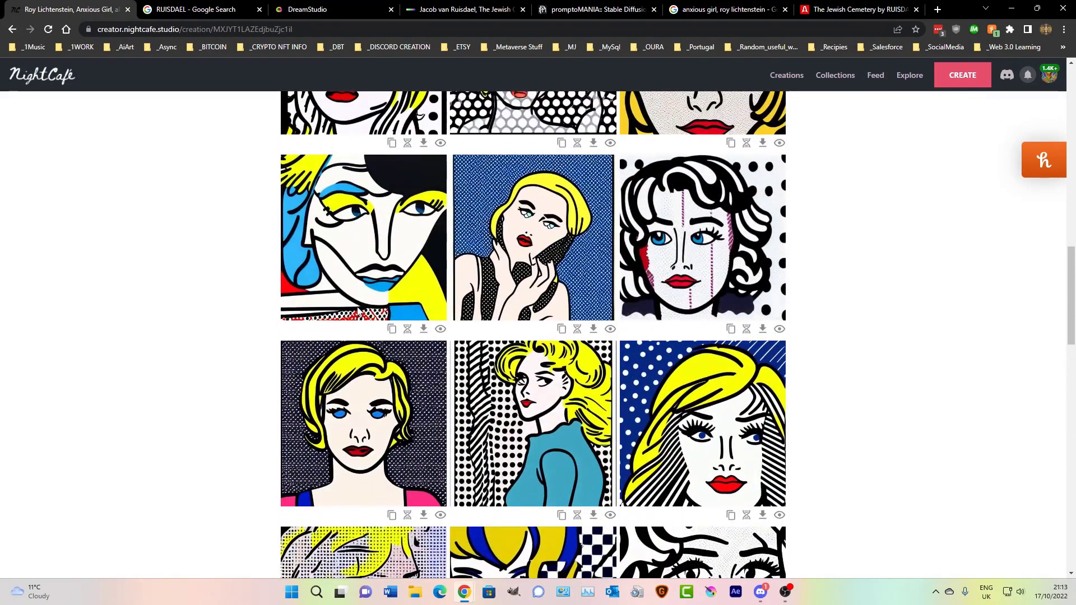
{"action": "scroll", "coordinate": [359, 311], "scroll_direction": "up", "scroll_amount": 3}
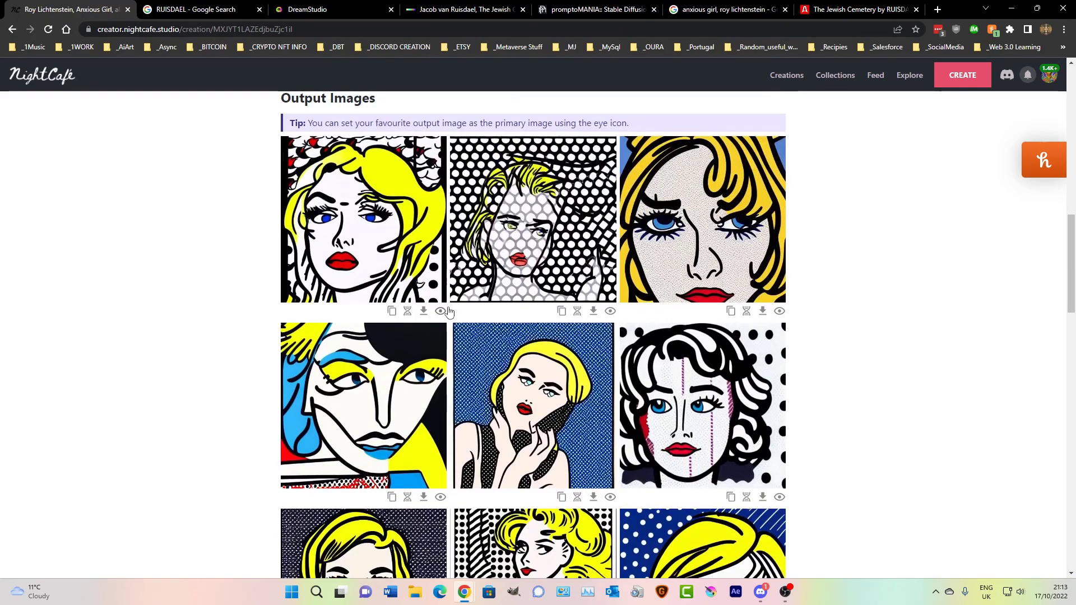
{"action": "left_click", "coordinate": [779, 311]}
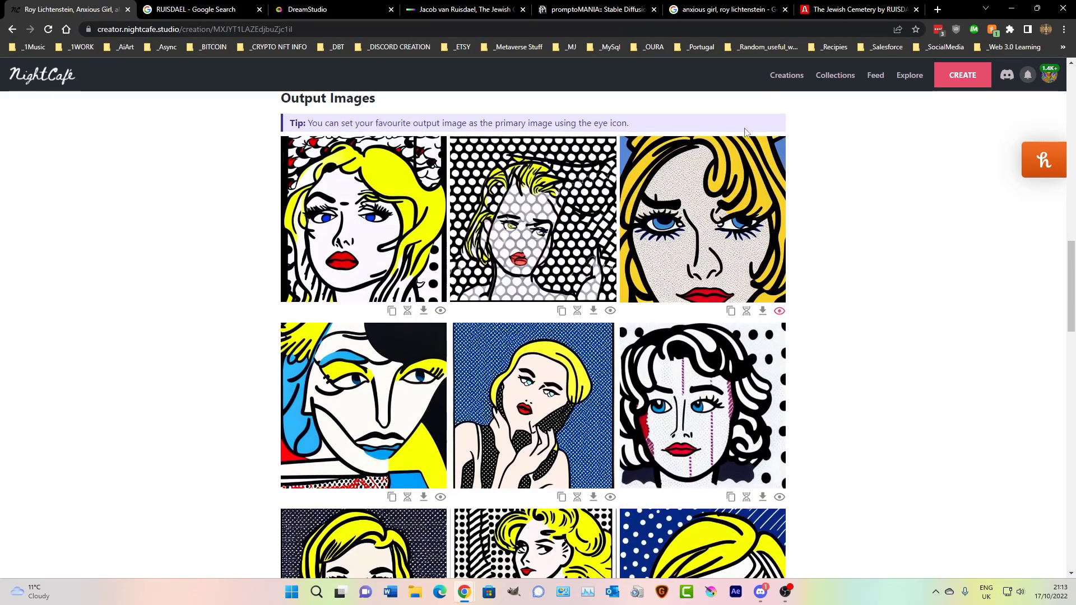
- View the image grid of the new Anxious Girl creation made without the artist's name, and return to My Creations
{"action": "left_click", "coordinate": [788, 77]}
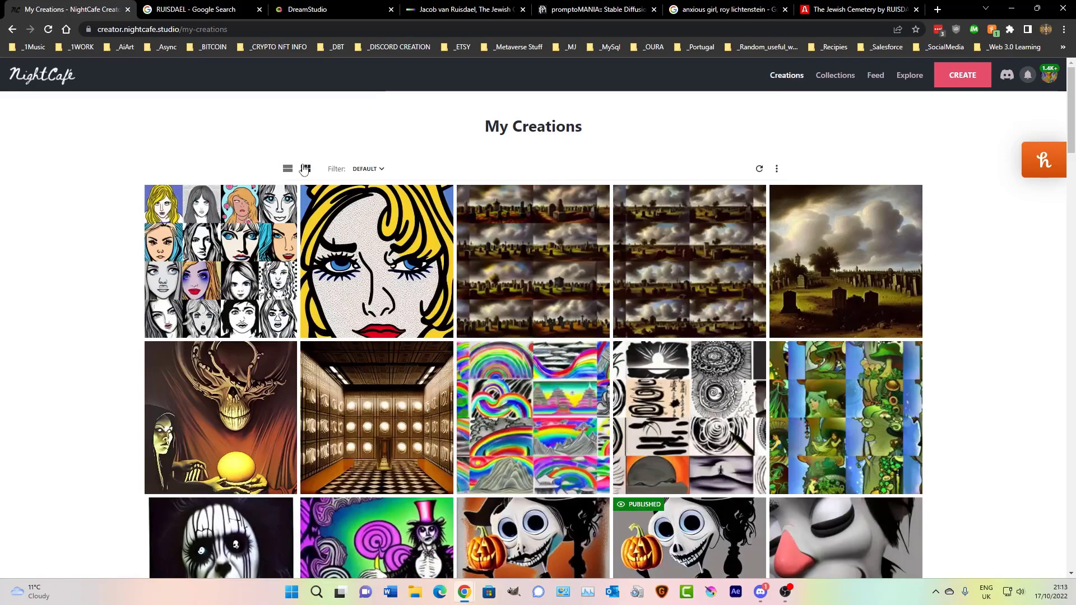
{"action": "left_click", "coordinate": [223, 206]}
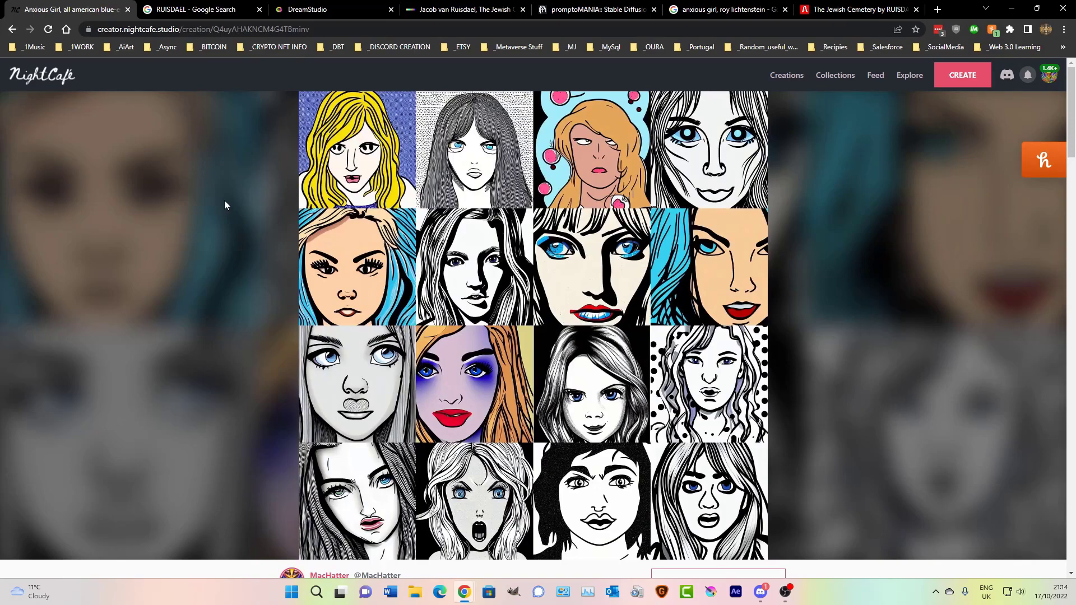
{"action": "left_click", "coordinate": [795, 75]}
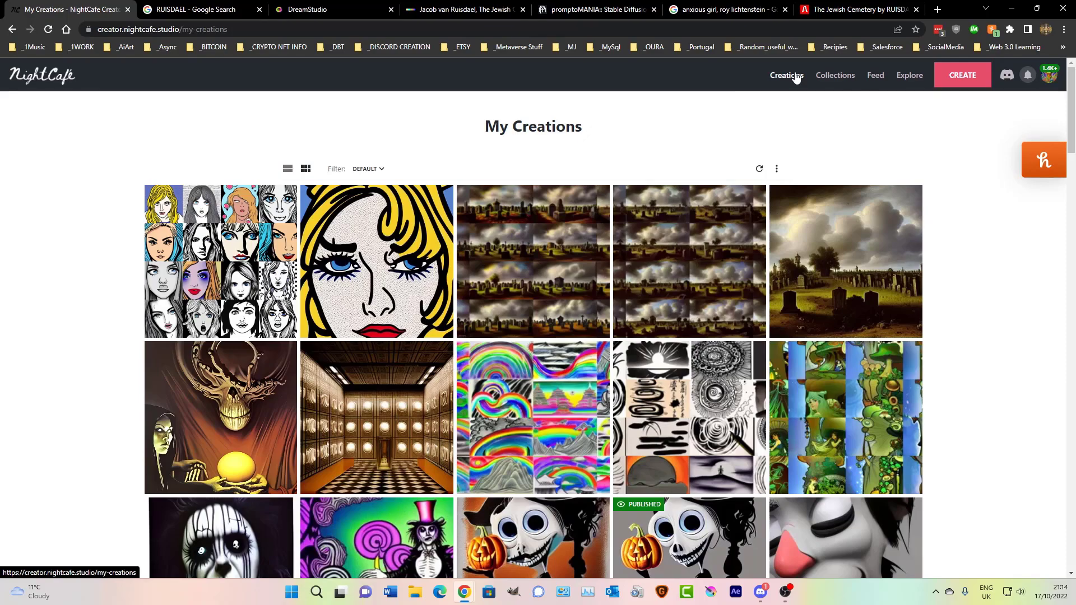
- Create a new collection titled "Artists that Work" in My Collections
{"action": "left_click", "coordinate": [836, 76]}
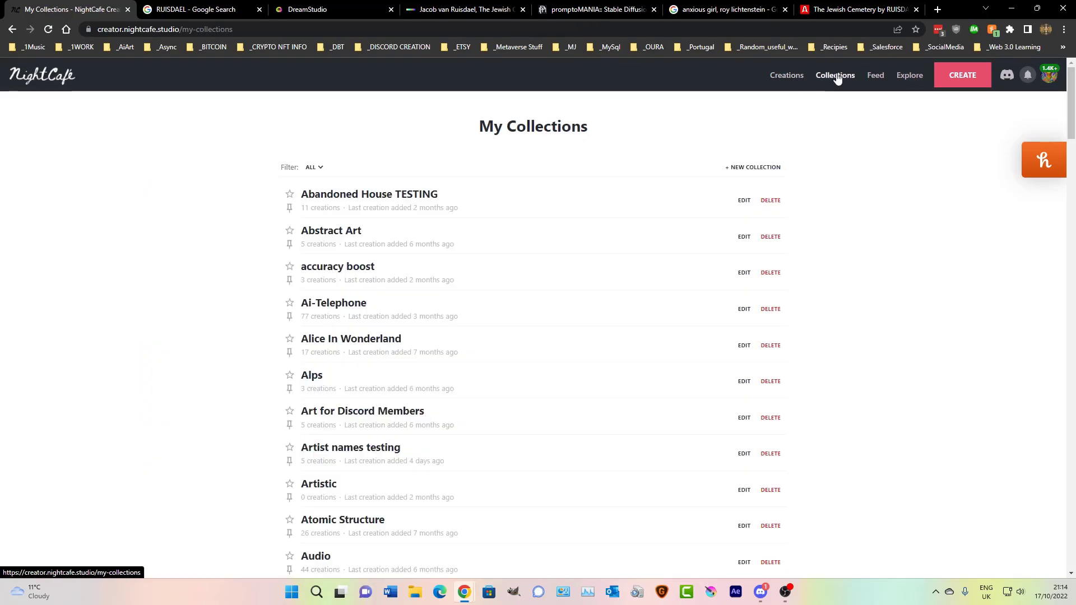
{"action": "left_click", "coordinate": [743, 167]}
{"action": "left_click", "coordinate": [492, 293]}
{"action": "type", "text": "Artists that Work"}
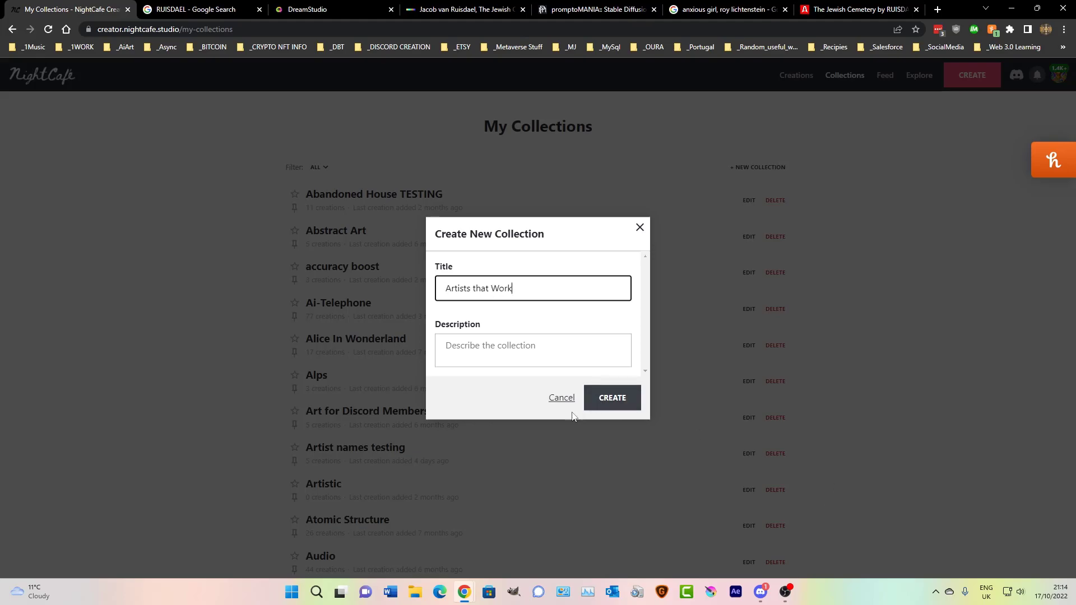
{"action": "left_click", "coordinate": [616, 399]}
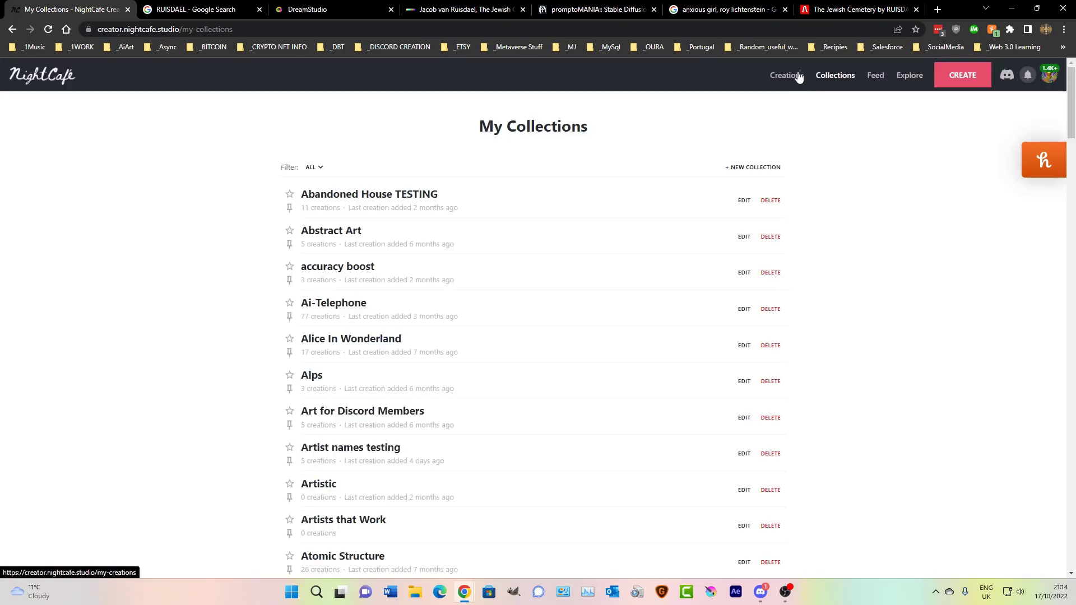
- Add the Roy Lichtenstein Anxious Girl creation in My Creations to the "Artists that Work" collection
{"action": "left_click", "coordinate": [786, 75]}
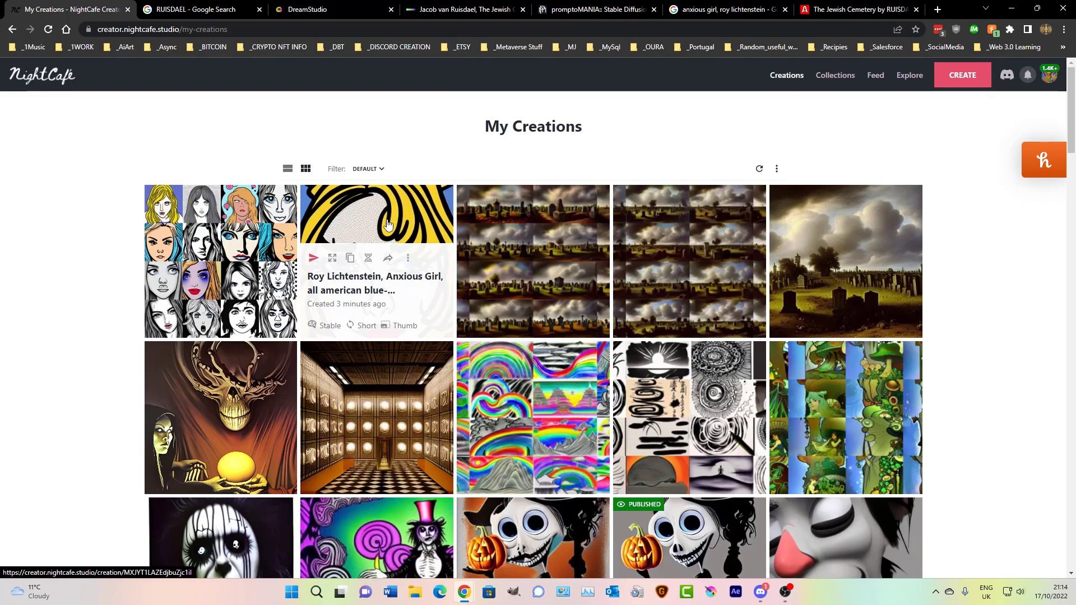
{"action": "left_click", "coordinate": [406, 259]}
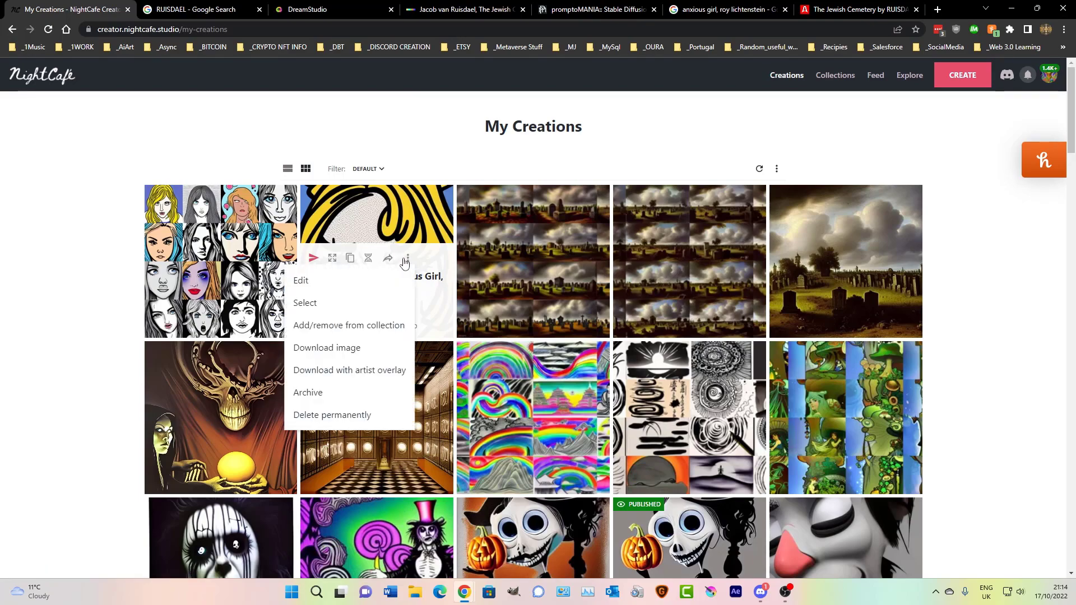
{"action": "left_click", "coordinate": [354, 299]}
{"action": "left_click", "coordinate": [381, 171]}
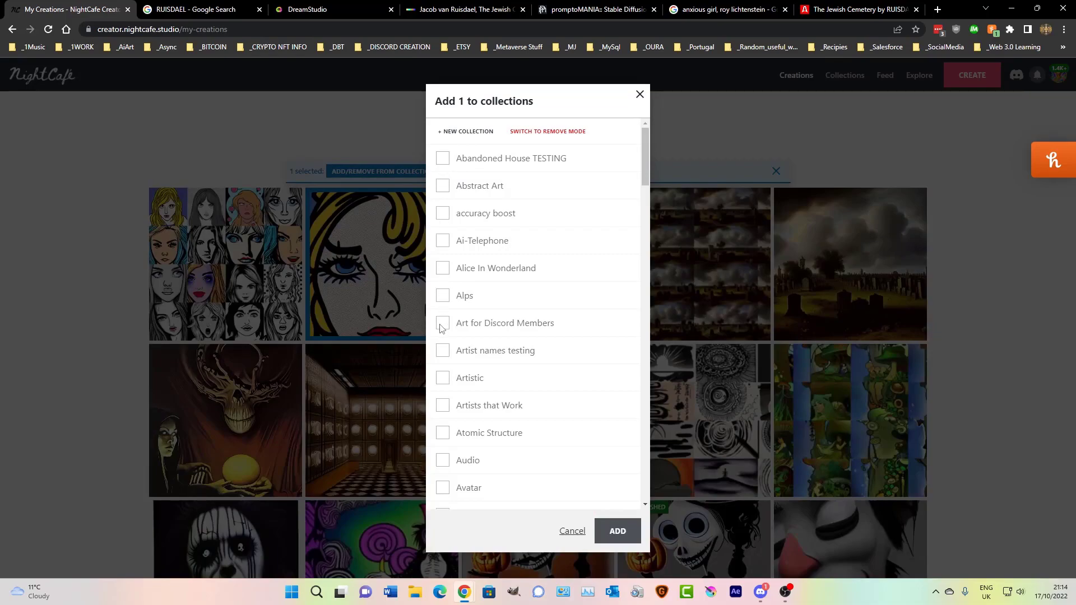
{"action": "left_click", "coordinate": [442, 406]}
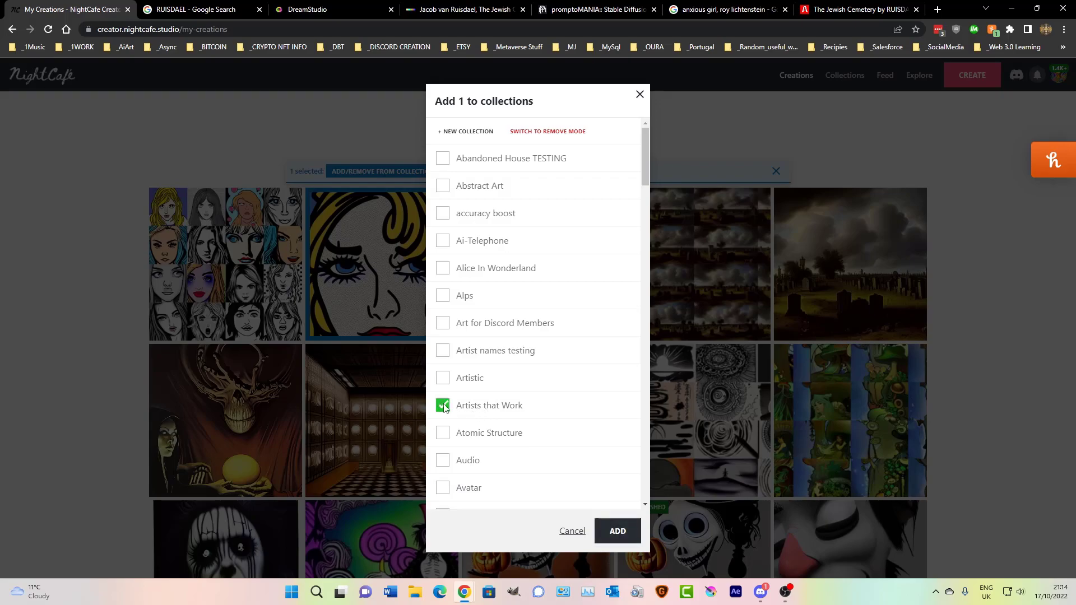
{"action": "left_click", "coordinate": [618, 531]}
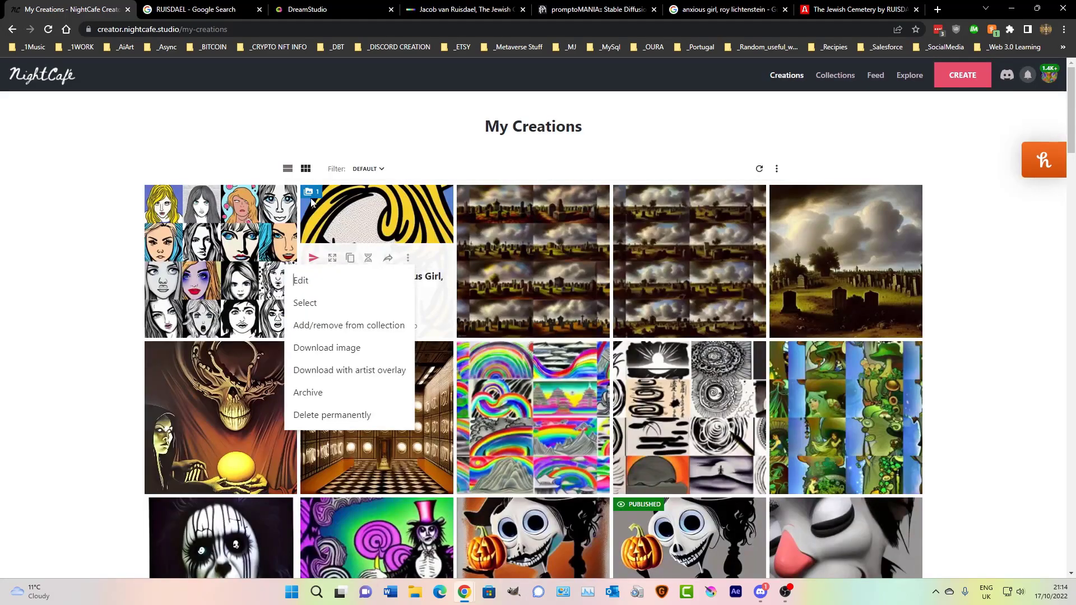
- Examine the image grid of the Anxious Girl creation made without the artist's name, and return to My Creations
{"action": "left_click", "coordinate": [262, 199]}
{"action": "left_click", "coordinate": [262, 199]}
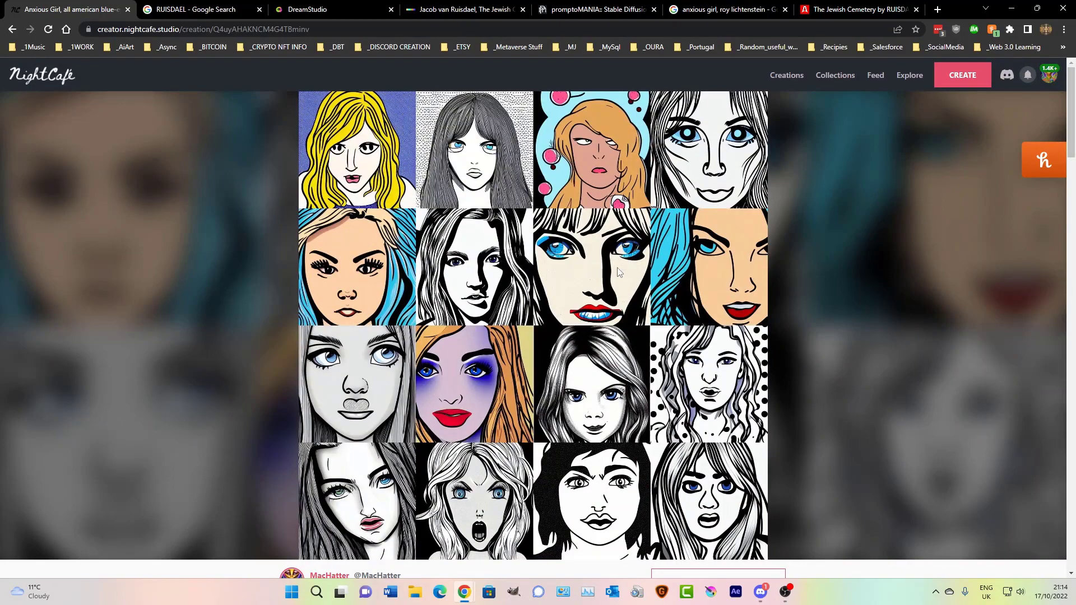
{"action": "scroll", "coordinate": [614, 256], "scroll_direction": "down", "scroll_amount": 3}
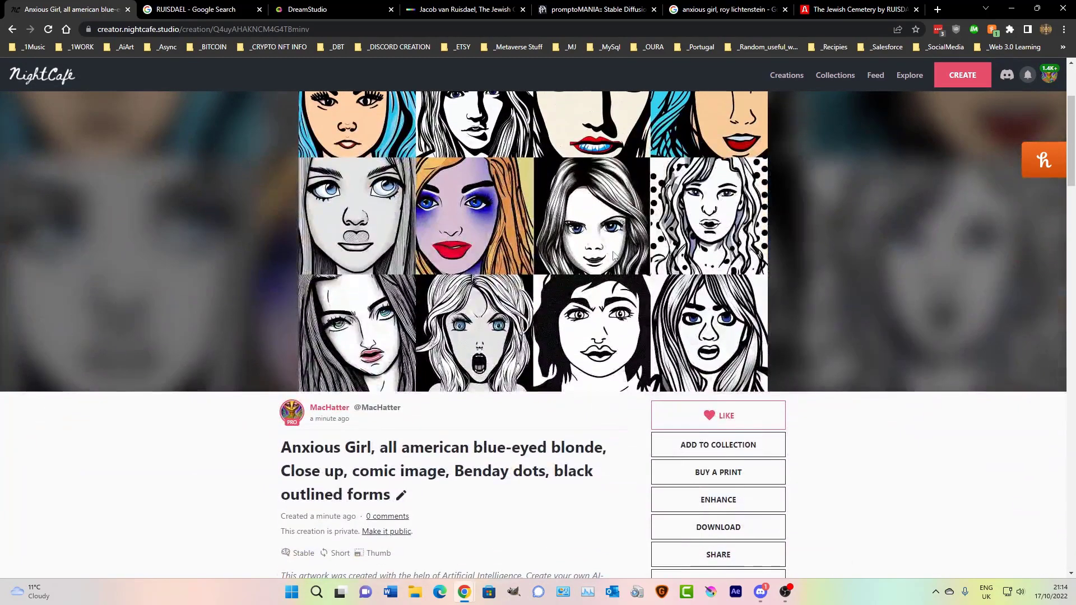
{"action": "scroll", "coordinate": [614, 257], "scroll_direction": "up", "scroll_amount": 3}
{"action": "left_click", "coordinate": [785, 80]}
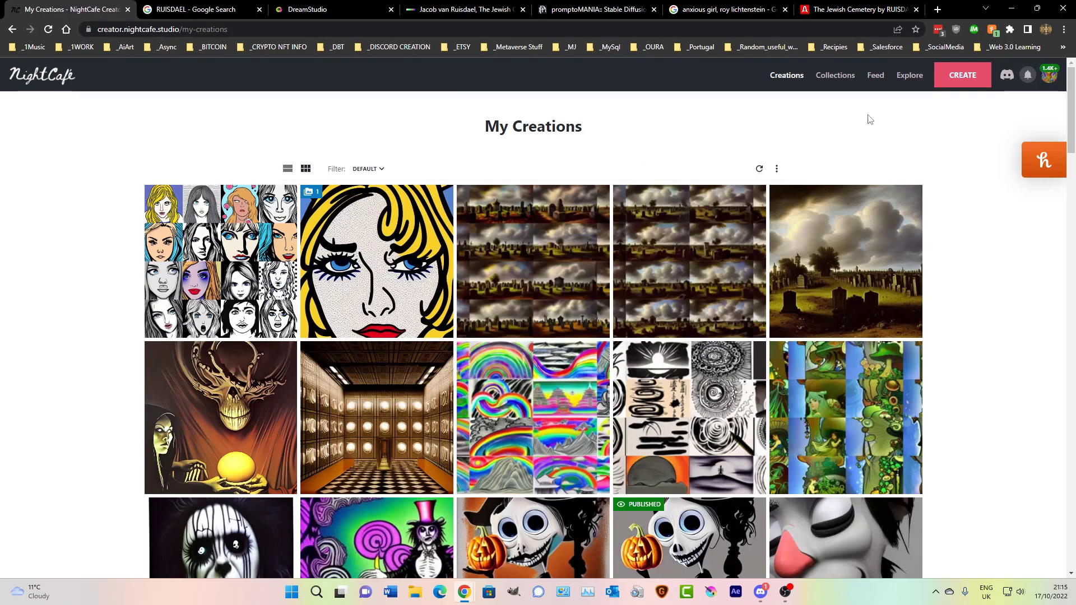
{"action": "left_click", "coordinate": [963, 77]}
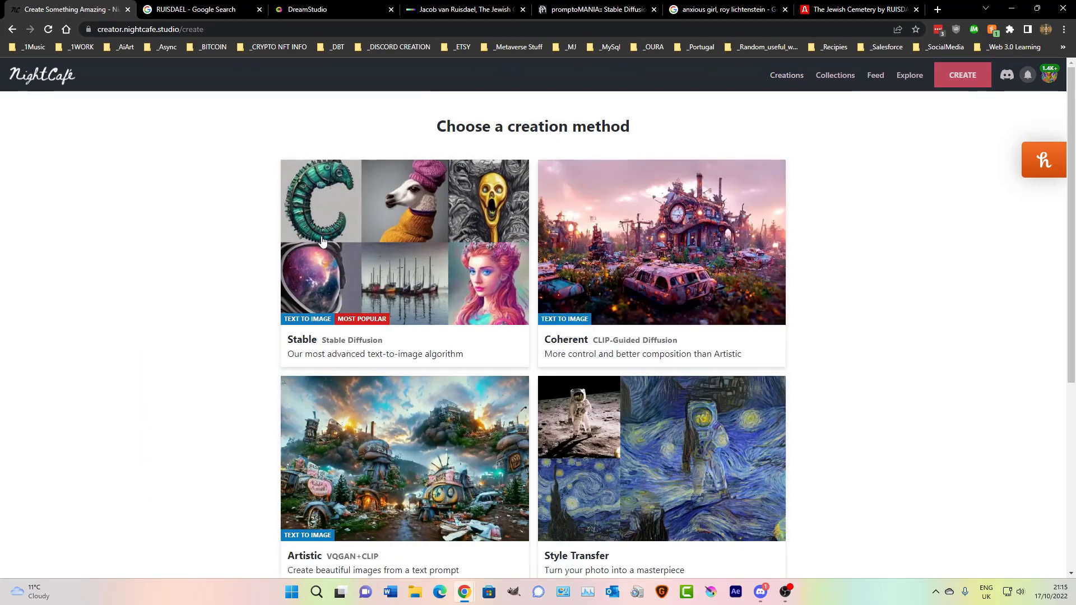
{"action": "left_click", "coordinate": [321, 241]}
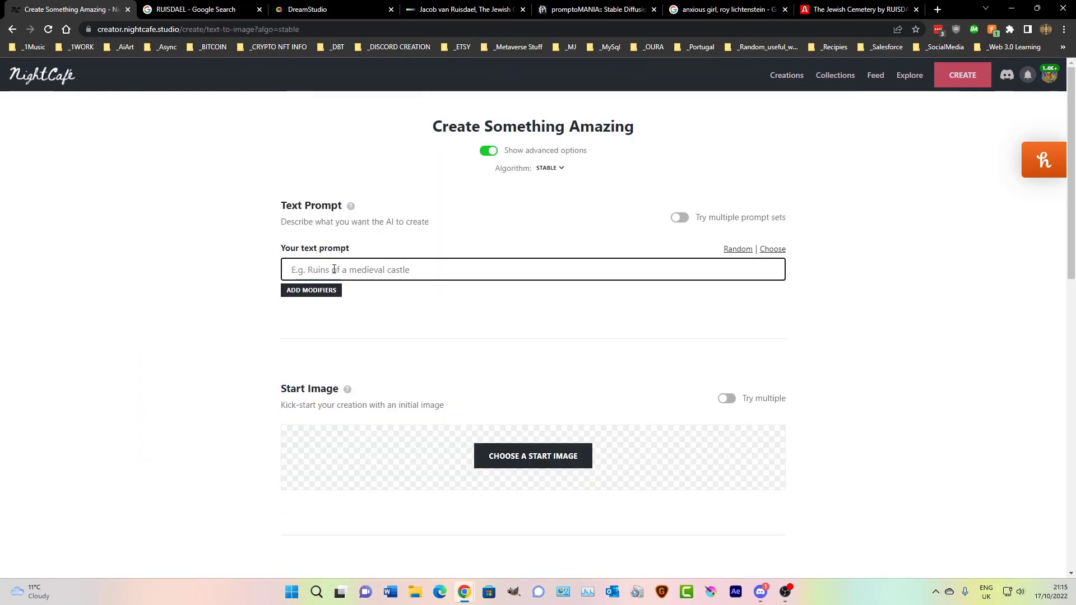
{"action": "left_click", "coordinate": [313, 9]}
{"action": "mouse_move", "coordinate": [307, 304]}
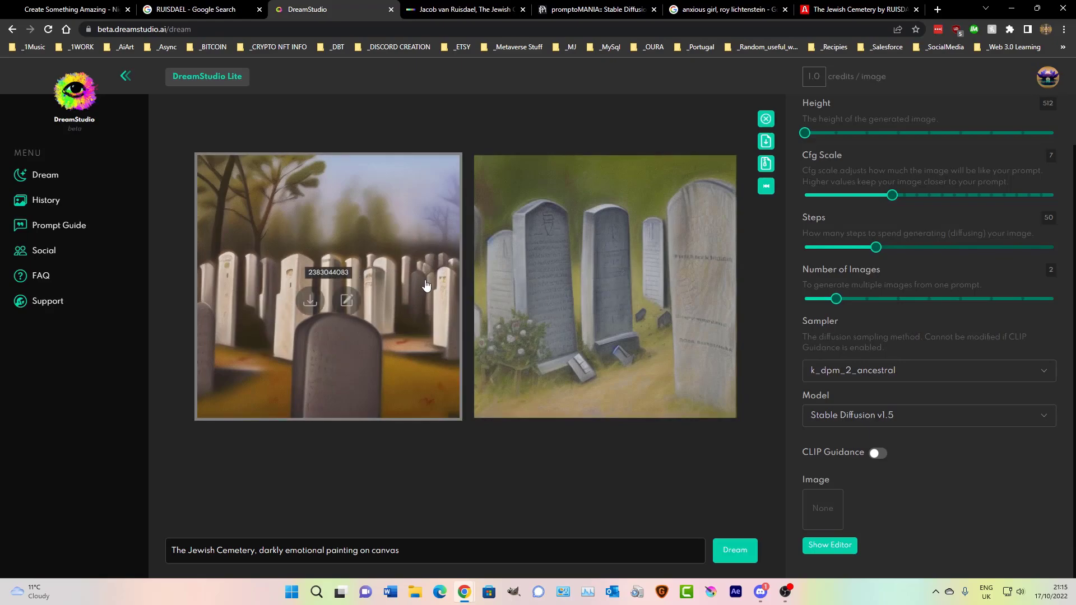
{"action": "triple_click", "coordinate": [417, 551]}
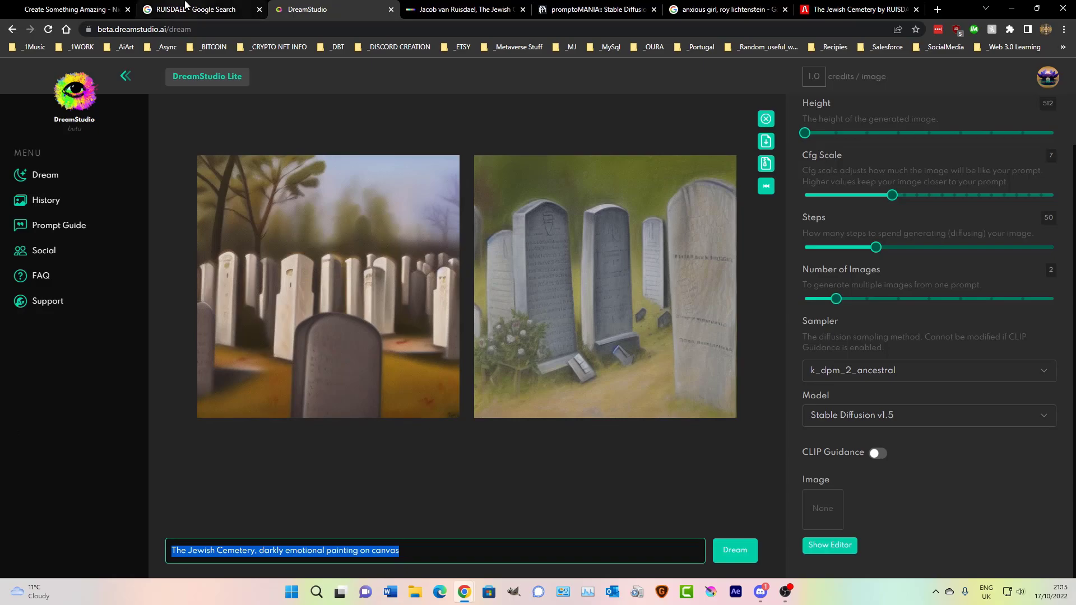
{"action": "left_click", "coordinate": [67, 16]}
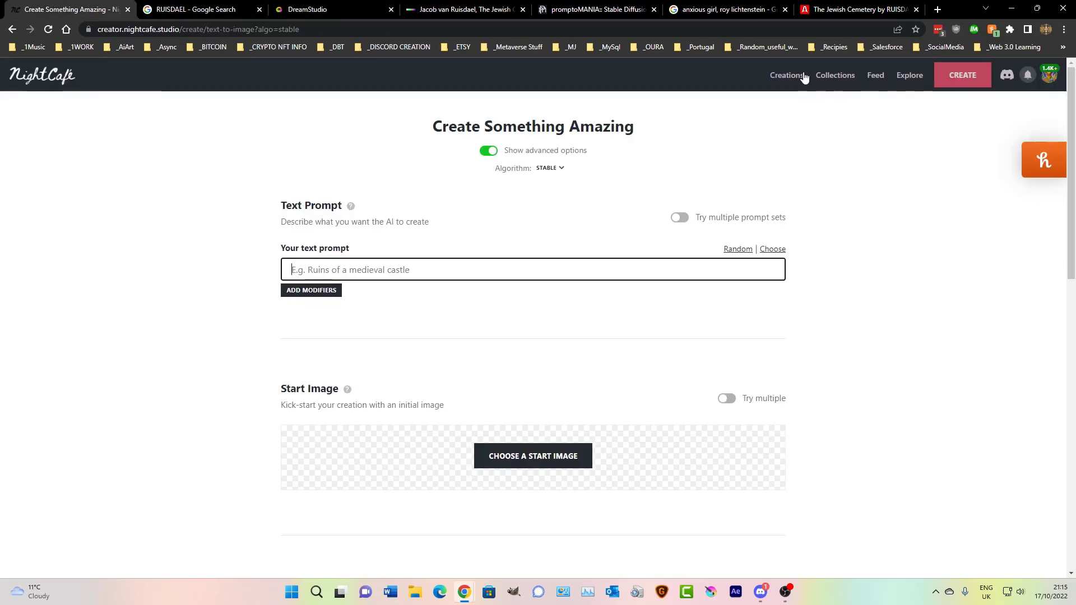
- Open the Roy Lichtenstein Anxious Girl creation from My Creations and copy its full prompt title
{"action": "left_click", "coordinate": [787, 75]}
{"action": "left_click", "coordinate": [305, 240]}
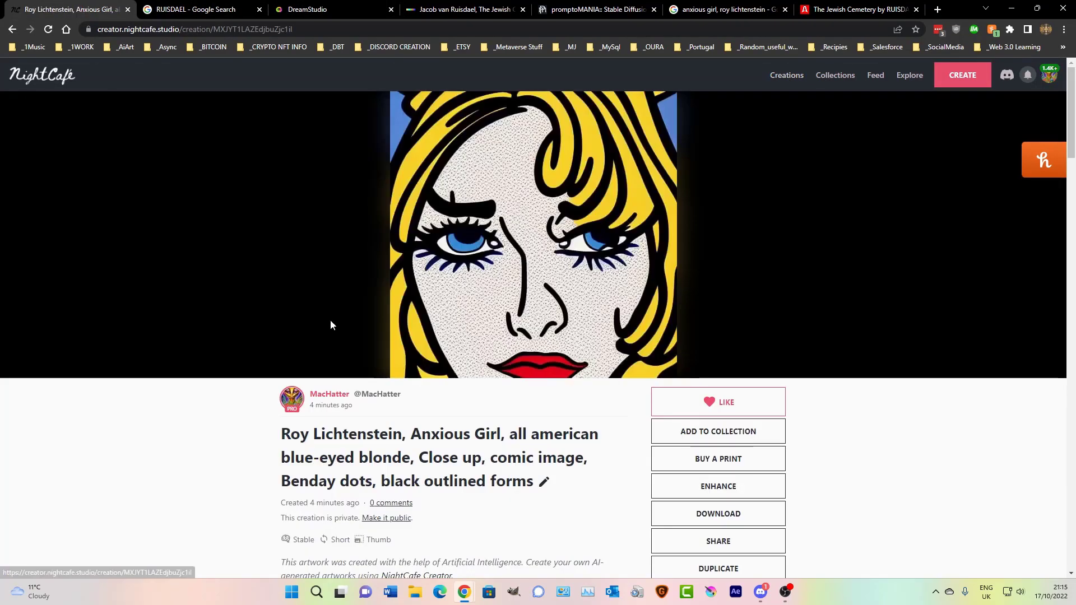
{"action": "left_click_drag", "start_coordinate": [532, 485], "coordinate": [282, 434]}
{"action": "right_click", "coordinate": [292, 445]}
{"action": "left_click", "coordinate": [297, 446]}
- Switch to DreamStudio, replace the Jewish Cemetery prompt with the copied Roy Lichtenstein Anxious Girl prompt, and generate the images
{"action": "left_click", "coordinate": [317, 10]}
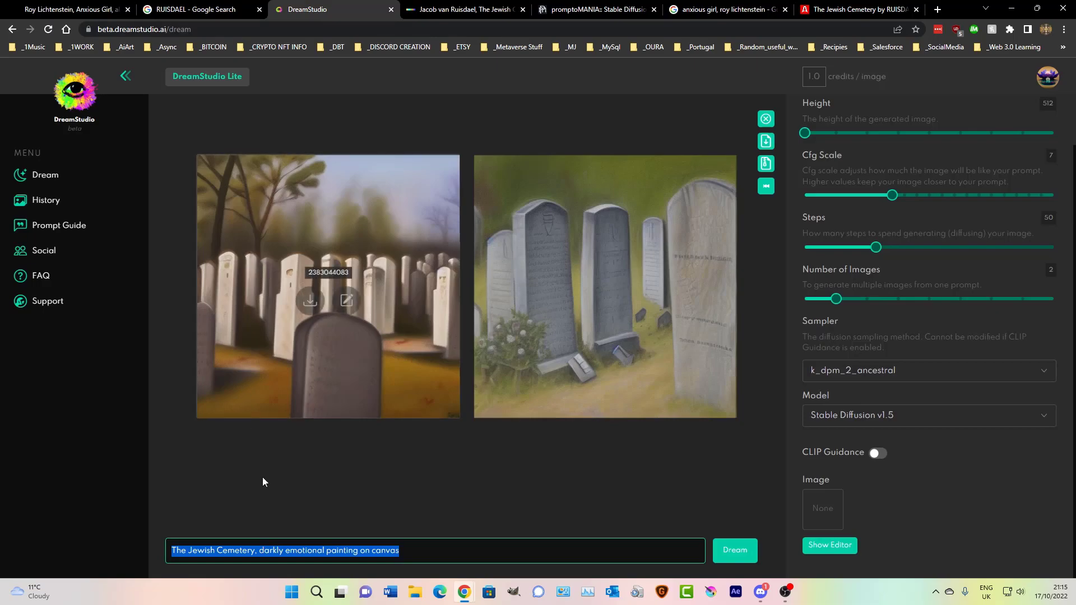
{"action": "left_click_drag", "start_coordinate": [401, 551], "coordinate": [54, 542]}
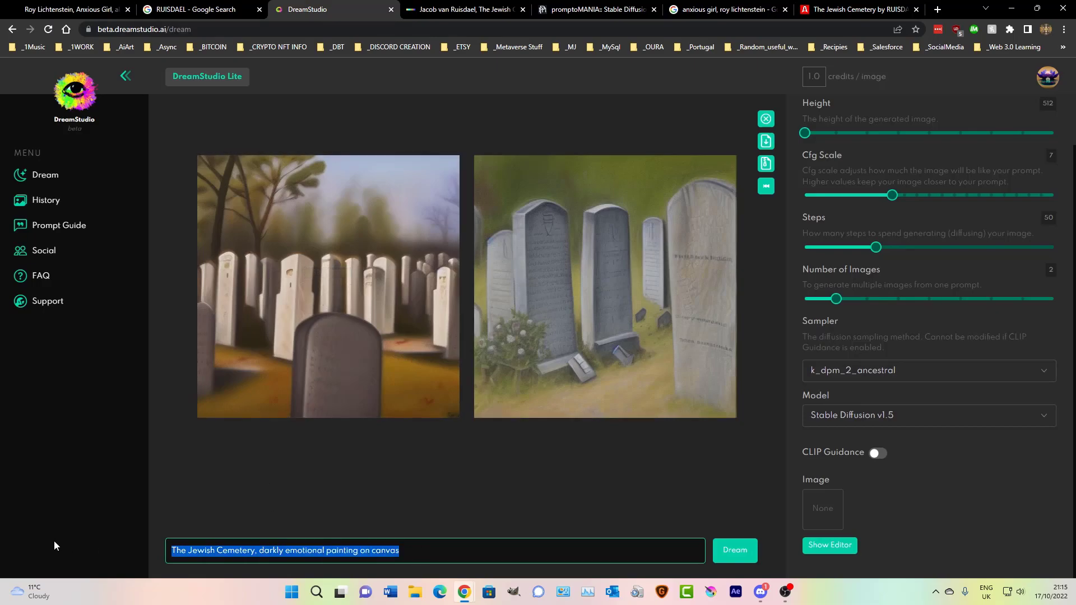
{"action": "key", "text": "ctrl+v"}
{"action": "left_click", "coordinate": [741, 551]}
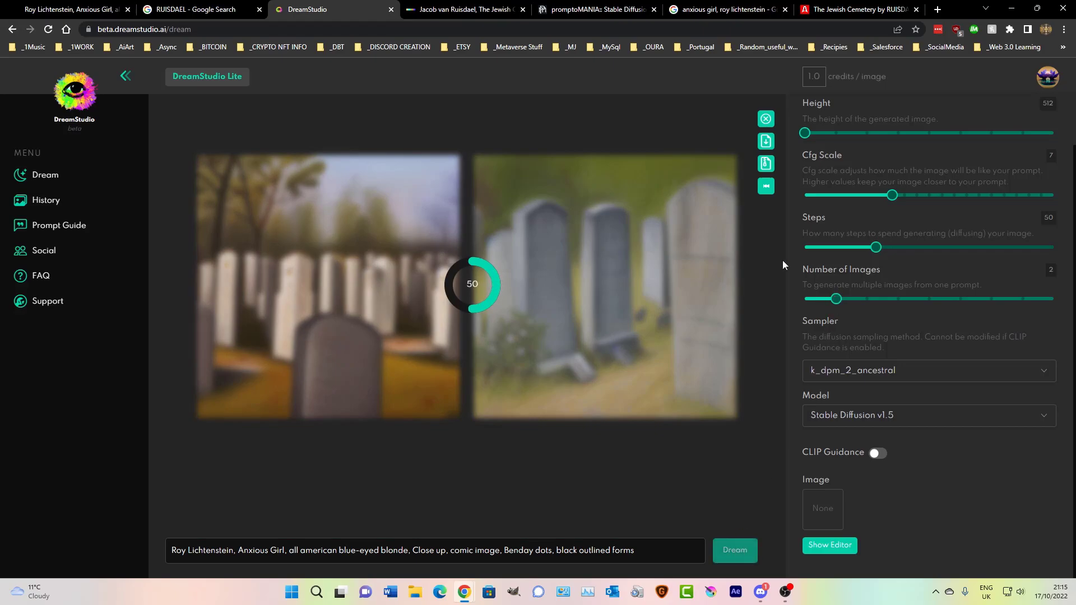
- Switch to DALL-E, replace the description with the copied Roy Lichtenstein Anxious Girl prompt, and generate its images
{"action": "left_click", "coordinate": [471, 13]}
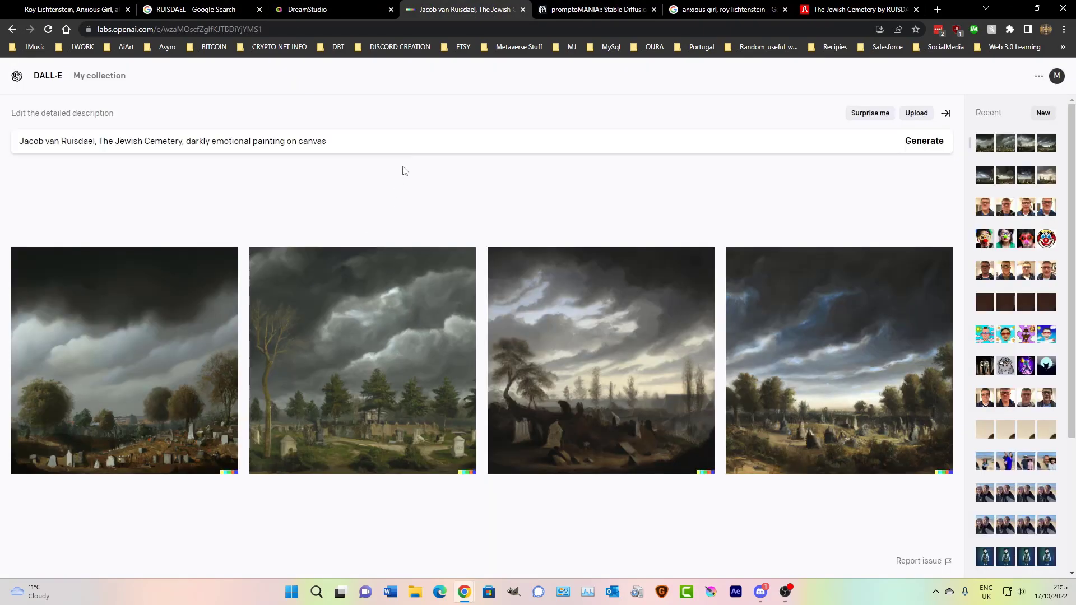
{"action": "triple_click", "coordinate": [314, 142]}
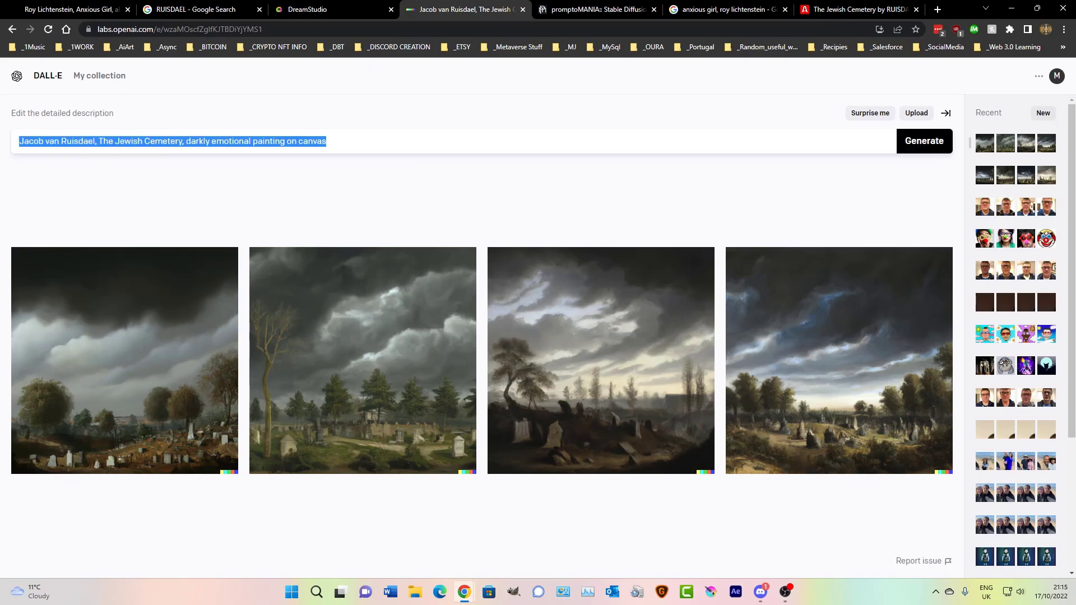
{"action": "key", "text": "ctrl+v"}
{"action": "key", "text": "Return"}
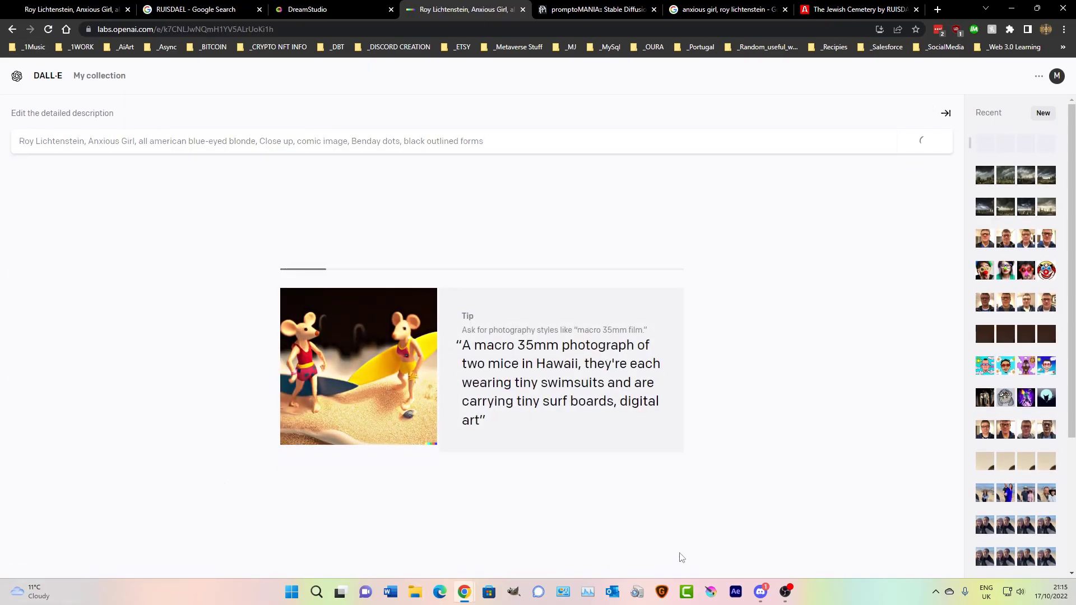
- Switch to Discord, submit the copied Roy Lichtenstein Anxious Girl prompt to Midjourney with the /imagine command, and return to the browser
{"action": "mouse_move", "coordinate": [760, 592]}
{"action": "left_click", "coordinate": [714, 559]}
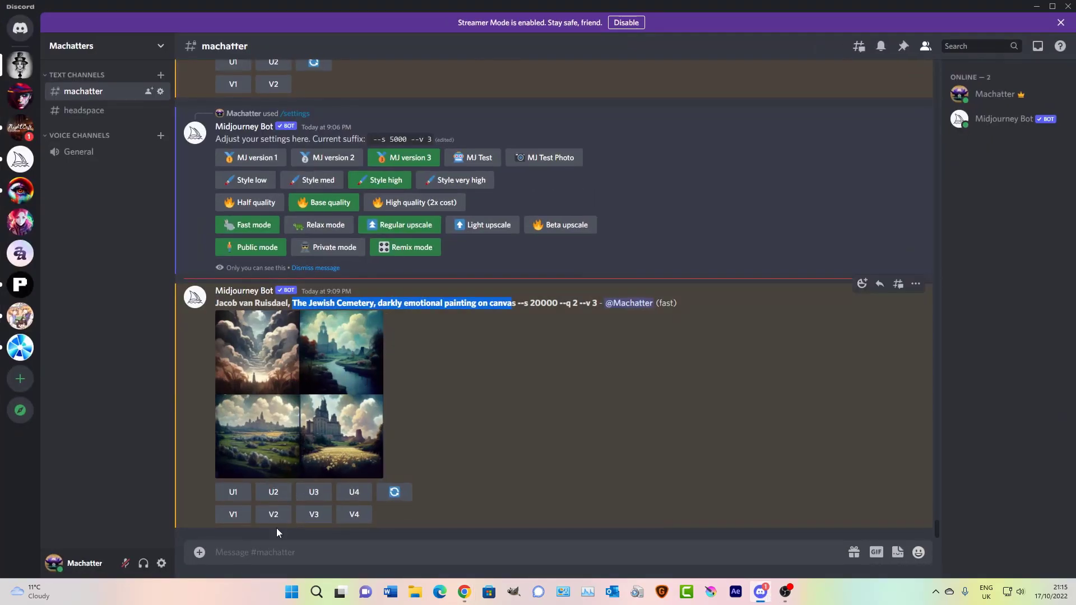
{"action": "left_click", "coordinate": [269, 552]}
{"action": "type", "text": "/imag"}
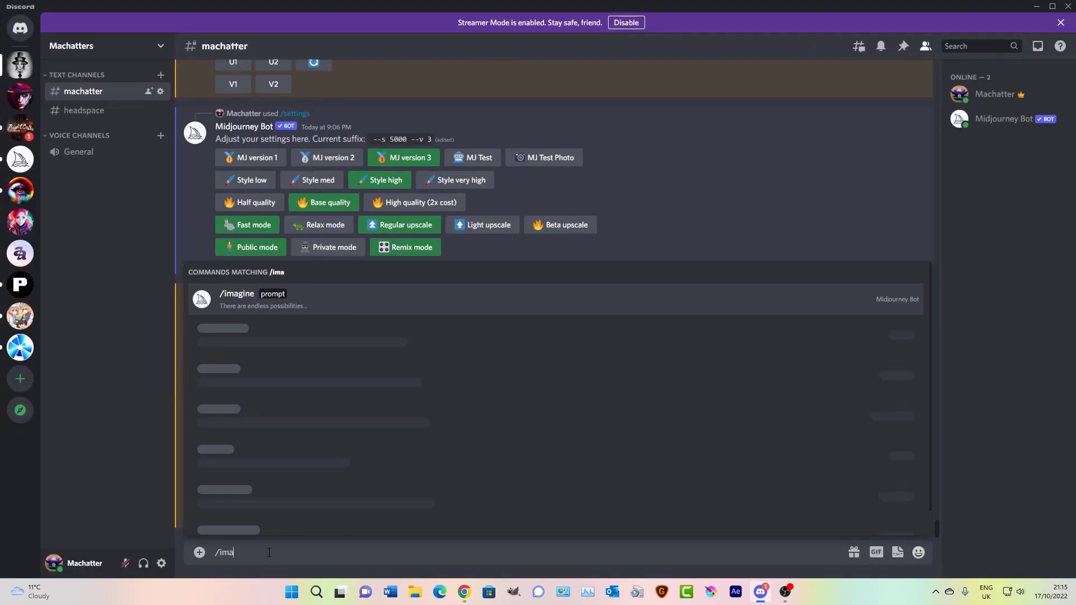
{"action": "key", "text": "Tab"}
{"action": "key", "text": "ctrl+v"}
{"action": "key", "text": "Return"}
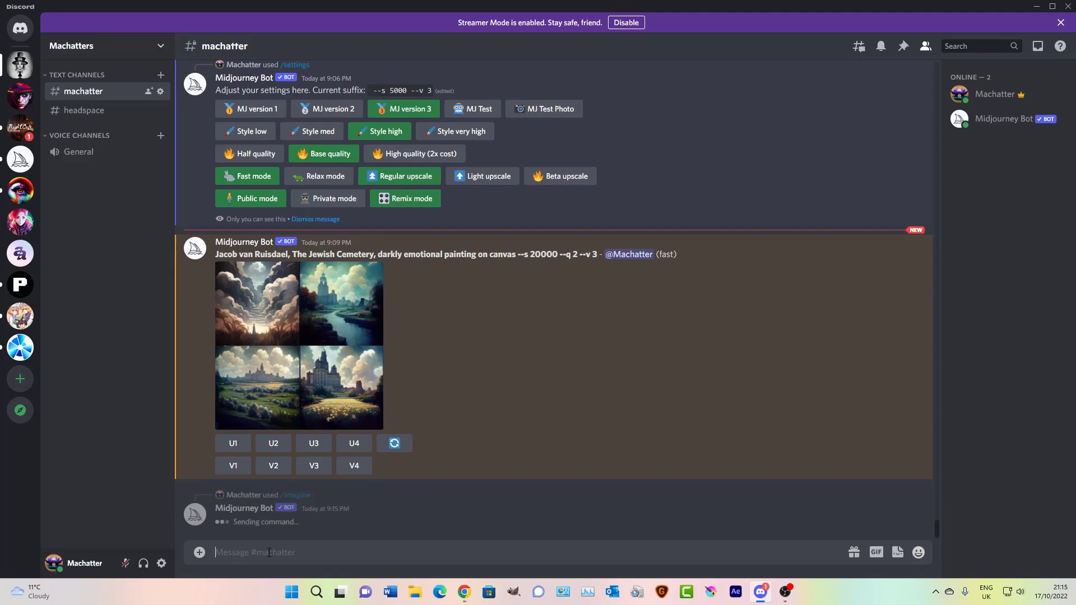
{"action": "left_click", "coordinate": [1036, 6]}
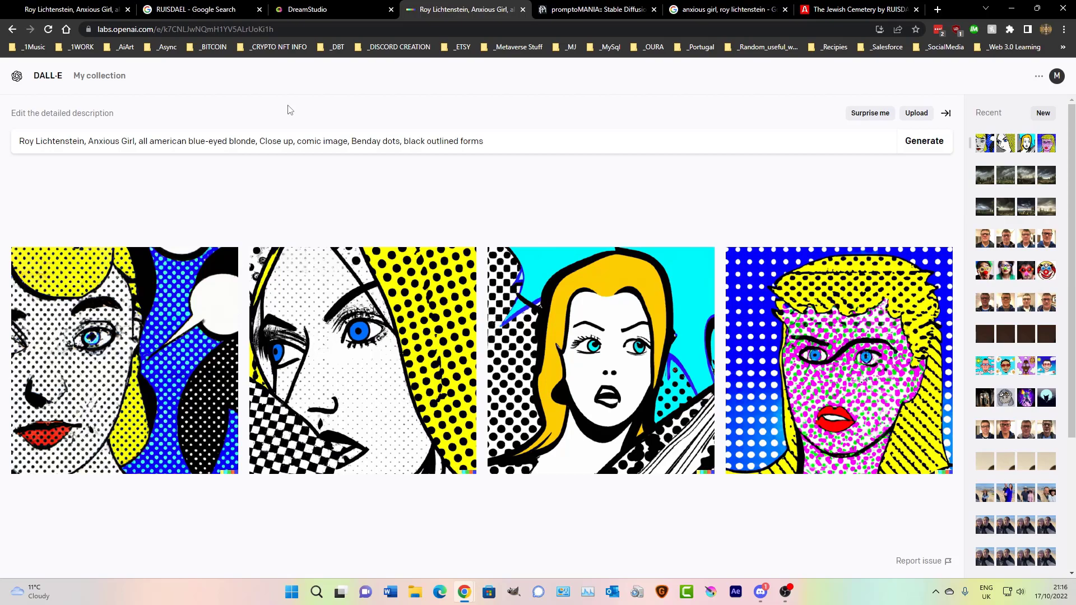
- In DreamStudio, enable CLIP Guidance, set the number of images to 9, and regenerate the Roy Lichtenstein prompt
{"action": "left_click", "coordinate": [297, 11]}
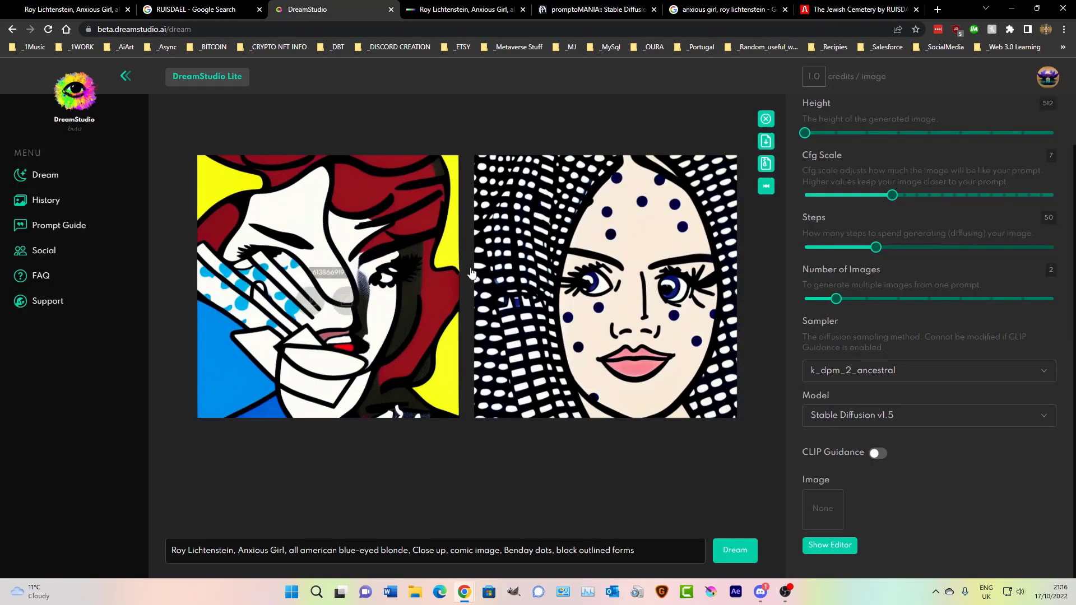
{"action": "left_click", "coordinate": [878, 453]}
{"action": "left_click_drag", "start_coordinate": [836, 299], "coordinate": [1054, 302]}
{"action": "left_click", "coordinate": [736, 555]}
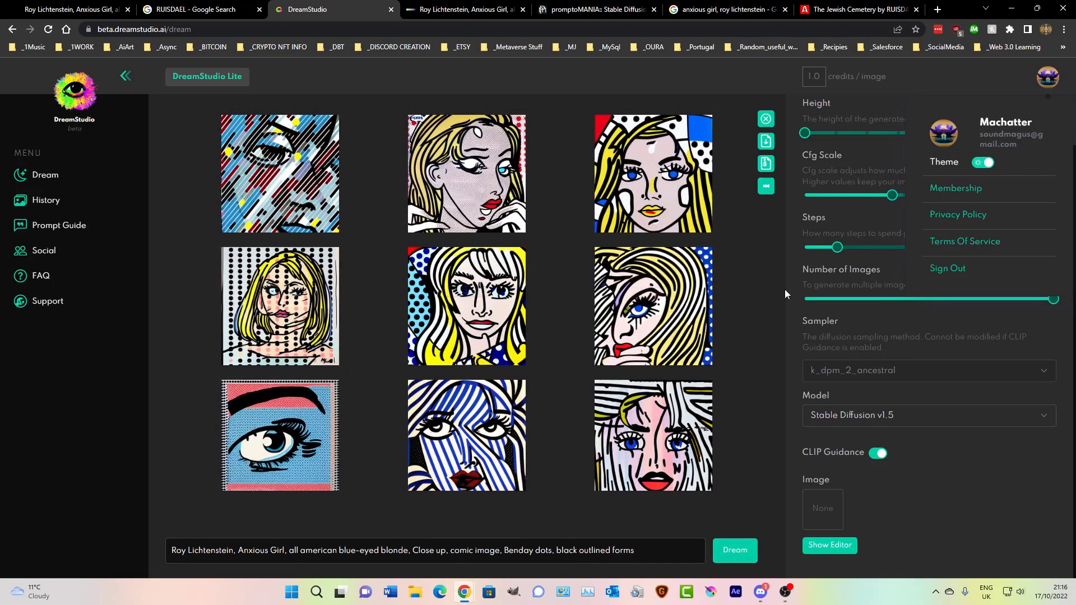
- Check the remaining generation credit on the account's Membership page, and return to the Dream page
{"action": "left_click", "coordinate": [1055, 81]}
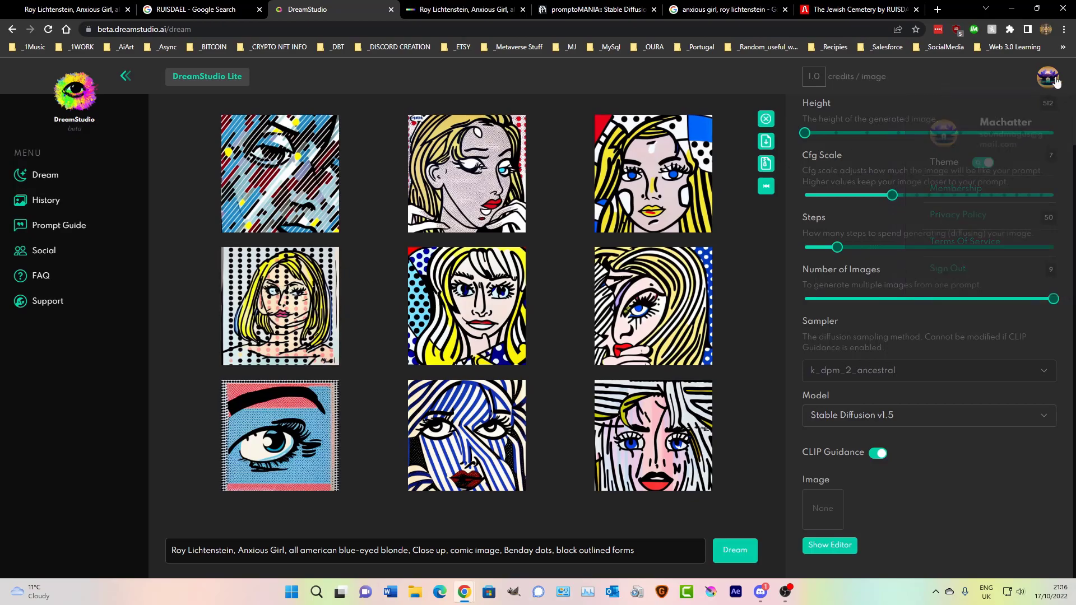
{"action": "left_click", "coordinate": [1047, 79]}
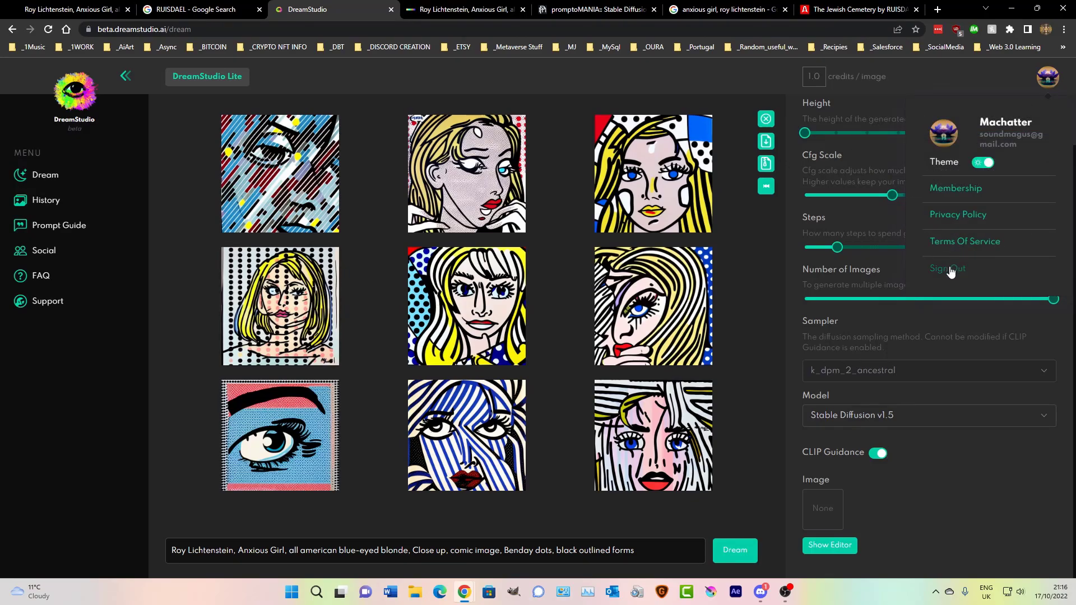
{"action": "left_click", "coordinate": [953, 195]}
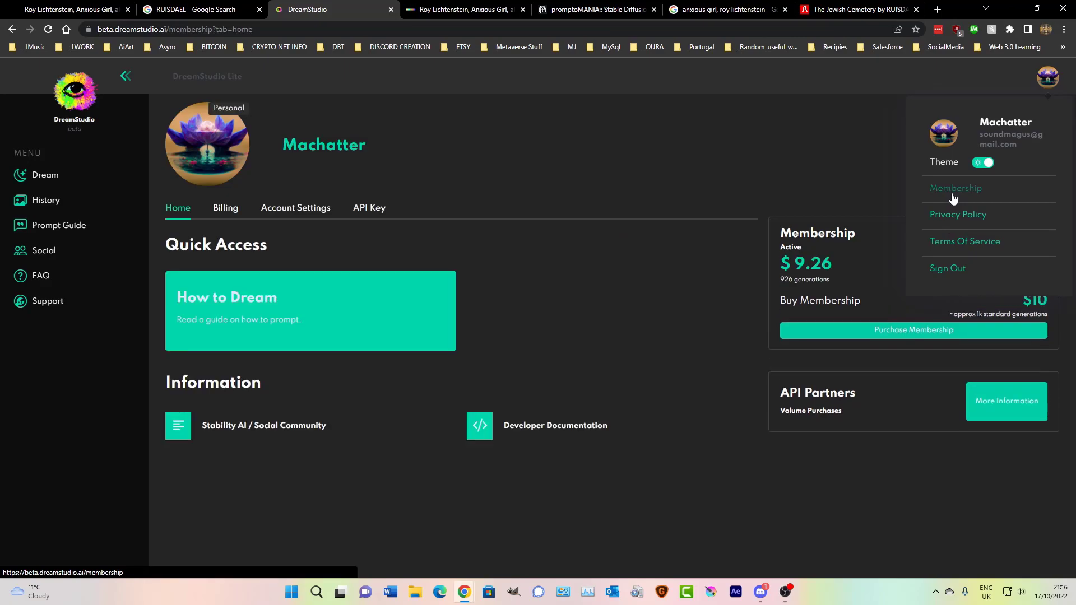
{"action": "left_click", "coordinate": [126, 76]}
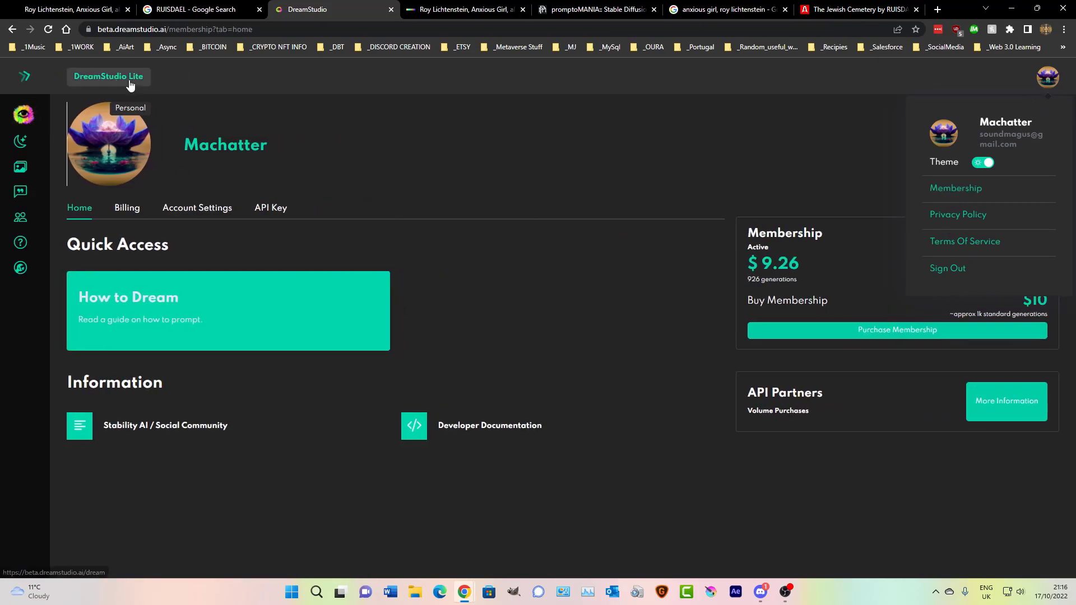
{"action": "left_click", "coordinate": [21, 77]}
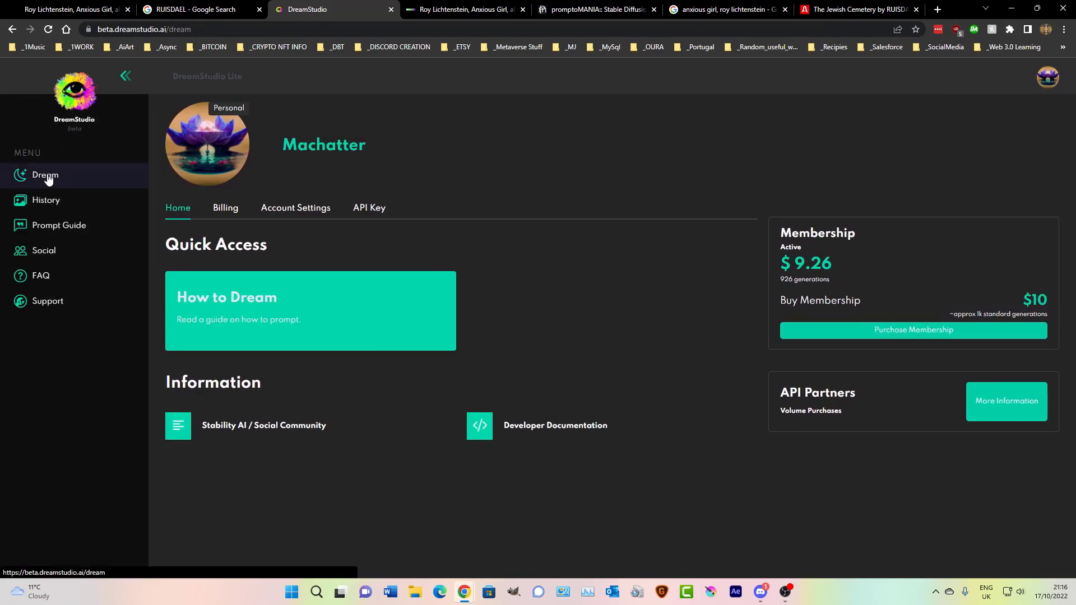
{"action": "left_click", "coordinate": [41, 174]}
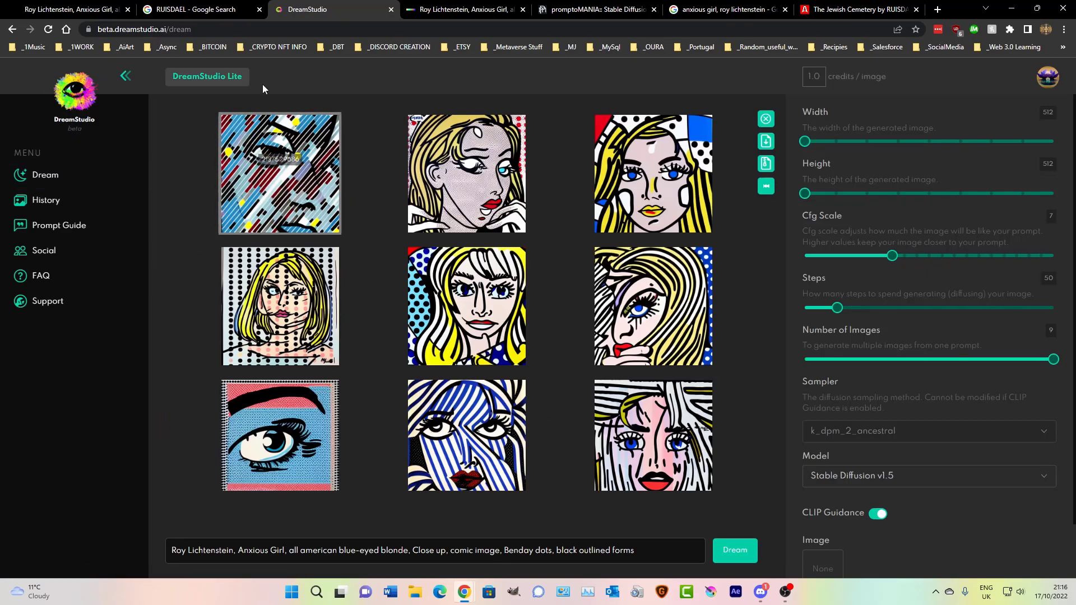
- Revisit My Creations in NightCafe, and switch to Discord to examine Midjourney's Roy Lichtenstein Anxious Girl images
{"action": "left_click", "coordinate": [92, 8]}
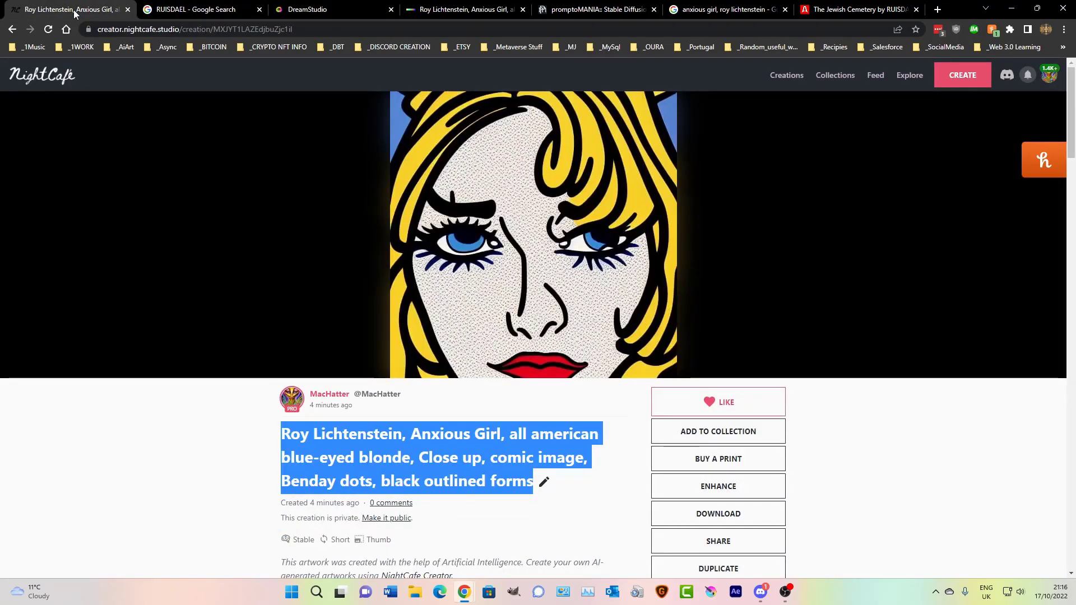
{"action": "left_click", "coordinate": [769, 76]}
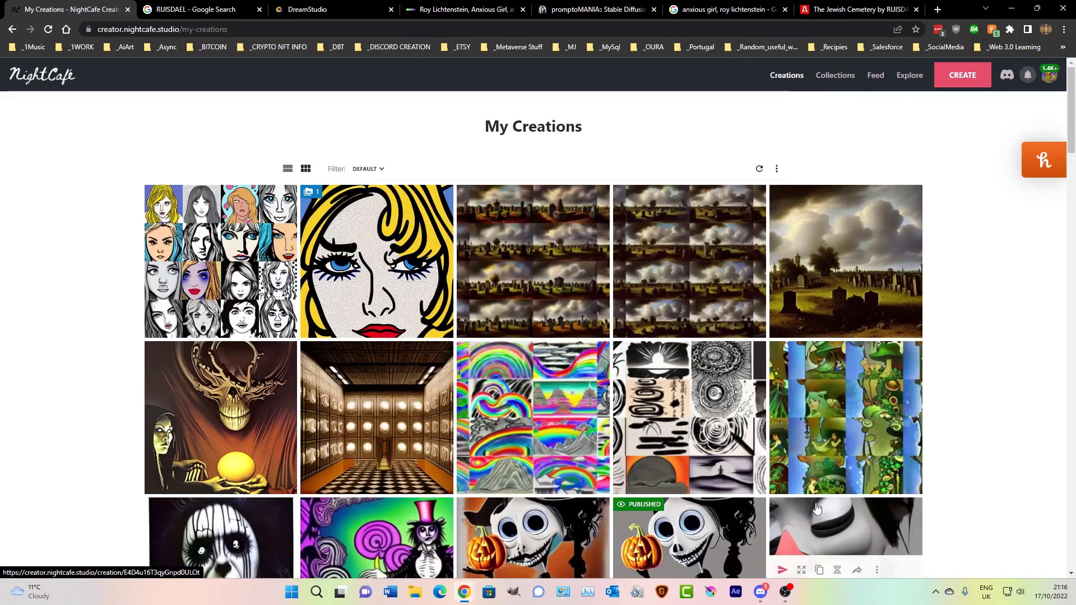
{"action": "left_click", "coordinate": [761, 592]}
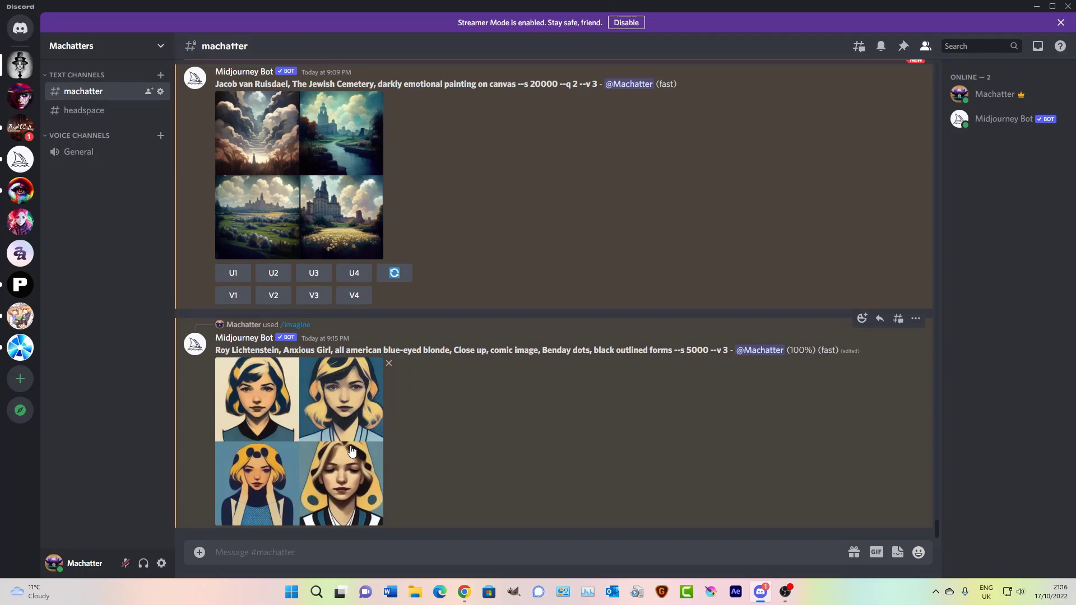
- Switch the Midjourney model setting from version 3 to MJ Test
{"action": "scroll", "coordinate": [559, 329], "scroll_direction": "up", "scroll_amount": 6}
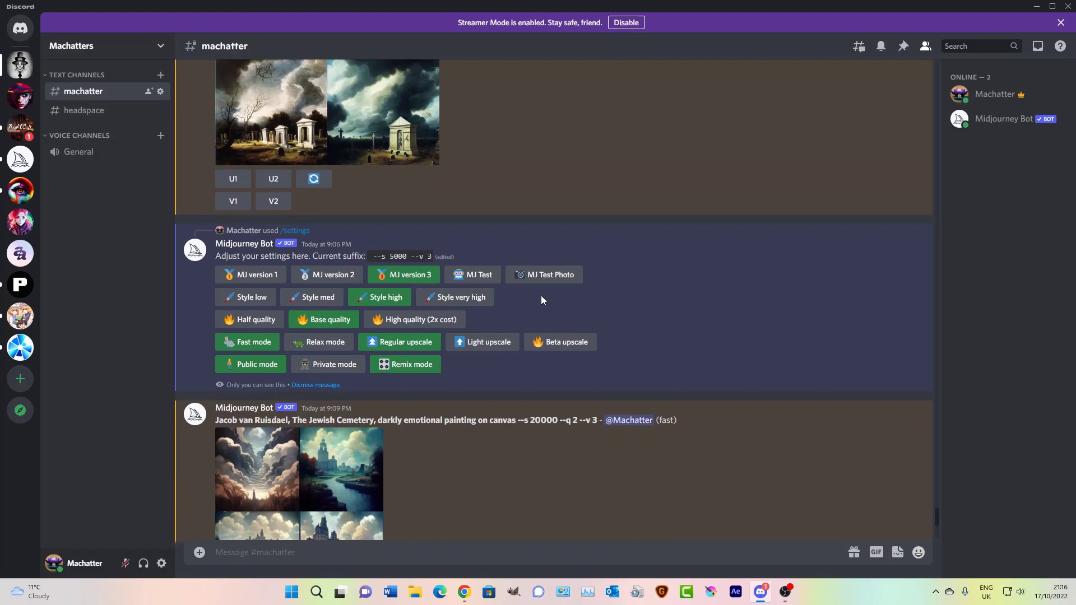
{"action": "left_click", "coordinate": [475, 275]}
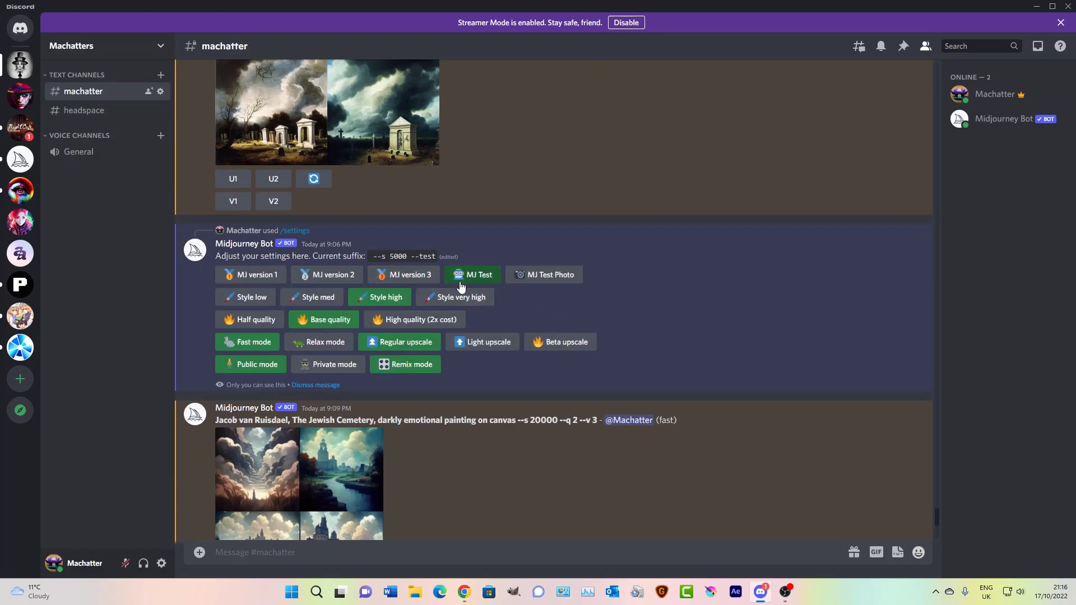
{"action": "scroll", "coordinate": [483, 411], "scroll_direction": "down", "scroll_amount": 7}
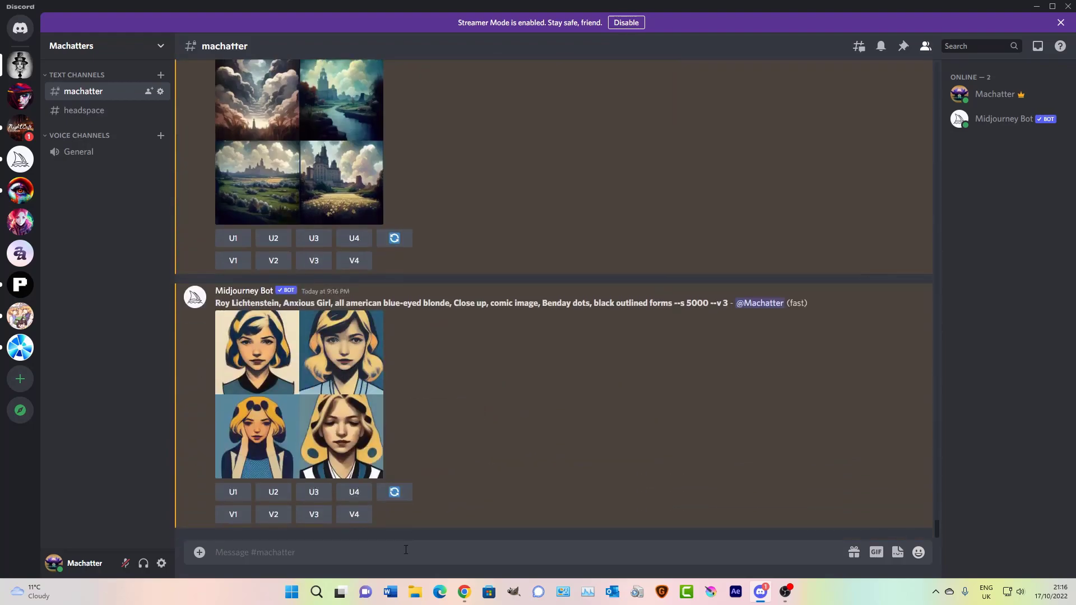
{"action": "type", "text": "/settings"}
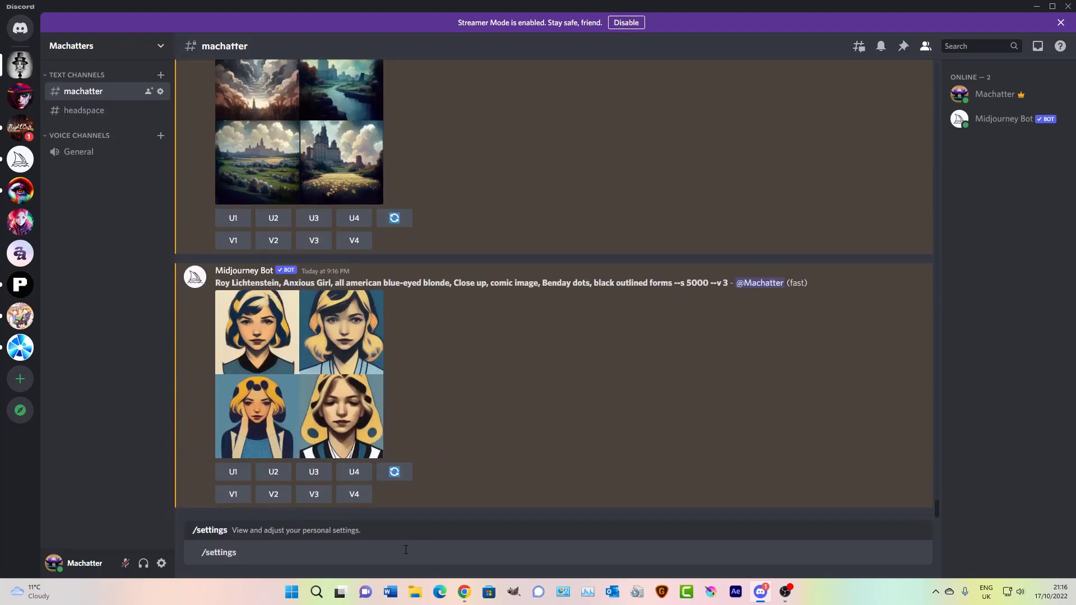
{"action": "key", "text": "ctrl+a"}
{"action": "key", "text": "BackSpace"}
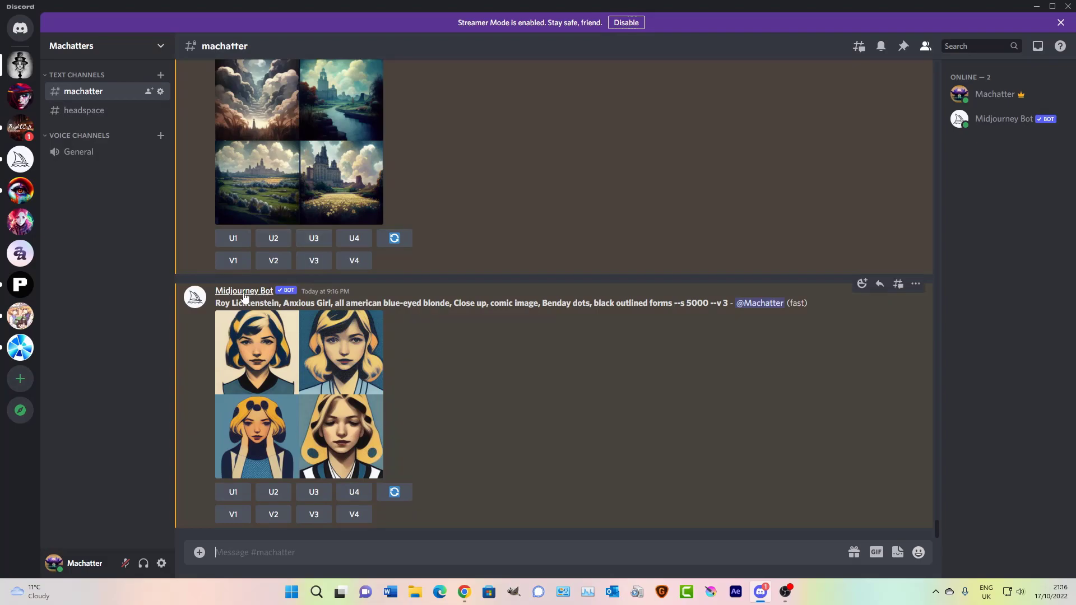
- Copy the Roy Lichtenstein Anxious Girl prompt from the latest result, resubmit it to Midjourney with /imagine, and return to the browser
{"action": "left_click_drag", "start_coordinate": [215, 305], "coordinate": [669, 303]}
{"action": "right_click", "coordinate": [670, 304]}
{"action": "left_click", "coordinate": [728, 313]}
{"action": "left_click", "coordinate": [487, 553]}
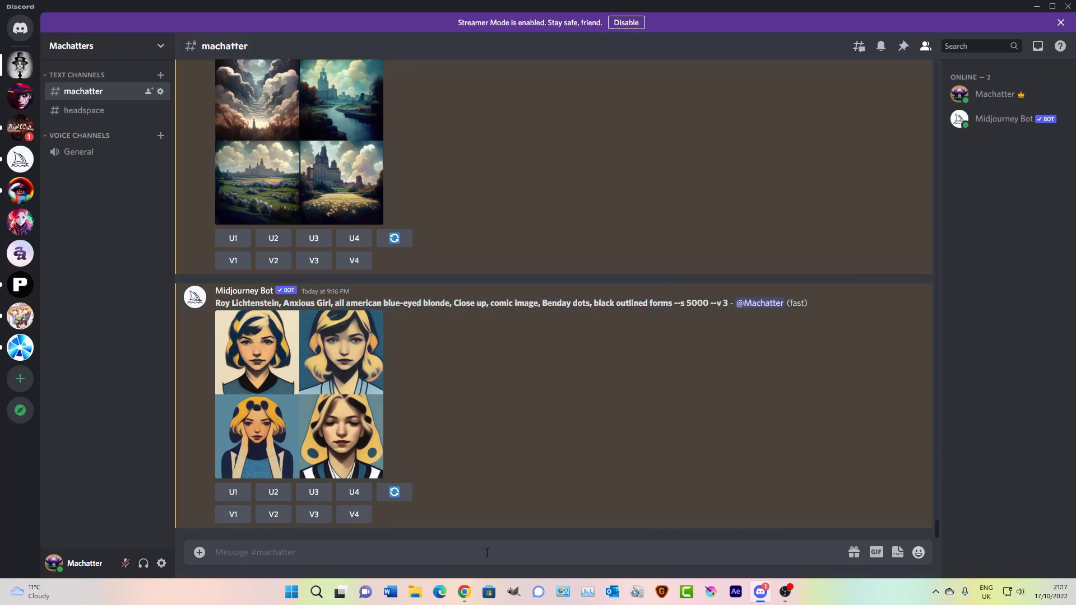
{"action": "type", "text": "/imagine"}
{"action": "key", "text": "Tab"}
{"action": "key", "text": "ctrl+v"}
{"action": "key", "text": "Return"}
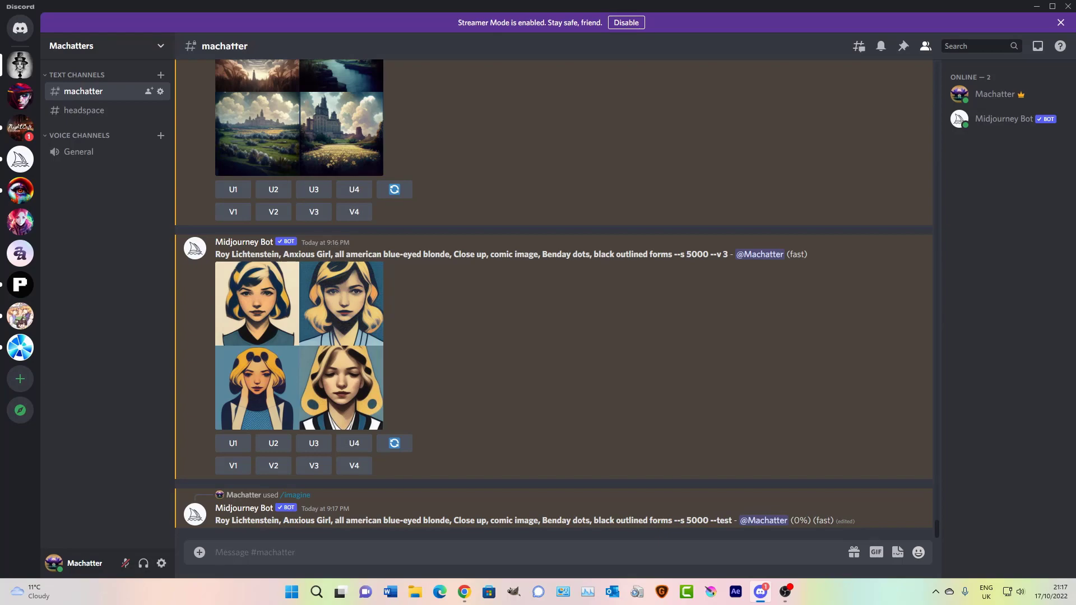
{"action": "key", "text": "alt+Tab"}
{"action": "key", "text": "alt+Tab"}
{"action": "key", "text": "alt+Tab"}
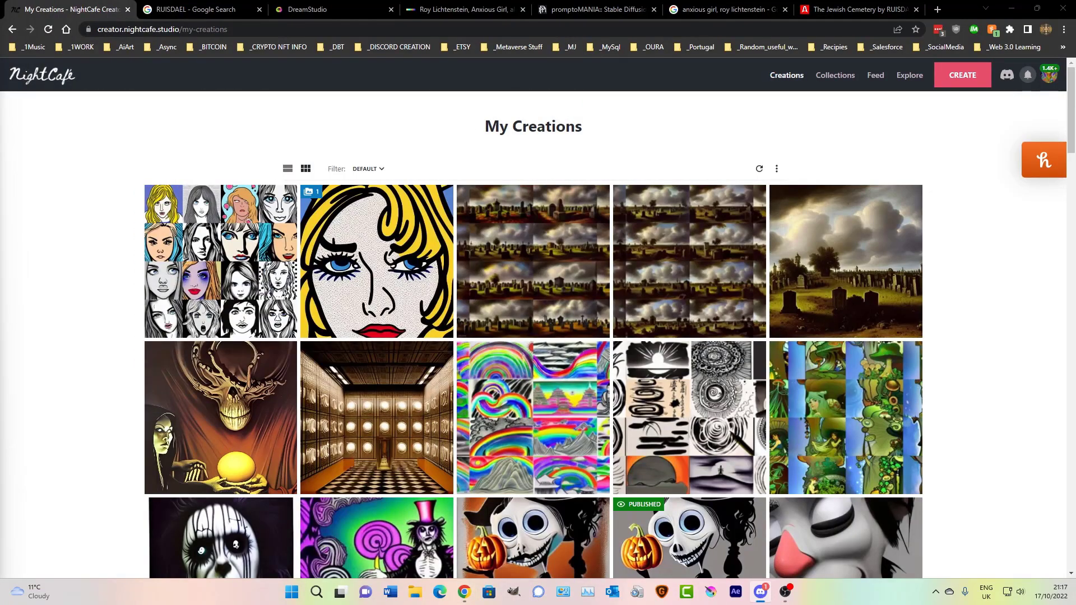
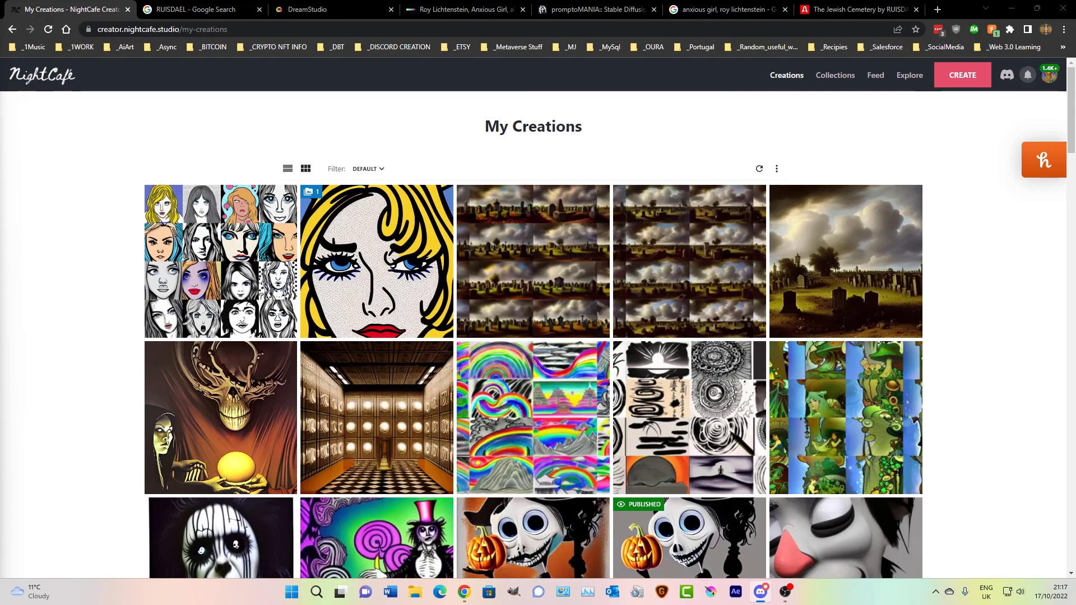
- Check the rendering progress of Midjourney's test-model Lichtenstein images against the Benday dots wording in Discord, and go back to NightCafe
{"action": "key", "text": "alt+Tab"}
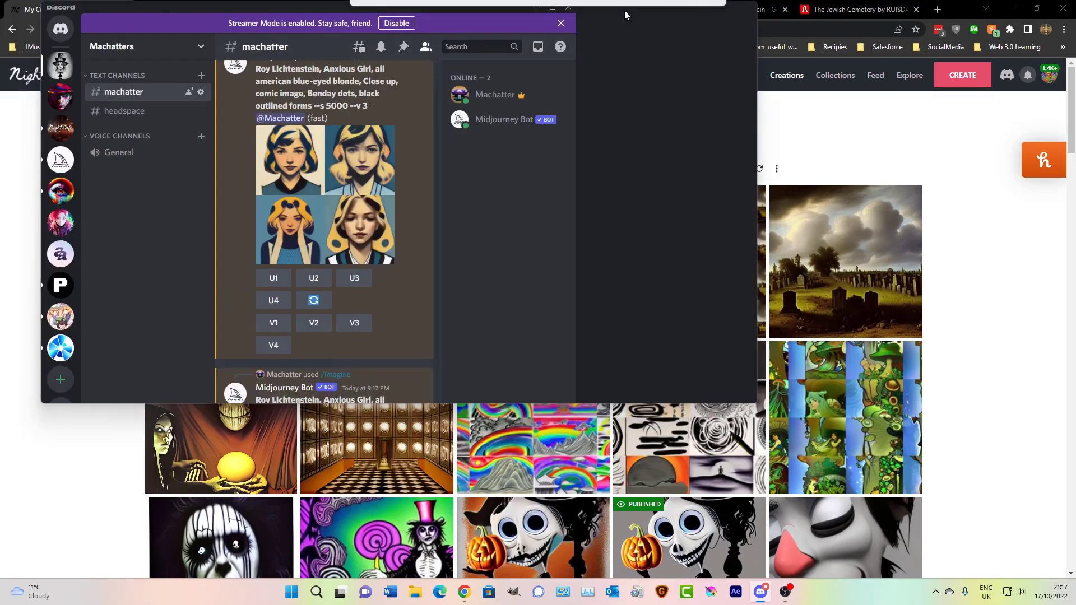
{"action": "left_click", "coordinate": [734, 7]}
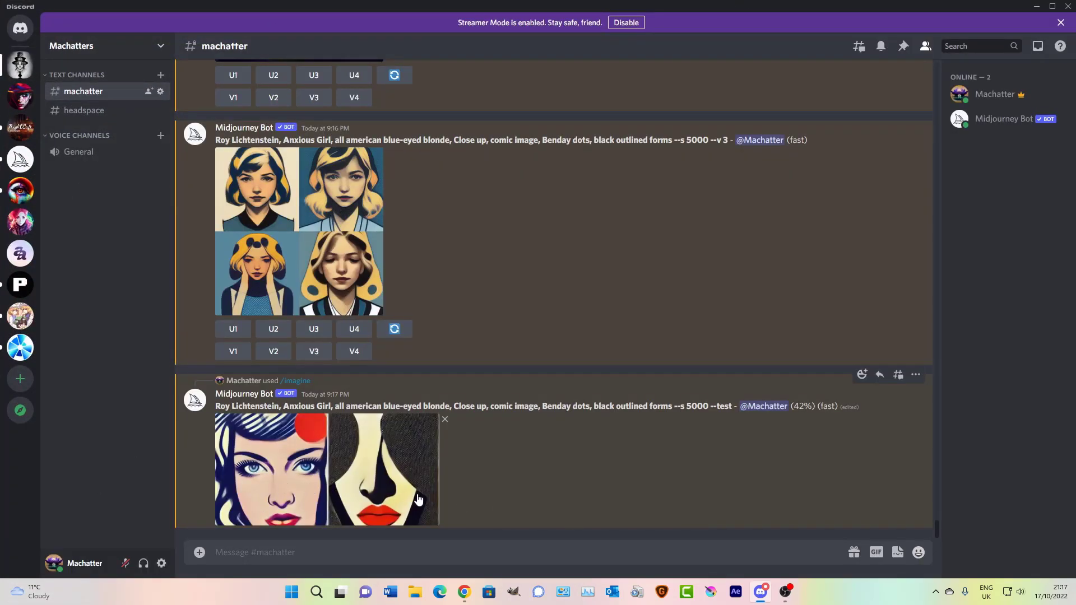
{"action": "left_click_drag", "start_coordinate": [541, 406], "coordinate": [590, 406]}
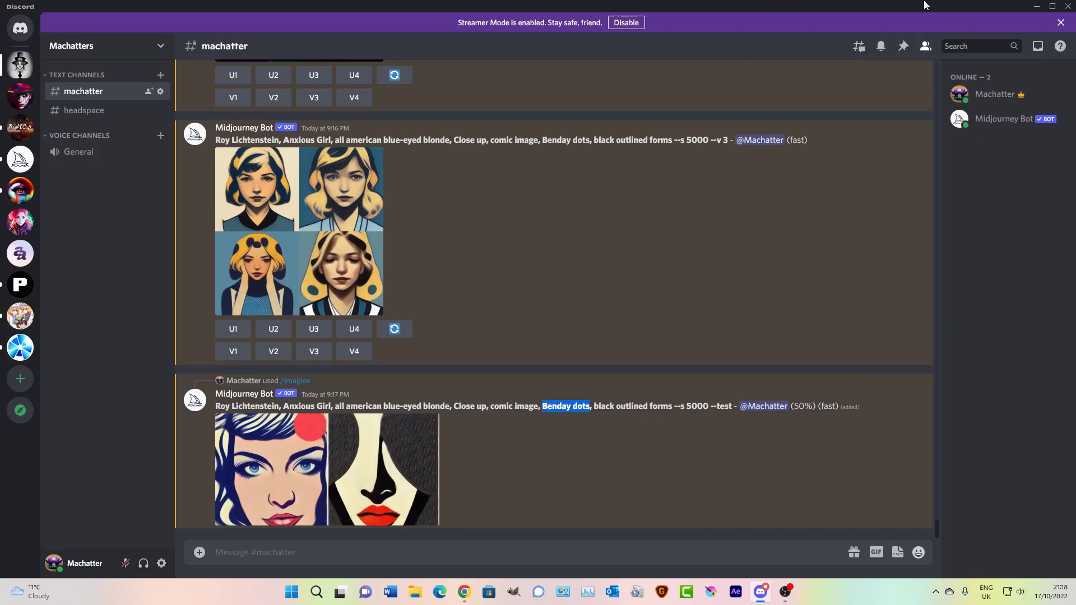
{"action": "left_click", "coordinate": [1036, 6]}
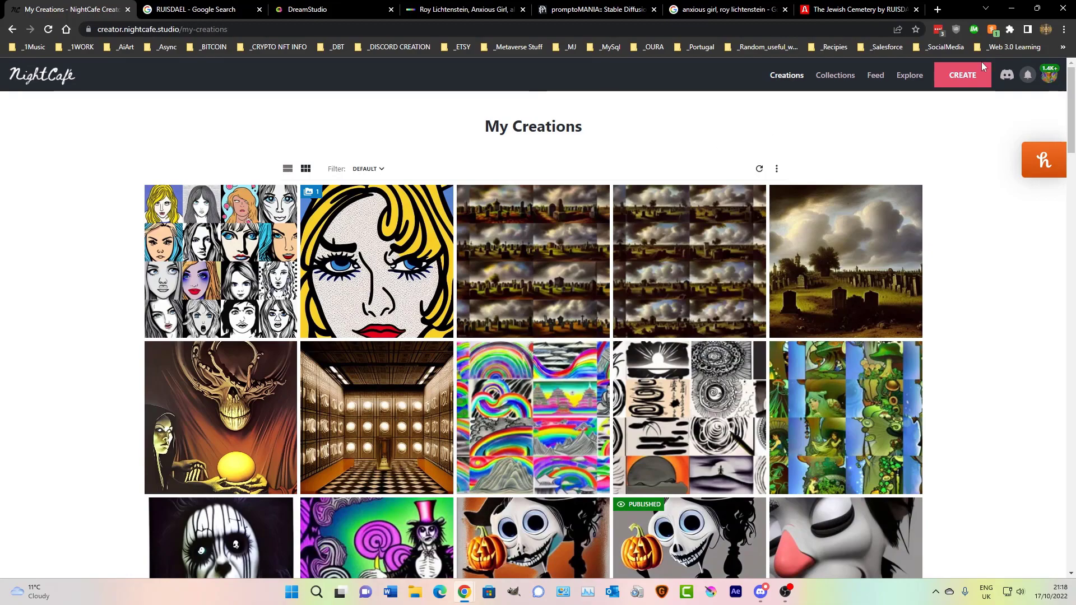
- Start a new Stable text-to-image creation with the prompt "Pablo Picasso, Portrait of Ambroise Vollard, oil on canvas"
{"action": "left_click", "coordinate": [967, 77]}
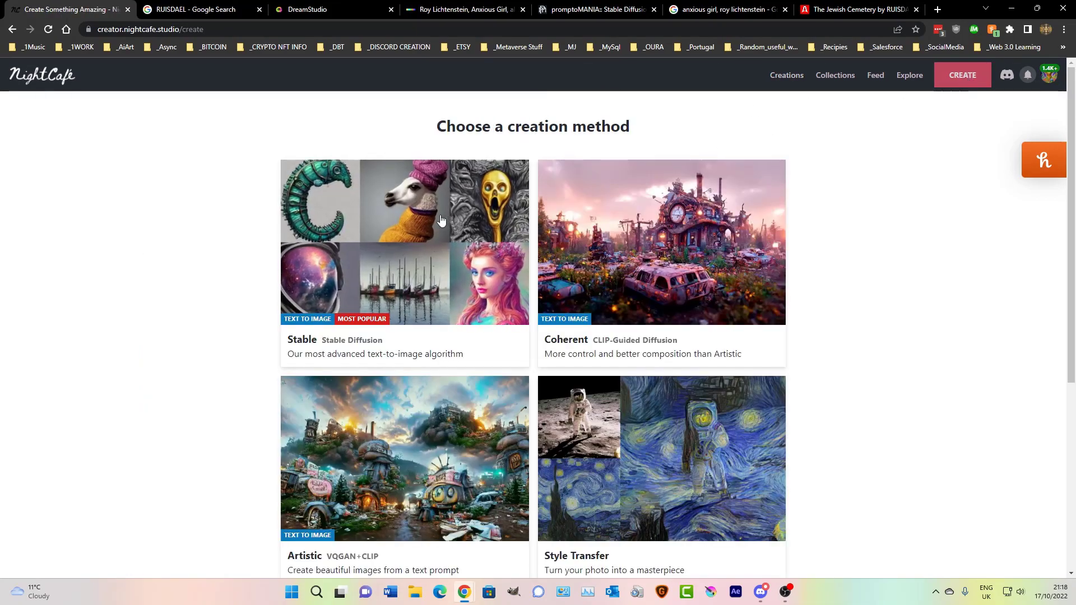
{"action": "left_click", "coordinate": [441, 220]}
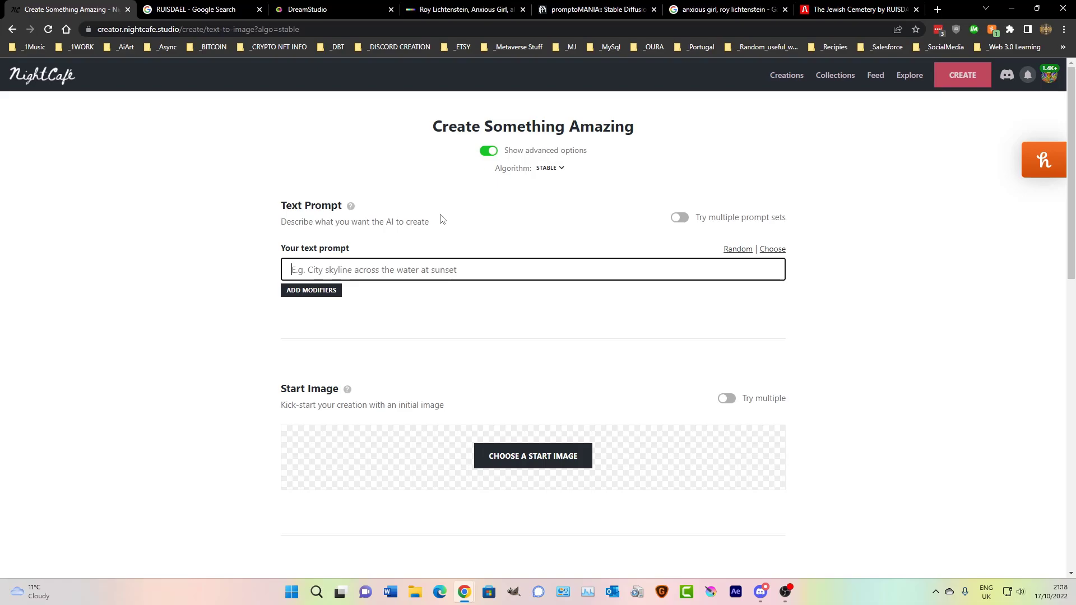
{"action": "type", "text": "Pa"}
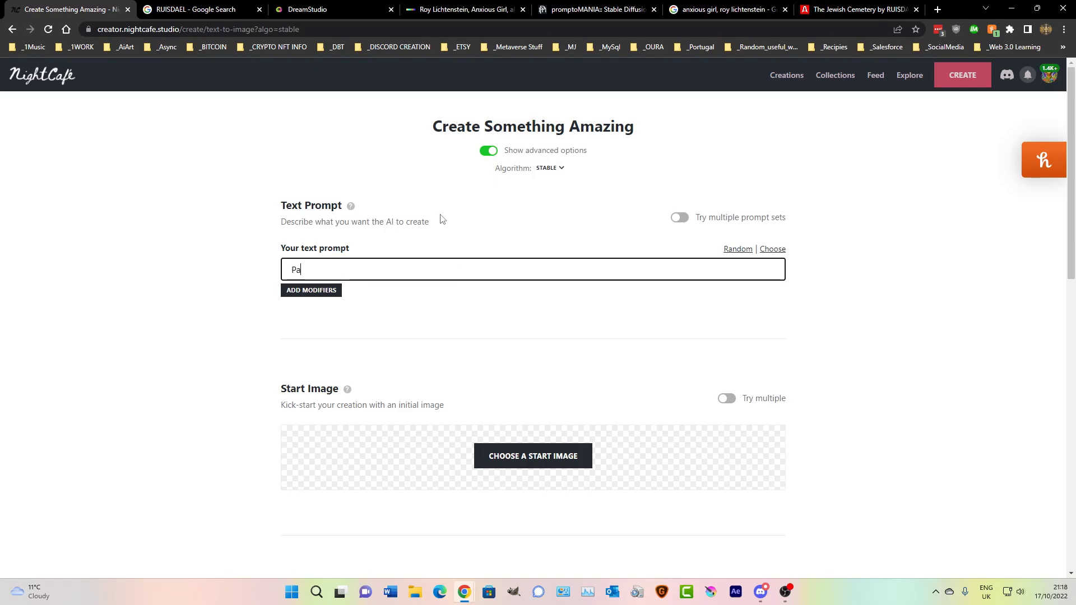
{"action": "type", "text": "blo Picasso"}
{"action": "type", "text": ", Portrait of Ambr"}
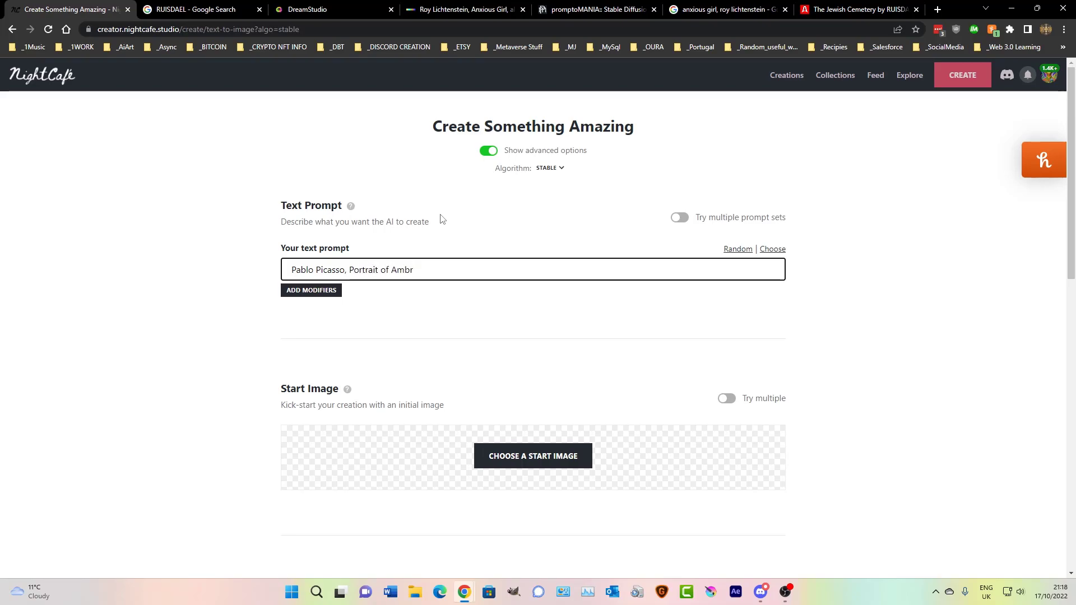
{"action": "type", "text": "oise"}
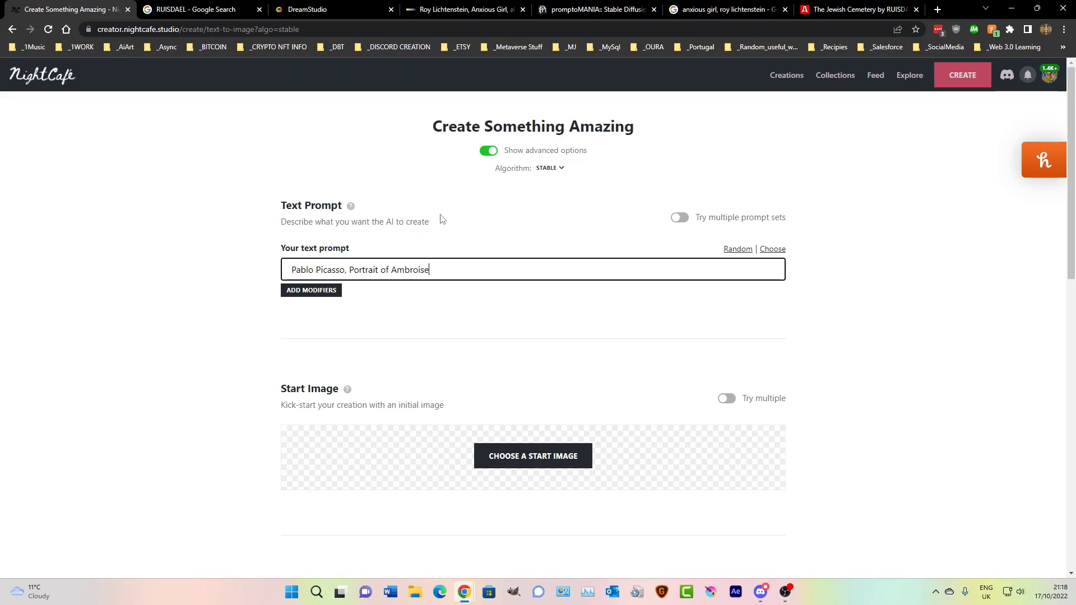
{"action": "type", "text": " Vollard,"}
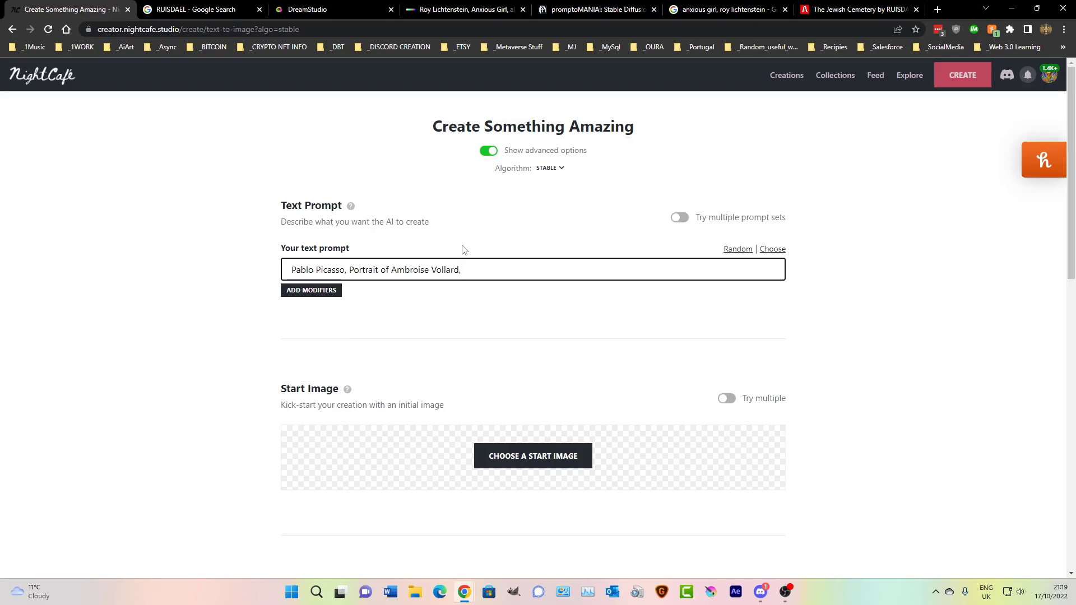
{"action": "type", "text": "oil on canvas"}
- Set 16 images, 90% prompt weight and the K_EULER_ANCESTRAL sampling method, and create the Picasso images
{"action": "scroll", "coordinate": [335, 271], "scroll_direction": "down", "scroll_amount": 10}
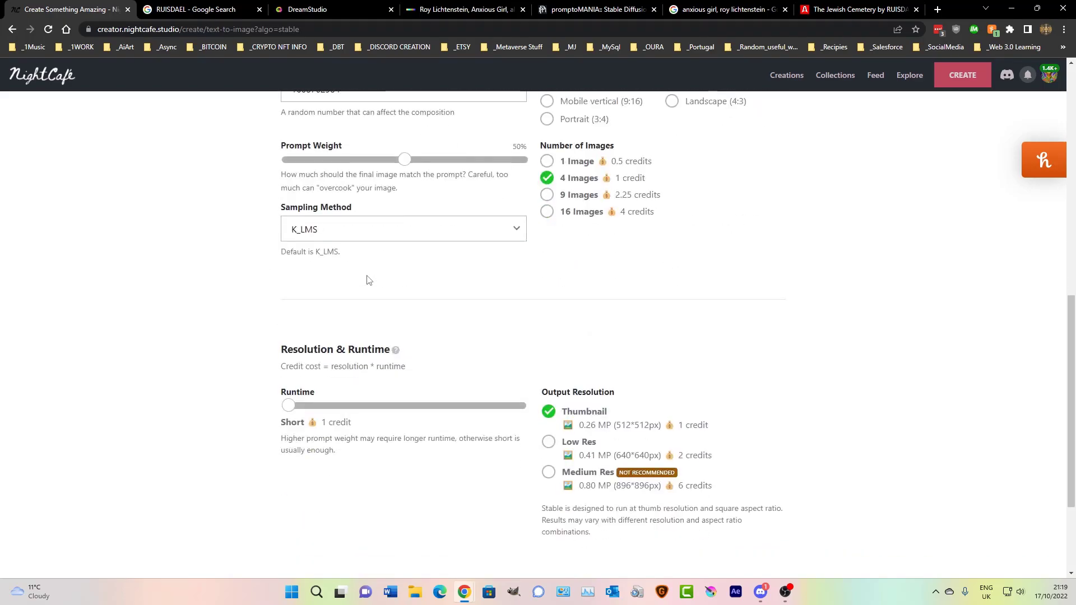
{"action": "left_click", "coordinate": [547, 212]}
{"action": "left_click", "coordinate": [496, 160]}
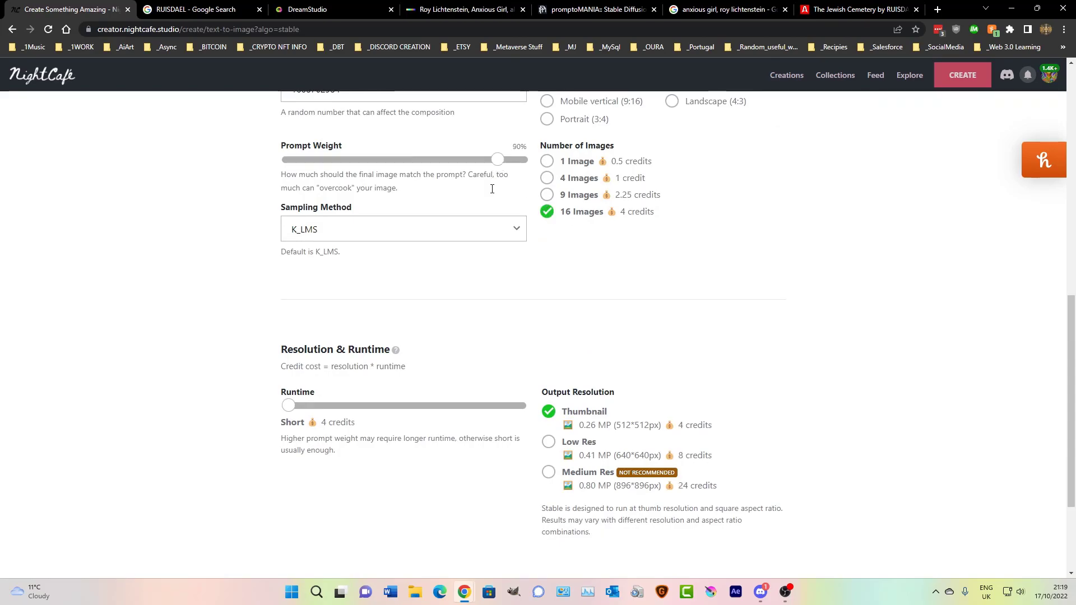
{"action": "left_click", "coordinate": [490, 229]}
{"action": "left_click", "coordinate": [348, 258]}
{"action": "scroll", "coordinate": [392, 403], "scroll_direction": "down", "scroll_amount": 3}
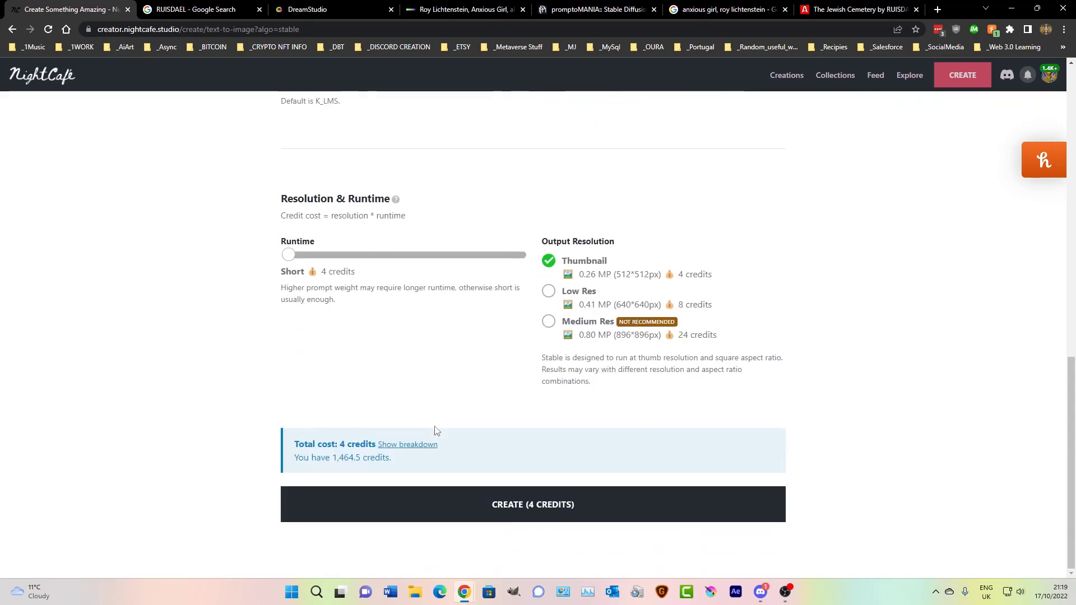
{"action": "left_click", "coordinate": [557, 504]}
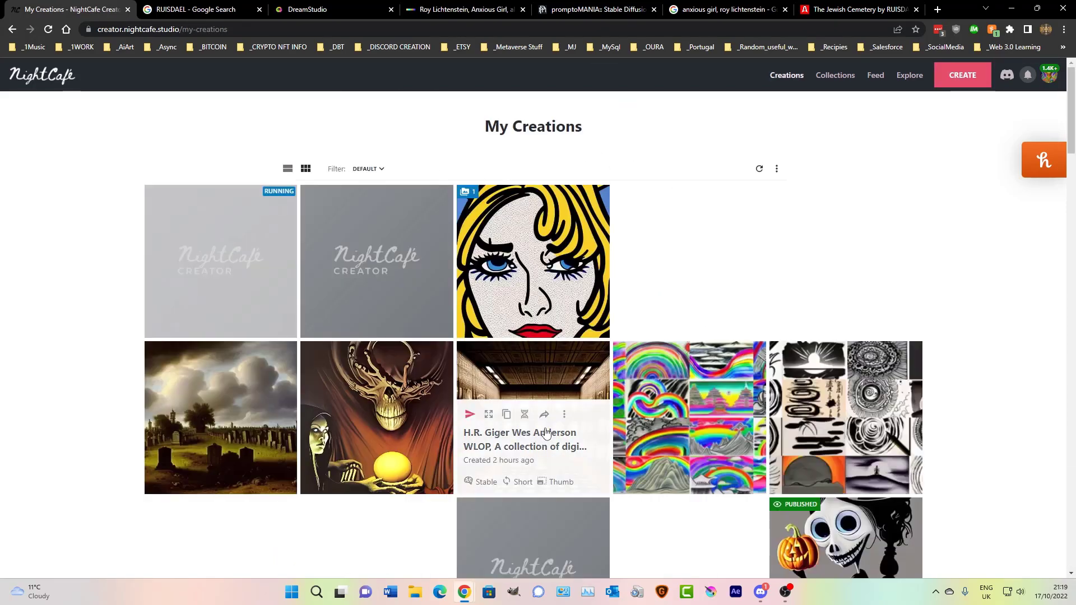
- Search Google for the new creation's full title and open the Wikipedia image of Picasso's original Ambroise Vollard portrait
{"action": "left_click", "coordinate": [213, 217]}
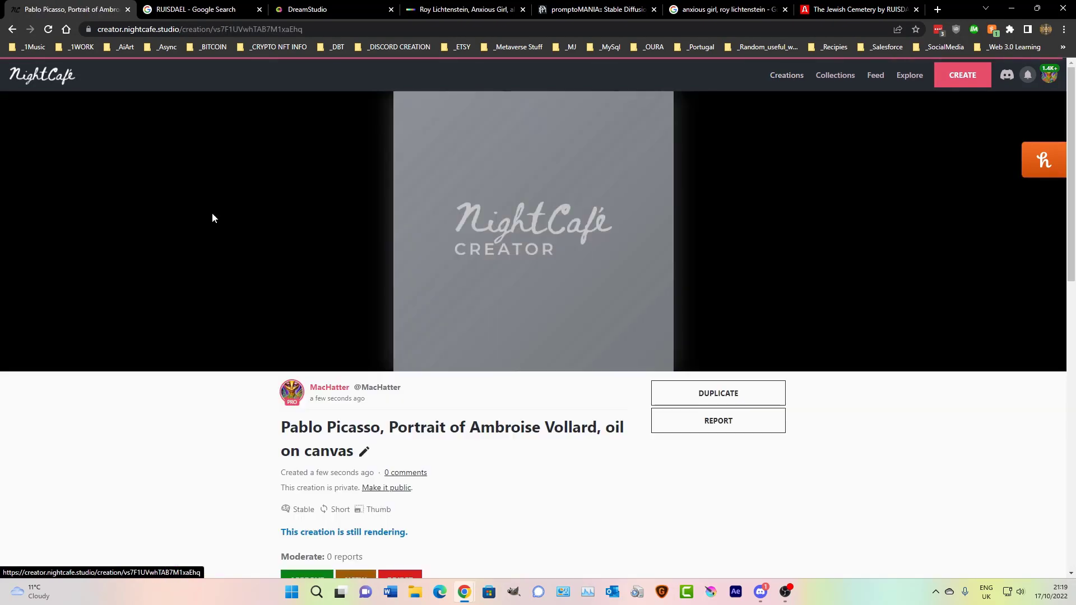
{"action": "left_click_drag", "start_coordinate": [286, 425], "coordinate": [351, 449]}
{"action": "right_click", "coordinate": [341, 451]}
{"action": "left_click", "coordinate": [381, 486]}
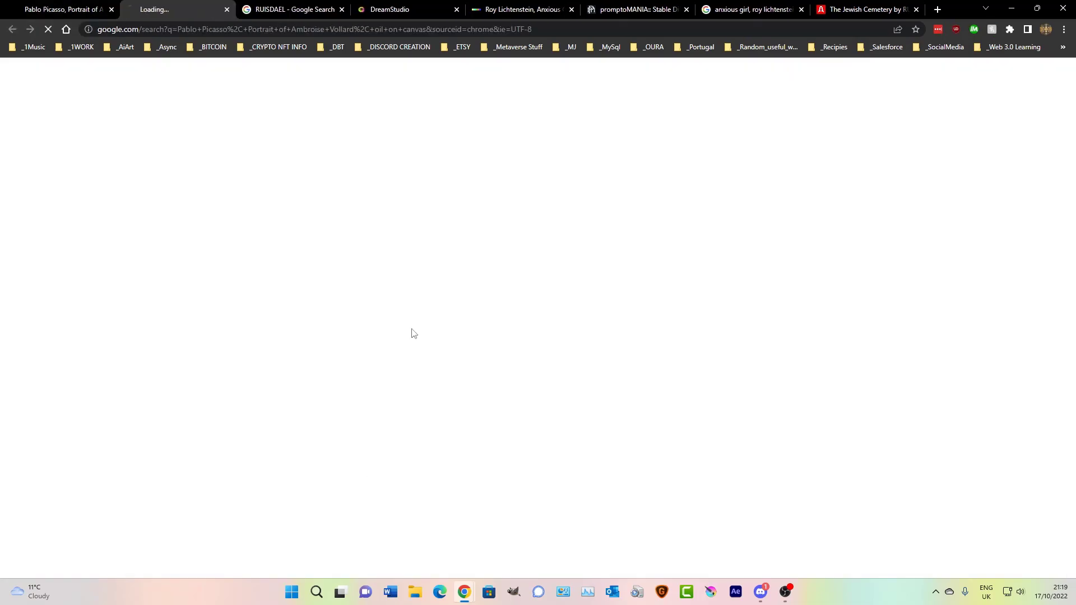
{"action": "left_click", "coordinate": [562, 197]}
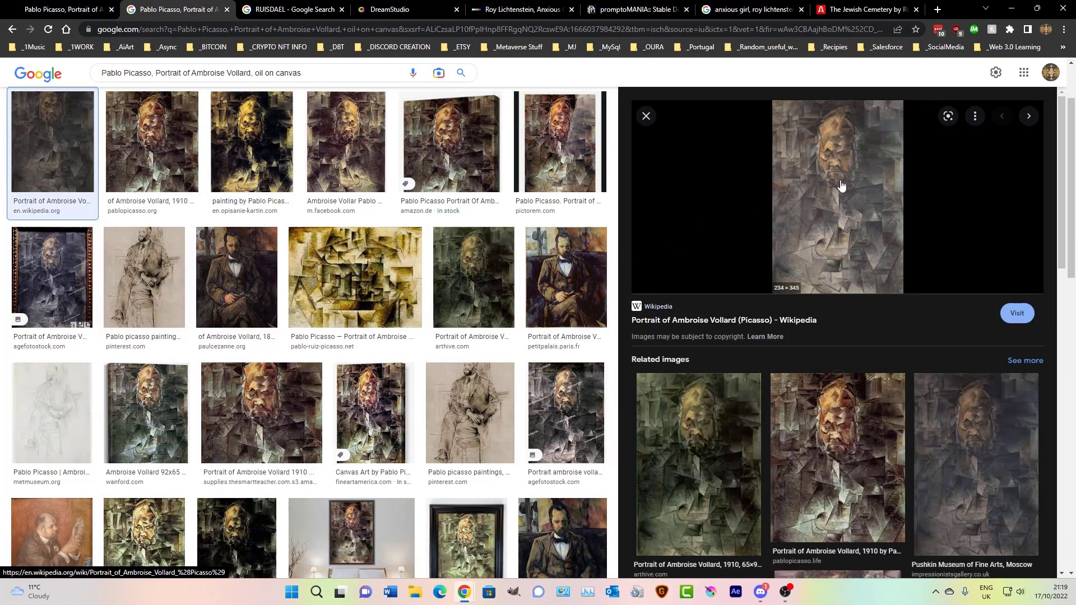
- Return to the NightCafe creation and compare the 16 Picasso images with the portrait named in the prompt
{"action": "left_click", "coordinate": [66, 10]}
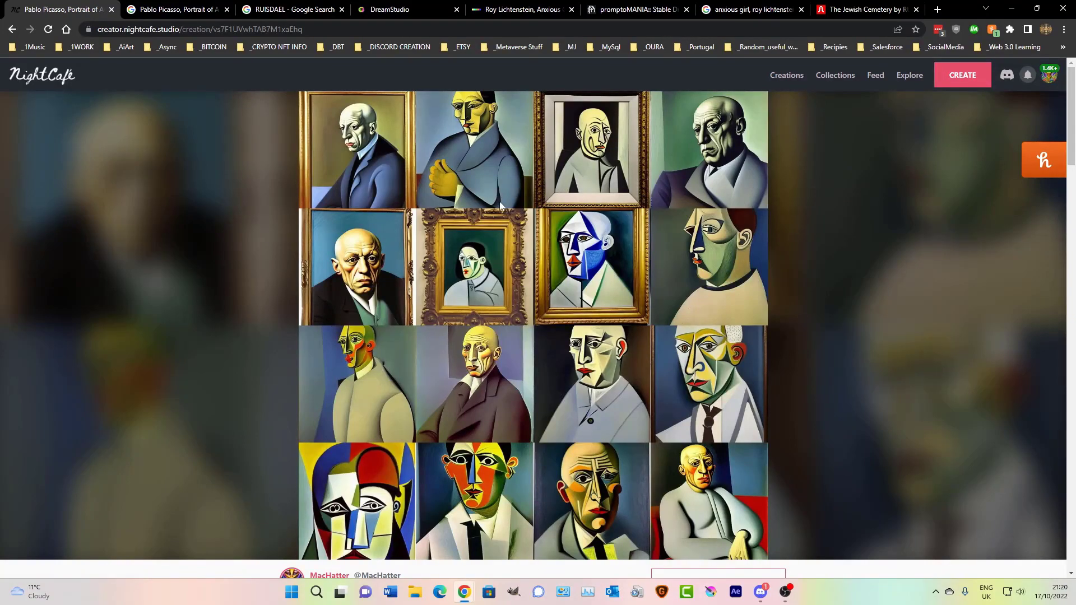
{"action": "scroll", "coordinate": [502, 216], "scroll_direction": "down", "scroll_amount": 5}
{"action": "left_click", "coordinate": [511, 300]}
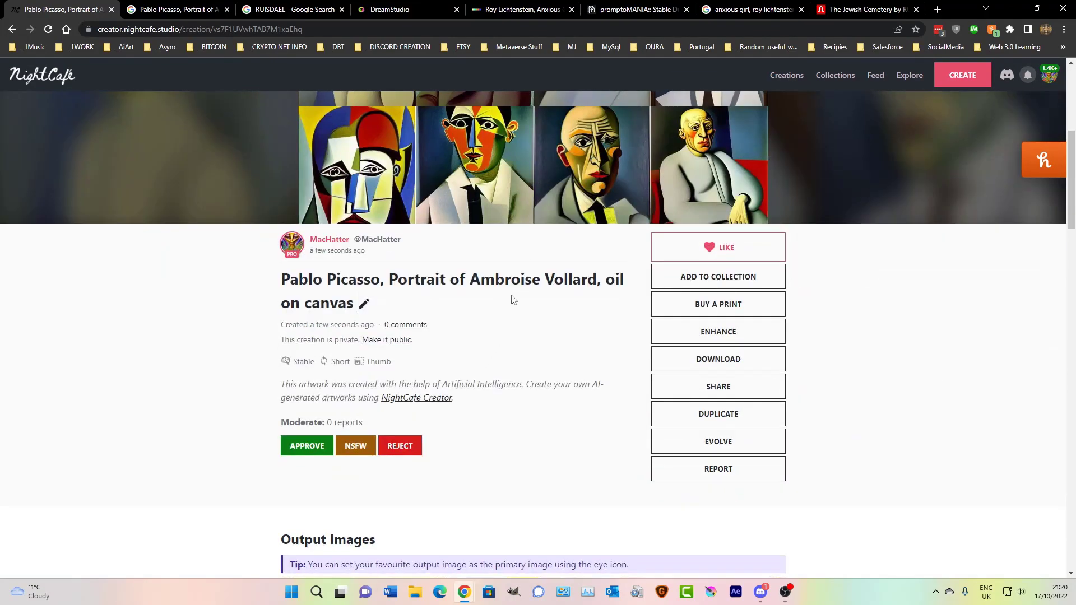
{"action": "left_click_drag", "start_coordinate": [397, 279], "coordinate": [595, 279]}
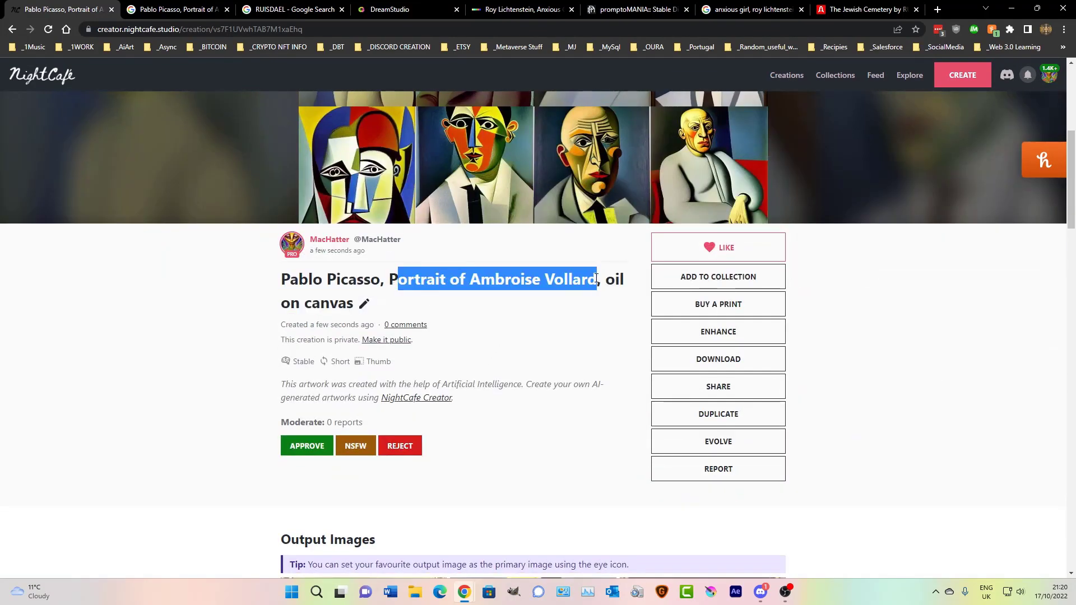
{"action": "left_click", "coordinate": [576, 312]}
{"action": "scroll", "coordinate": [575, 312], "scroll_direction": "up", "scroll_amount": 2}
{"action": "scroll", "coordinate": [576, 311], "scroll_direction": "up", "scroll_amount": 1}
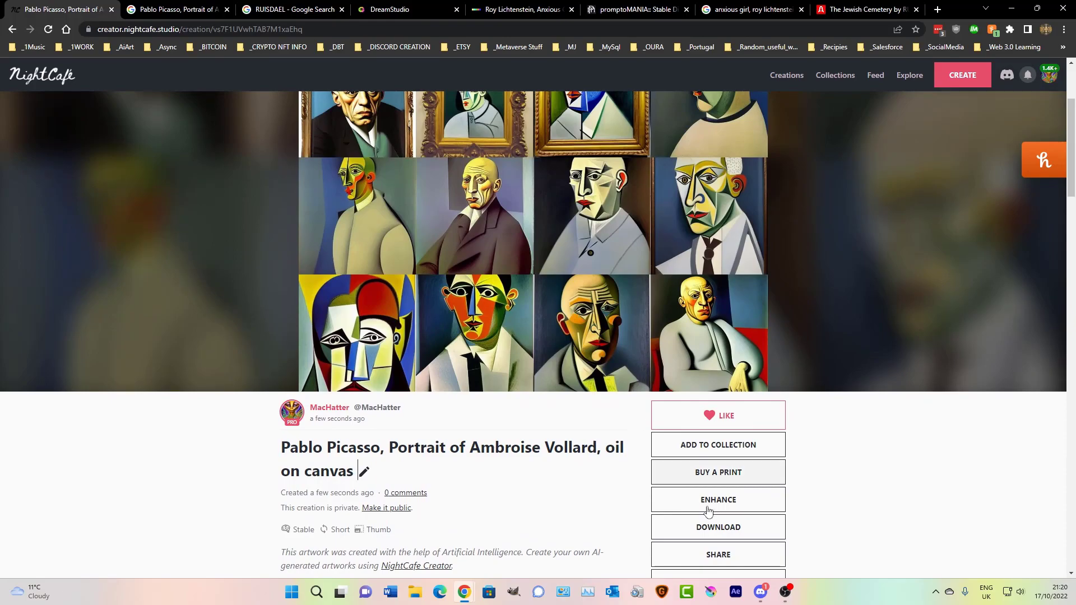
- Duplicate the Picasso creation and append ", jutting angles, glass shards" to its text prompt
{"action": "scroll", "coordinate": [751, 543], "scroll_direction": "down", "scroll_amount": 3}
{"action": "left_click", "coordinate": [750, 416]}
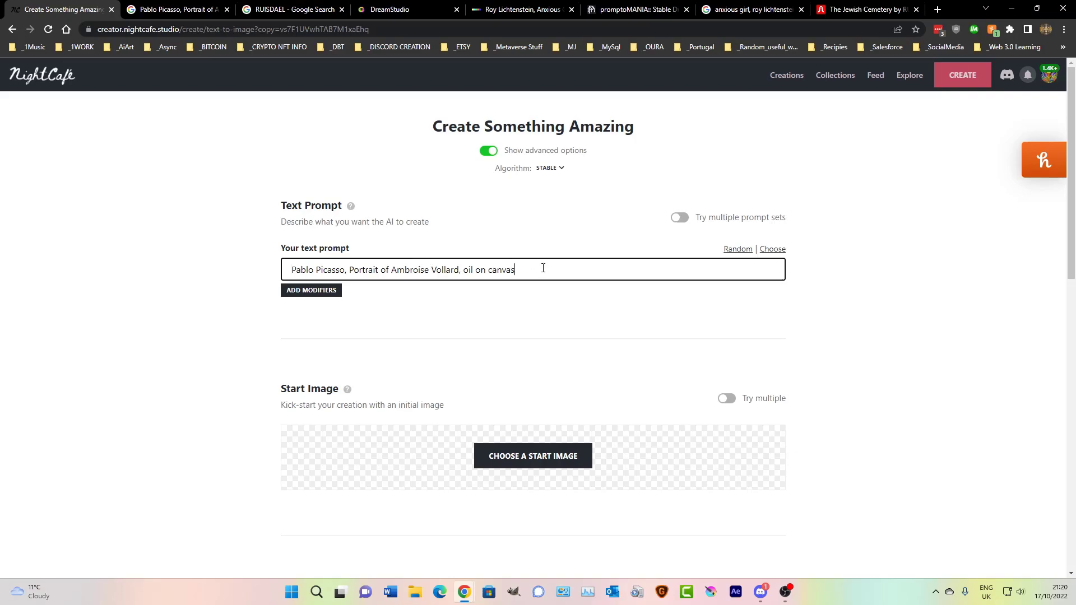
{"action": "type", "text": ", jutting angles, glass shards"}
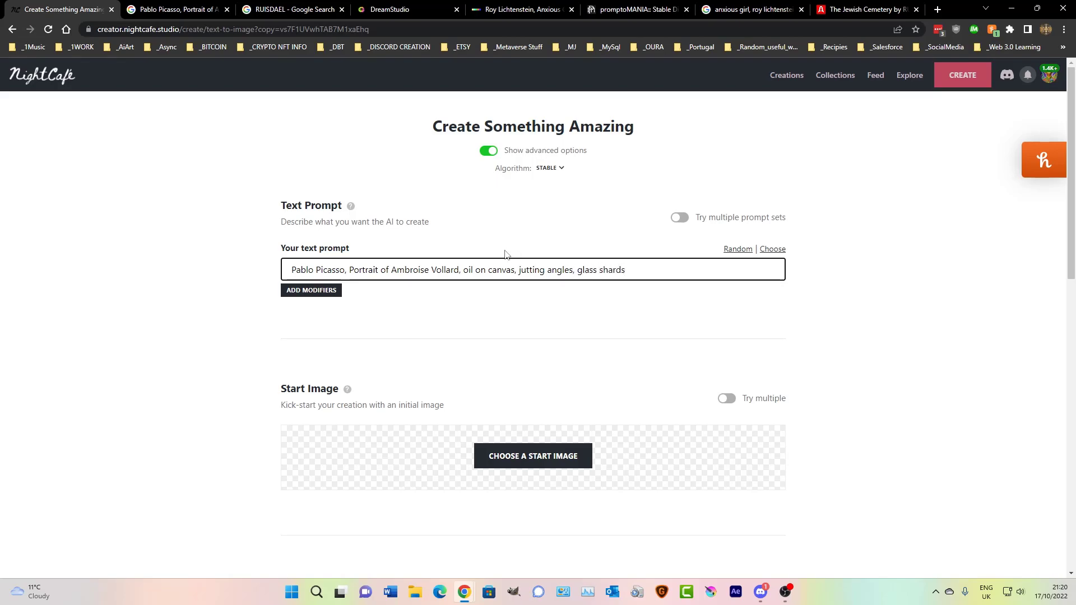
- Randomize the seed, choose a different sampling method, and create the revised Picasso images
{"action": "scroll", "coordinate": [506, 255], "scroll_direction": "down", "scroll_amount": 10}
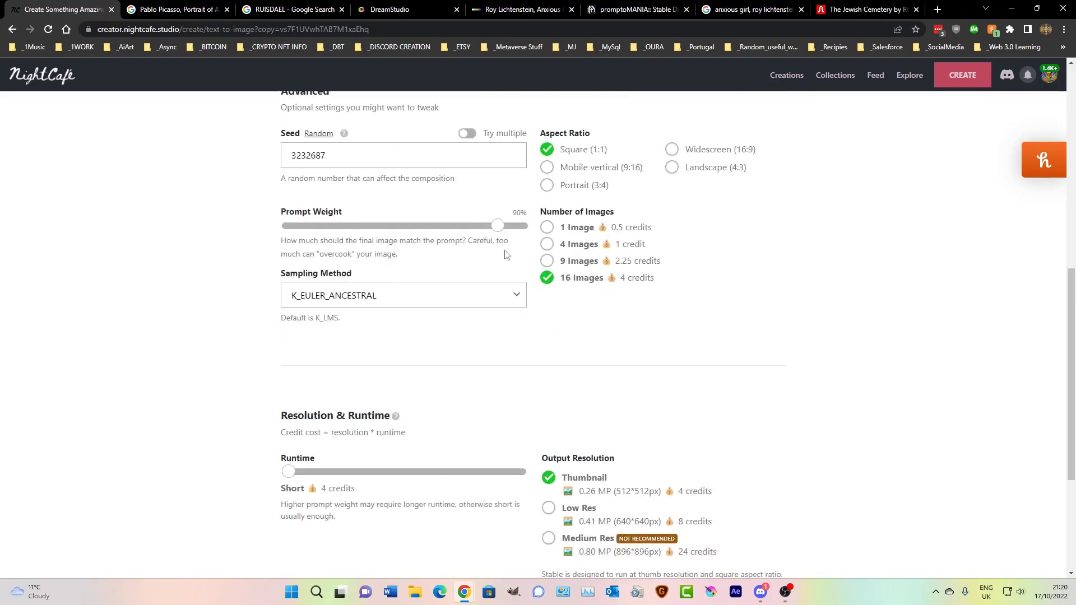
{"action": "scroll", "coordinate": [506, 255], "scroll_direction": "up", "scroll_amount": 2}
{"action": "left_click", "coordinate": [318, 235]}
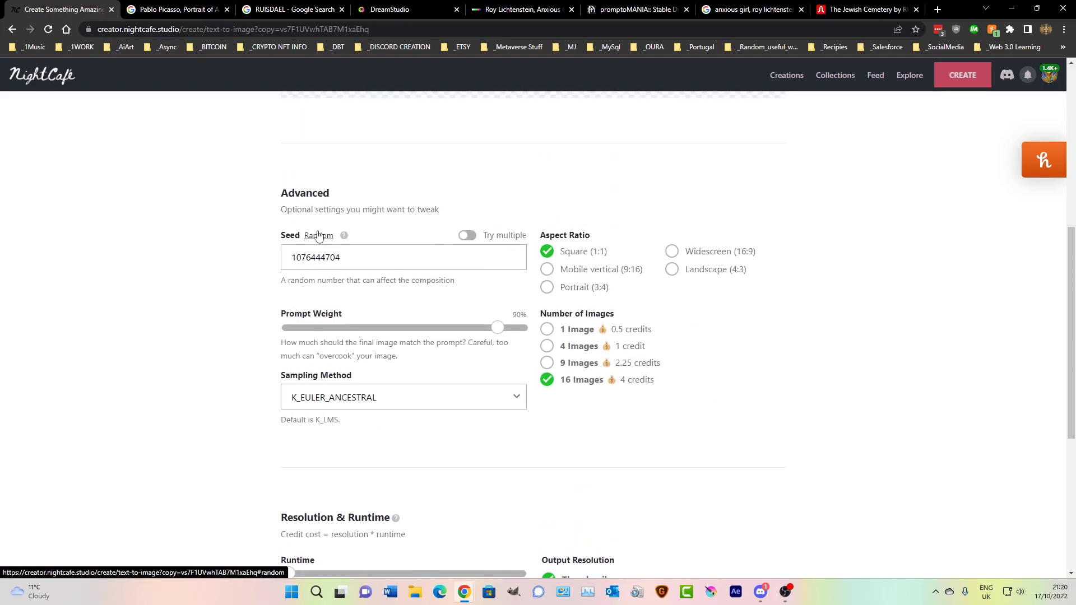
{"action": "left_click", "coordinate": [402, 389]}
{"action": "left_click", "coordinate": [389, 469]}
{"action": "scroll", "coordinate": [514, 429], "scroll_direction": "down", "scroll_amount": 6}
{"action": "left_click", "coordinate": [502, 504]}
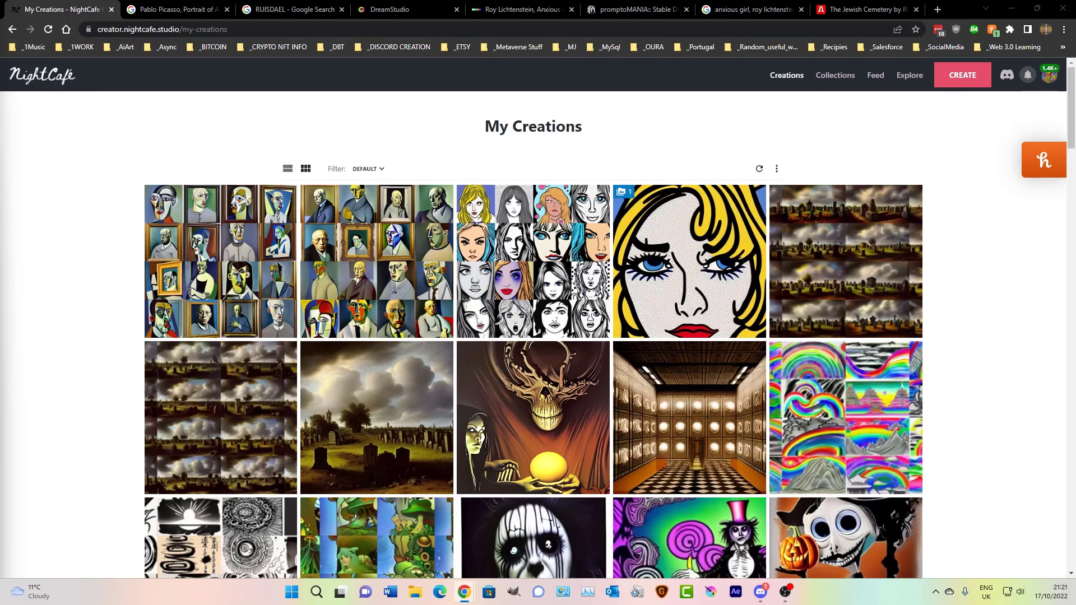
- Switch to Discord and enlarge Midjourney's finished test-model Lichtenstein images
{"action": "key", "text": "alt+Tab"}
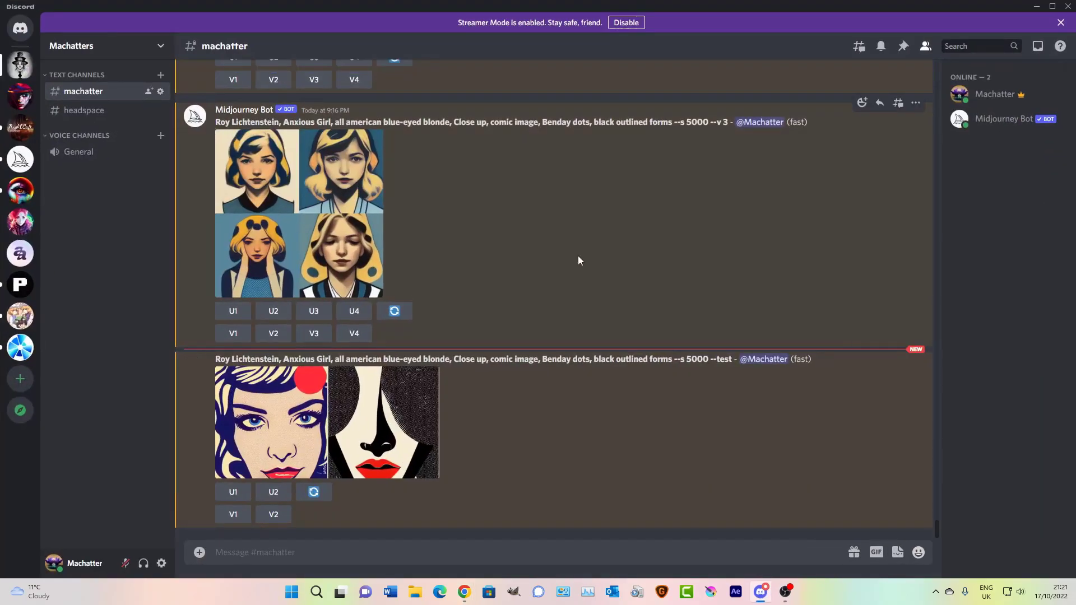
{"action": "left_click", "coordinate": [403, 440]}
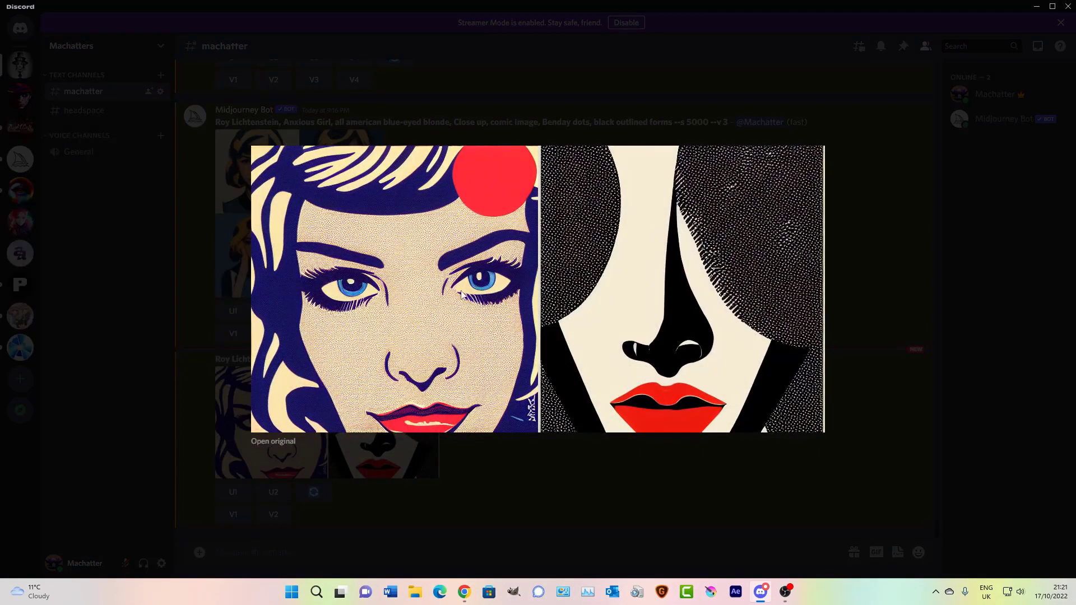
- Regenerate the two-image Roy Lichtenstein Anxious Girl result that uses the --s 5000 --test prompt
{"action": "left_click", "coordinate": [510, 532]}
{"action": "left_click", "coordinate": [314, 493]}
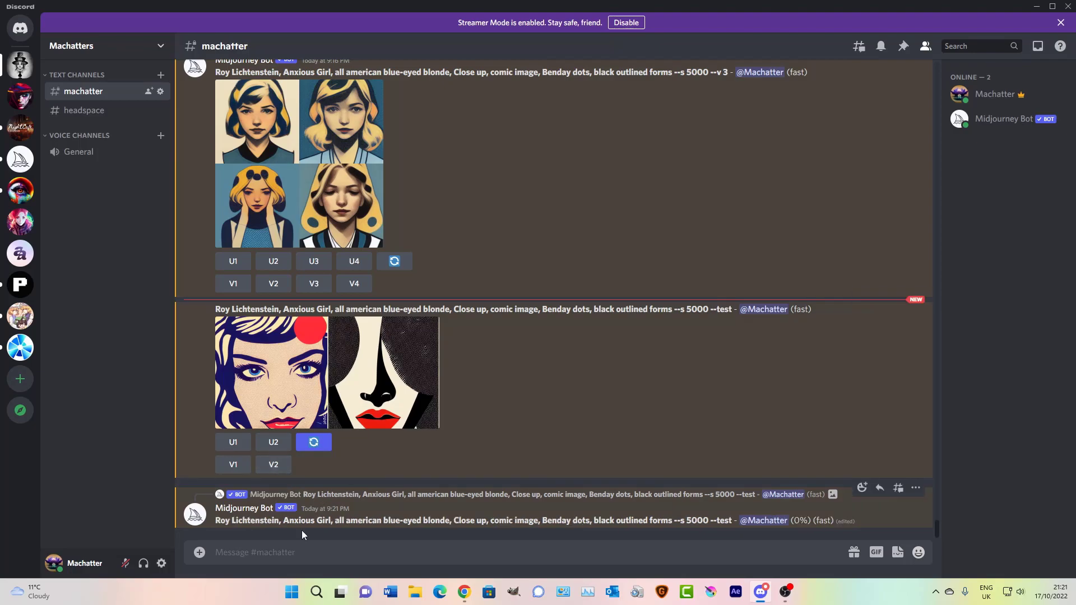
{"action": "left_click", "coordinate": [232, 465]}
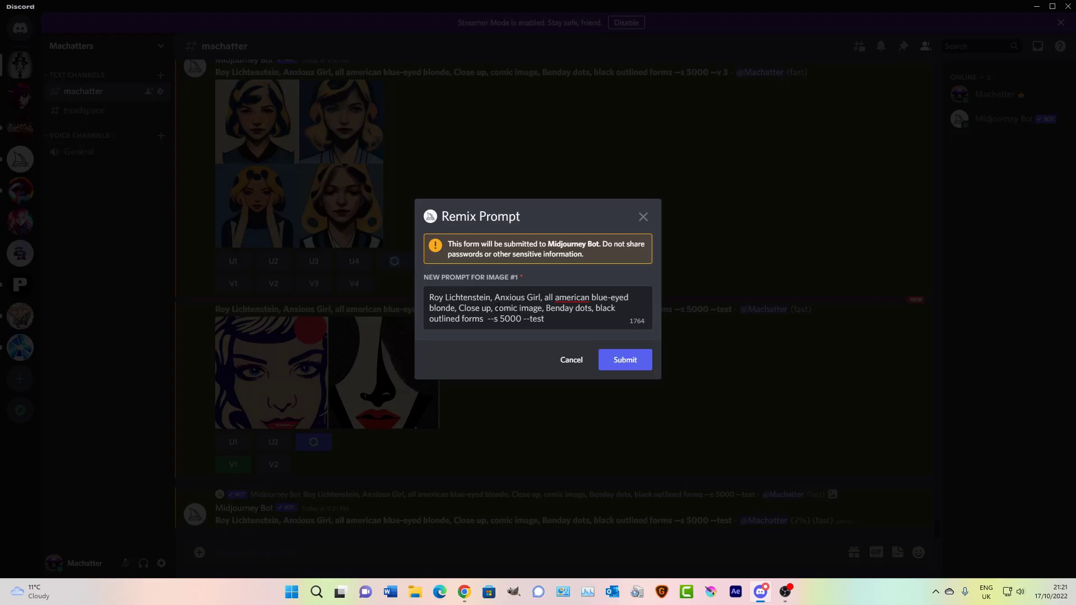
{"action": "left_click", "coordinate": [570, 360]}
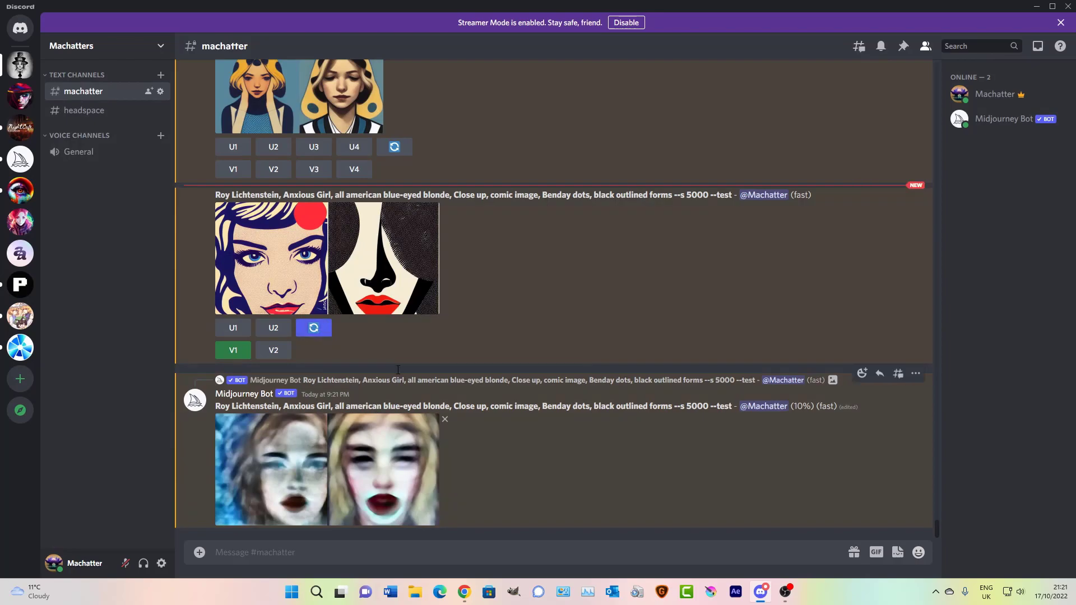
- Switch to NightCafe and set the first output image of the newest Picasso portrait creation as its primary image
{"action": "left_click", "coordinate": [1038, 7]}
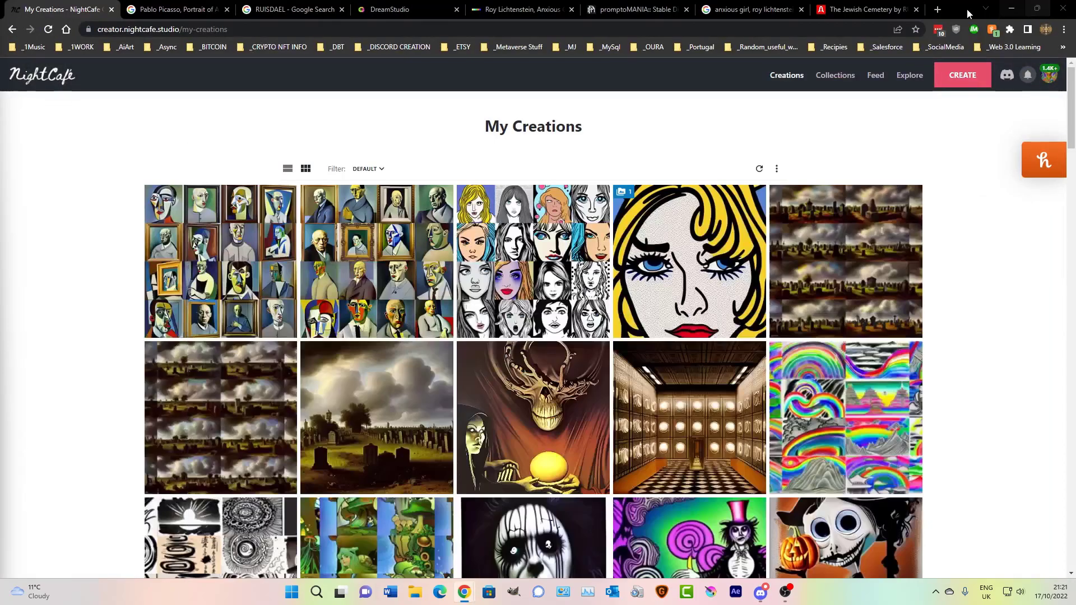
{"action": "left_click", "coordinate": [226, 210]}
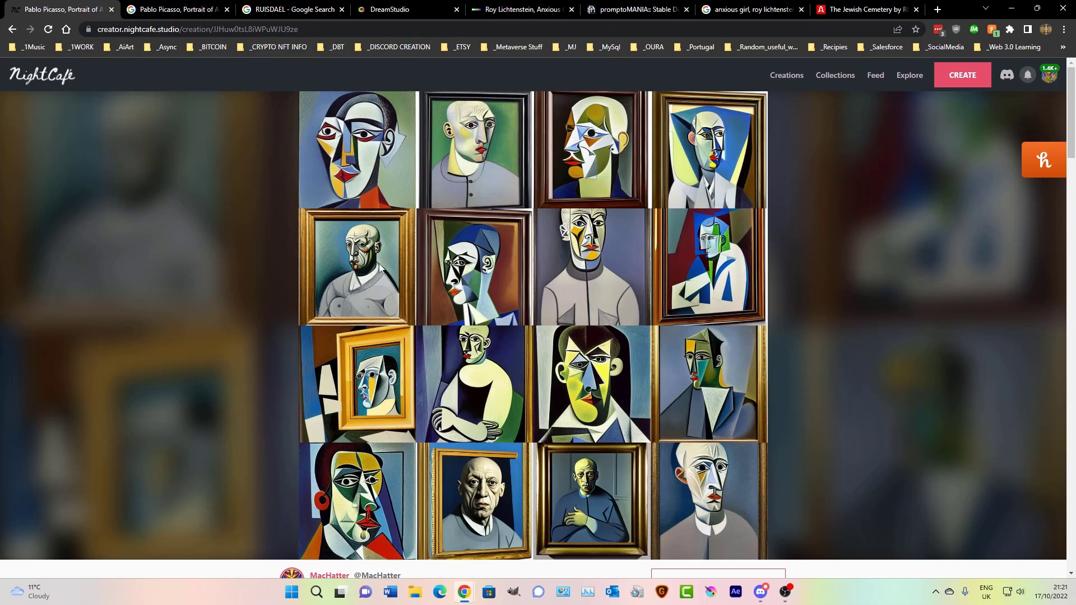
{"action": "scroll", "coordinate": [409, 513], "scroll_direction": "down", "scroll_amount": 10}
{"action": "scroll", "coordinate": [411, 513], "scroll_direction": "down", "scroll_amount": 2}
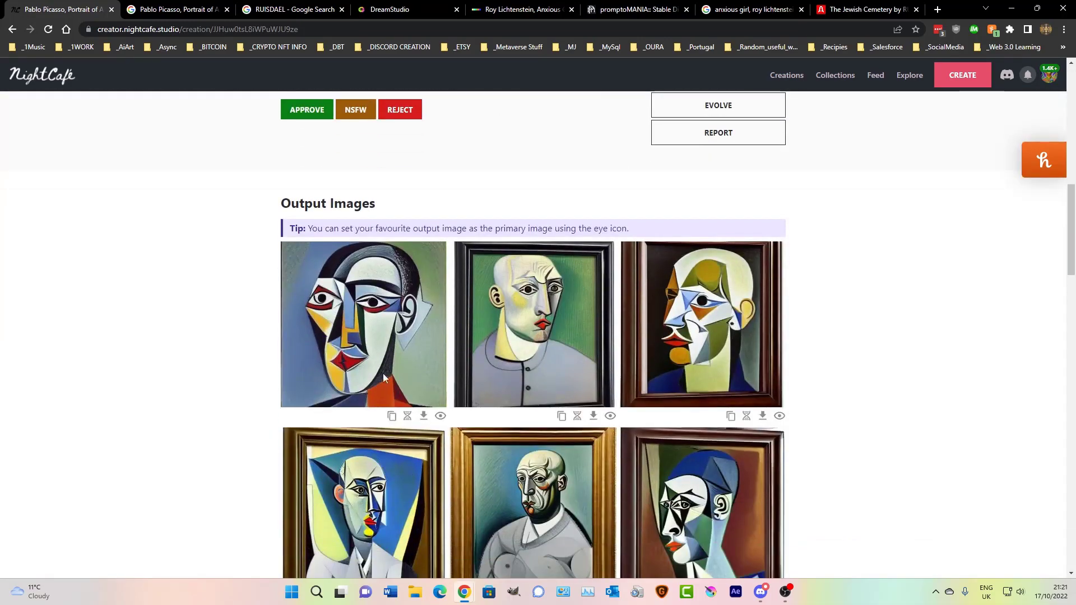
{"action": "left_click", "coordinate": [440, 415]}
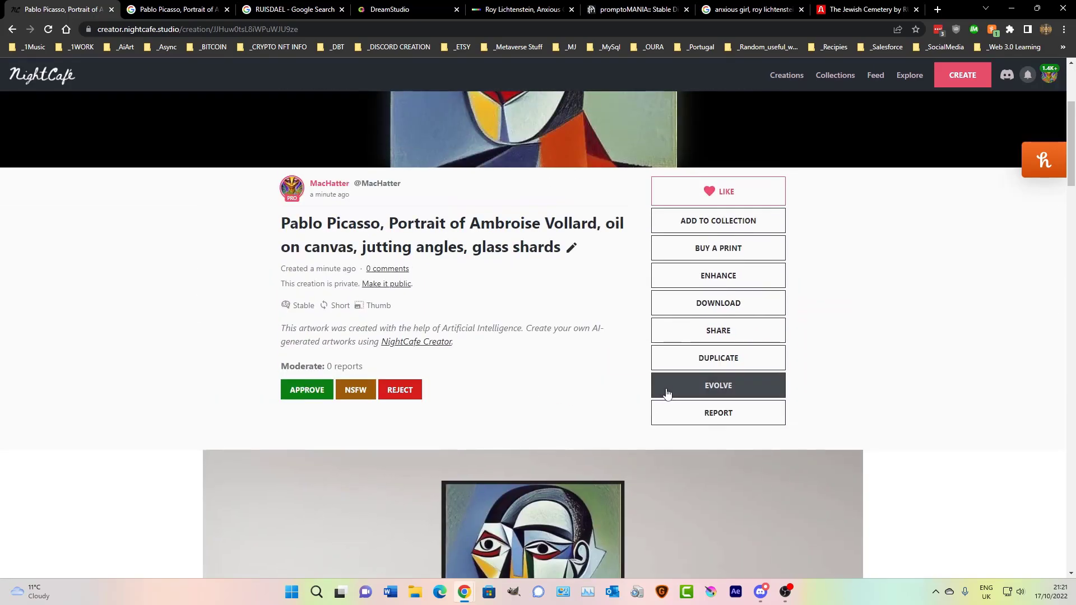
- Evolve this Picasso creation, replacing "Portrait" in its text prompt with "facial portrait"
{"action": "left_click", "coordinate": [675, 389]}
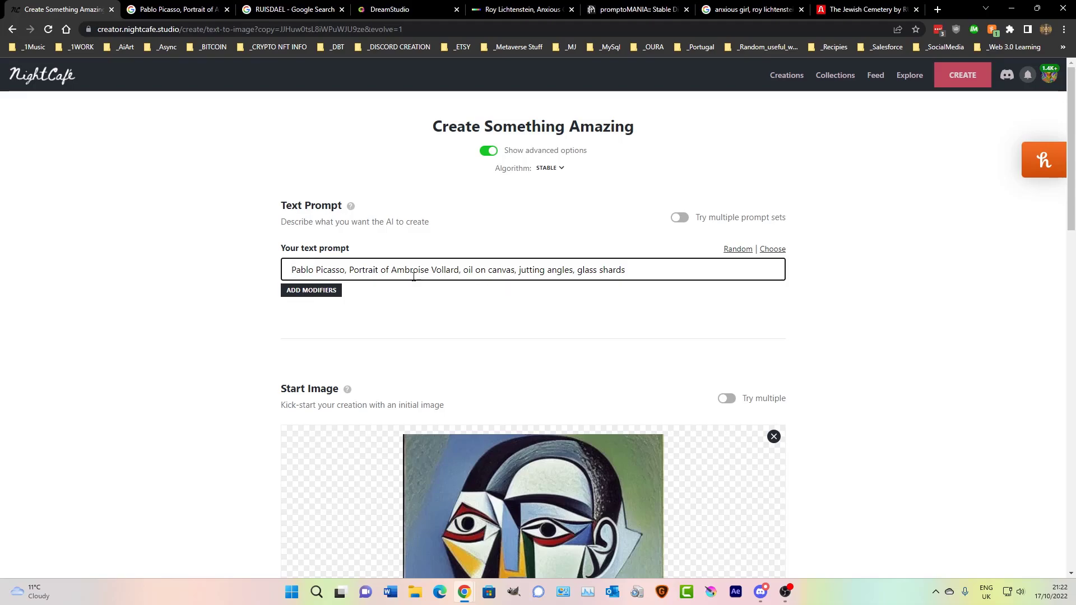
{"action": "scroll", "coordinate": [372, 274], "scroll_direction": "down", "scroll_amount": 1}
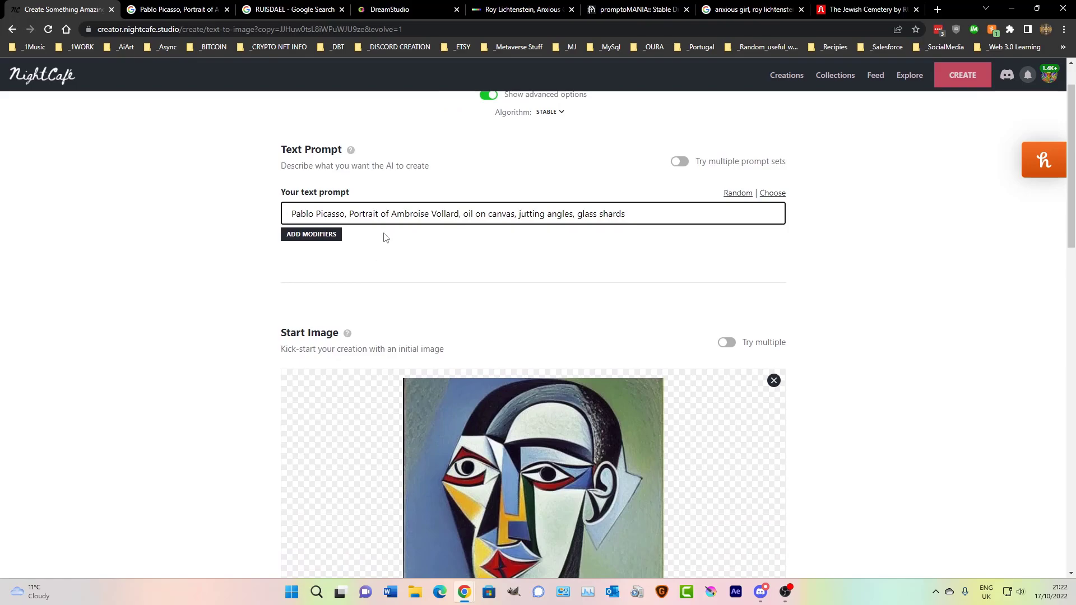
{"action": "double_click", "coordinate": [379, 215]}
{"action": "type", "text": "facial portrait"}
{"action": "scroll", "coordinate": [413, 351], "scroll_direction": "down", "scroll_amount": 6}
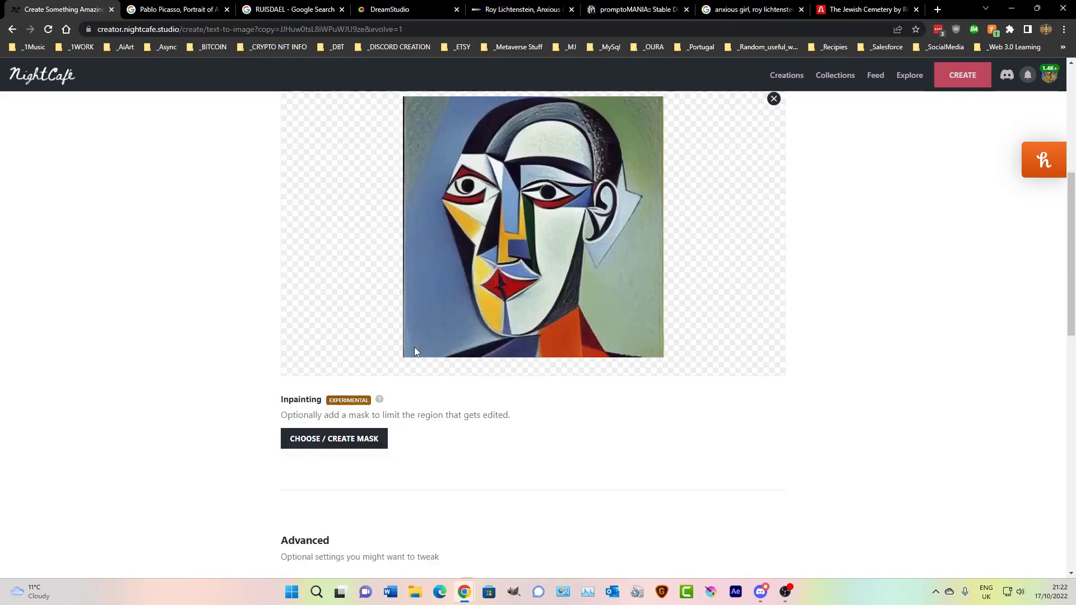
{"action": "scroll", "coordinate": [419, 311], "scroll_direction": "up", "scroll_amount": 5}
{"action": "scroll", "coordinate": [420, 307], "scroll_direction": "down", "scroll_amount": 2}
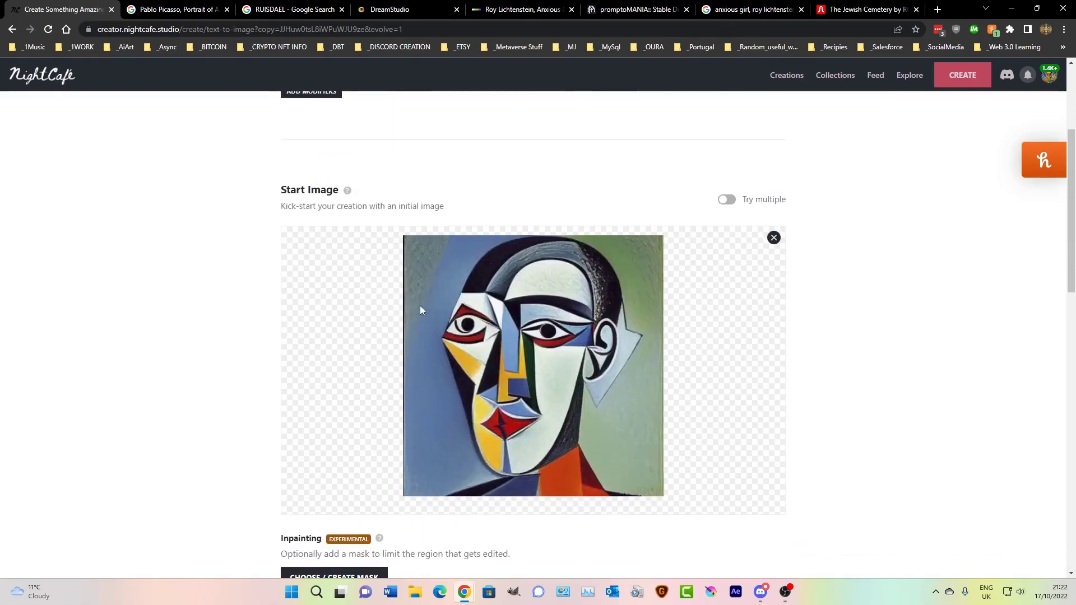
{"action": "scroll", "coordinate": [421, 308], "scroll_direction": "up", "scroll_amount": 4}
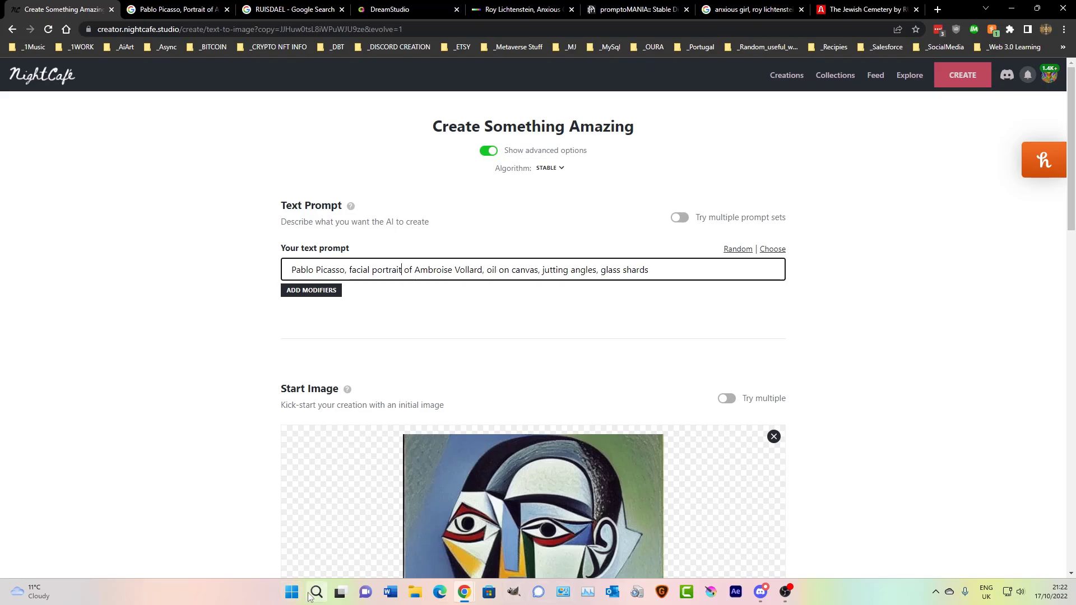
- Check the advanced settings of the evolved facial portrait and start generating its 16 images
{"action": "mouse_move", "coordinate": [309, 597]}
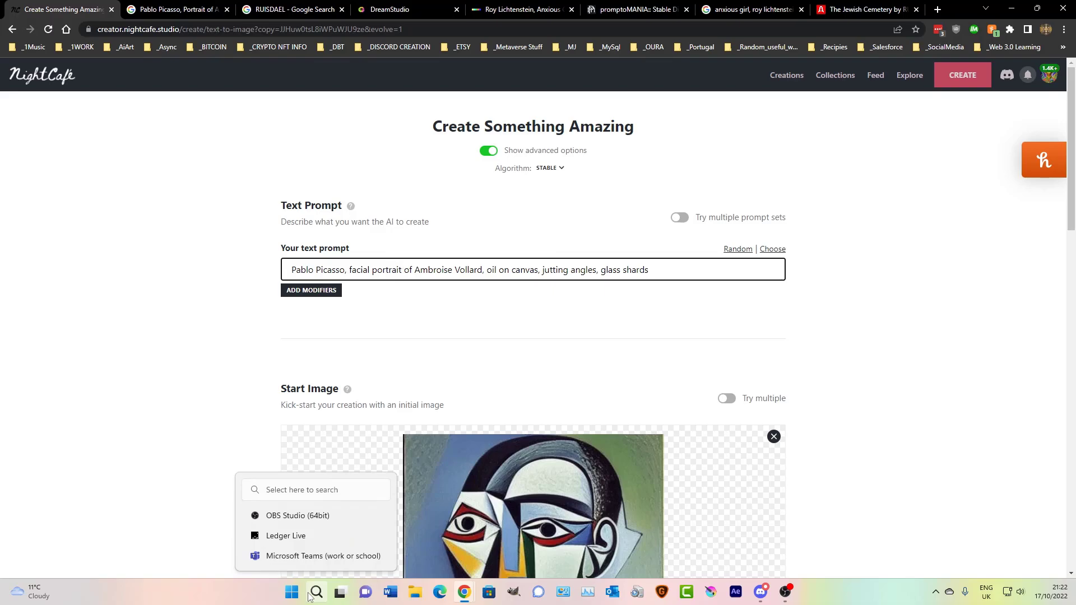
{"action": "scroll", "coordinate": [660, 413], "scroll_direction": "down", "scroll_amount": 1}
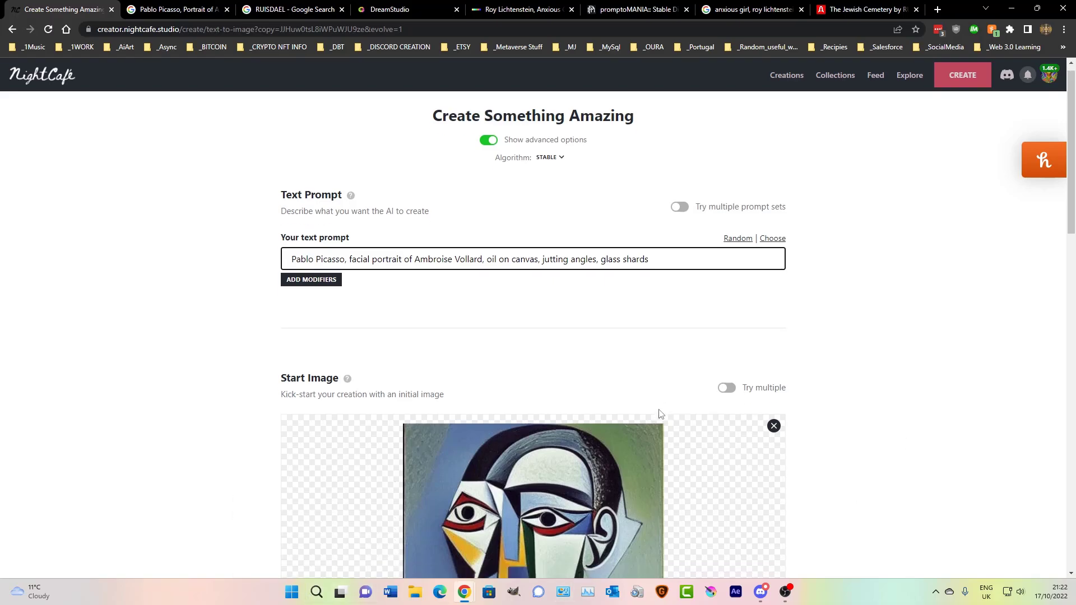
{"action": "scroll", "coordinate": [659, 414], "scroll_direction": "down", "scroll_amount": 15}
{"action": "scroll", "coordinate": [659, 414], "scroll_direction": "up", "scroll_amount": 3}
{"action": "scroll", "coordinate": [659, 414], "scroll_direction": "up", "scroll_amount": 1}
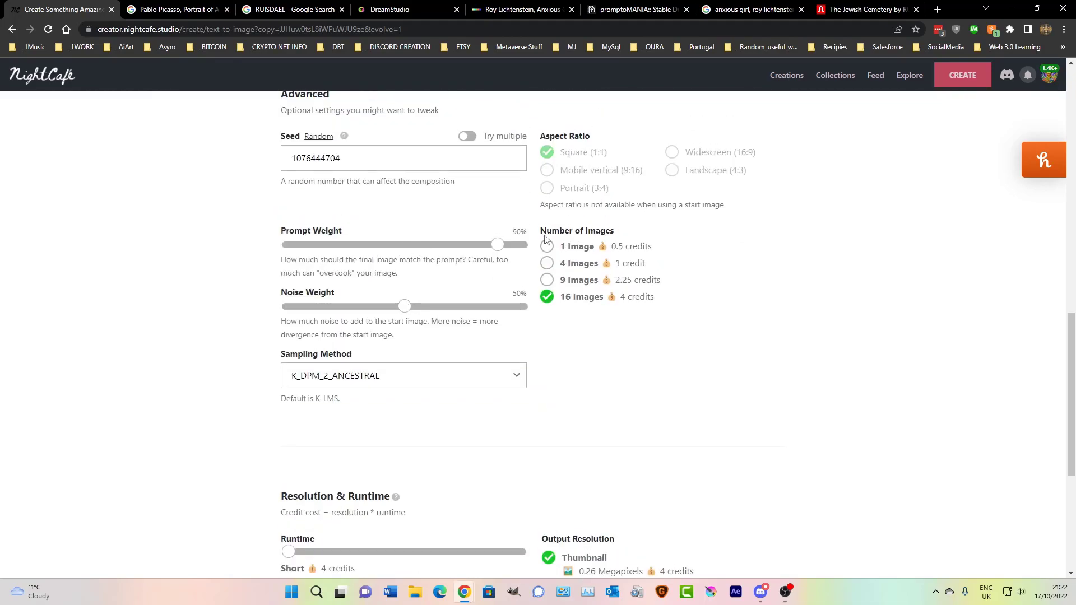
{"action": "scroll", "coordinate": [546, 239], "scroll_direction": "down", "scroll_amount": 6}
{"action": "left_click", "coordinate": [555, 506]}
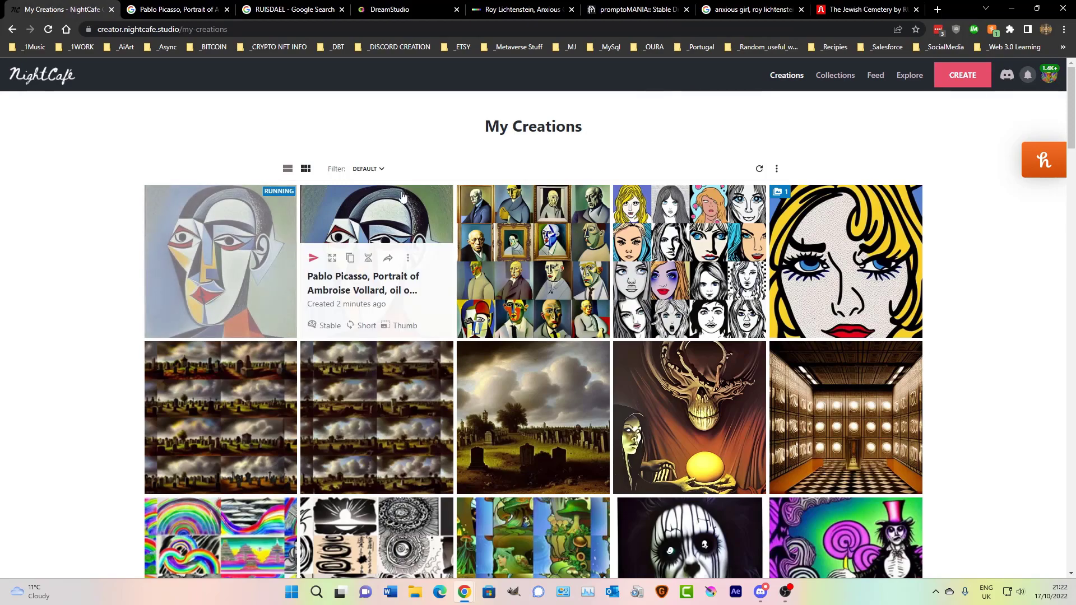
- Duplicate the earlier Ambroise Vollard "oil on canvas" creation and add "Art by" at the start of its prompt
{"action": "left_click", "coordinate": [518, 217]}
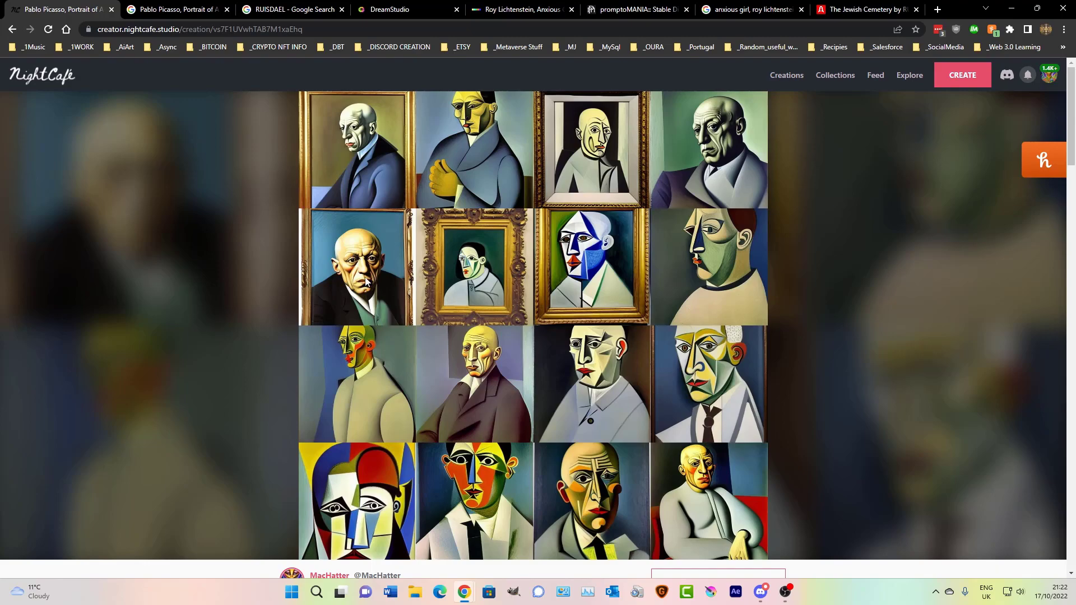
{"action": "left_click", "coordinate": [674, 244]}
{"action": "scroll", "coordinate": [716, 260], "scroll_direction": "down", "scroll_amount": 5}
{"action": "left_click", "coordinate": [716, 192]}
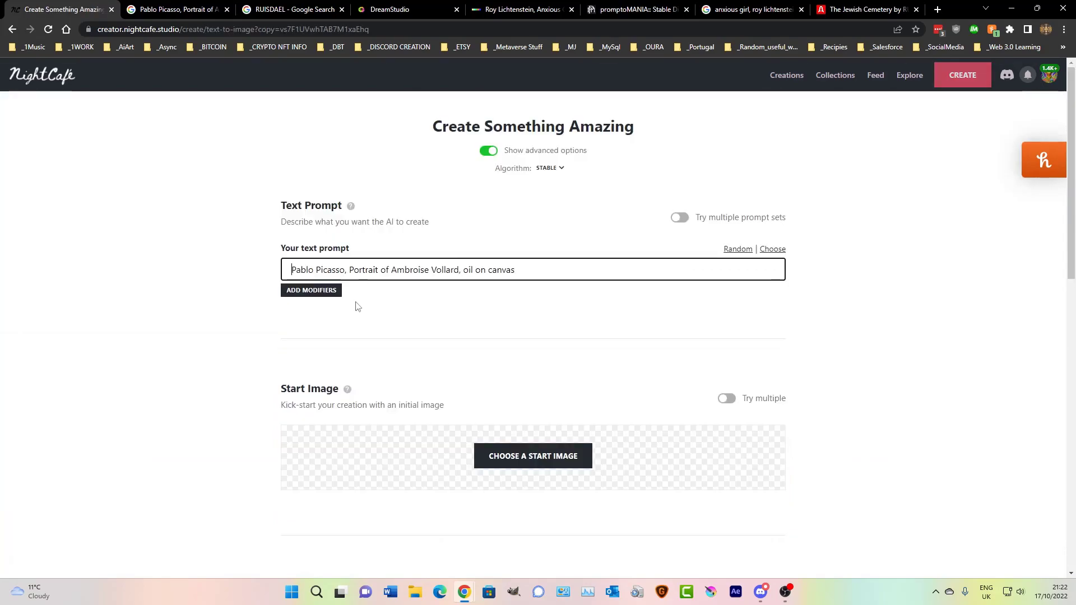
{"action": "type", "text": "Art by"}
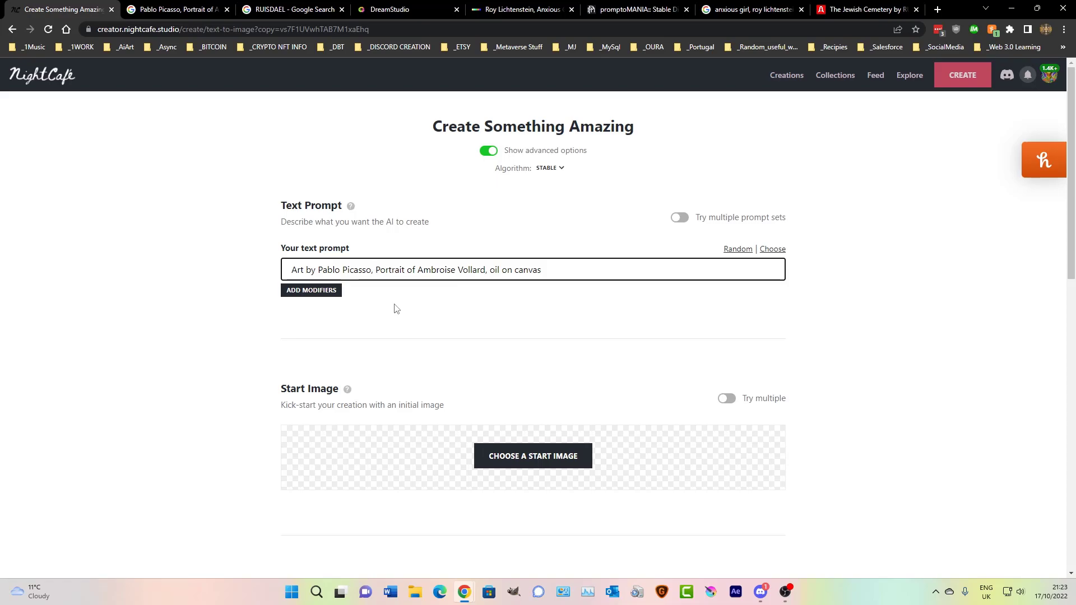
- Insert "Pushkin Museum Moscow Russia," into the prompt between "Pablo Picasso," and "Portrait of Ambroise Vollard"
{"action": "type", "text": "Pushkin M"}
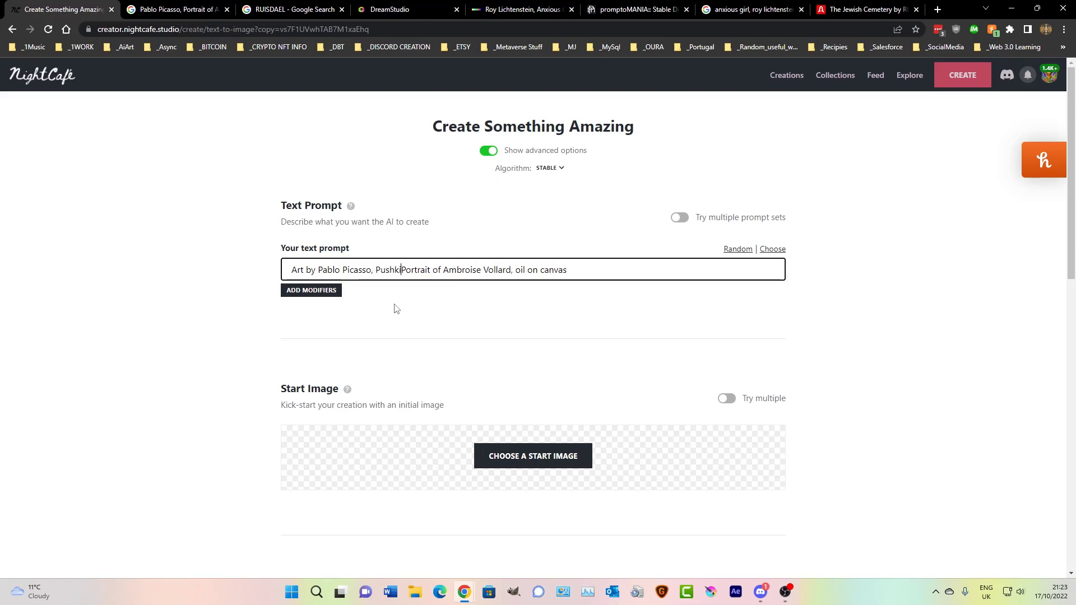
{"action": "type", "text": "useum M"}
{"action": "key", "text": "BackSpace"}
{"action": "key", "text": "BackSpace"}
{"action": "type", "text": "M"}
{"action": "type", "text": "oscow Russio"}
{"action": "key", "text": "BackSpace"}
{"action": "type", "text": "a,"}
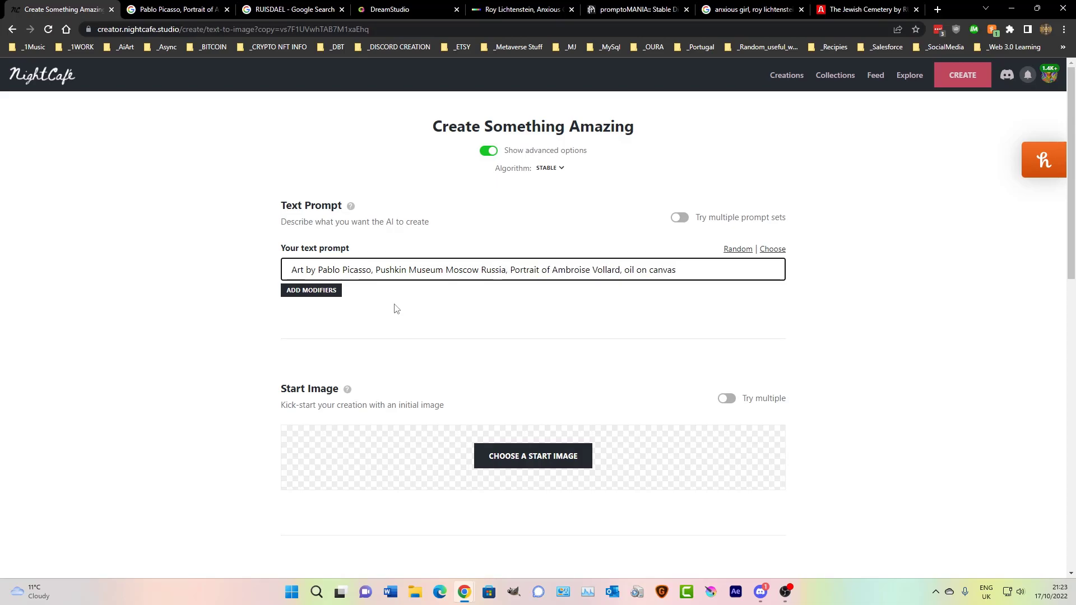
- Randomize the seed and generate the Pushkin Museum portrait at thumbnail resolution with short runtime
{"action": "scroll", "coordinate": [397, 309], "scroll_direction": "down", "scroll_amount": 6}
{"action": "left_click", "coordinate": [318, 293]}
{"action": "scroll", "coordinate": [299, 334], "scroll_direction": "down", "scroll_amount": 7}
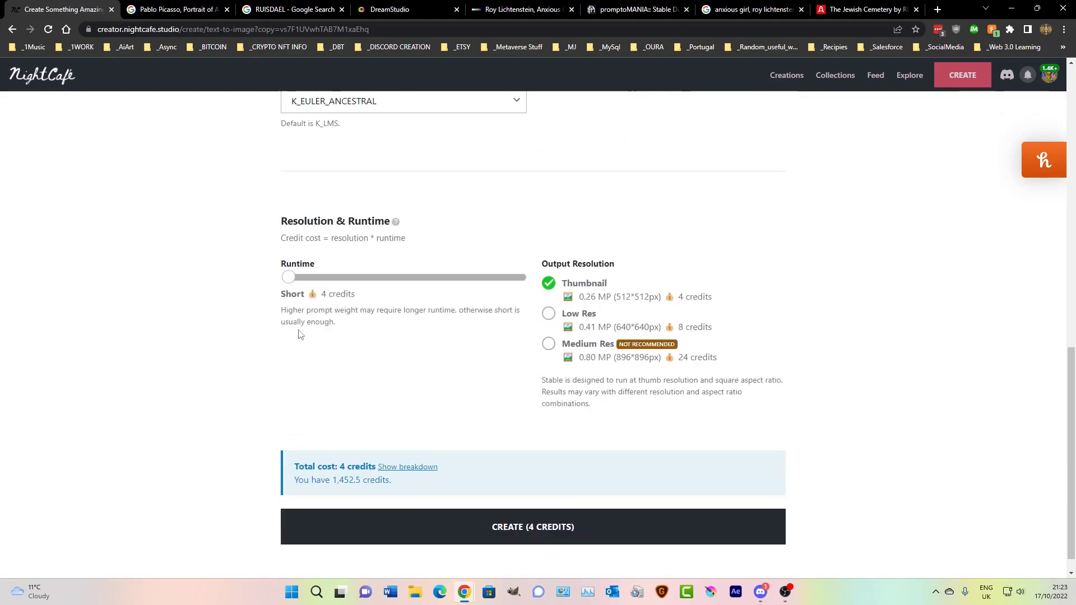
{"action": "left_click", "coordinate": [525, 524]}
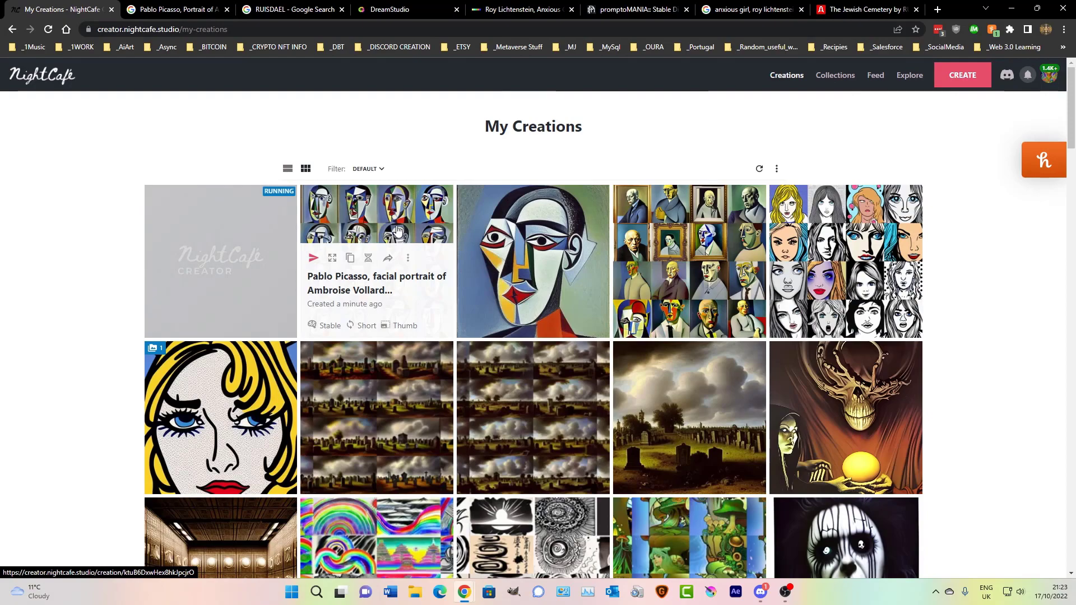
- Compare the evolved facial portrait grid with the earlier "oil on canvas" portrait grid and their prompts
{"action": "left_click", "coordinate": [397, 229]}
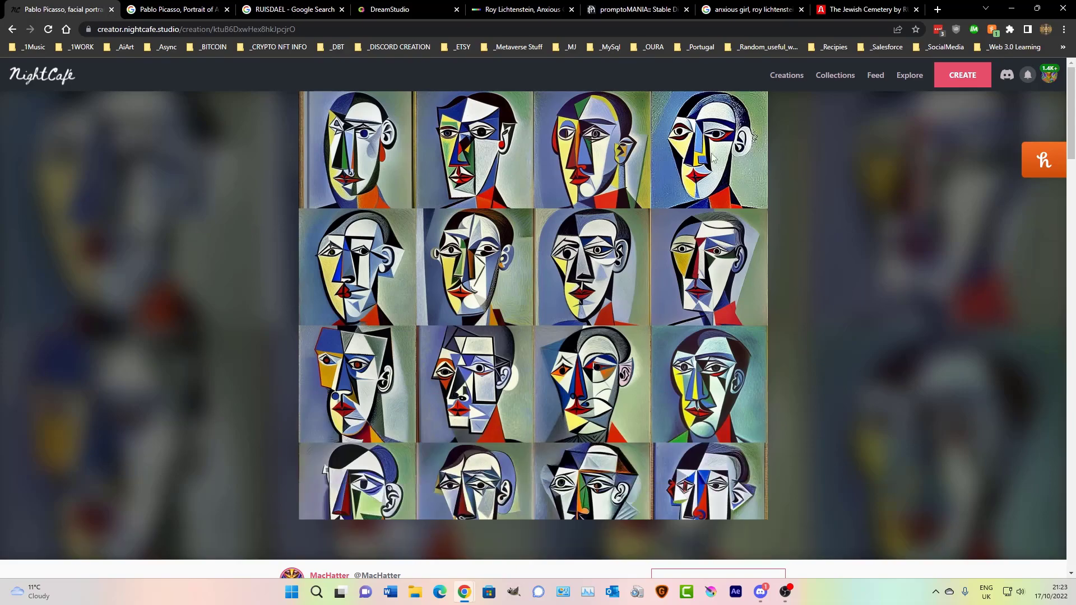
{"action": "scroll", "coordinate": [387, 386], "scroll_direction": "down", "scroll_amount": 4}
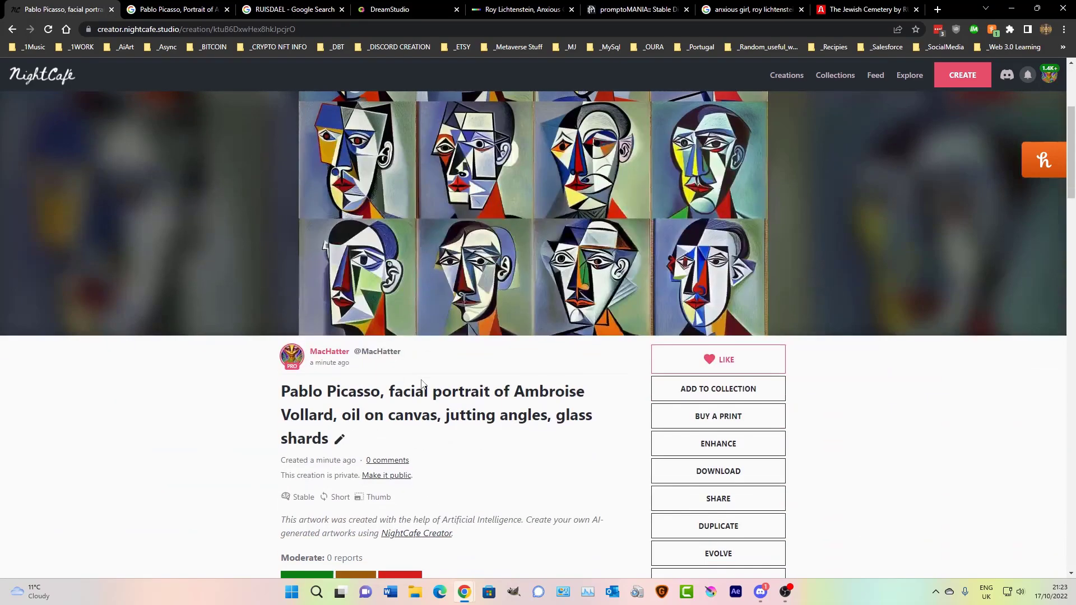
{"action": "scroll", "coordinate": [421, 379], "scroll_direction": "up", "scroll_amount": 4}
{"action": "left_click", "coordinate": [796, 79]}
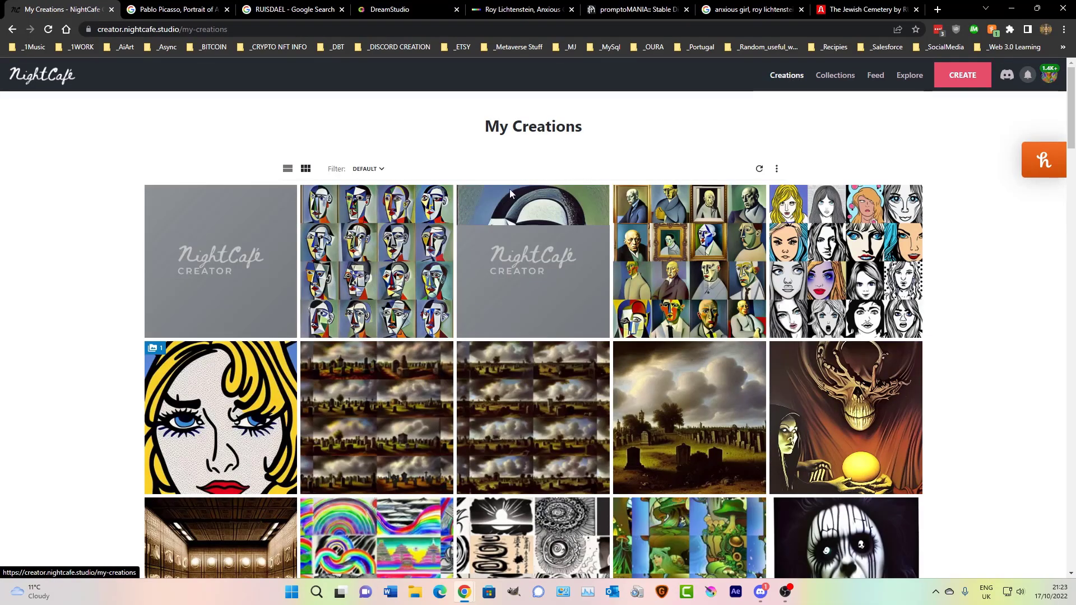
{"action": "left_click", "coordinate": [682, 236]}
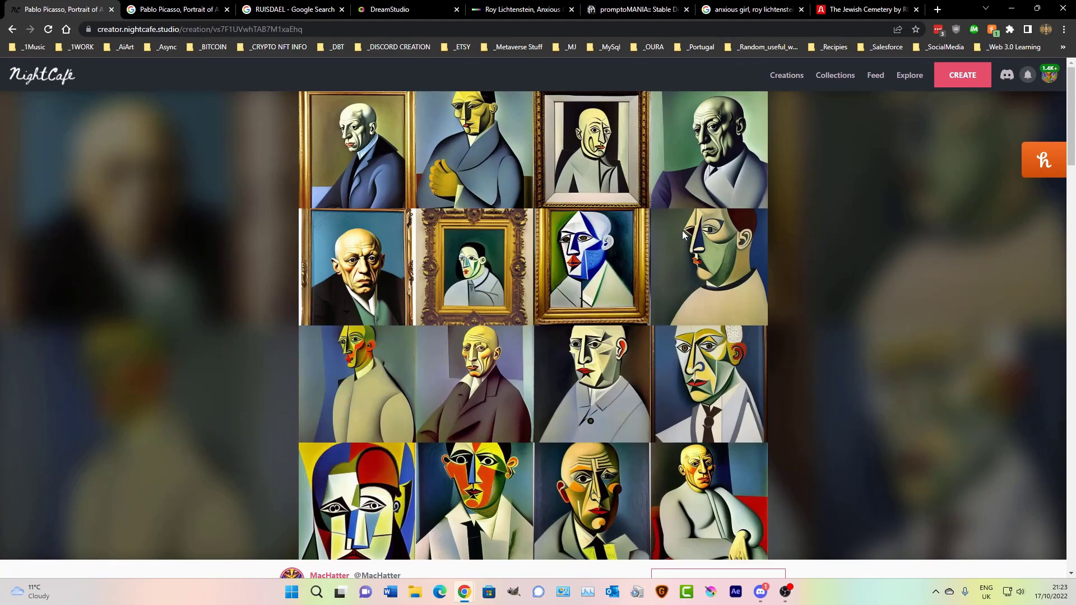
{"action": "scroll", "coordinate": [681, 230], "scroll_direction": "down", "scroll_amount": 3}
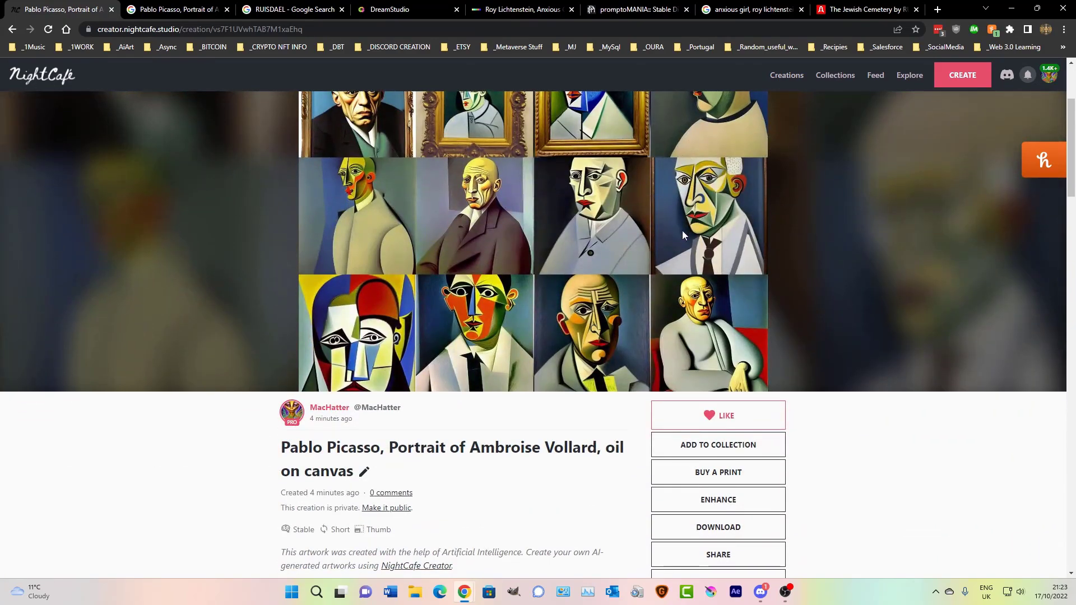
{"action": "scroll", "coordinate": [683, 231], "scroll_direction": "up", "scroll_amount": 3}
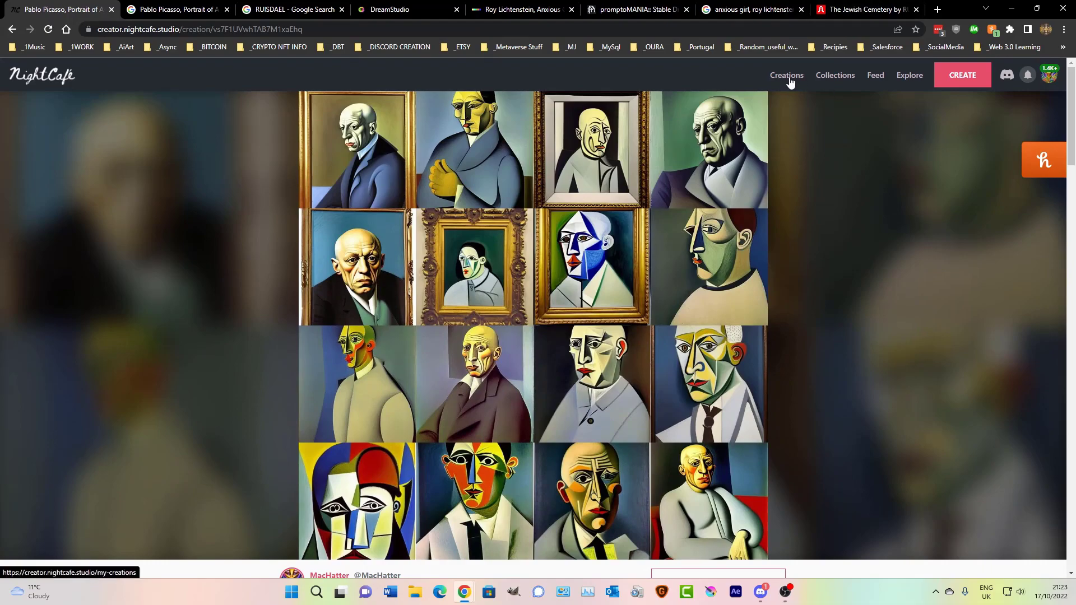
- Open the new Pushkin Museum creation from My Creations and inspect its images and prompt
{"action": "left_click", "coordinate": [787, 77]}
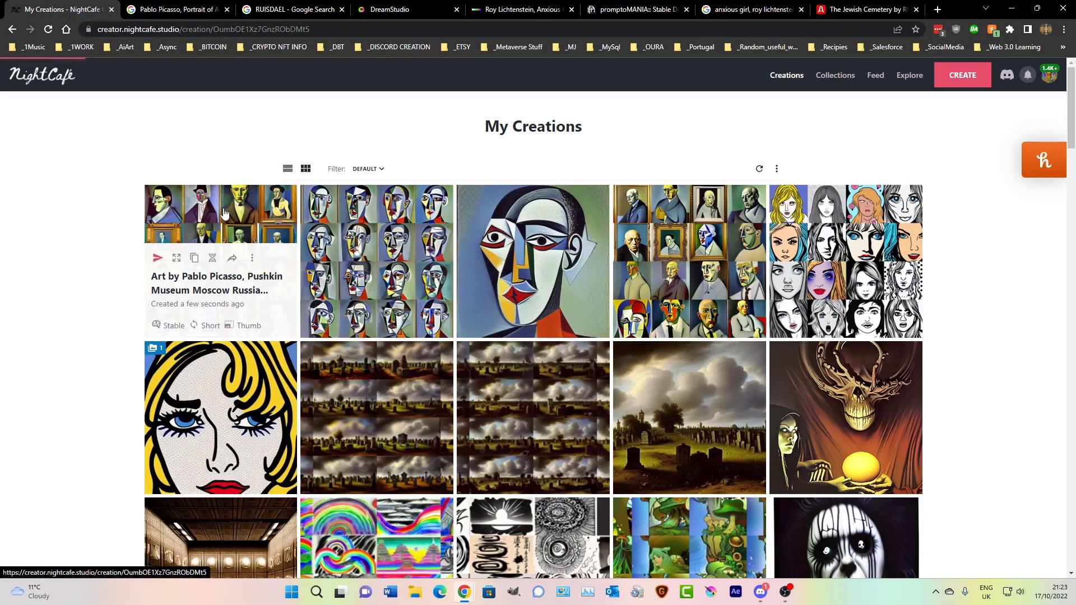
{"action": "left_click", "coordinate": [223, 211]}
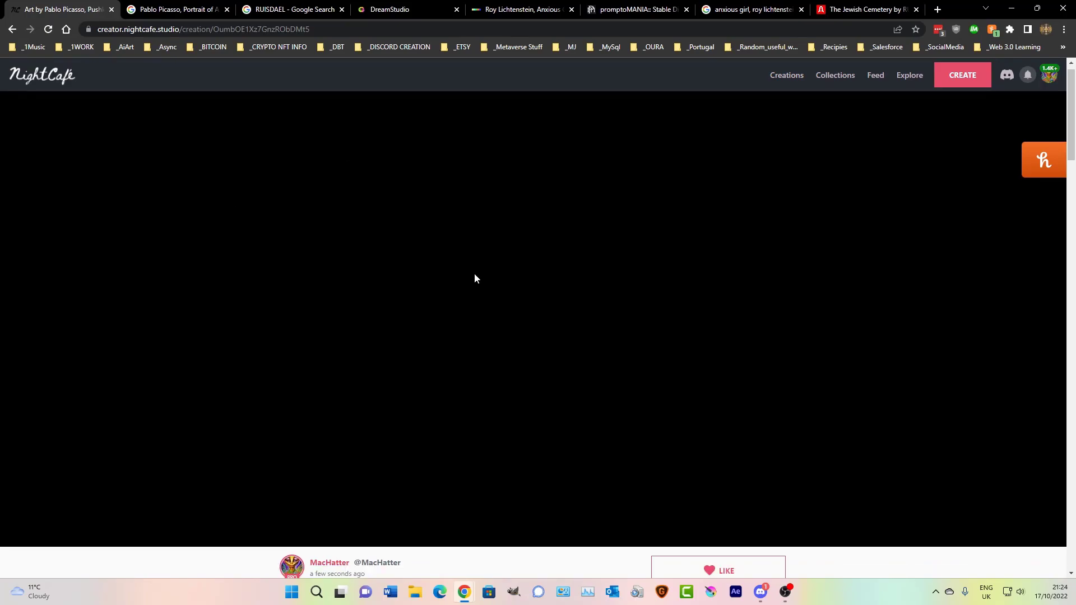
{"action": "scroll", "coordinate": [475, 278], "scroll_direction": "down", "scroll_amount": 10}
{"action": "scroll", "coordinate": [476, 278], "scroll_direction": "down", "scroll_amount": 5}
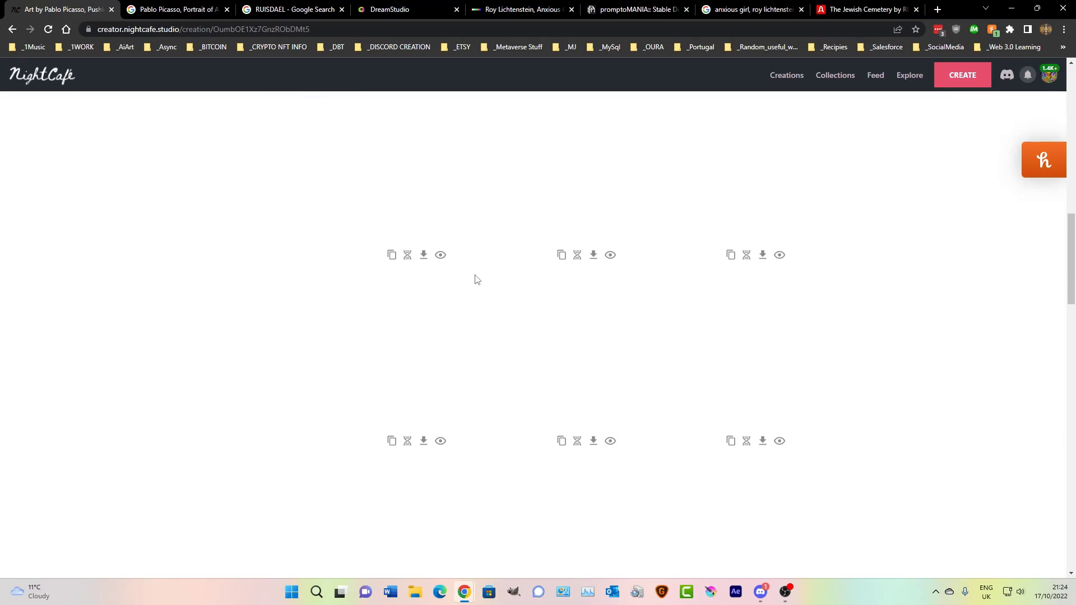
{"action": "scroll", "coordinate": [475, 277], "scroll_direction": "up", "scroll_amount": 10}
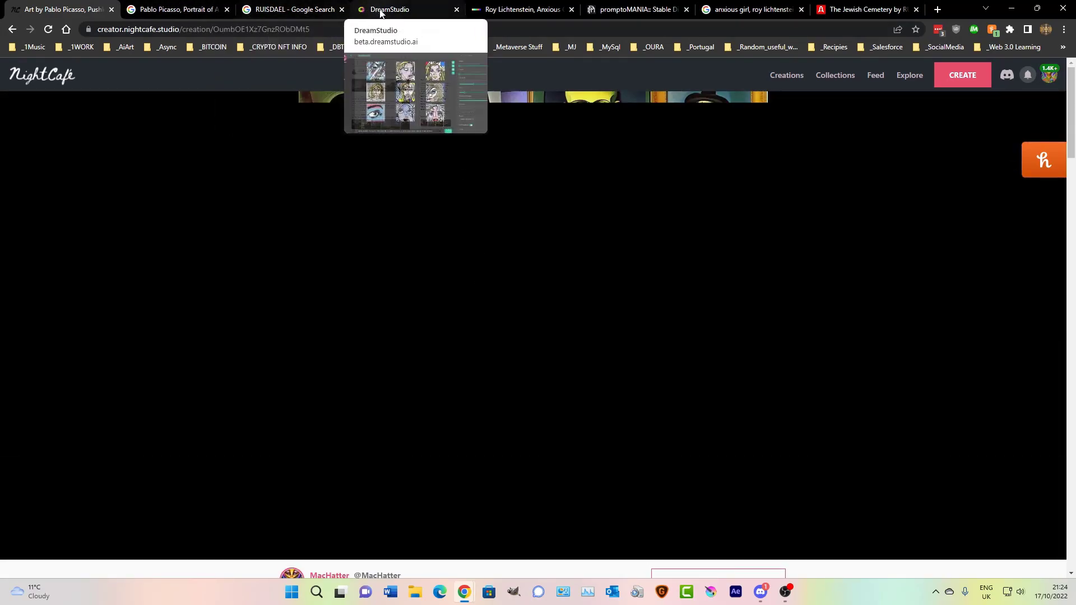
{"action": "left_click", "coordinate": [380, 10]}
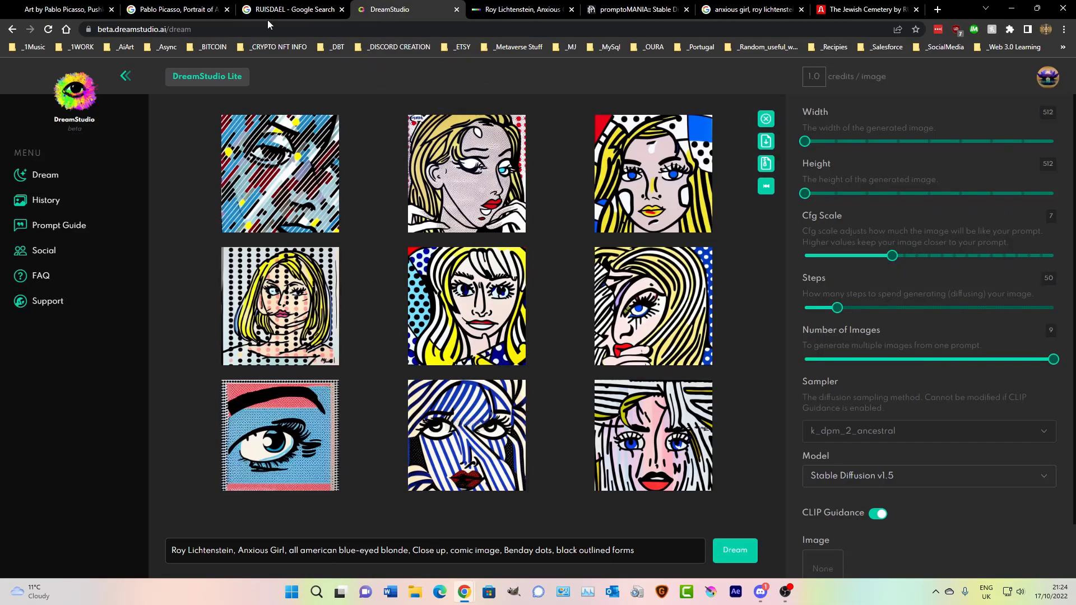
{"action": "left_click", "coordinate": [80, 12]}
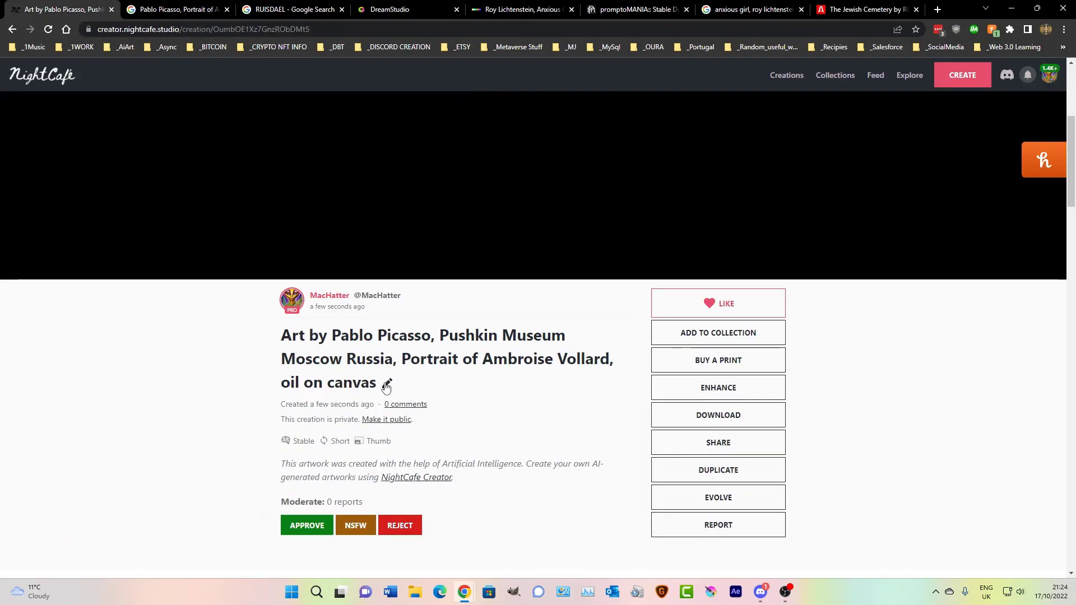
- Copy the creation's title "Art by Pablo Picasso, Pushkin Museum Moscow Russia, Portrait of Ambroise Vollard, oil on canvas" and generate images from it in DALL-E
{"action": "left_click_drag", "start_coordinate": [377, 387], "coordinate": [282, 326]}
{"action": "right_click", "coordinate": [336, 370]}
{"action": "left_click", "coordinate": [359, 374]}
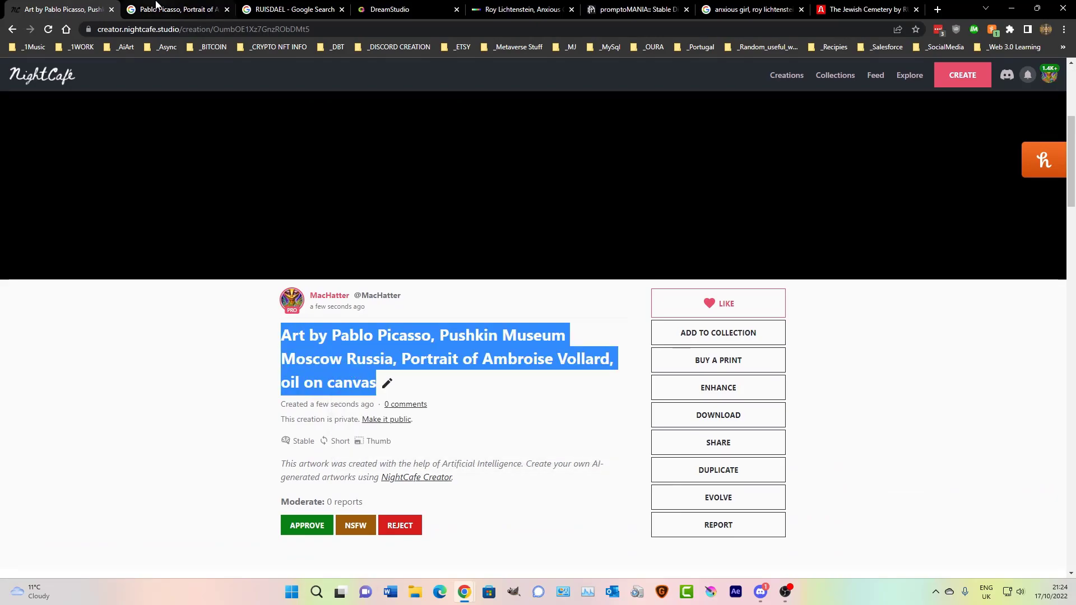
{"action": "left_click", "coordinate": [521, 10]}
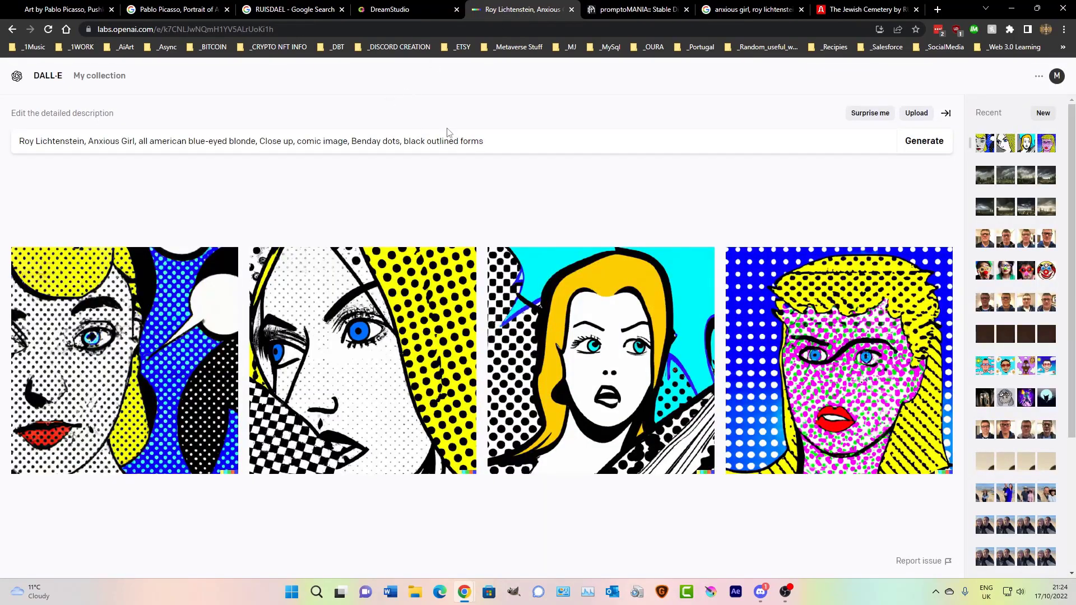
{"action": "triple_click", "coordinate": [495, 144]}
{"action": "key", "text": "ctrl+v"}
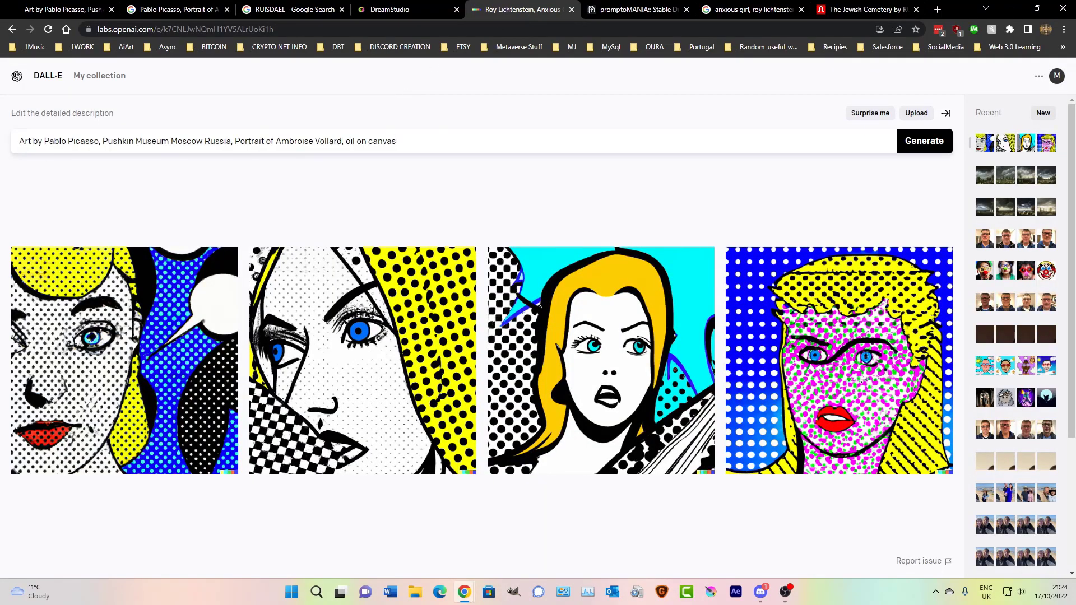
{"action": "key", "text": "Return"}
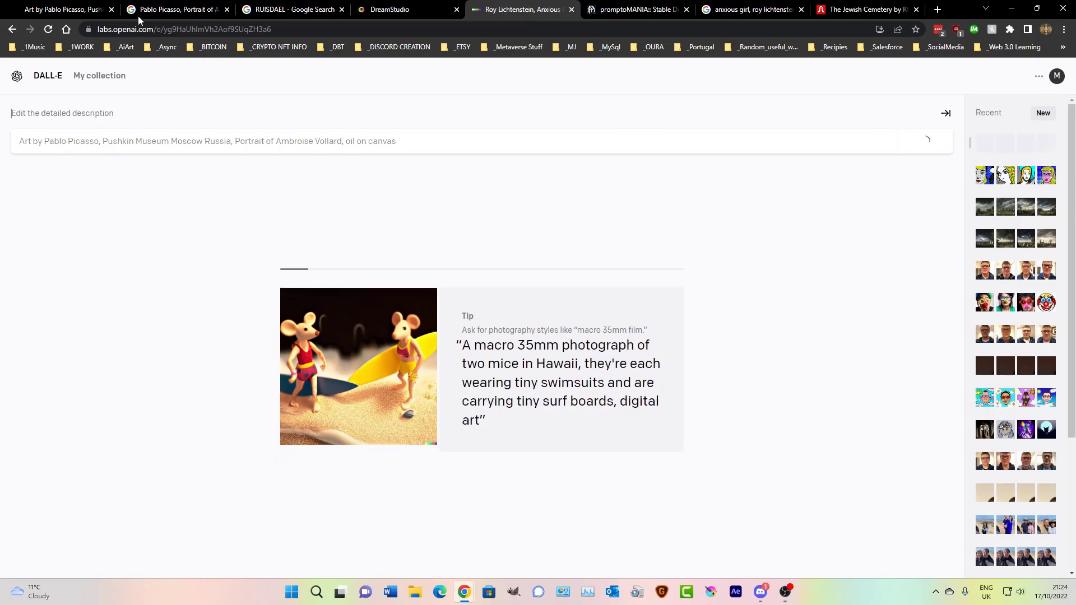
- Replace the Roy Lichtenstein prompt in DreamStudio with the copied Picasso Pushkin Museum prompt and generate the images
{"action": "left_click", "coordinate": [403, 14]}
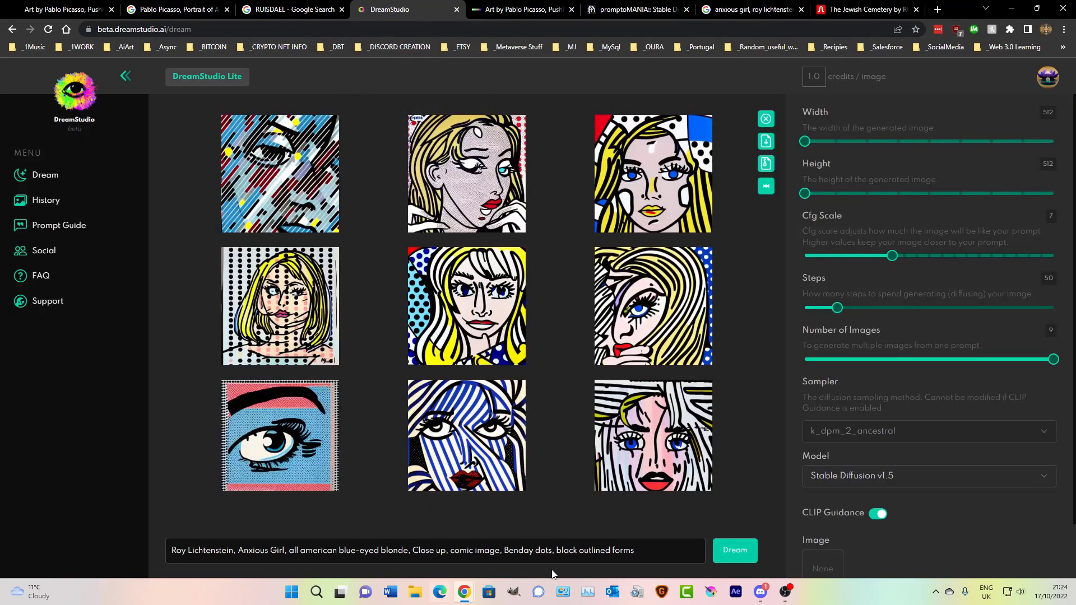
{"action": "left_click_drag", "start_coordinate": [652, 552], "coordinate": [168, 550]}
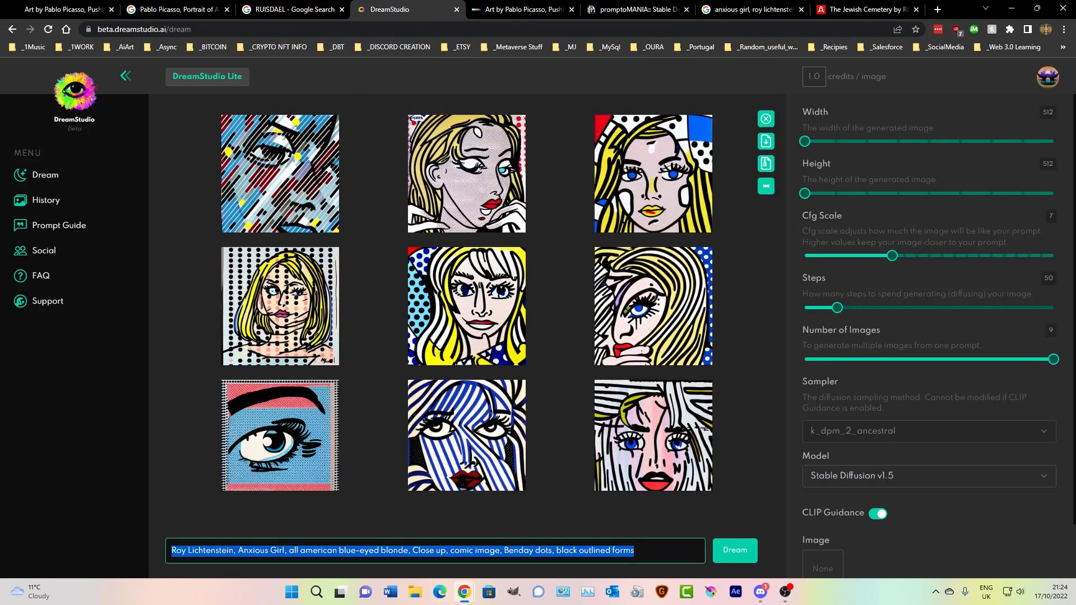
{"action": "key", "text": "ctrl+v"}
{"action": "left_click", "coordinate": [744, 561]}
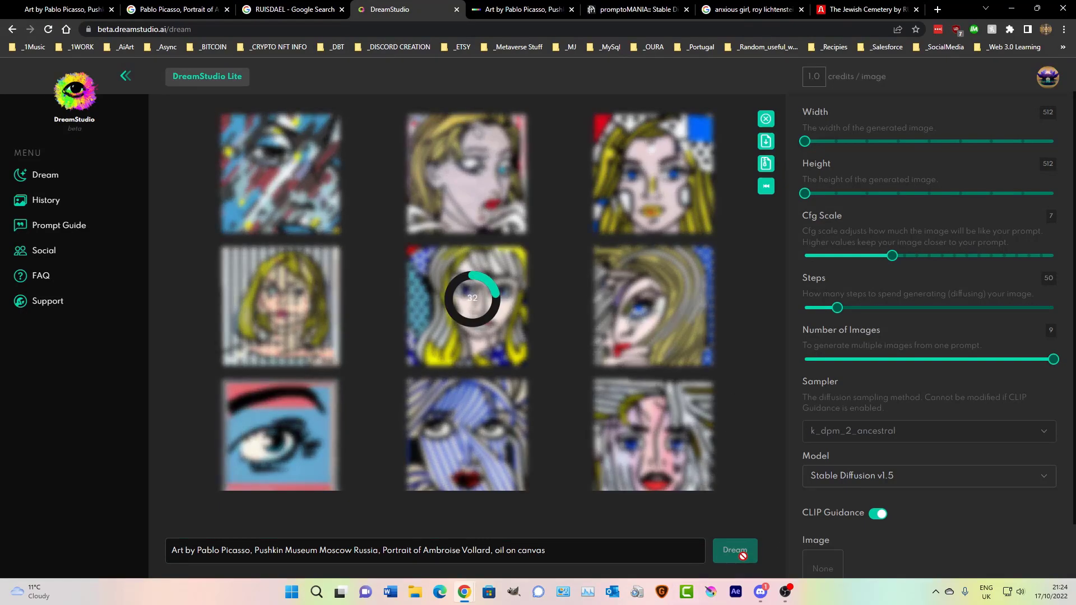
- Reload the Pushkin Museum creation in NightCafe and examine all its output portraits and creation settings
{"action": "left_click", "coordinate": [65, 11]}
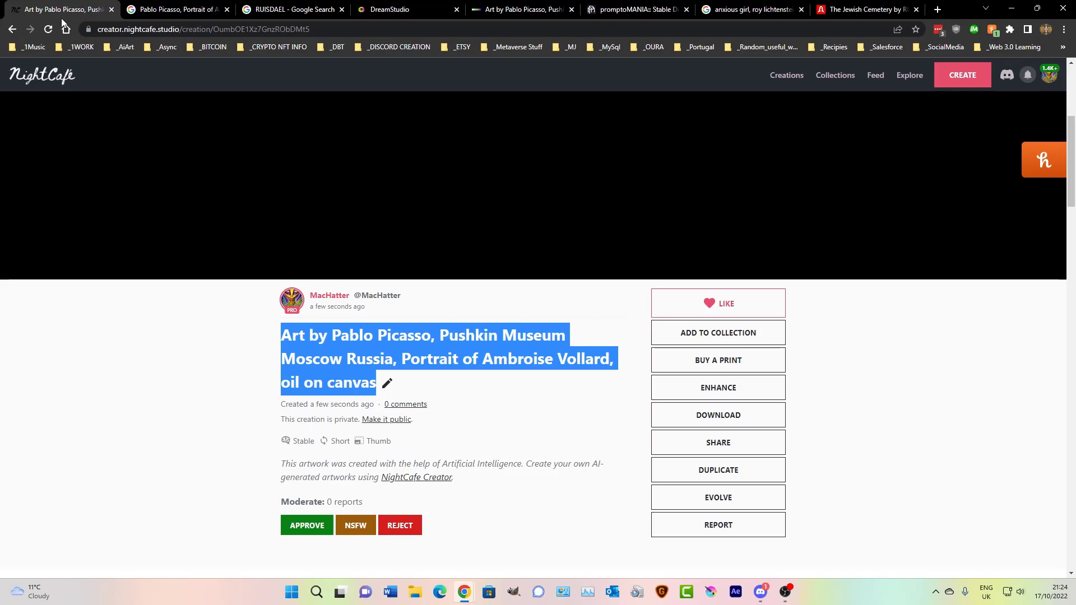
{"action": "left_click", "coordinate": [48, 30]}
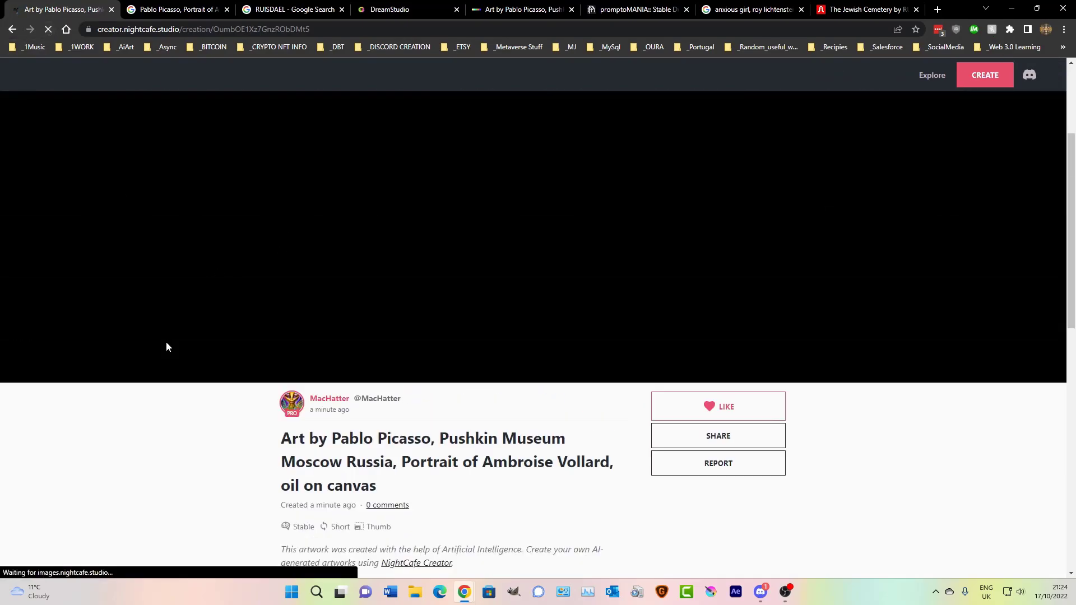
{"action": "scroll", "coordinate": [438, 303], "scroll_direction": "down", "scroll_amount": 10}
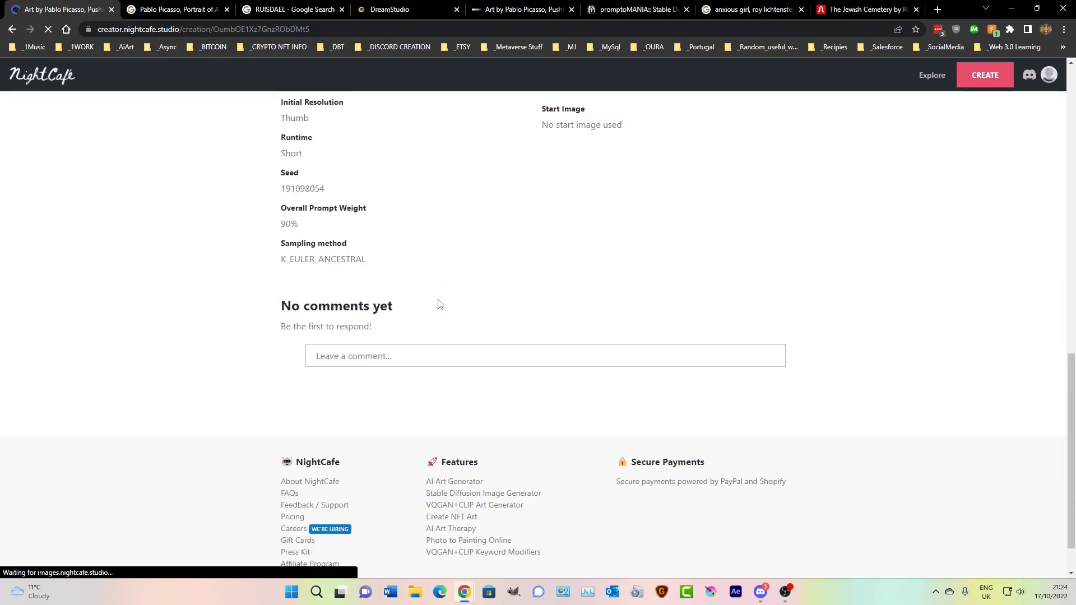
{"action": "scroll", "coordinate": [438, 304], "scroll_direction": "up", "scroll_amount": 15}
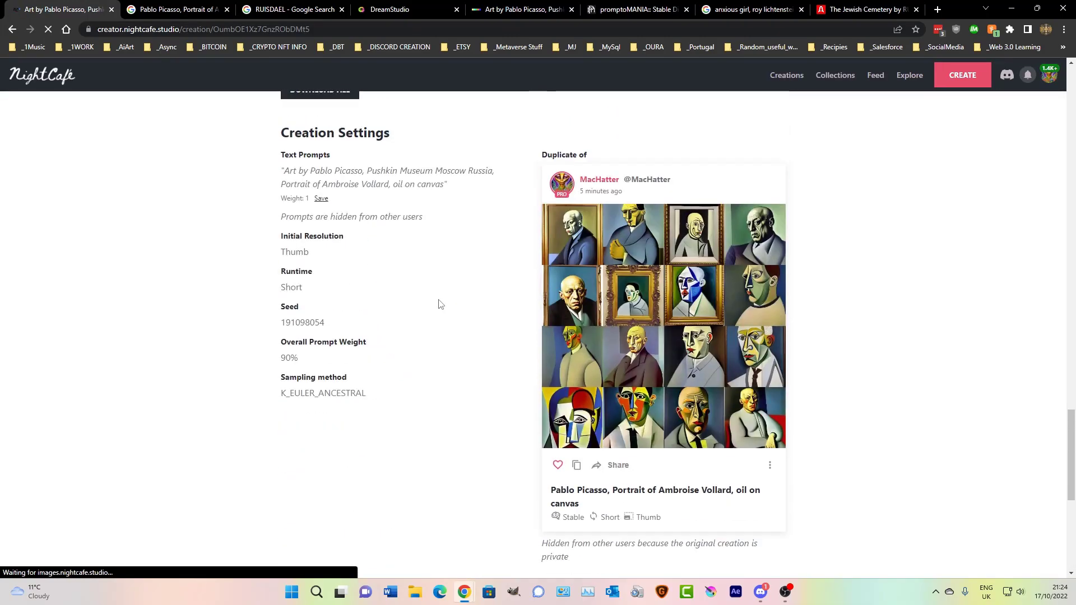
{"action": "scroll", "coordinate": [438, 303], "scroll_direction": "up", "scroll_amount": 4}
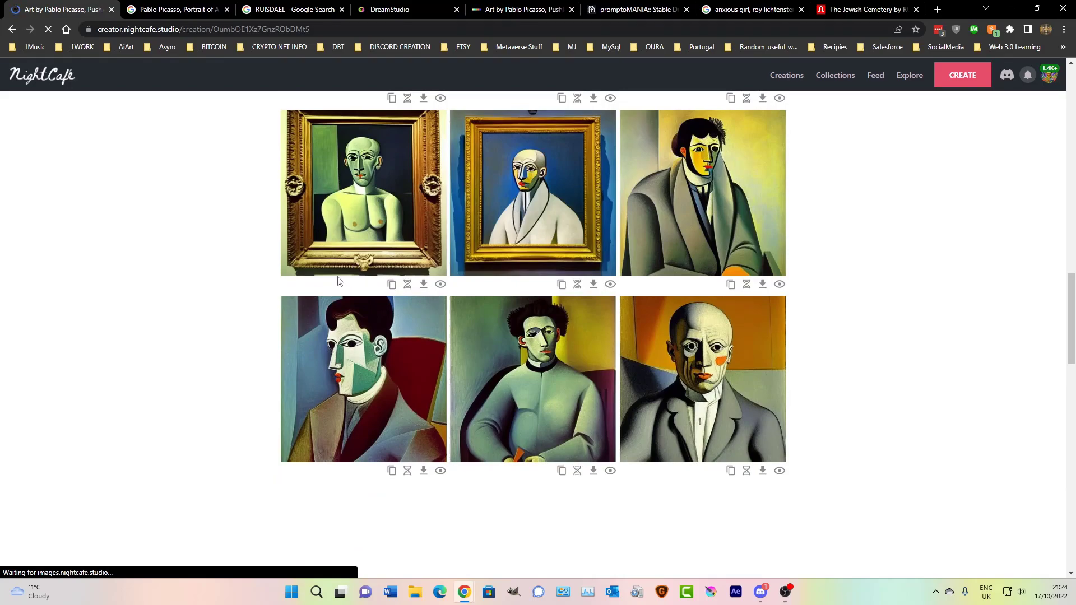
{"action": "scroll", "coordinate": [313, 259], "scroll_direction": "down", "scroll_amount": 6}
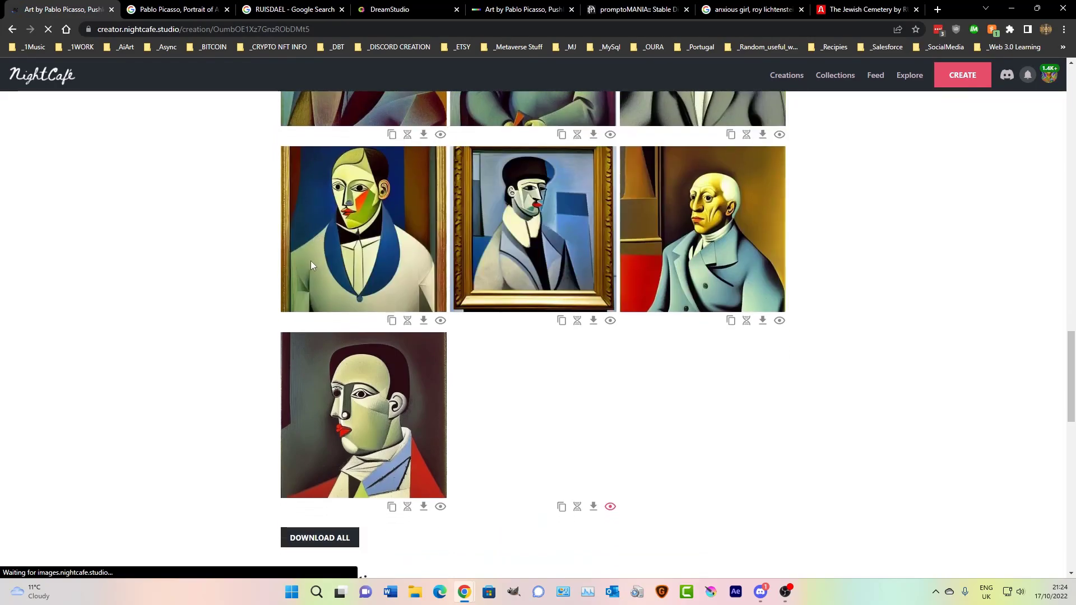
{"action": "scroll", "coordinate": [310, 261], "scroll_direction": "down", "scroll_amount": 4}
{"action": "scroll", "coordinate": [310, 260], "scroll_direction": "up", "scroll_amount": 3}
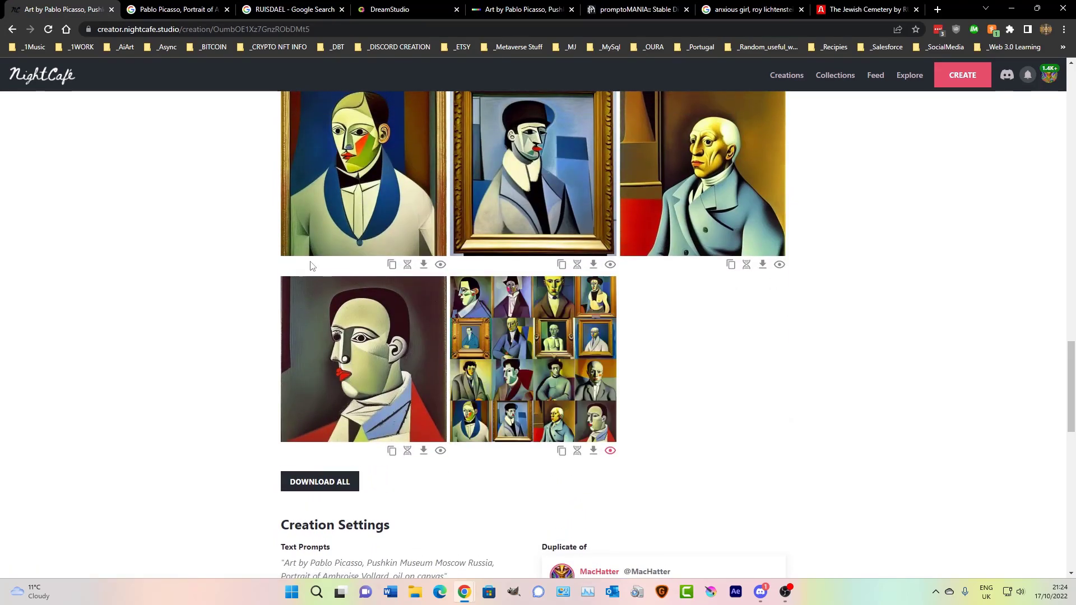
{"action": "scroll", "coordinate": [310, 261], "scroll_direction": "up", "scroll_amount": 6}
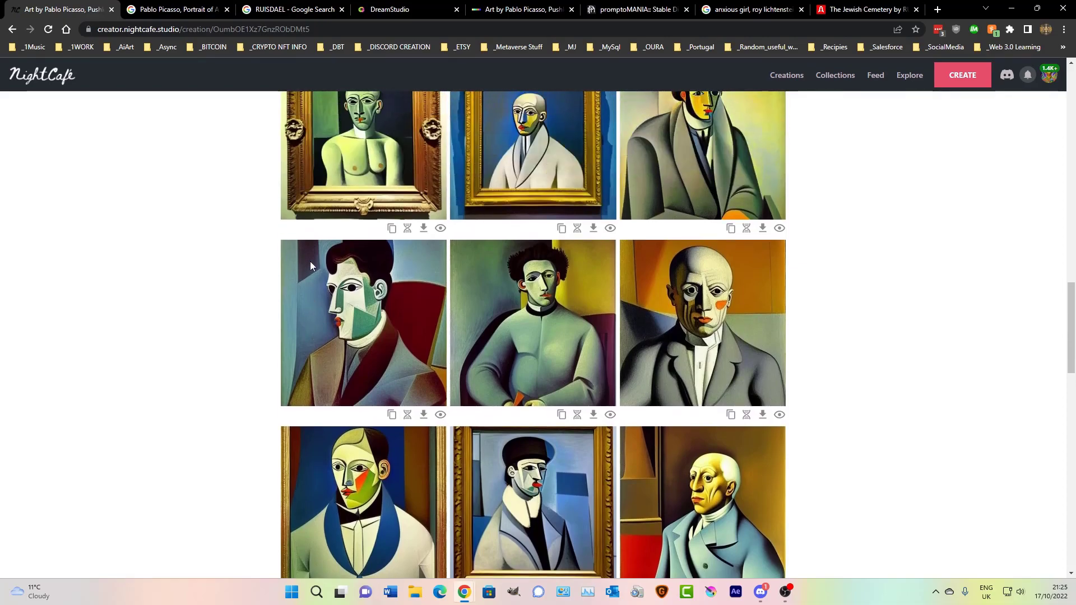
{"action": "scroll", "coordinate": [310, 261], "scroll_direction": "up", "scroll_amount": 5}
{"action": "scroll", "coordinate": [310, 261], "scroll_direction": "up", "scroll_amount": 2}
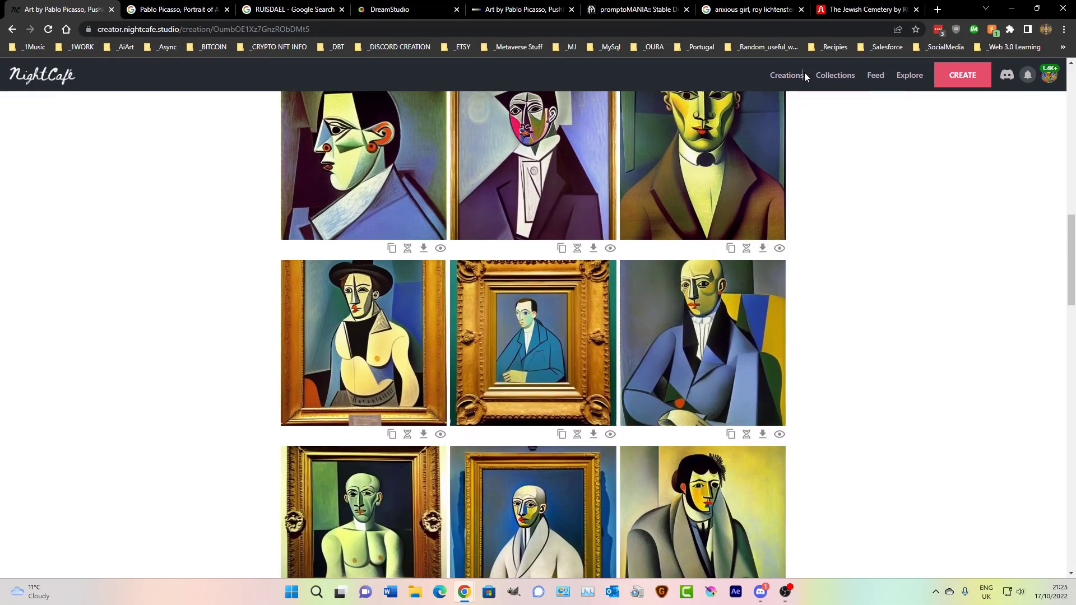
- Open the "facial portrait of Ambroise Vollard" grid from My Creations, examine its prompt and output images, and reload it
{"action": "left_click", "coordinate": [786, 77]}
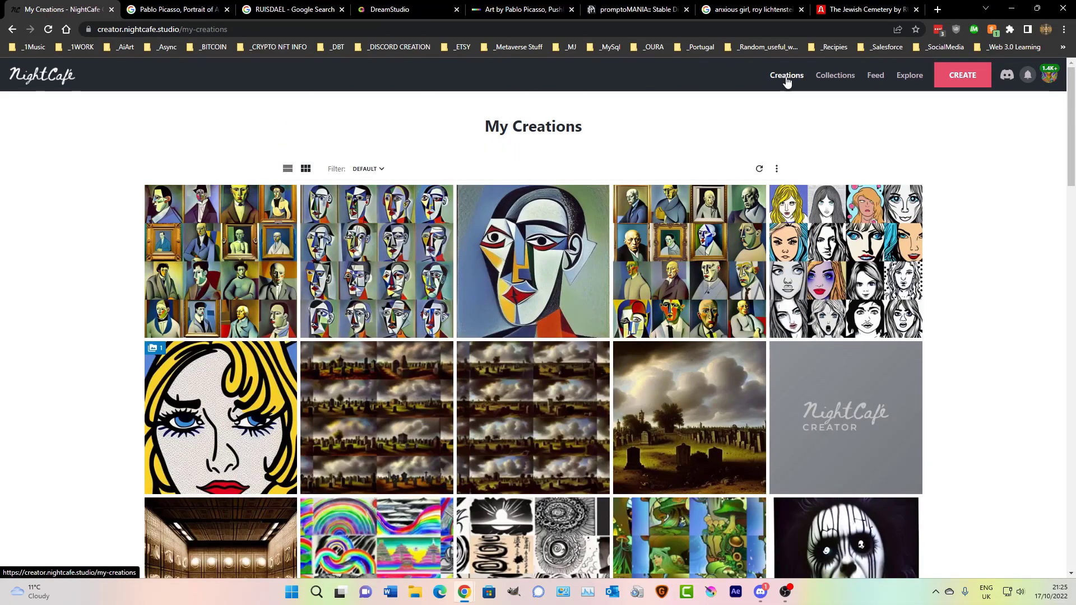
{"action": "mouse_move", "coordinate": [425, 252]}
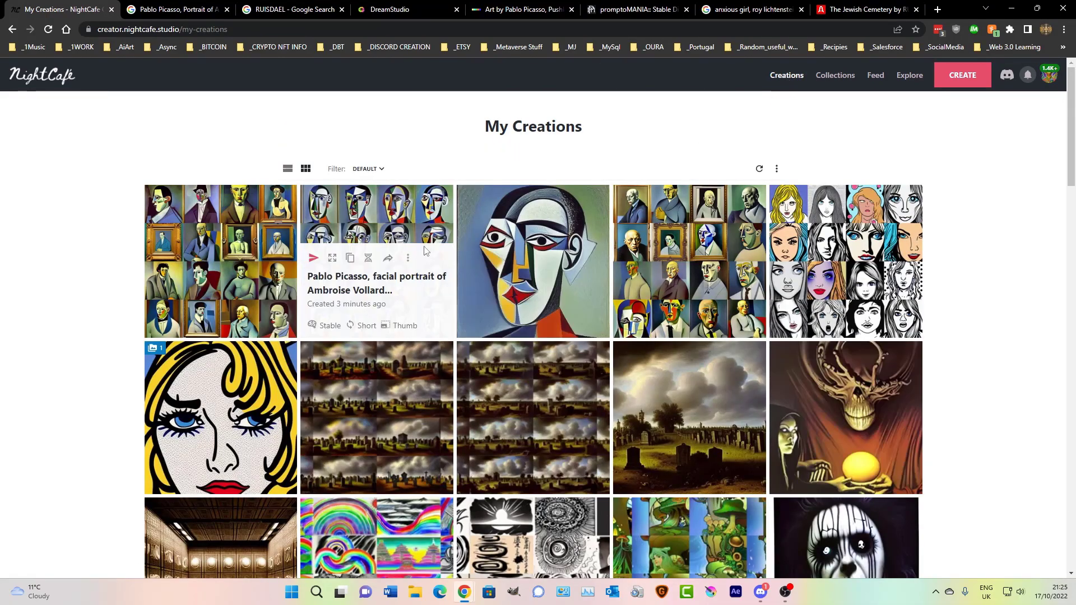
{"action": "left_click", "coordinate": [395, 230]}
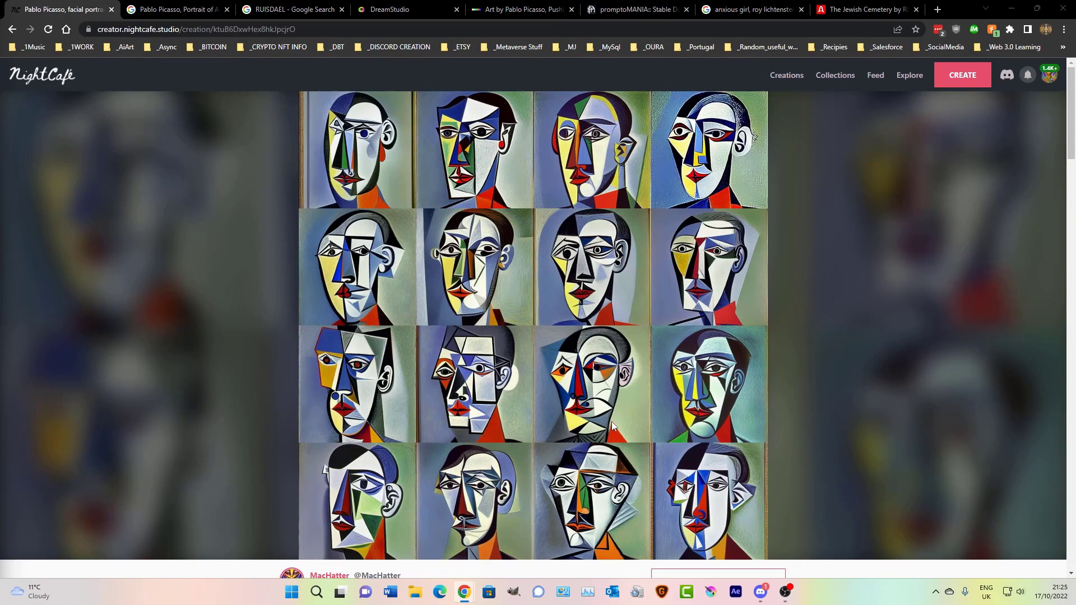
{"action": "scroll", "coordinate": [600, 379], "scroll_direction": "down", "scroll_amount": 3}
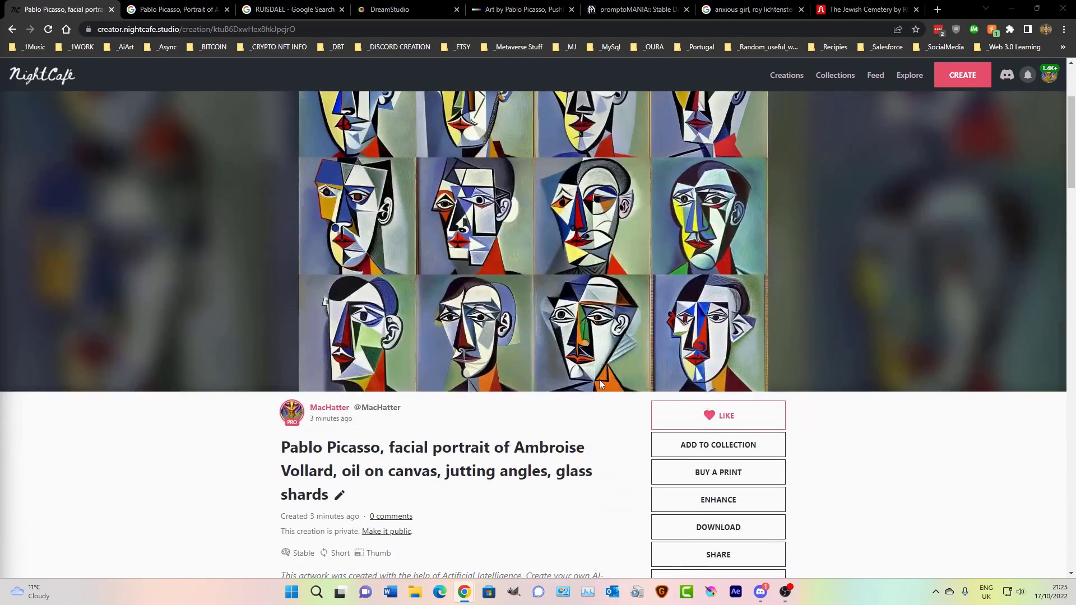
{"action": "scroll", "coordinate": [600, 379], "scroll_direction": "up", "scroll_amount": 3}
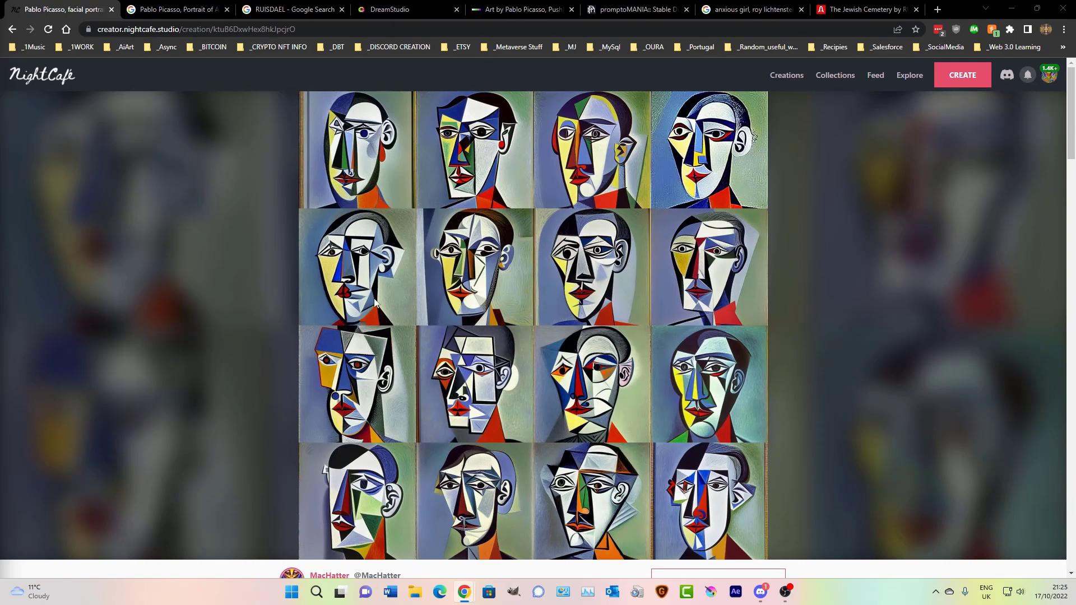
{"action": "scroll", "coordinate": [444, 304], "scroll_direction": "down", "scroll_amount": 12}
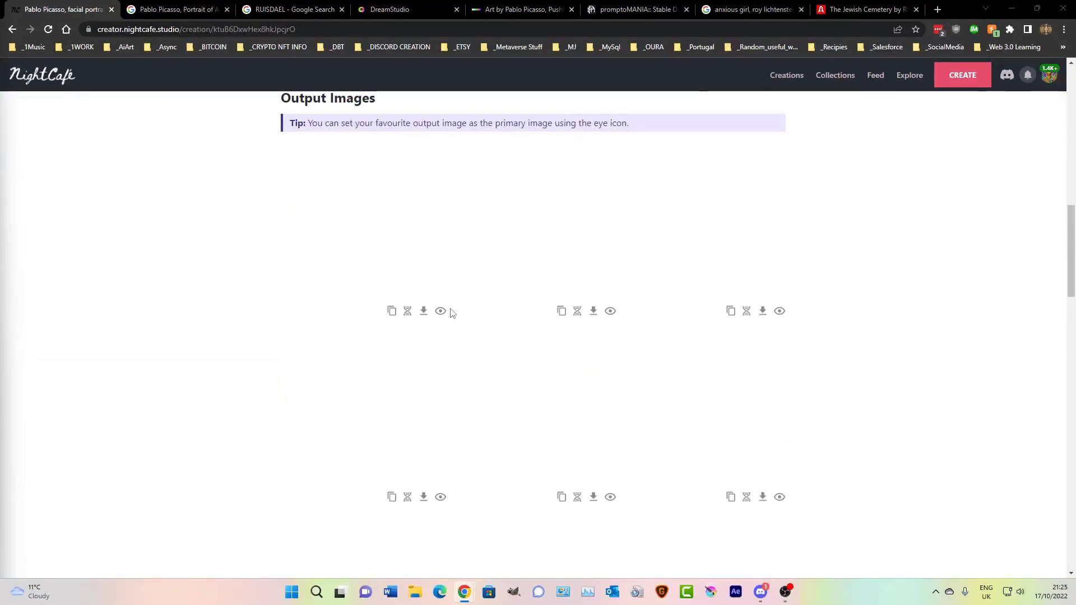
{"action": "scroll", "coordinate": [405, 260], "scroll_direction": "down", "scroll_amount": 5}
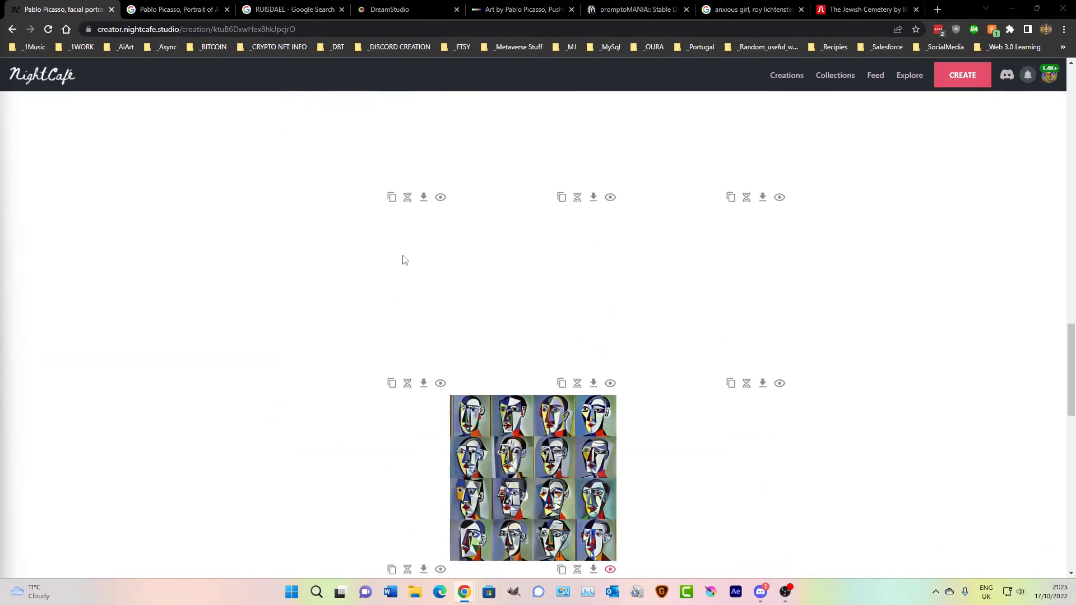
{"action": "scroll", "coordinate": [404, 260], "scroll_direction": "up", "scroll_amount": 10}
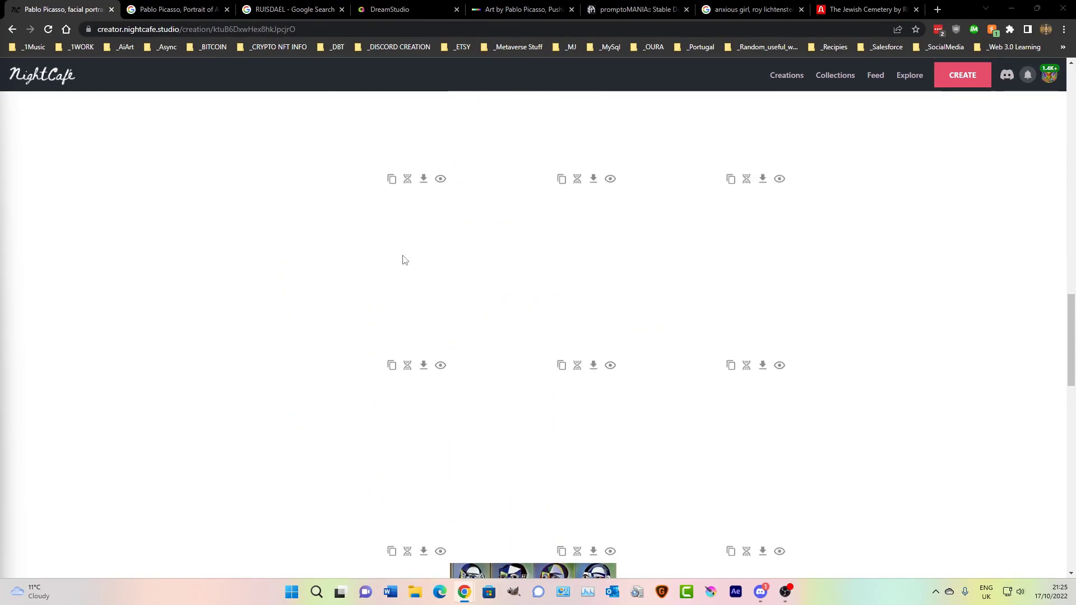
{"action": "scroll", "coordinate": [576, 312], "scroll_direction": "up", "scroll_amount": 8}
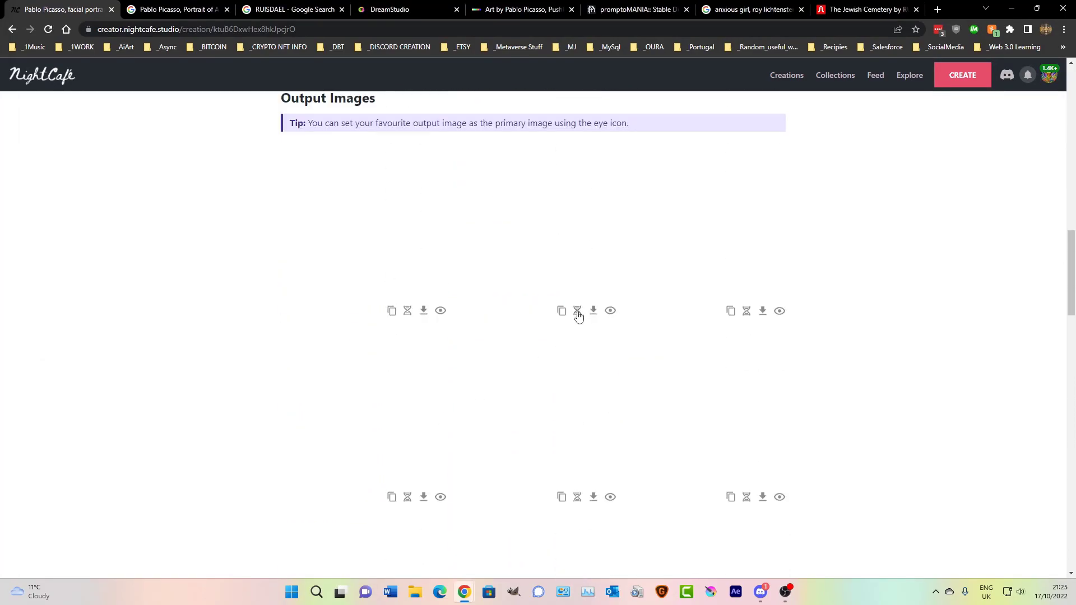
{"action": "scroll", "coordinate": [597, 258], "scroll_direction": "up", "scroll_amount": 10}
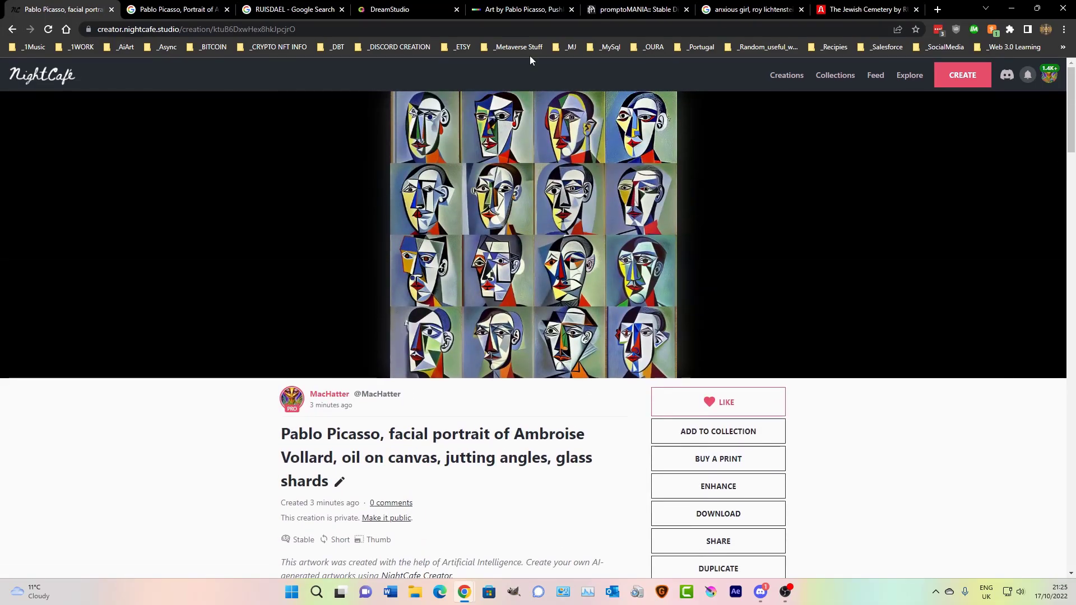
{"action": "left_click", "coordinate": [48, 29]}
- Close the RUISDAEL Google search and bring up the image results for Picasso's Portrait of Ambroise Vollard
{"action": "left_click", "coordinate": [274, 9]}
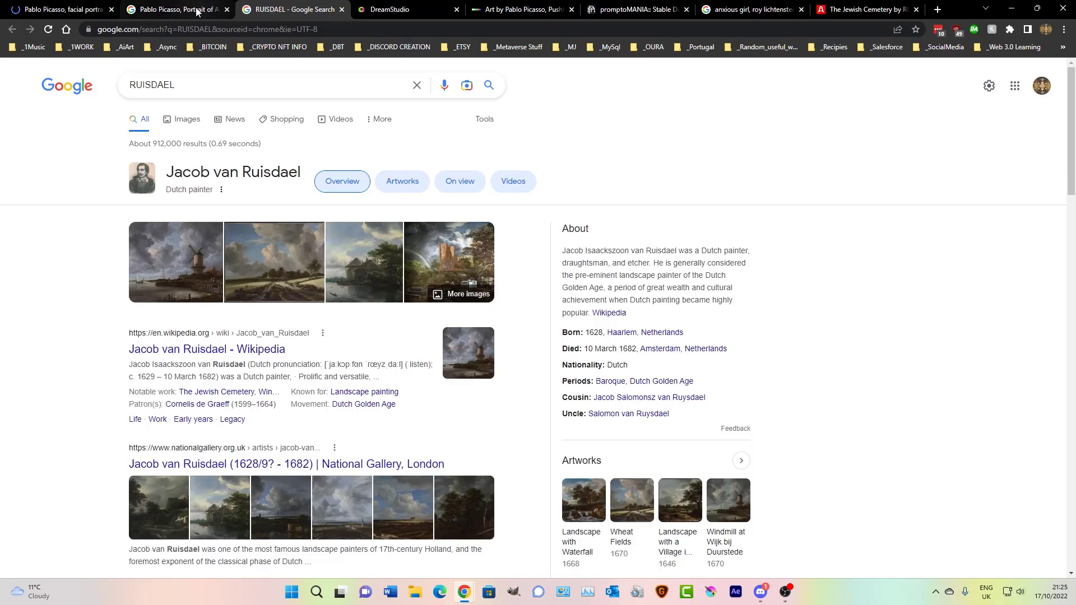
{"action": "left_click", "coordinate": [196, 10]}
{"action": "middle_click", "coordinate": [246, 10]}
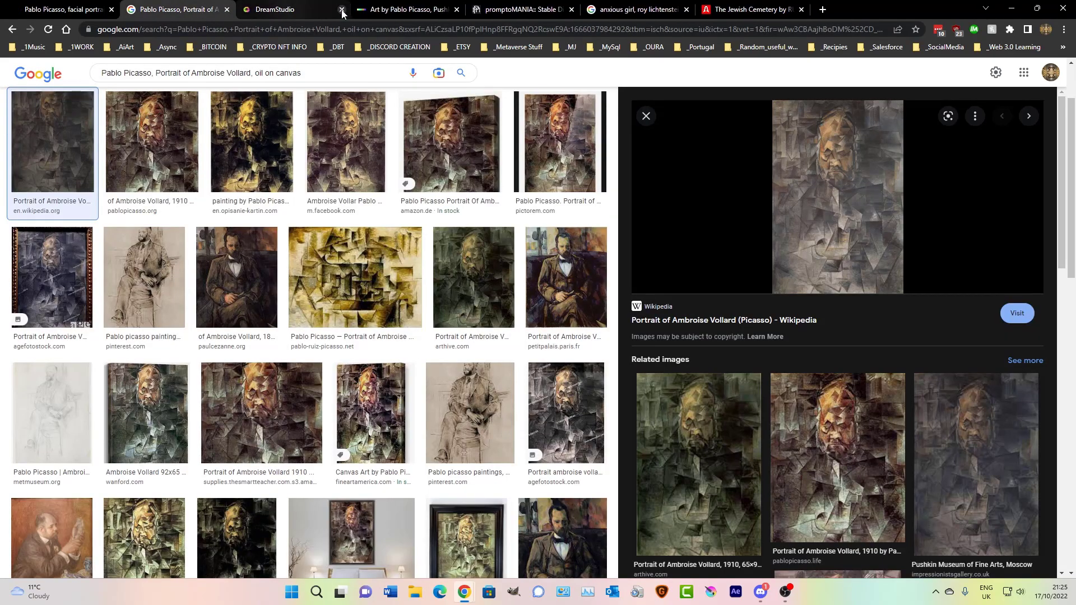
- Review the Pushkin Museum portraits in DreamStudio and DALL-E, plus the open promptoMANIA, Anxious Girl and The Jewish Cemetery pages
{"action": "left_click", "coordinate": [303, 10]}
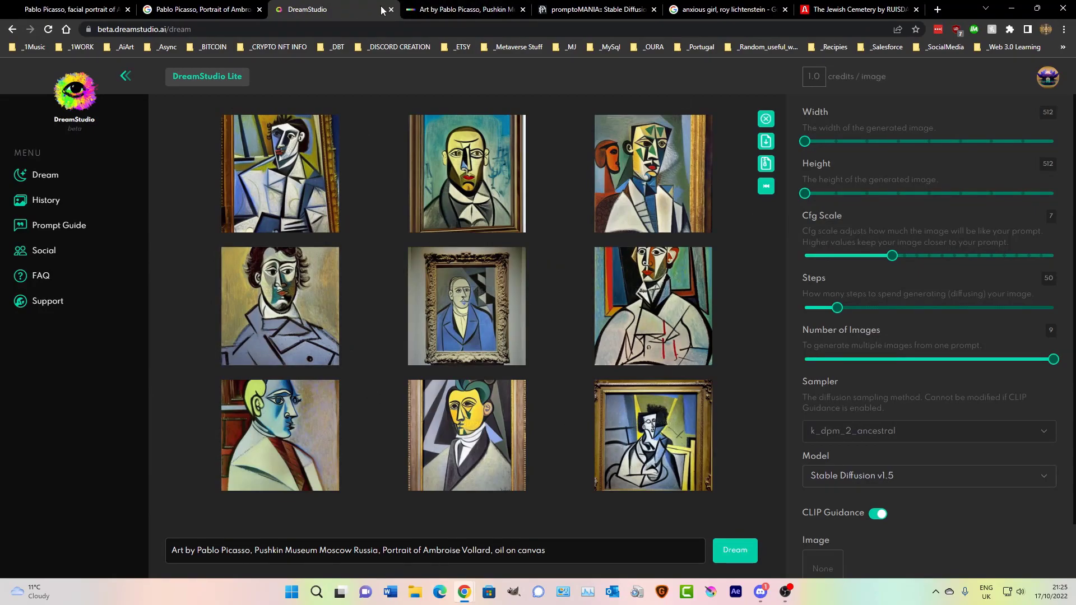
{"action": "left_click", "coordinate": [503, 11]}
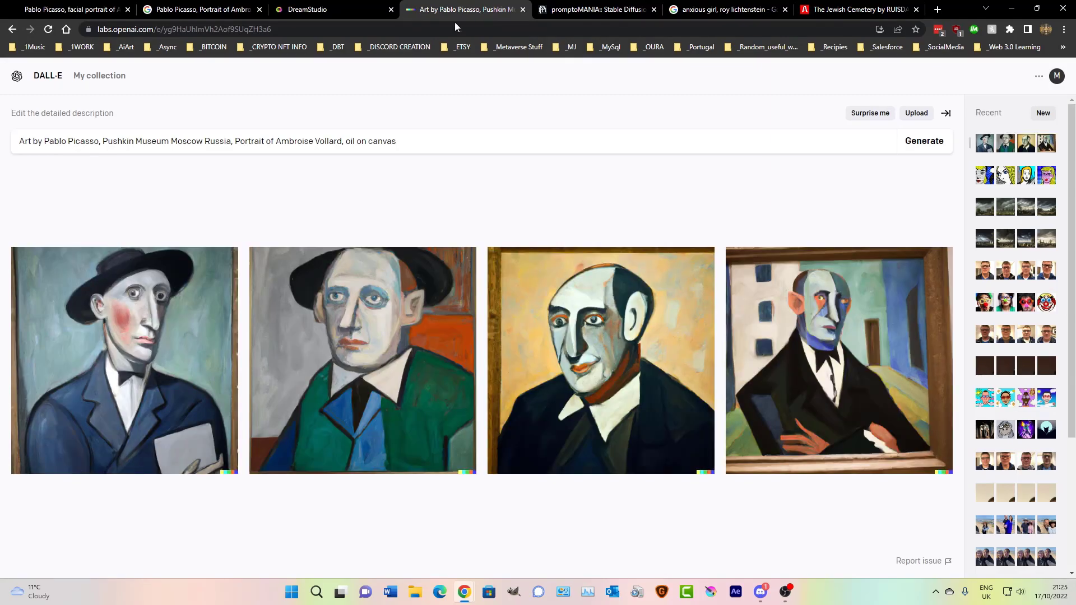
{"action": "left_click", "coordinate": [604, 15]}
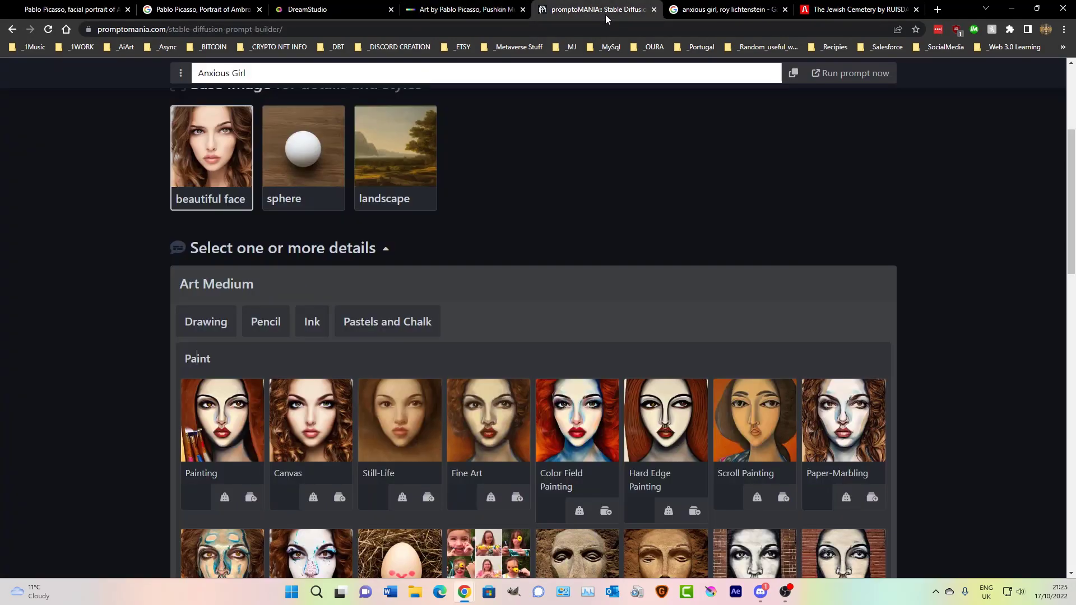
{"action": "left_click", "coordinate": [746, 10]}
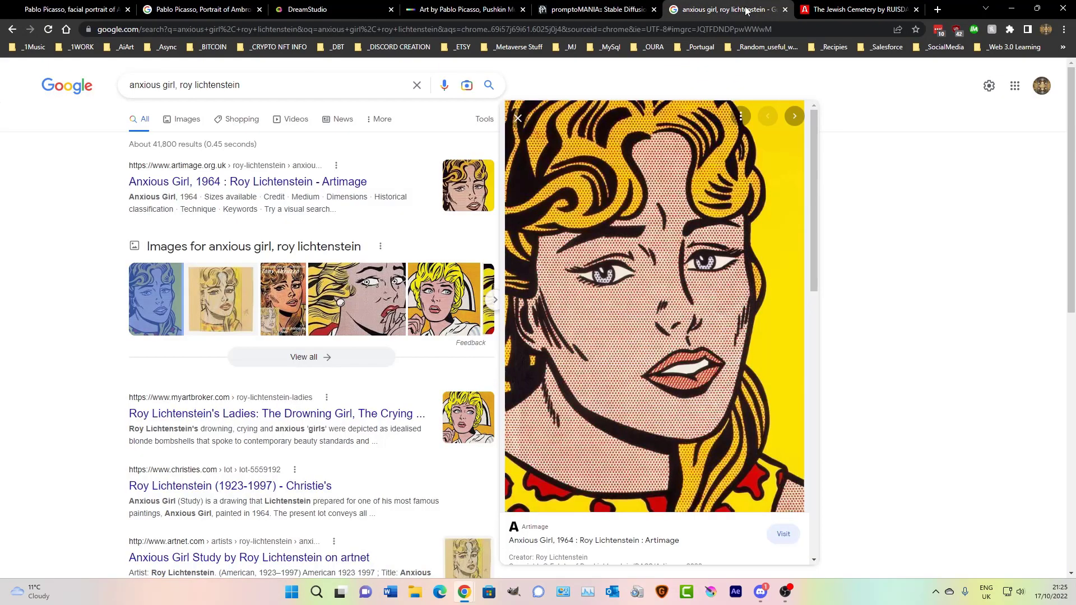
{"action": "left_click", "coordinate": [804, 13]}
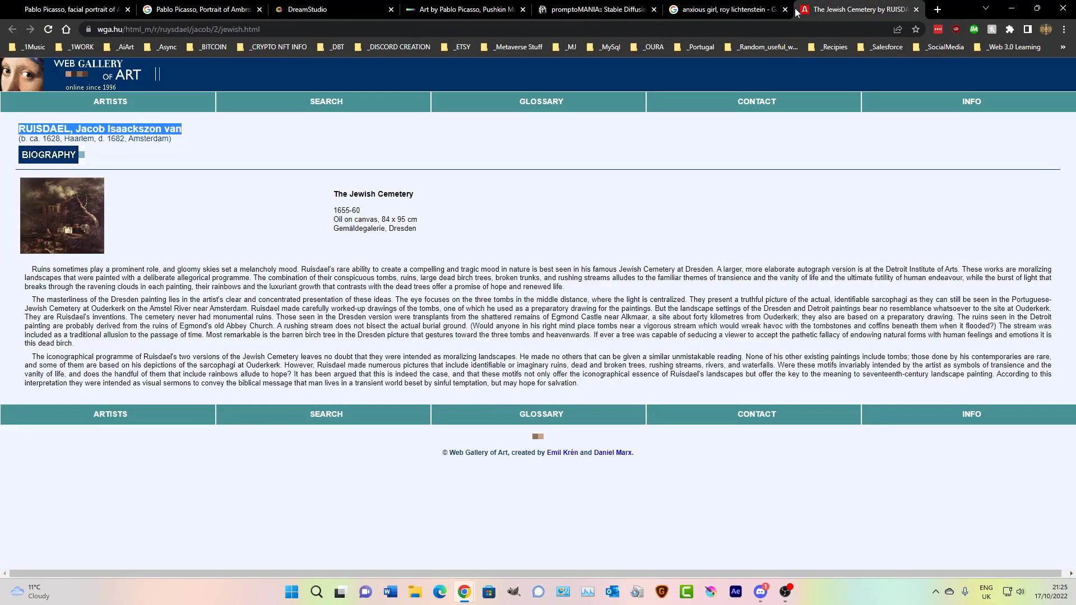
- Evolve the Picasso portrait of Ambroise Vollard, adding "H.R. Giger," at the start of its prompt and "16k Resolution, CGSociety" at the end
{"action": "left_click", "coordinate": [70, 10]}
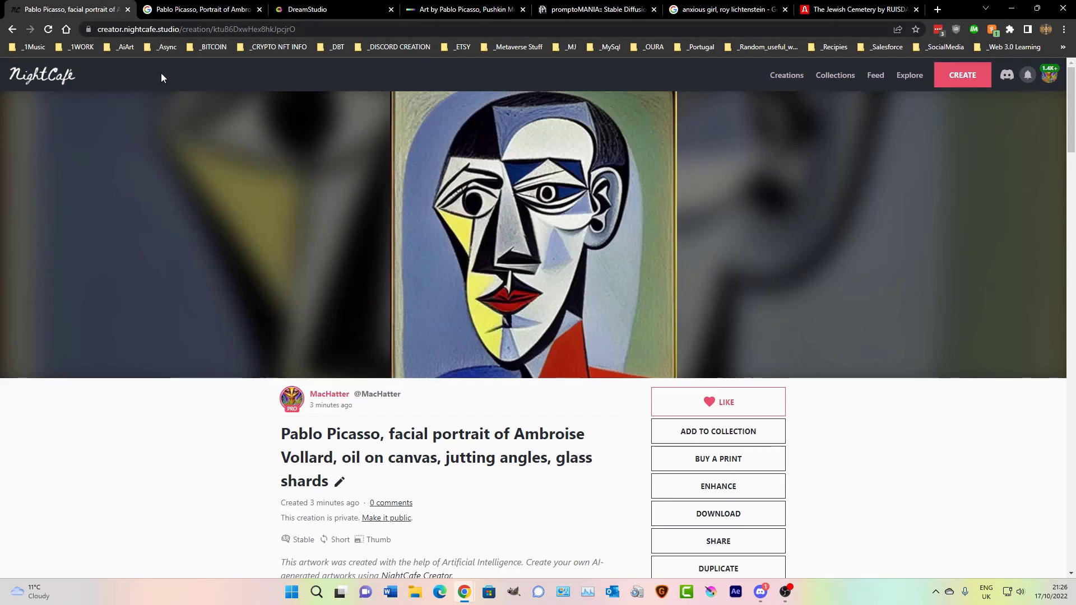
{"action": "scroll", "coordinate": [415, 341], "scroll_direction": "down", "scroll_amount": 3}
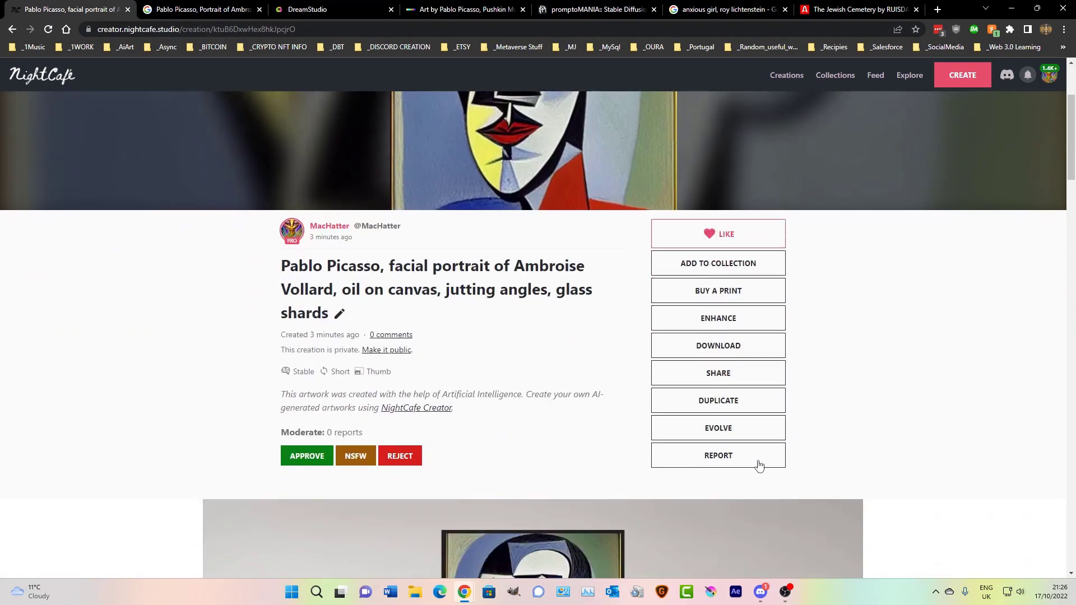
{"action": "left_click", "coordinate": [761, 435]}
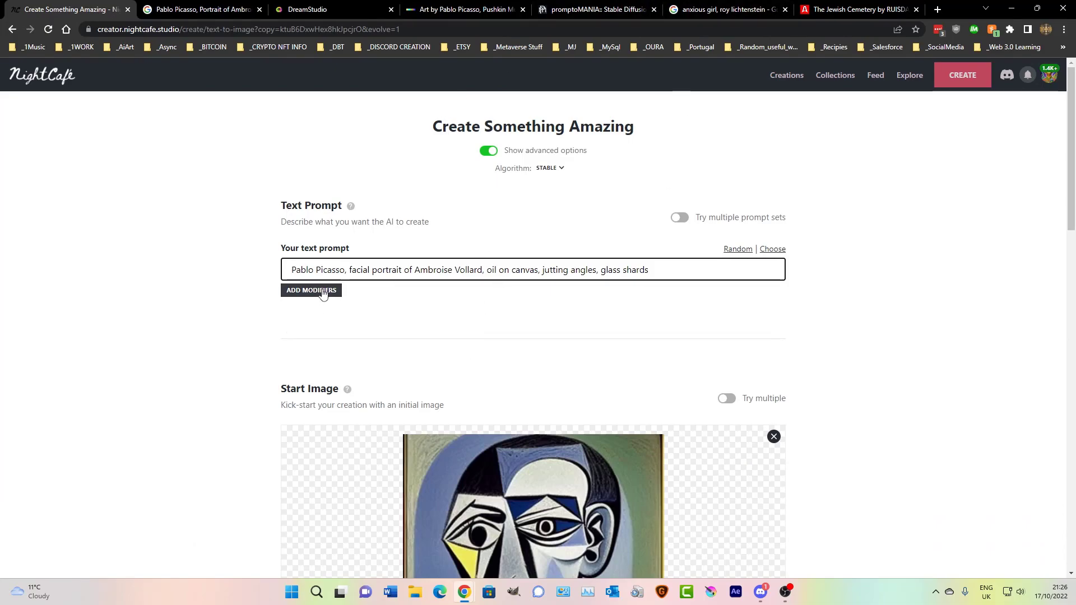
{"action": "type", "text": "H.R"}
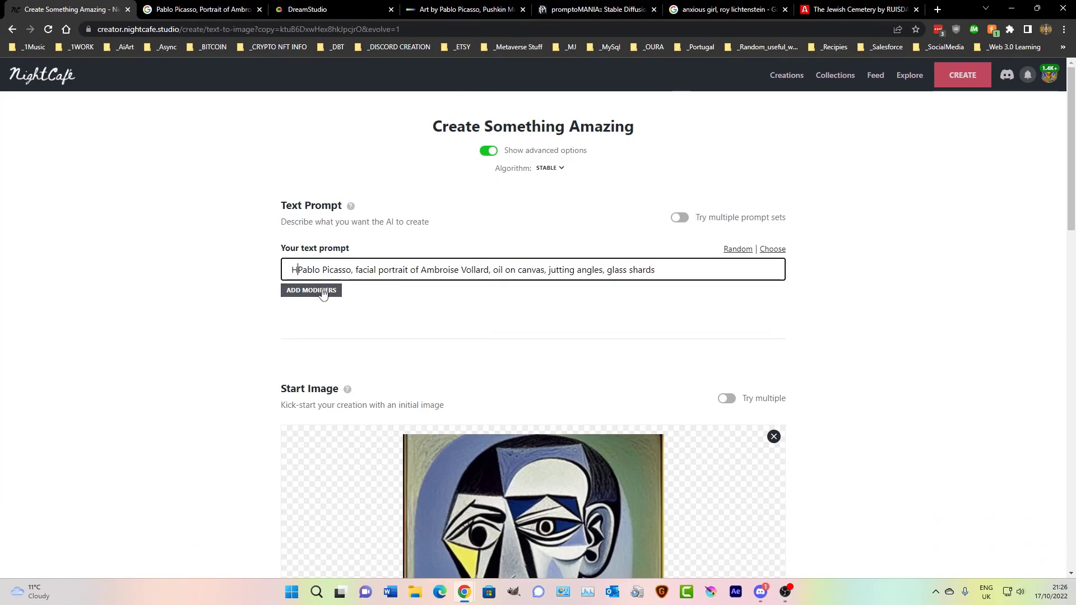
{"action": "type", "text": ". Giger,"}
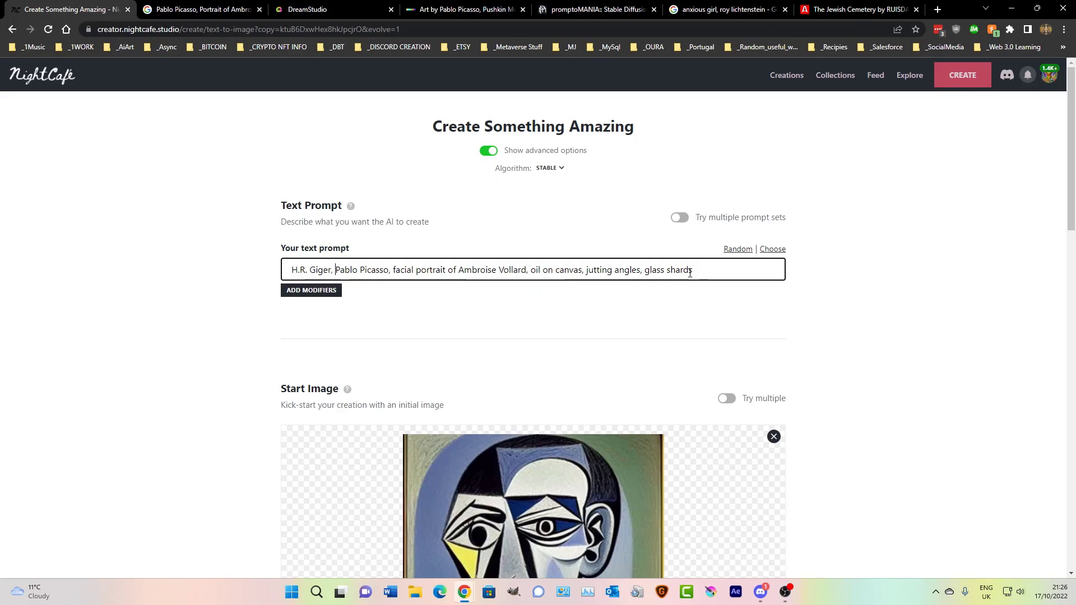
{"action": "type", "text": "6k Resolutio"}
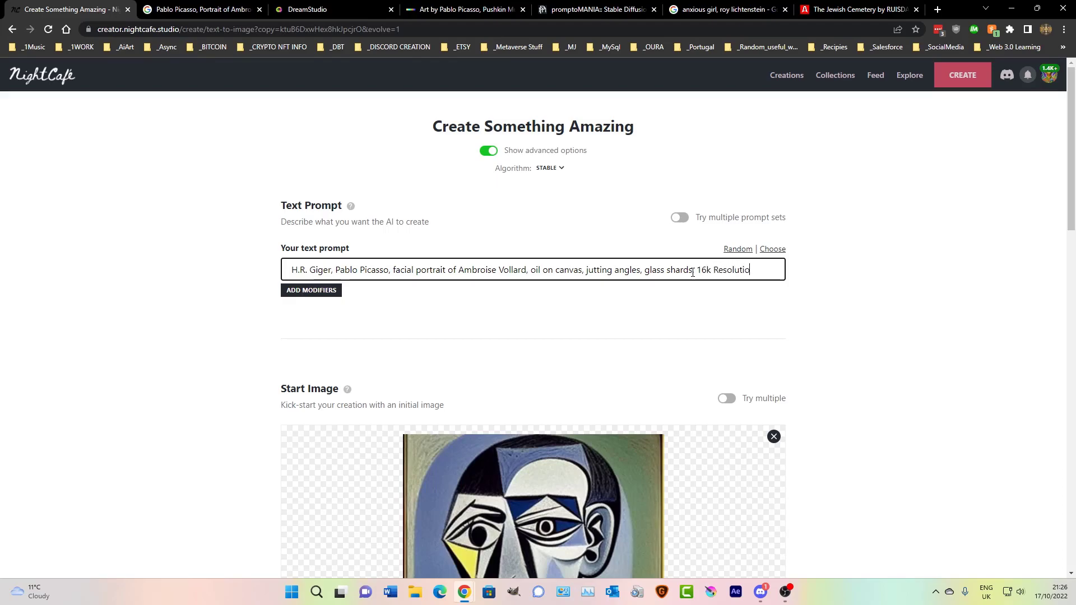
{"action": "type", "text": "n, CGSociety"}
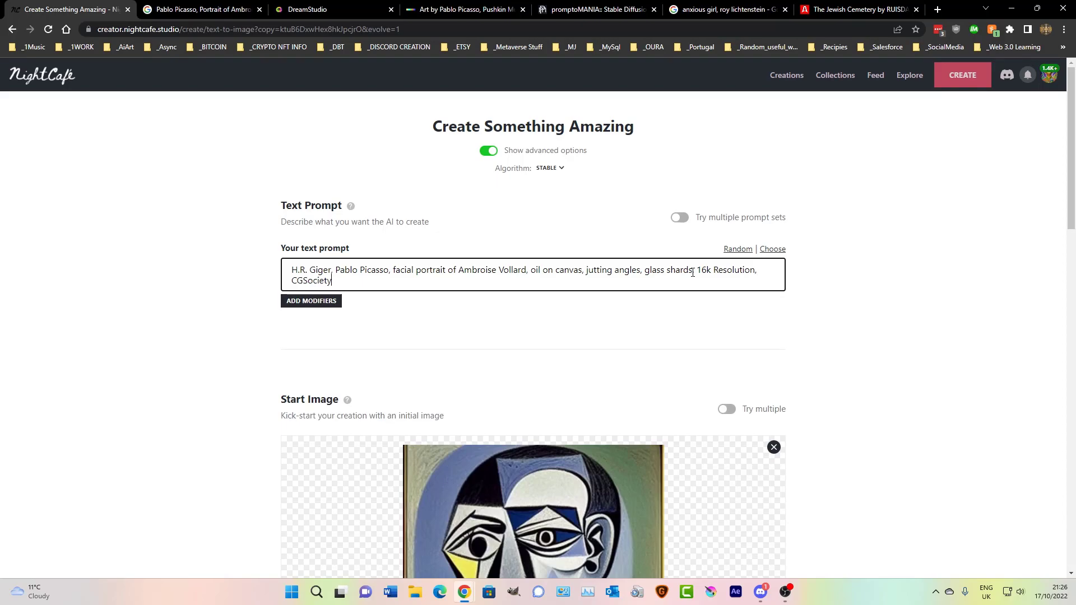
- Set the sampling method to K_HEUN, prompt weight to 50% and runtime to Medium, and generate the evolved portrait
{"action": "scroll", "coordinate": [692, 272], "scroll_direction": "down", "scroll_amount": 13}
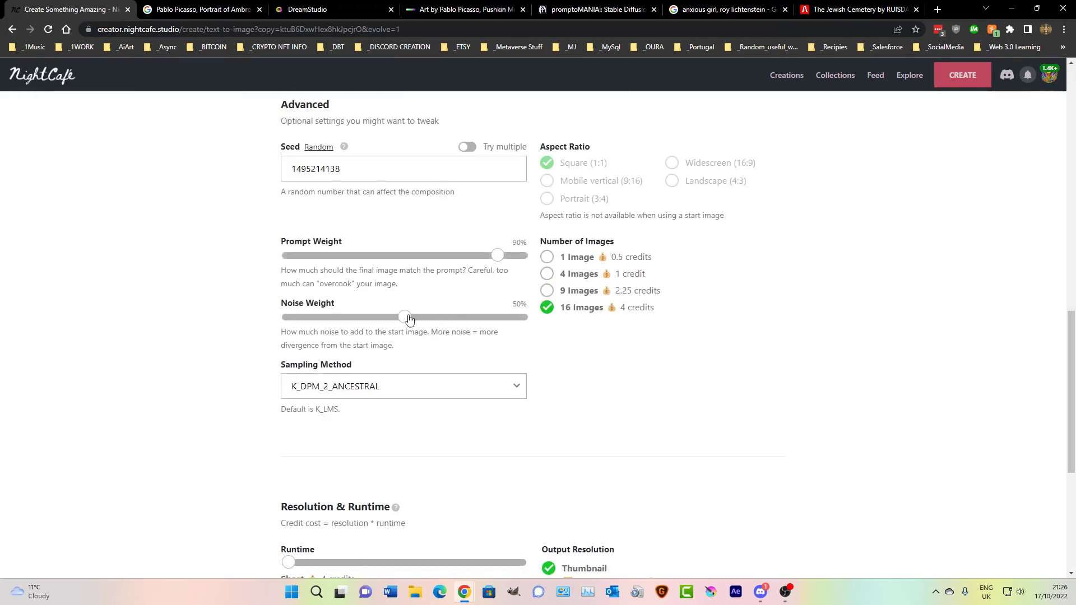
{"action": "left_click", "coordinate": [370, 375]}
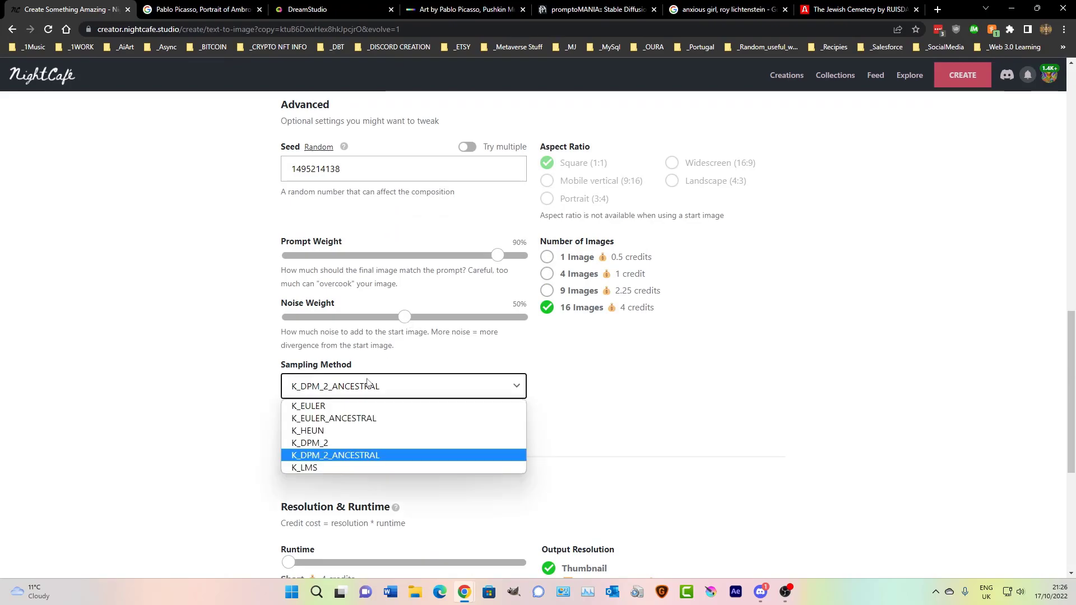
{"action": "left_click", "coordinate": [349, 430]}
{"action": "left_click_drag", "start_coordinate": [497, 257], "coordinate": [405, 257]}
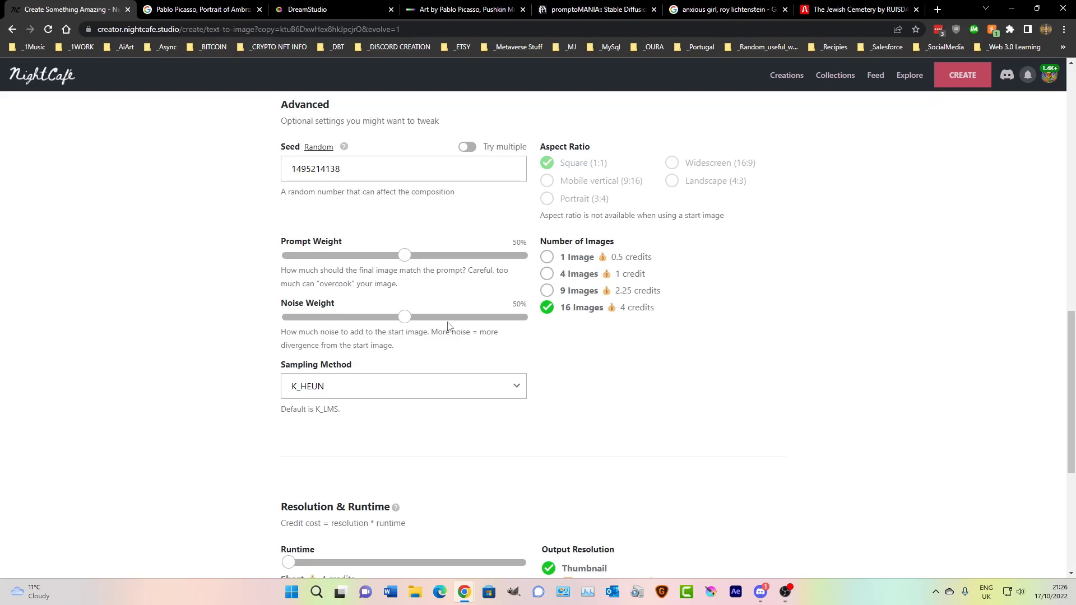
{"action": "scroll", "coordinate": [448, 326], "scroll_direction": "down", "scroll_amount": 5}
{"action": "left_click", "coordinate": [399, 256]}
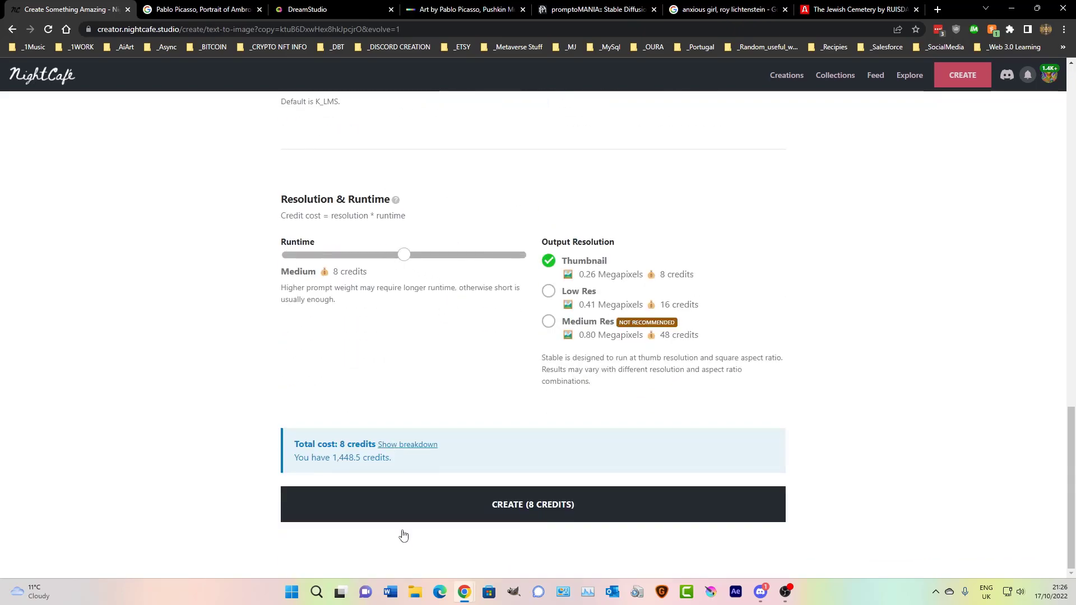
{"action": "left_click", "coordinate": [448, 507]}
{"action": "left_click", "coordinate": [627, 364]}
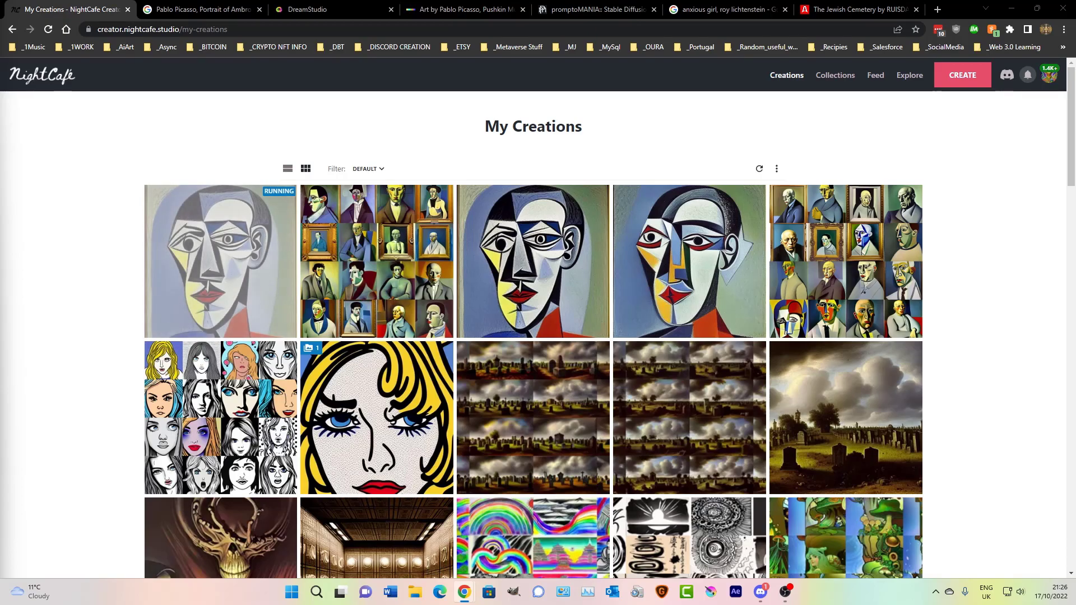
- Switch to Discord to check the latest Midjourney Anxious Girl images, and return to NightCafe
{"action": "key", "text": "alt+Tab"}
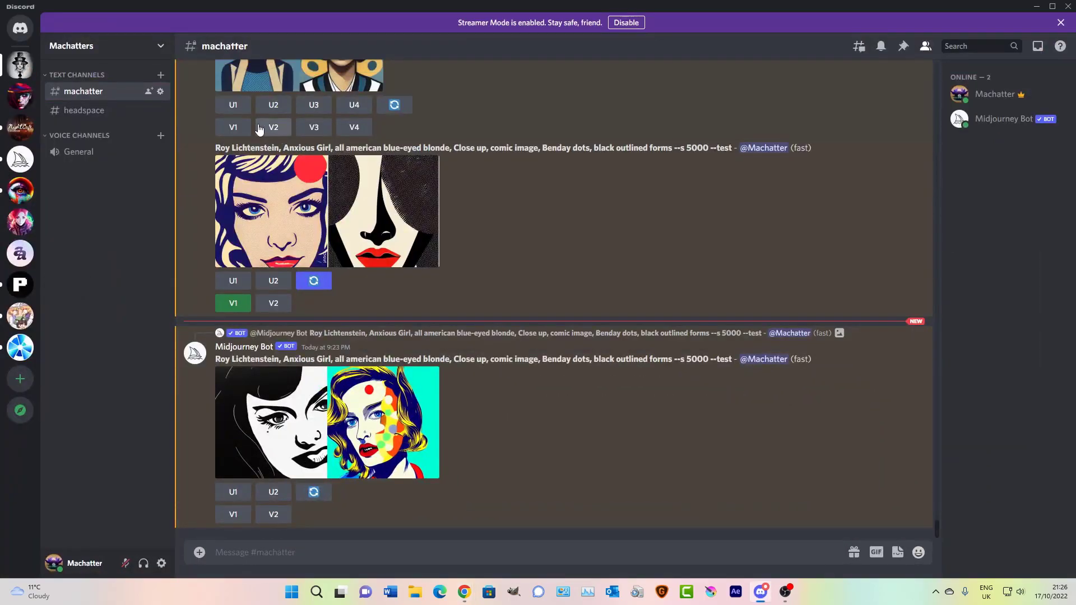
{"action": "left_click_drag", "start_coordinate": [241, 21], "coordinate": [221, 35]}
{"action": "key", "text": "alt+Tab"}
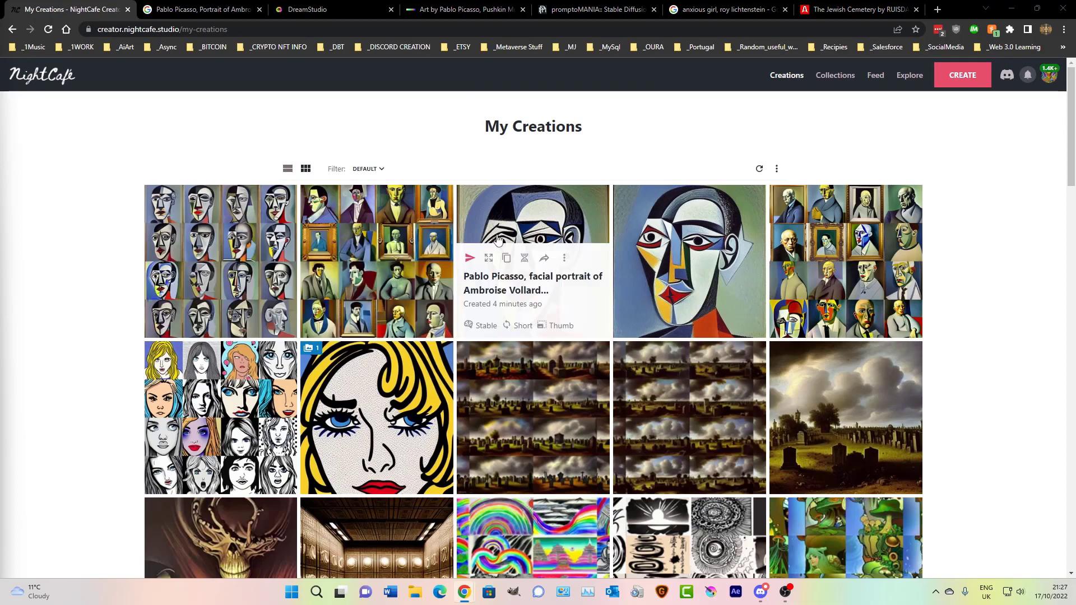
- Open the new H.R. Giger and Pablo Picasso portrait creation and examine its image grid and prompt
{"action": "mouse_move", "coordinate": [194, 207]}
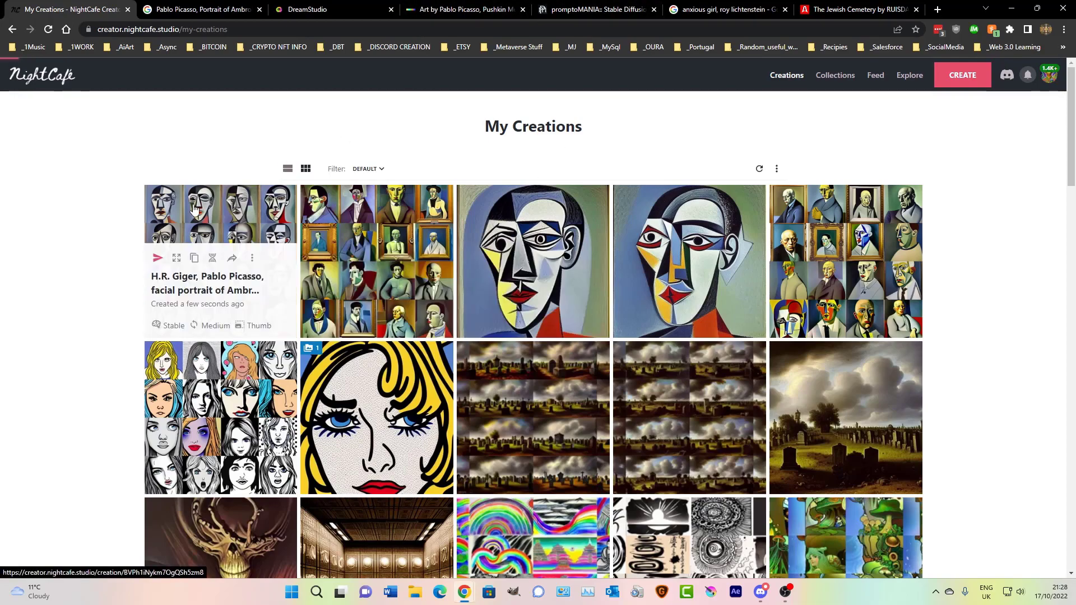
{"action": "left_click", "coordinate": [194, 207]}
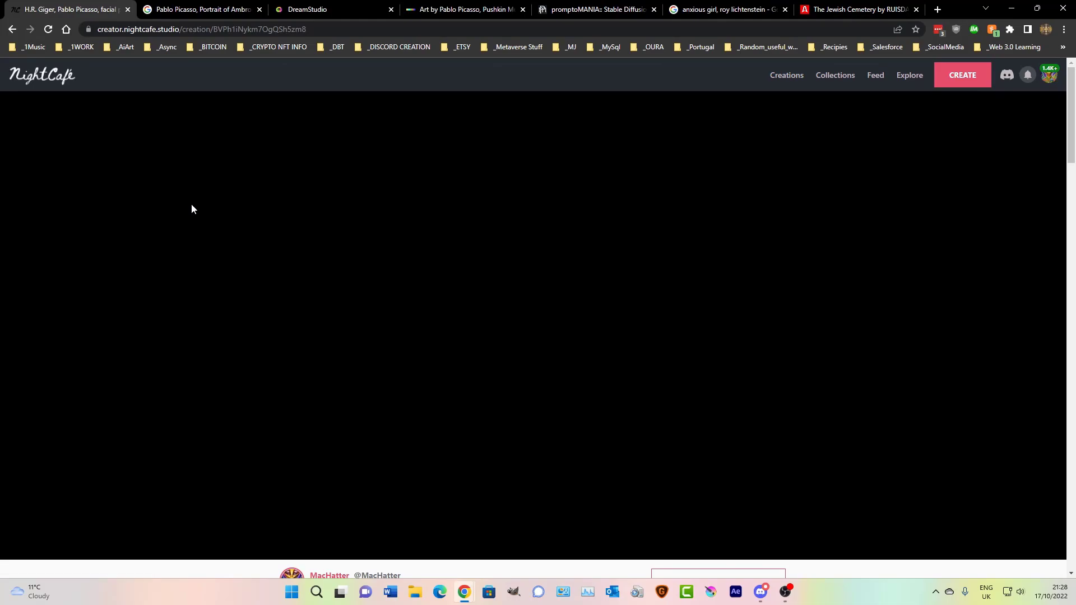
{"action": "scroll", "coordinate": [514, 406], "scroll_direction": "down", "scroll_amount": 5}
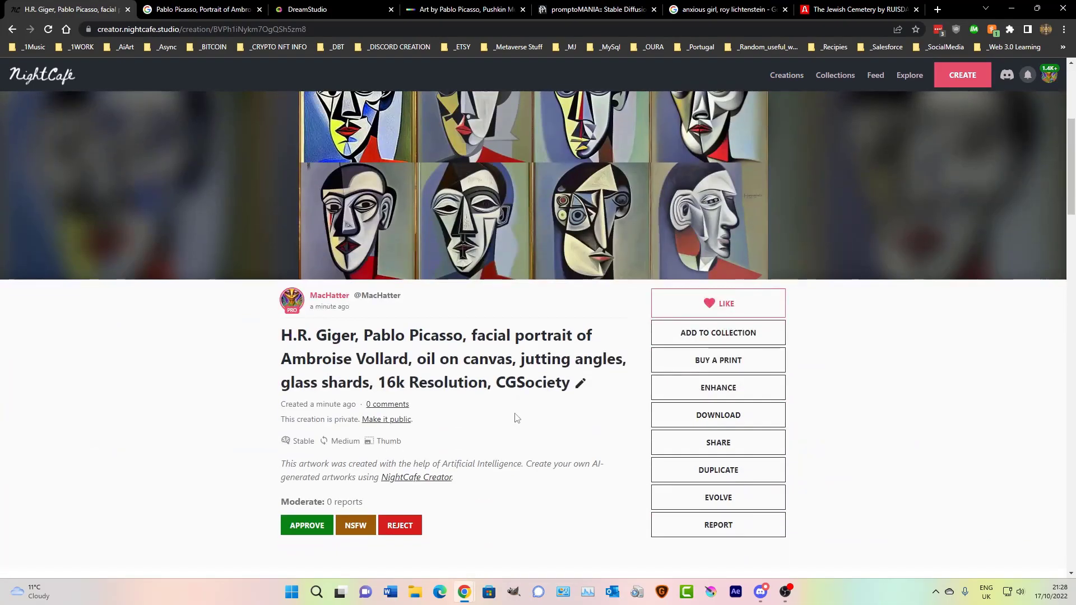
{"action": "scroll", "coordinate": [515, 409], "scroll_direction": "up", "scroll_amount": 5}
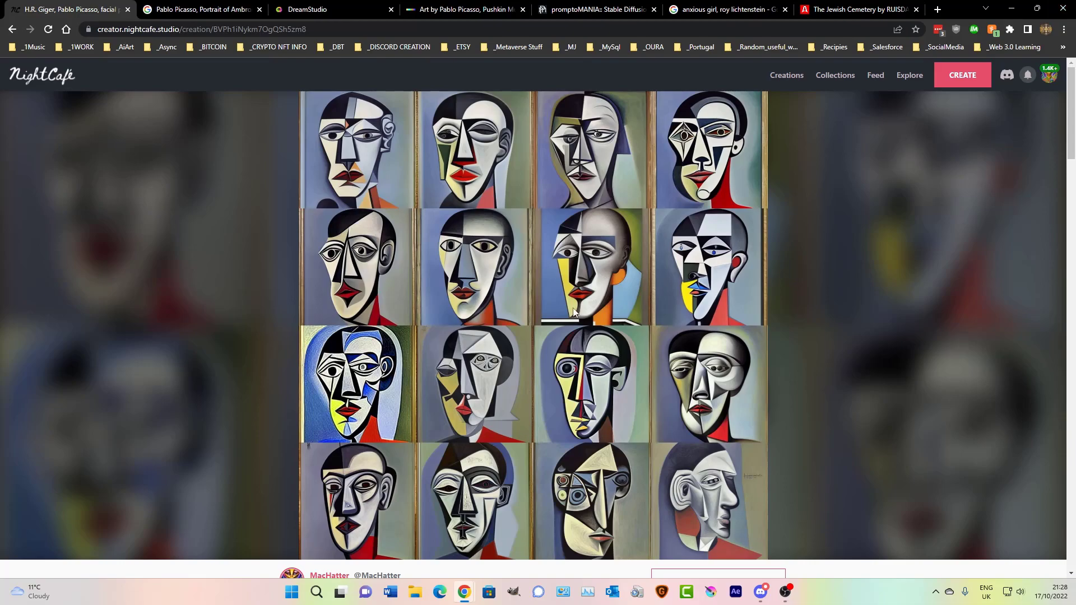
{"action": "scroll", "coordinate": [574, 311], "scroll_direction": "down", "scroll_amount": 5}
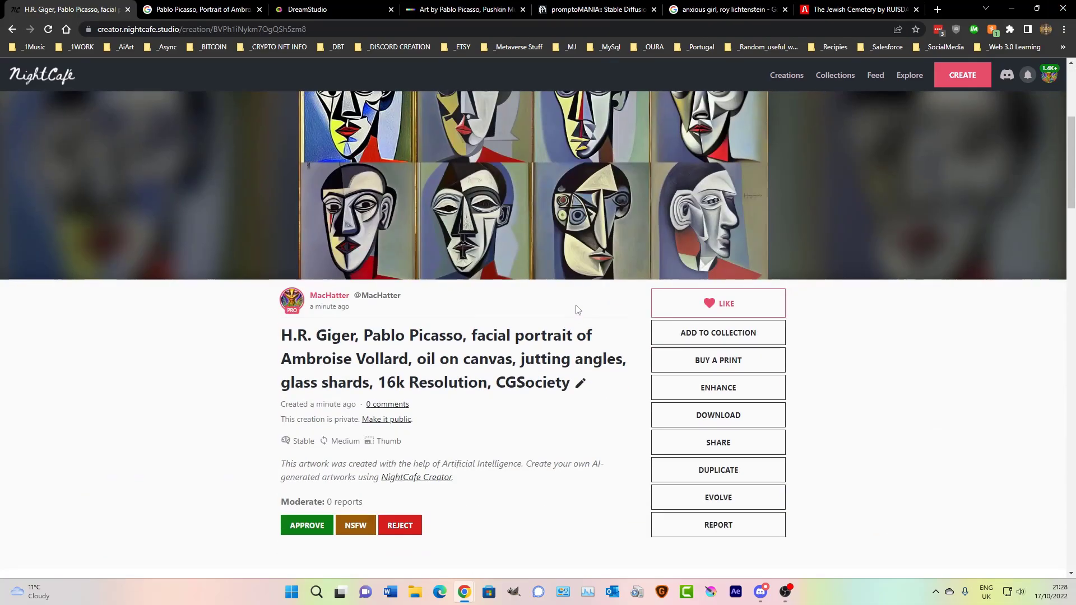
{"action": "scroll", "coordinate": [578, 310], "scroll_direction": "up", "scroll_amount": 5}
- Open the "realism realistic emotions" creation from My Creations and examine its outputs and settings, highlighting "Tim Burton and H.R. Giger" in the prompt
{"action": "left_click", "coordinate": [775, 75]}
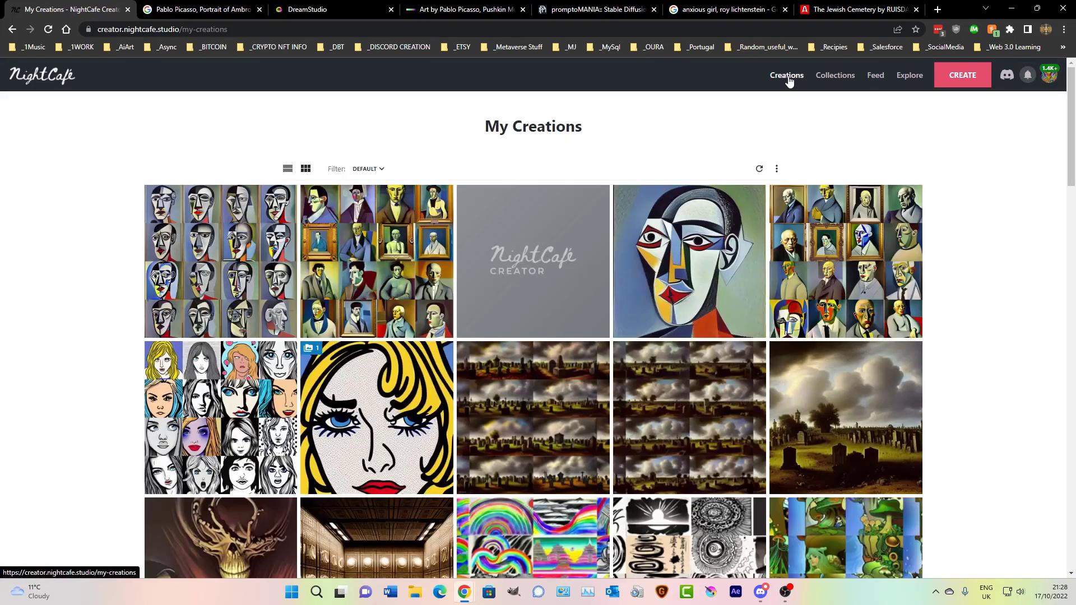
{"action": "scroll", "coordinate": [559, 310], "scroll_direction": "down", "scroll_amount": 6}
{"action": "scroll", "coordinate": [558, 310], "scroll_direction": "down", "scroll_amount": 6}
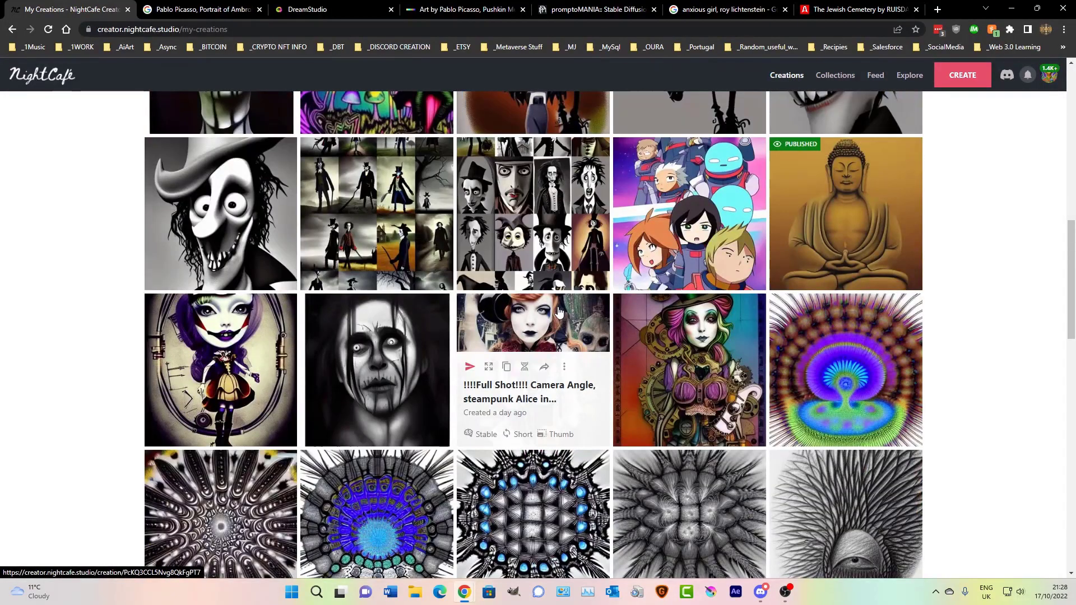
{"action": "left_click", "coordinate": [369, 344]}
{"action": "scroll", "coordinate": [367, 338], "scroll_direction": "down", "scroll_amount": 8}
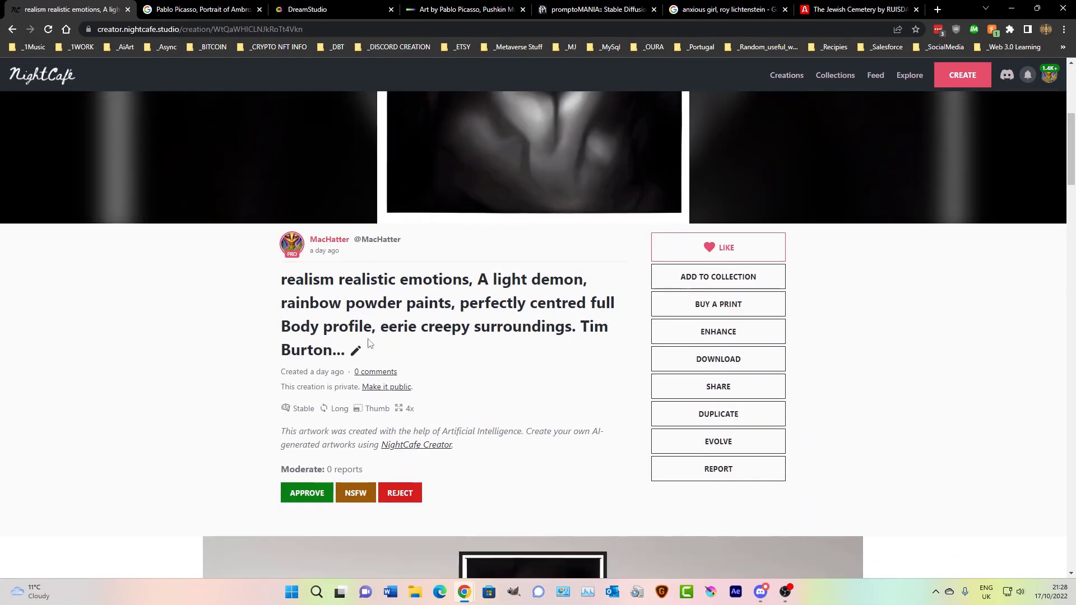
{"action": "scroll", "coordinate": [368, 339], "scroll_direction": "up", "scroll_amount": 2}
{"action": "scroll", "coordinate": [368, 343], "scroll_direction": "down", "scroll_amount": 20}
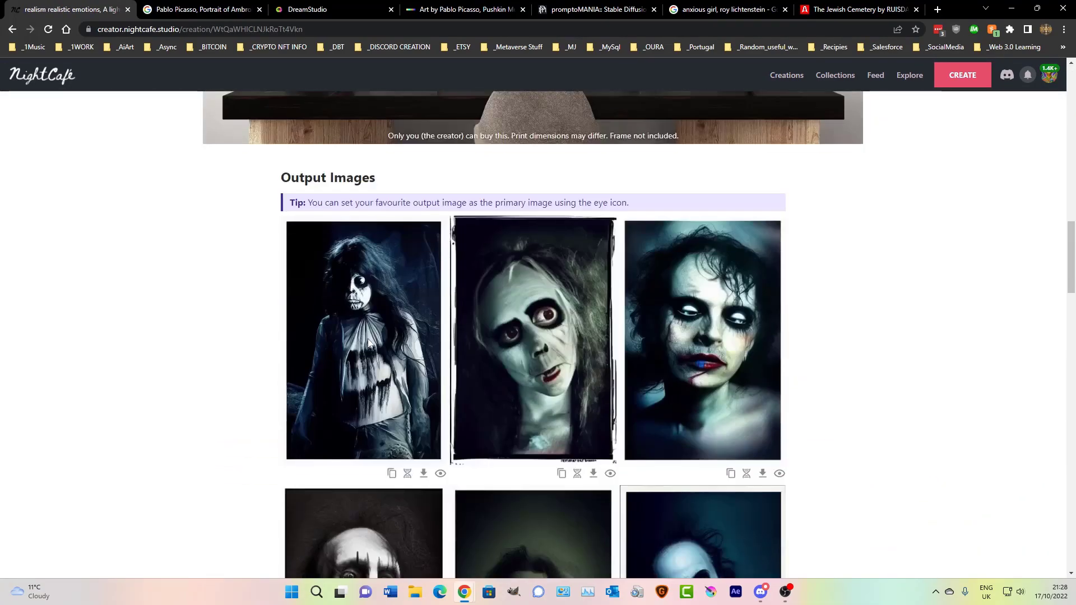
{"action": "scroll", "coordinate": [368, 339], "scroll_direction": "down", "scroll_amount": 12}
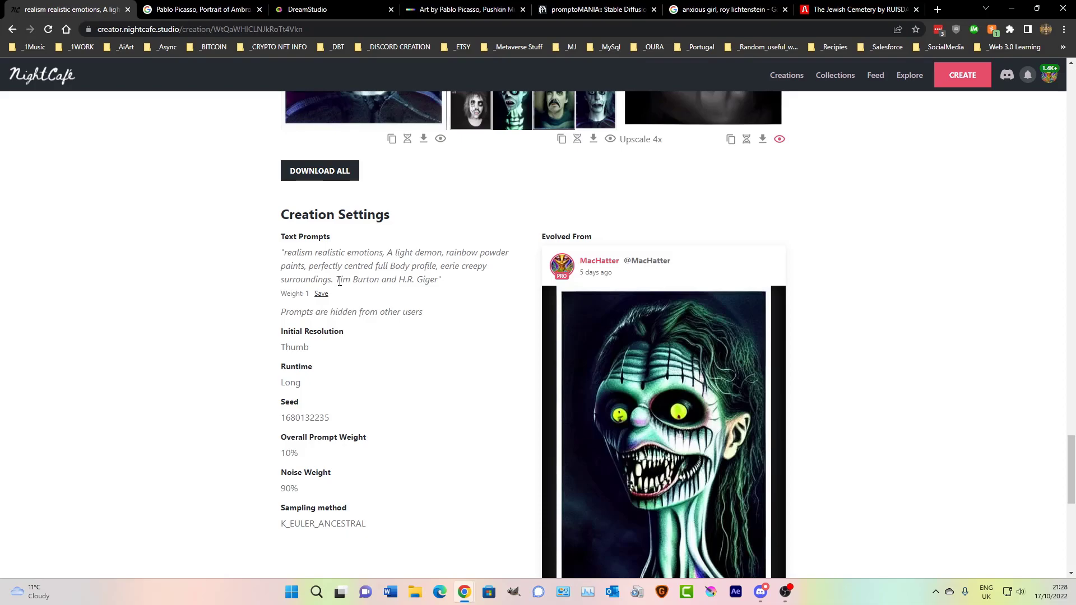
{"action": "left_click_drag", "start_coordinate": [337, 281], "coordinate": [445, 285]}
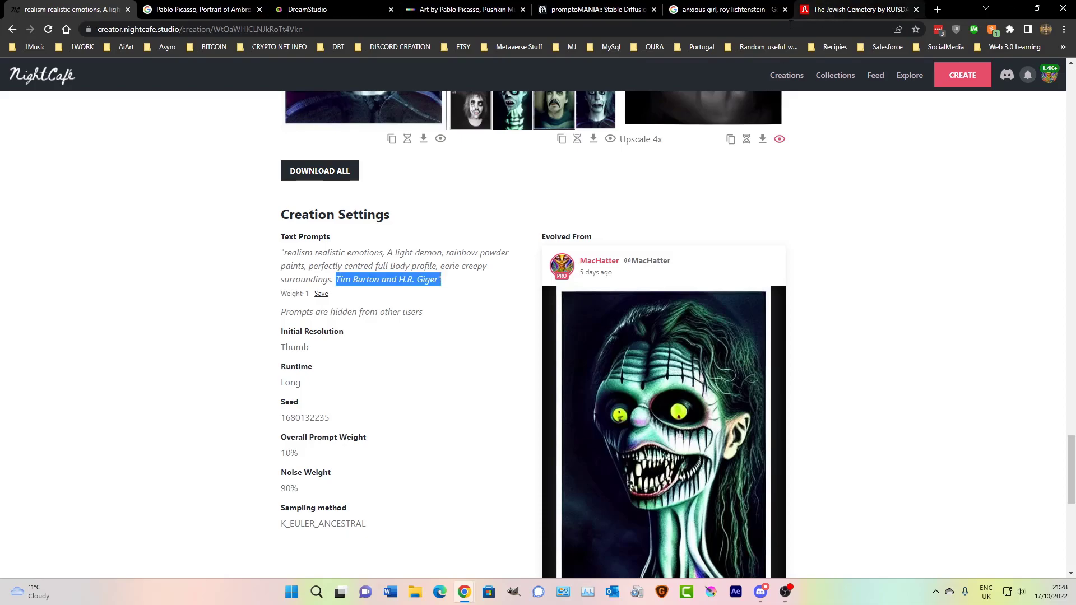
- Duplicate the H.R. Giger and Picasso creation, removing "H.R. Giger," from the start of the prompt and appending ", art by H.R. Giger"
{"action": "left_click", "coordinate": [786, 75]}
{"action": "scroll", "coordinate": [505, 253], "scroll_direction": "up", "scroll_amount": 1}
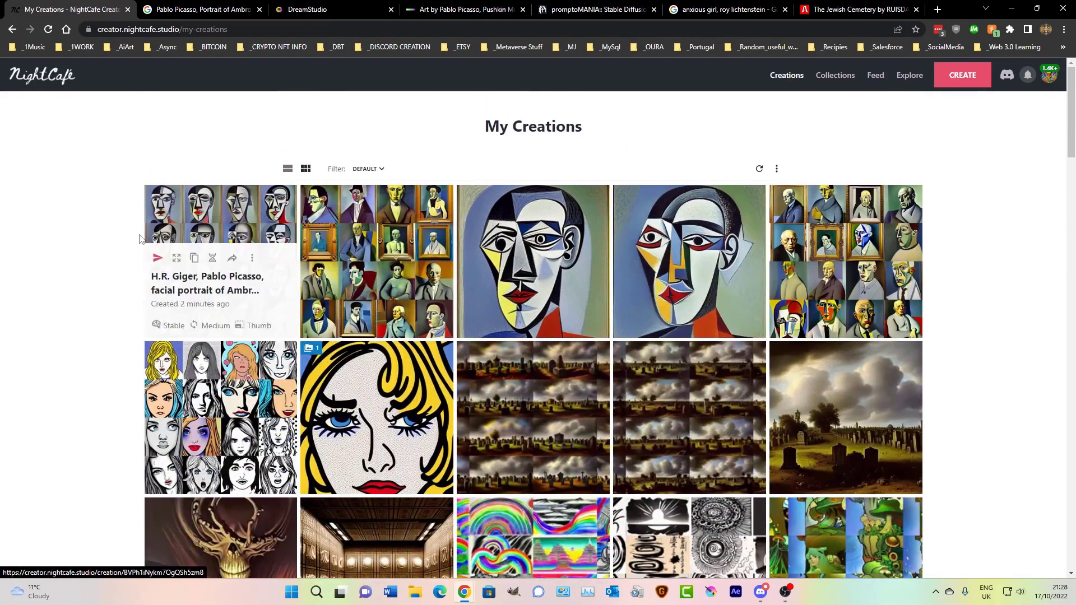
{"action": "left_click", "coordinate": [239, 203]}
{"action": "scroll", "coordinate": [396, 336], "scroll_direction": "down", "scroll_amount": 5}
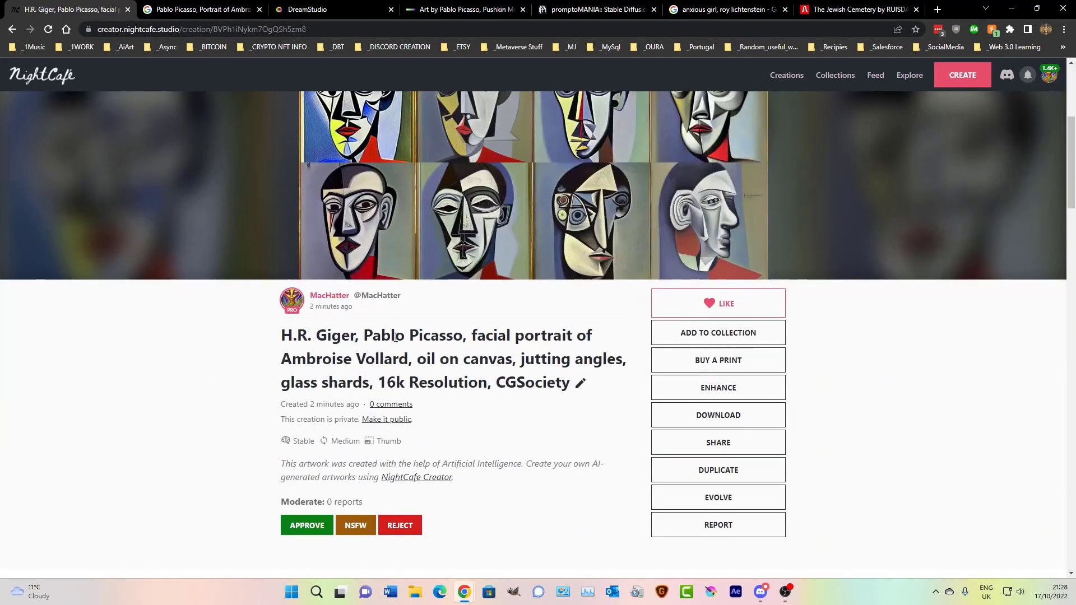
{"action": "left_click", "coordinate": [762, 473]}
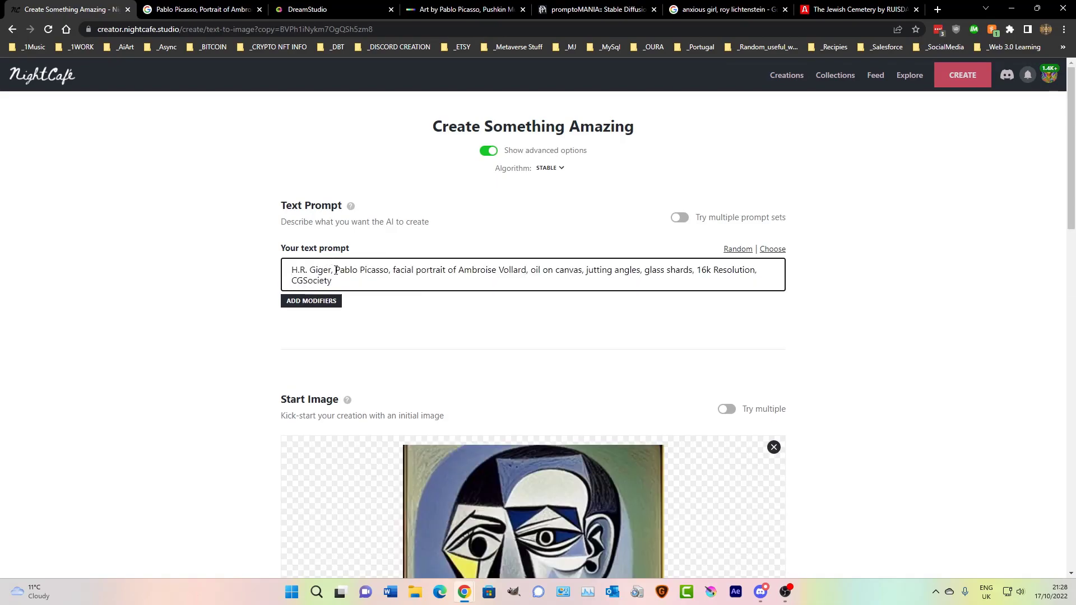
{"action": "left_click_drag", "start_coordinate": [335, 269], "coordinate": [269, 268]}
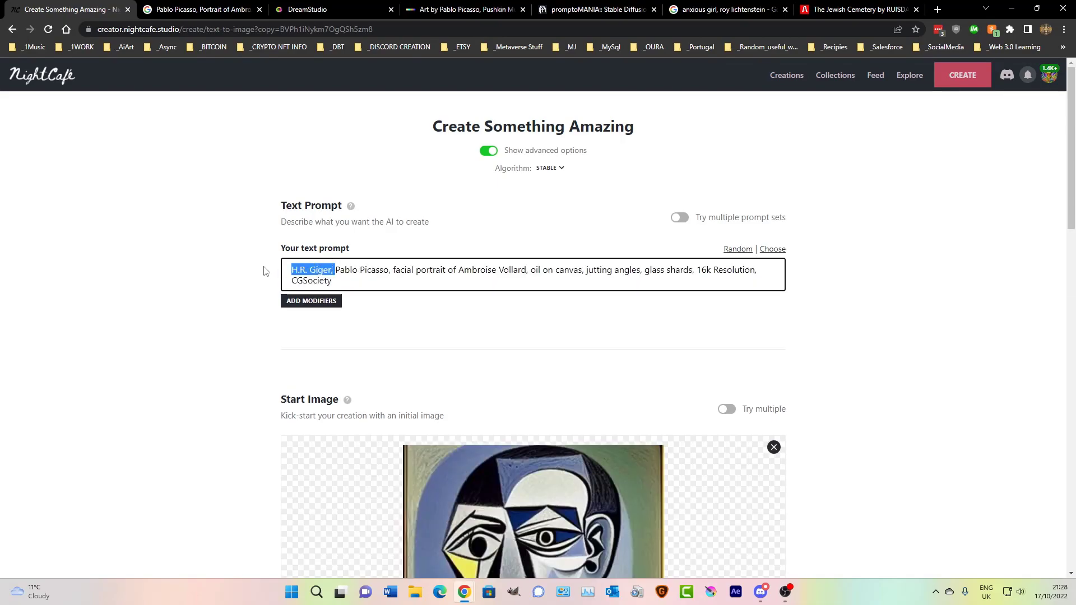
{"action": "key", "text": "BackSpace"}
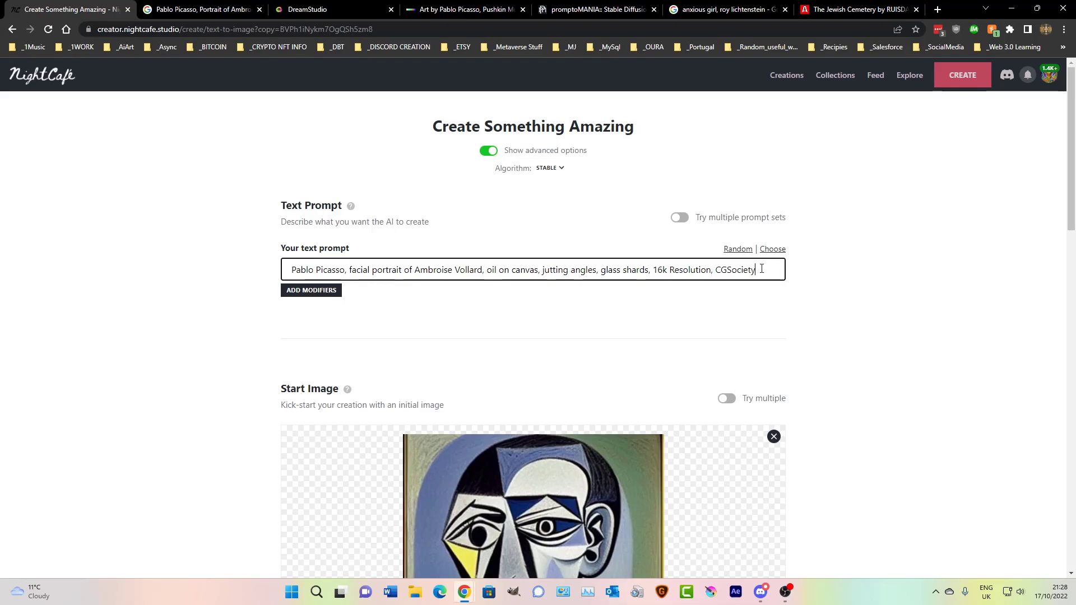
{"action": "type", "text": ", art by H.R. Giger,"}
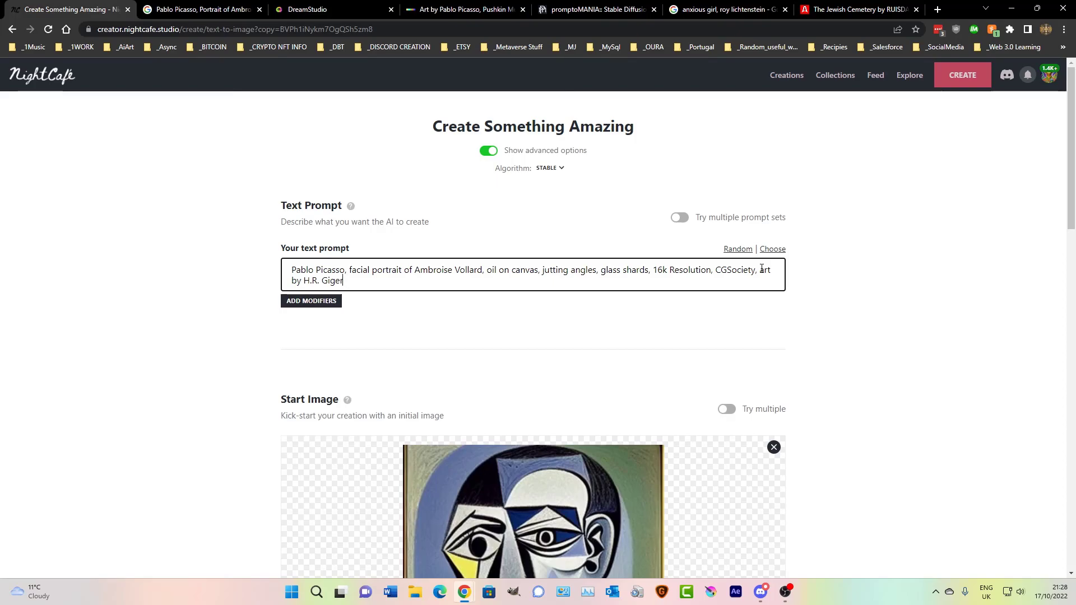
- Randomize the seed and set the prompt weight to 90% and the noise weight to 10%
{"action": "scroll", "coordinate": [738, 259], "scroll_direction": "down", "scroll_amount": 7}
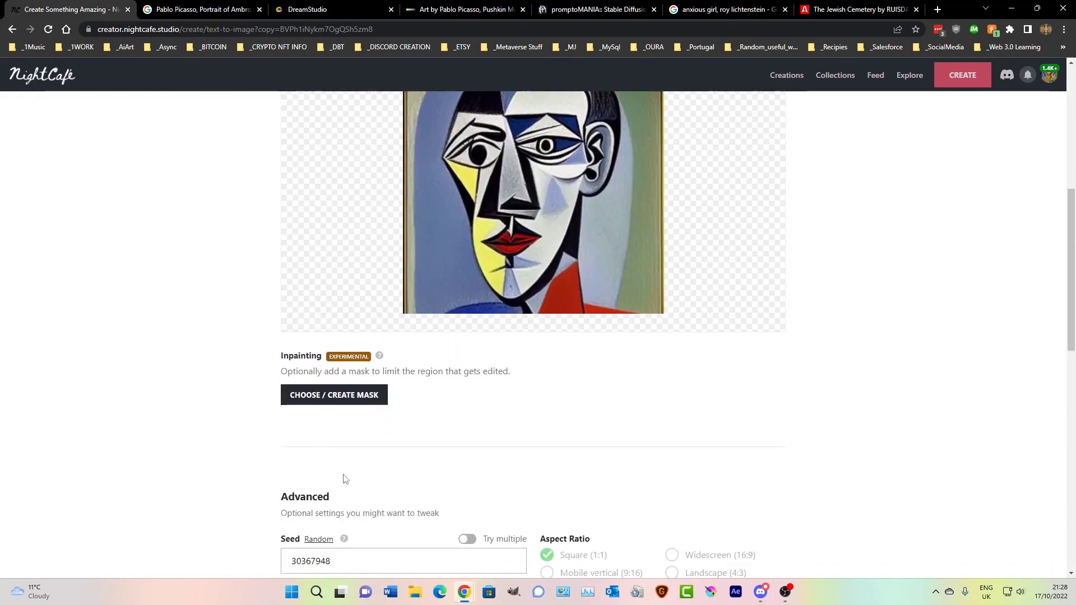
{"action": "scroll", "coordinate": [334, 476], "scroll_direction": "down", "scroll_amount": 3}
{"action": "left_click", "coordinate": [317, 371]}
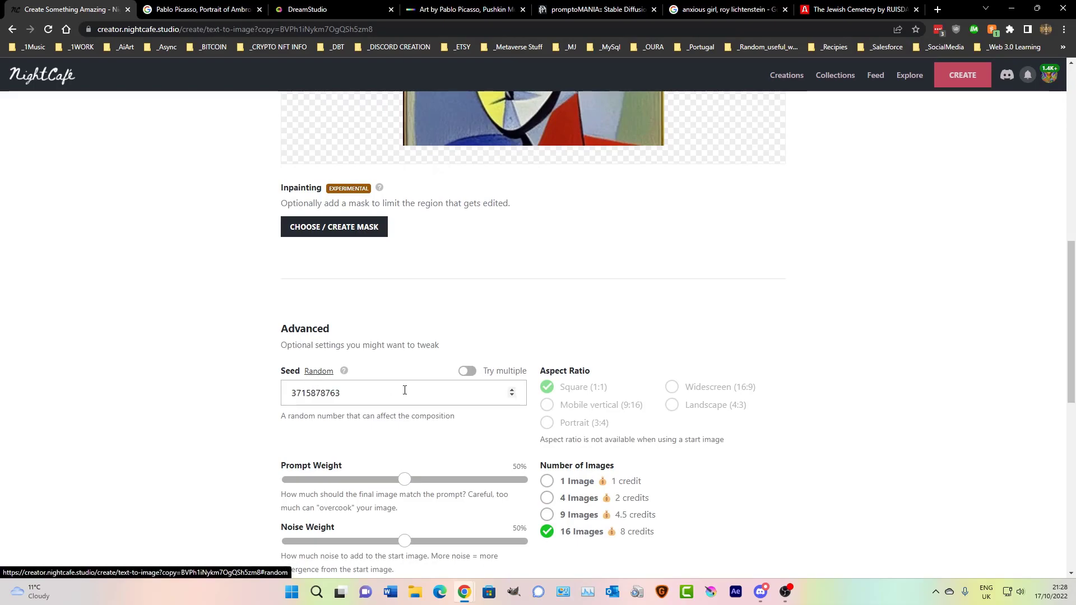
{"action": "left_click_drag", "start_coordinate": [405, 481], "coordinate": [495, 483]}
{"action": "left_click_drag", "start_coordinate": [399, 543], "coordinate": [346, 551]}
- Create the 16 thumbnail images at medium runtime, confirming the 8-credit spend
{"action": "scroll", "coordinate": [368, 467], "scroll_direction": "down", "scroll_amount": 10}
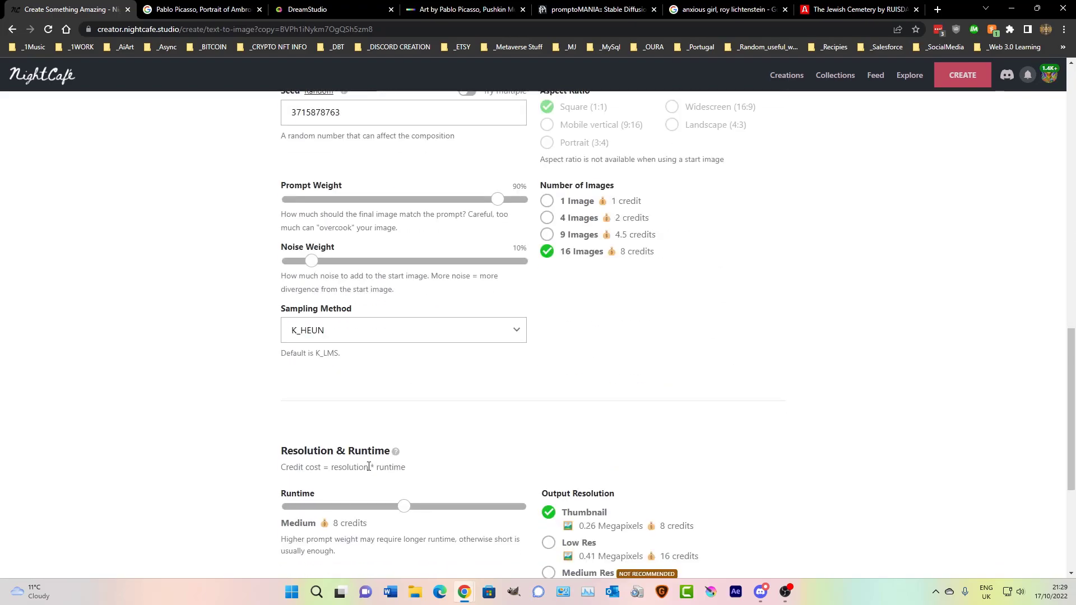
{"action": "left_click", "coordinate": [511, 507]}
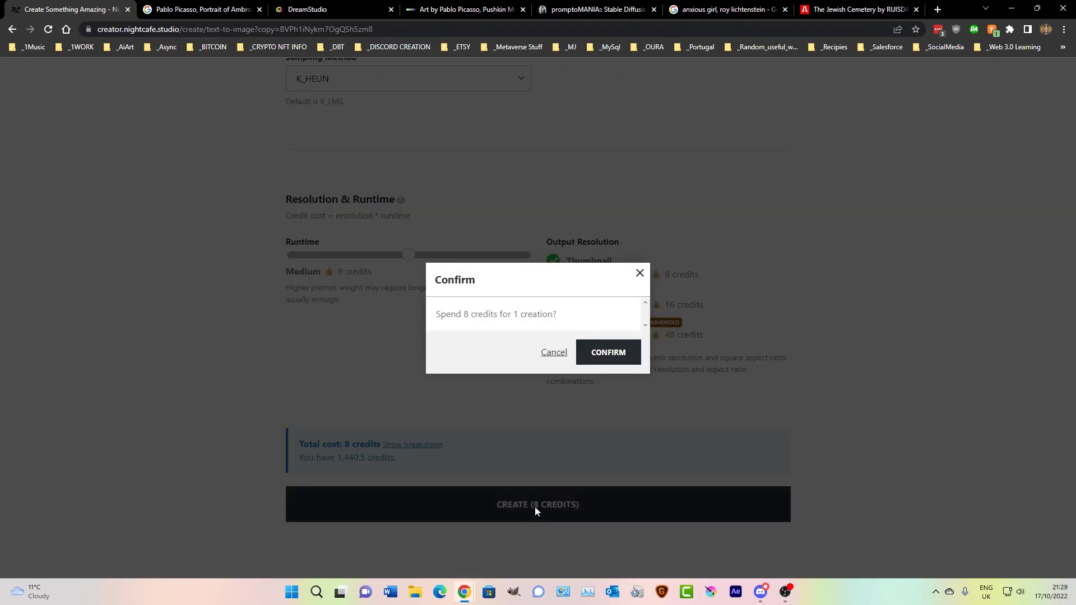
{"action": "left_click", "coordinate": [613, 353]}
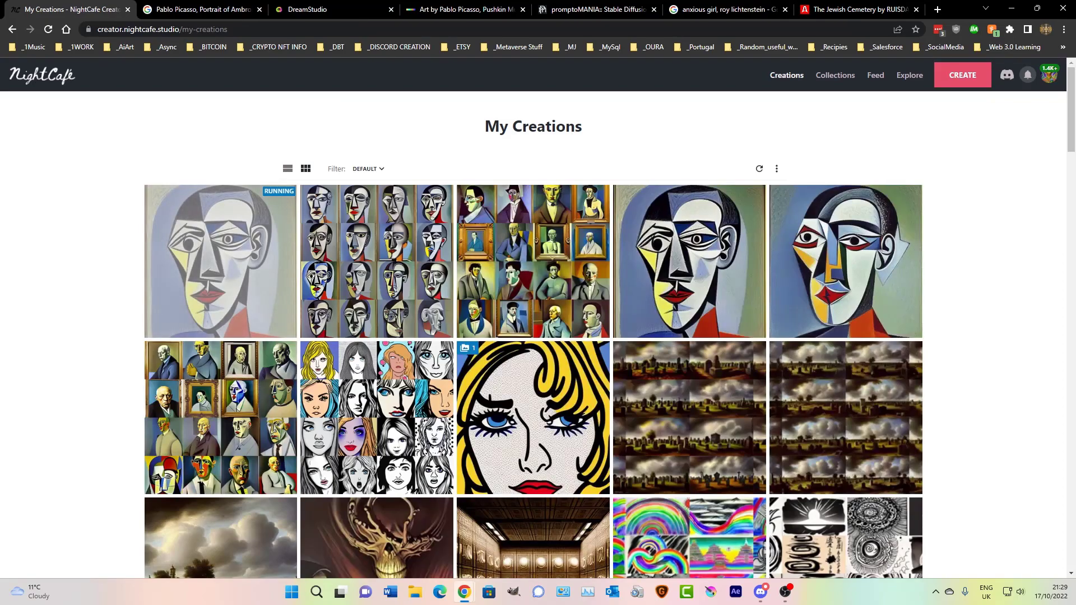
- Compare the Ambroise Vollard portraits generated in DreamStudio and DALL-E
{"action": "left_click", "coordinate": [356, 13]}
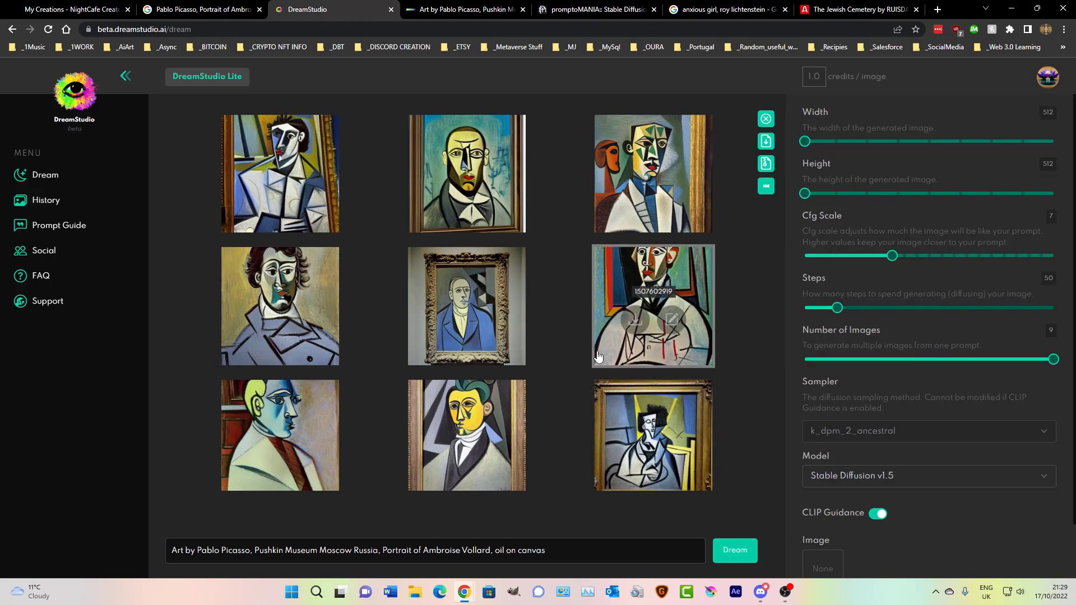
{"action": "left_click", "coordinate": [470, 10]}
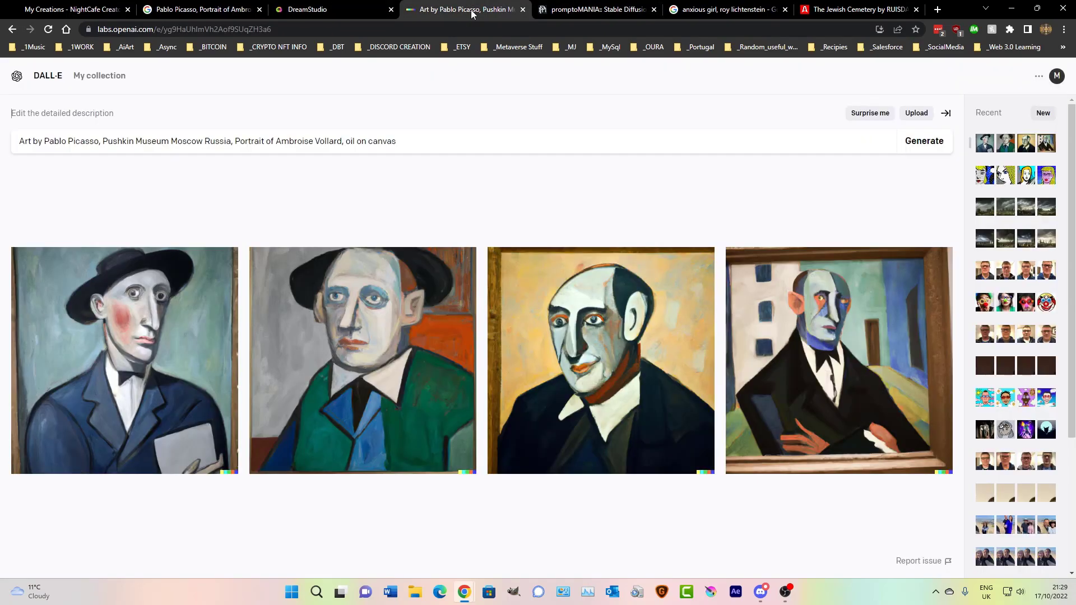
{"action": "left_click", "coordinate": [578, 11]}
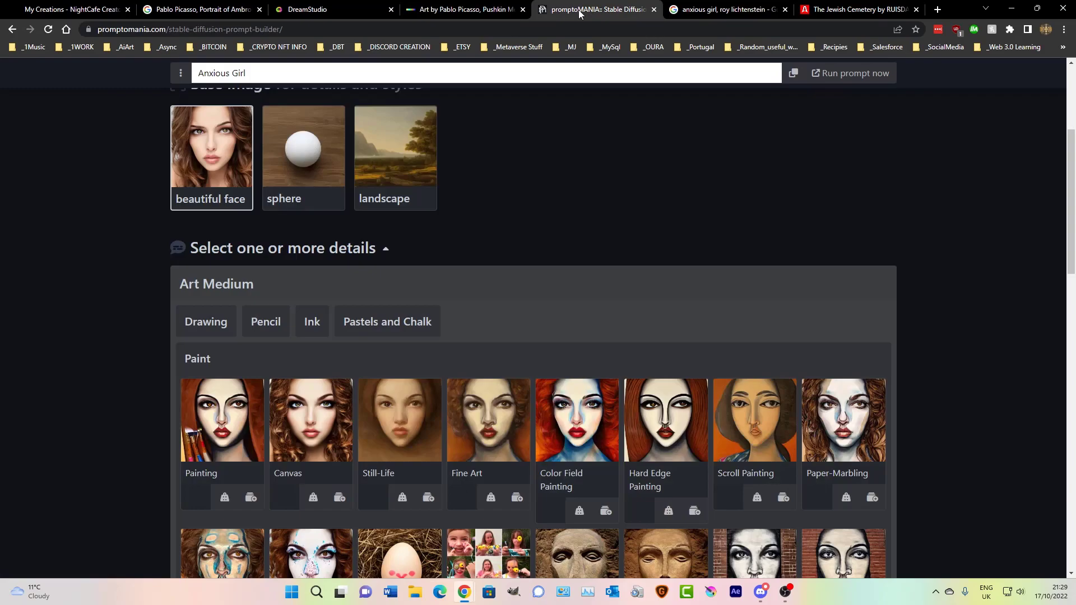
{"action": "left_click", "coordinate": [478, 13]}
- Return to NightCafe and open the newest Picasso portrait creation to examine its image grid
{"action": "mouse_move", "coordinate": [735, 19]}
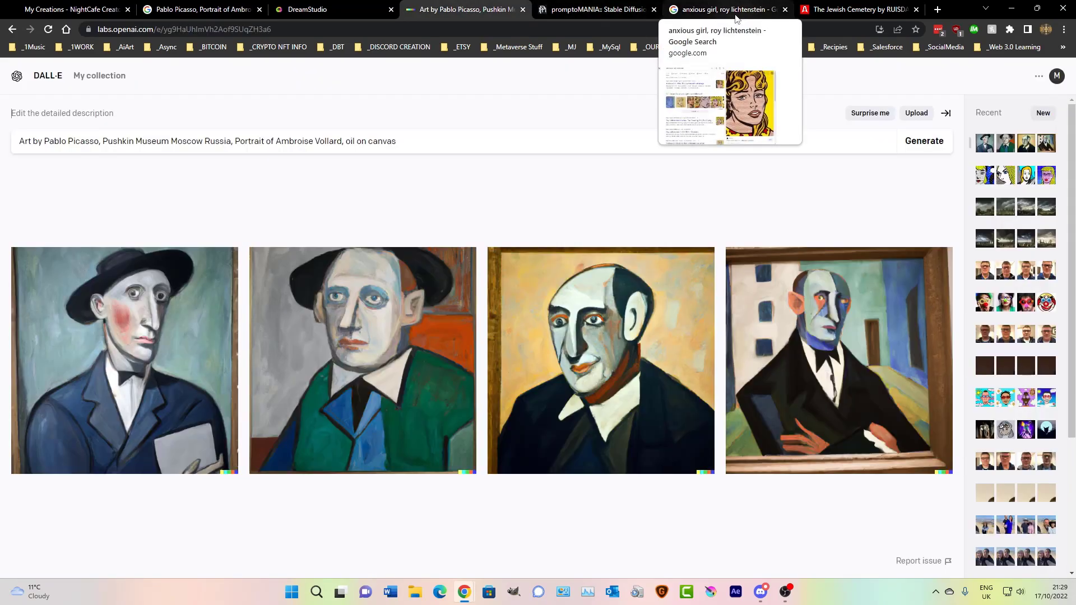
{"action": "left_click", "coordinate": [98, 13]}
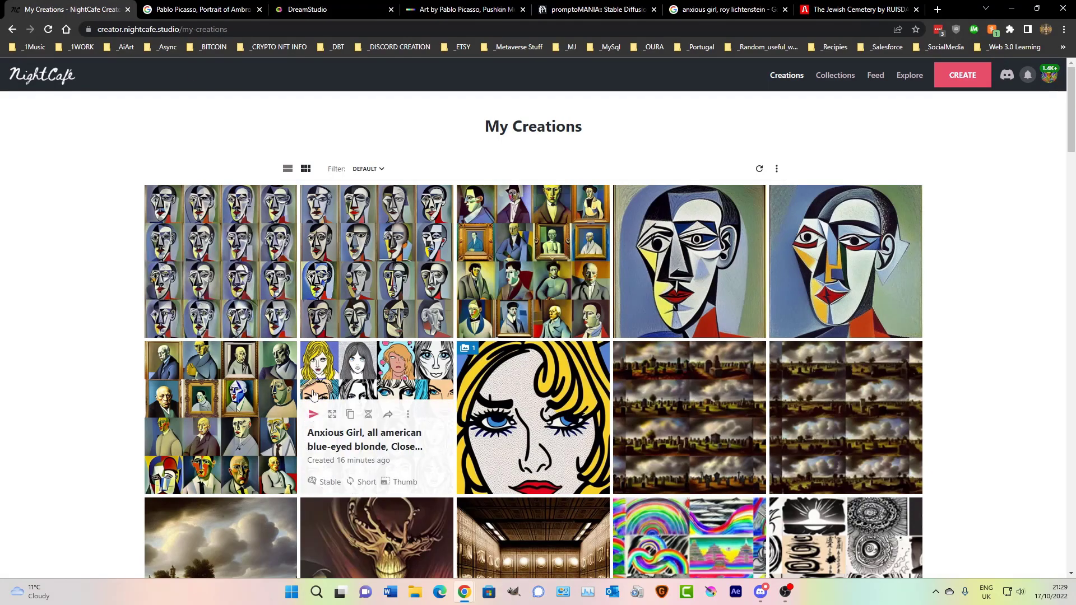
{"action": "left_click", "coordinate": [236, 220]}
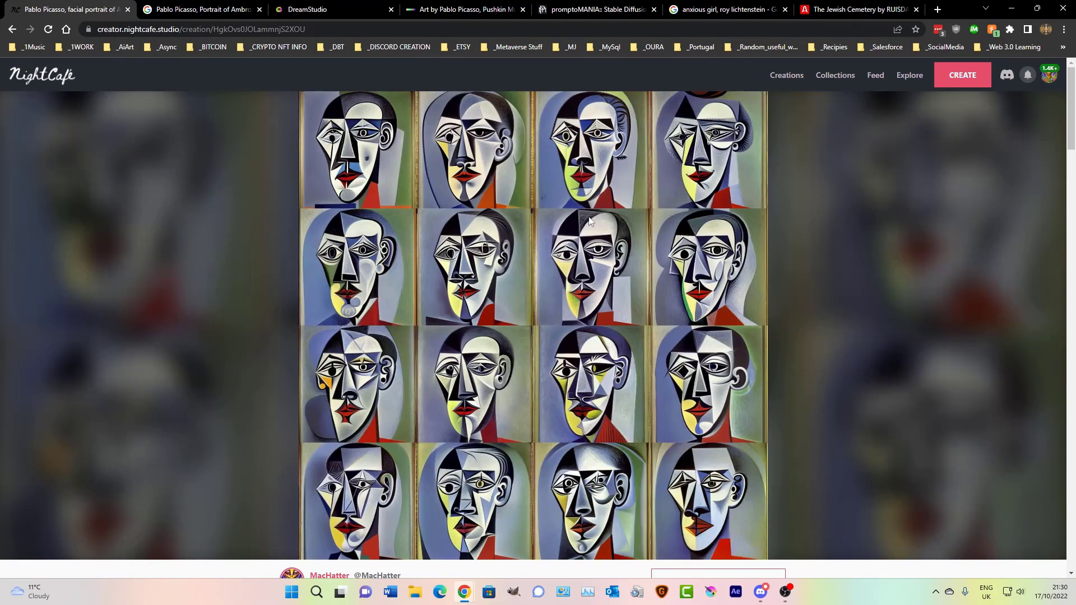
- Start a new, blank text-to-image creation with the Stable algorithm
{"action": "left_click", "coordinate": [795, 79]}
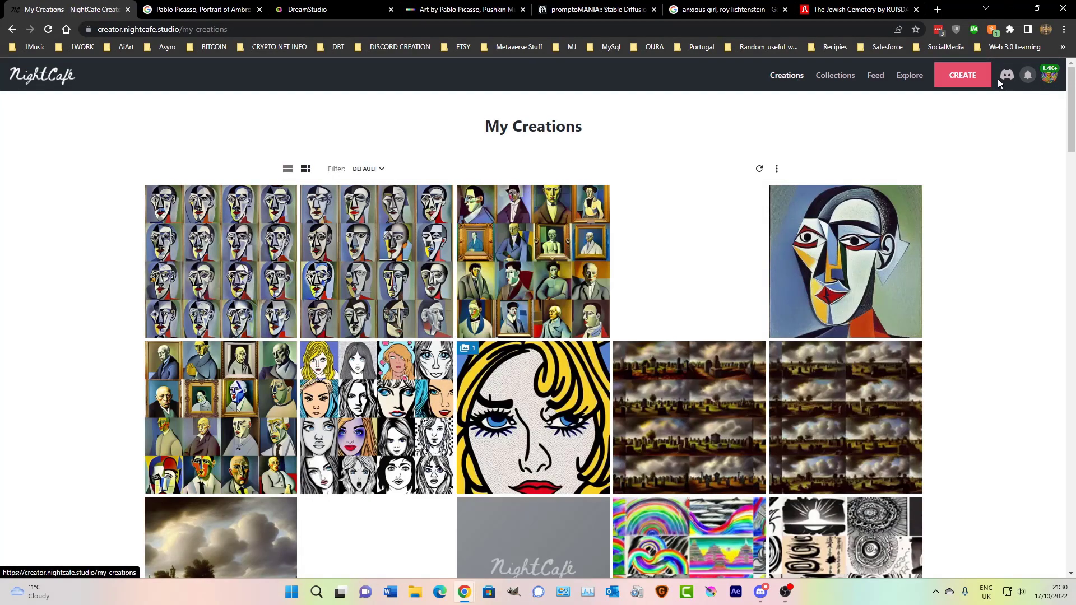
{"action": "left_click", "coordinate": [957, 77]}
{"action": "left_click", "coordinate": [382, 191]}
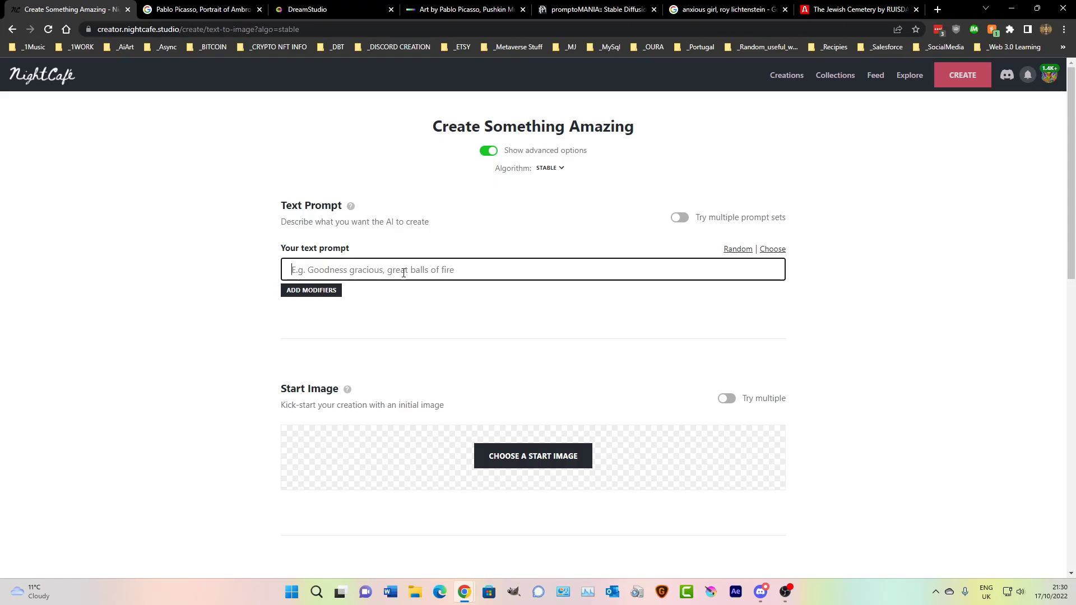
- Switch to the promptoMANIA Stable Diffusion prompt builder and clear "Anxious Girl" from the built prompt and its subject
{"action": "left_click", "coordinate": [574, 11]}
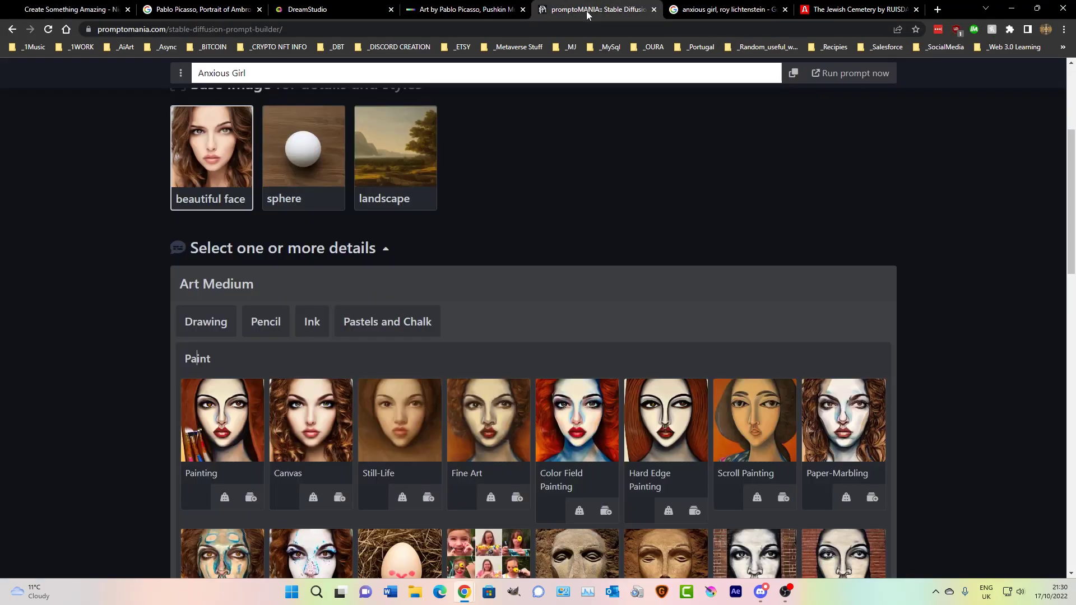
{"action": "scroll", "coordinate": [388, 224], "scroll_direction": "up", "scroll_amount": 4}
{"action": "left_click_drag", "start_coordinate": [276, 107], "coordinate": [198, 108]}
{"action": "key", "text": "BackSpace"}
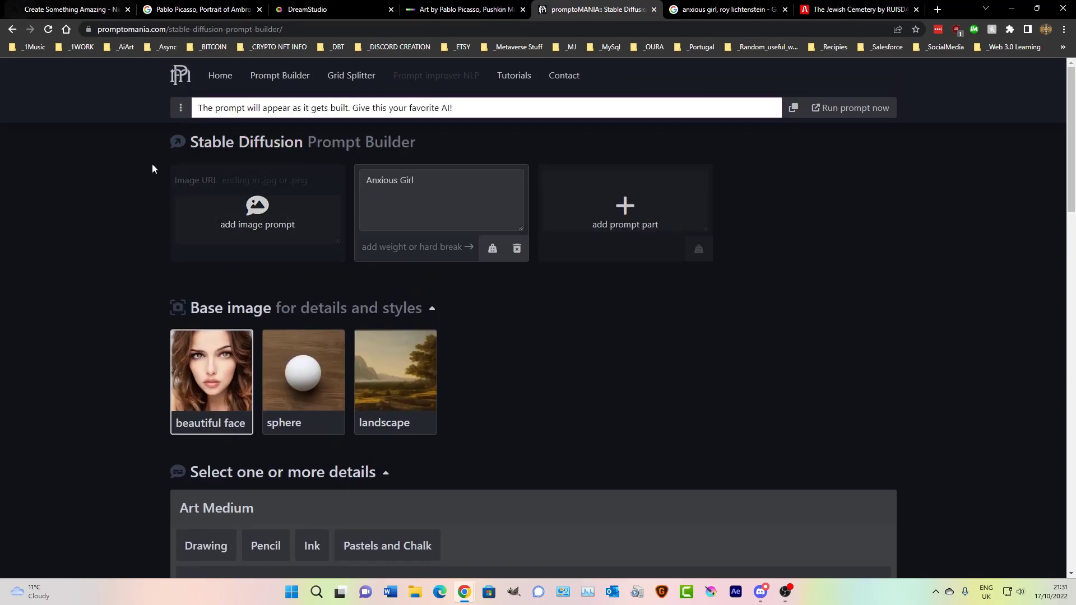
{"action": "key", "text": "Tab"}
{"action": "left_click_drag", "start_coordinate": [418, 180], "coordinate": [352, 174]}
{"action": "key", "text": "BackSpace"}
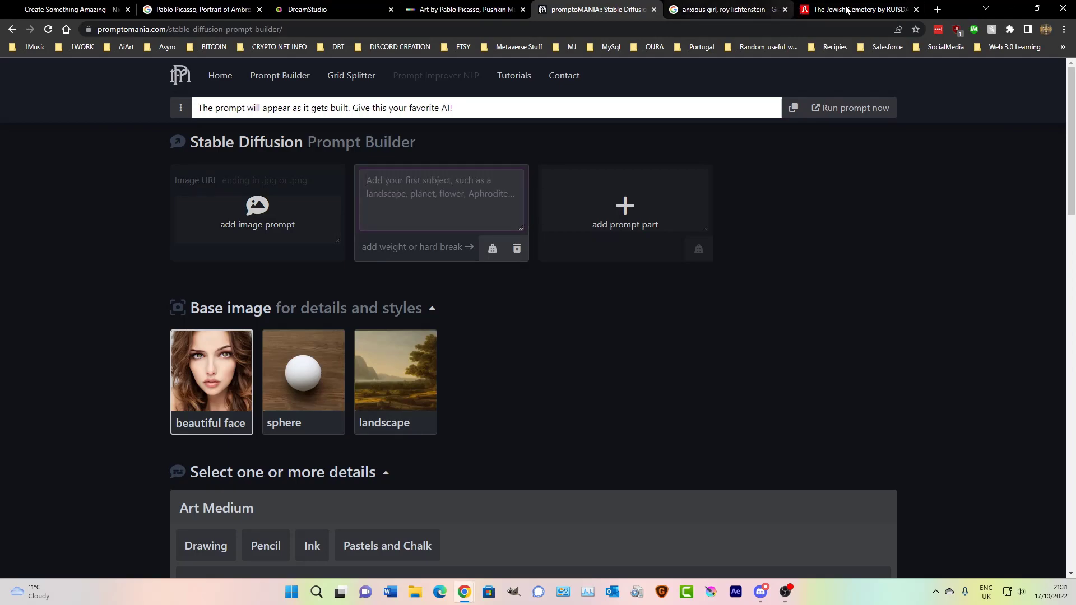
- Open the bookmarked PromptHero site from the _AiArt folder in place of the Roy Lichtenstein Google search
{"action": "left_click", "coordinate": [710, 11]}
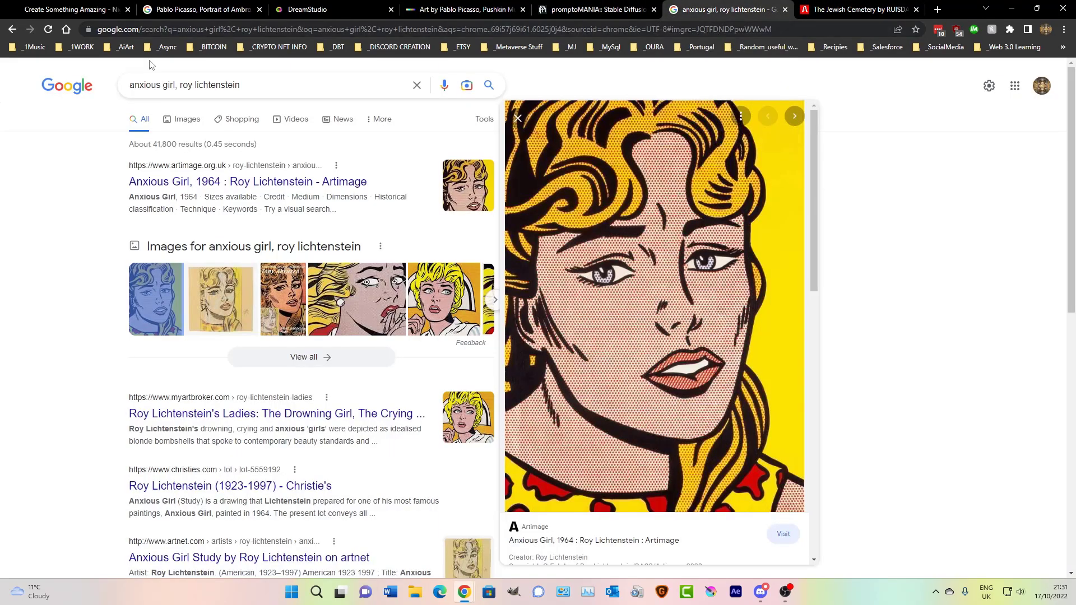
{"action": "left_click", "coordinate": [123, 47]}
{"action": "scroll", "coordinate": [192, 365], "scroll_direction": "down", "scroll_amount": 20}
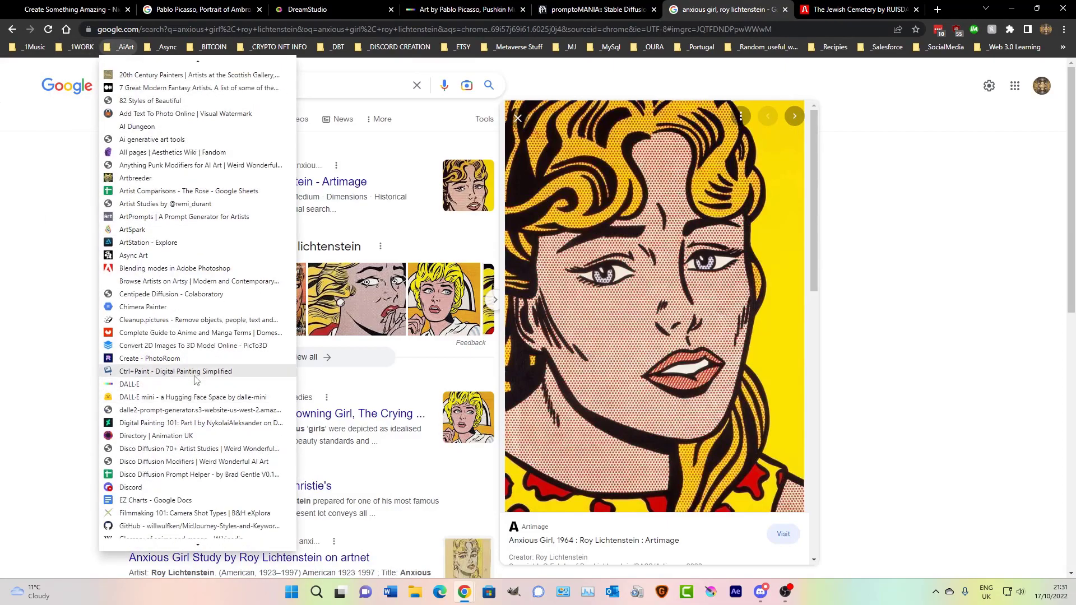
{"action": "scroll", "coordinate": [192, 365], "scroll_direction": "down", "scroll_amount": 5}
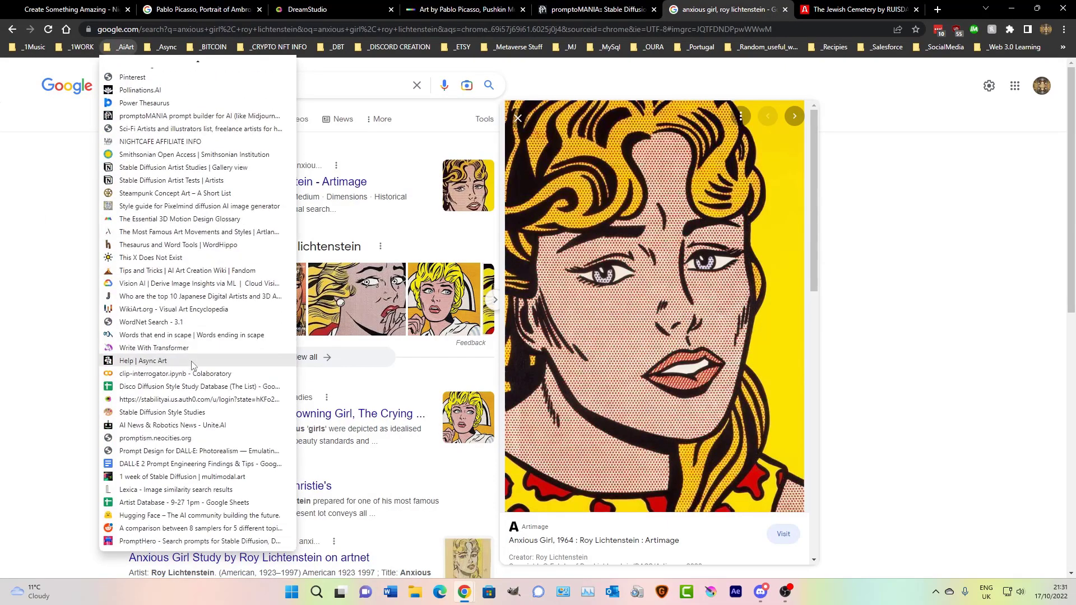
{"action": "left_click", "coordinate": [137, 541]}
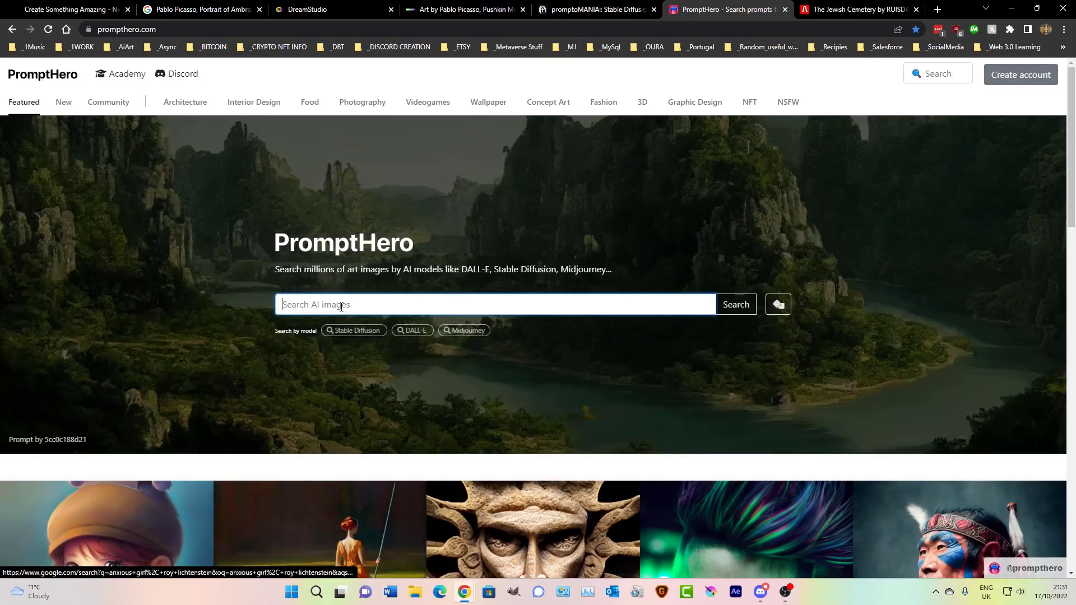
- Browse PromptHero's featured images and open the rainbow geometric skull oil painting by Okuda San Miguel
{"action": "scroll", "coordinate": [244, 359], "scroll_direction": "down", "scroll_amount": 4}
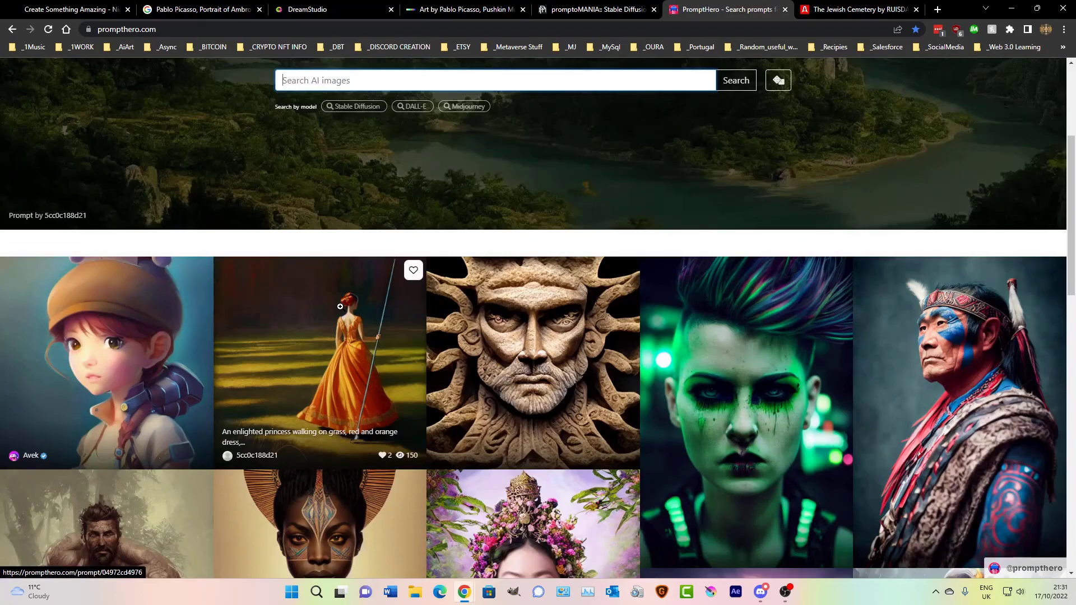
{"action": "scroll", "coordinate": [340, 306], "scroll_direction": "down", "scroll_amount": 5}
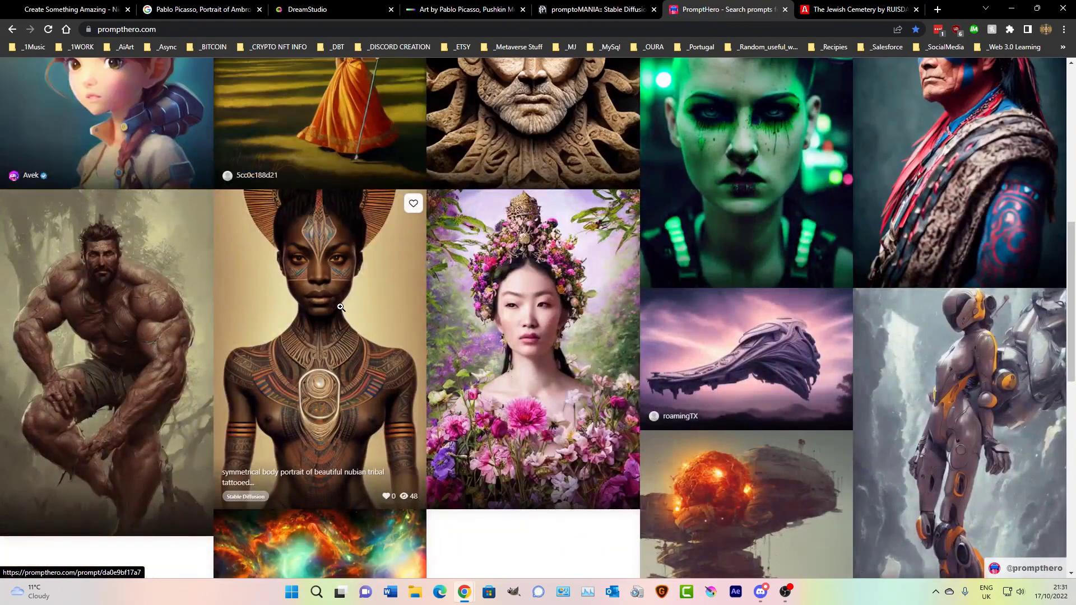
{"action": "scroll", "coordinate": [340, 307], "scroll_direction": "down", "scroll_amount": 4}
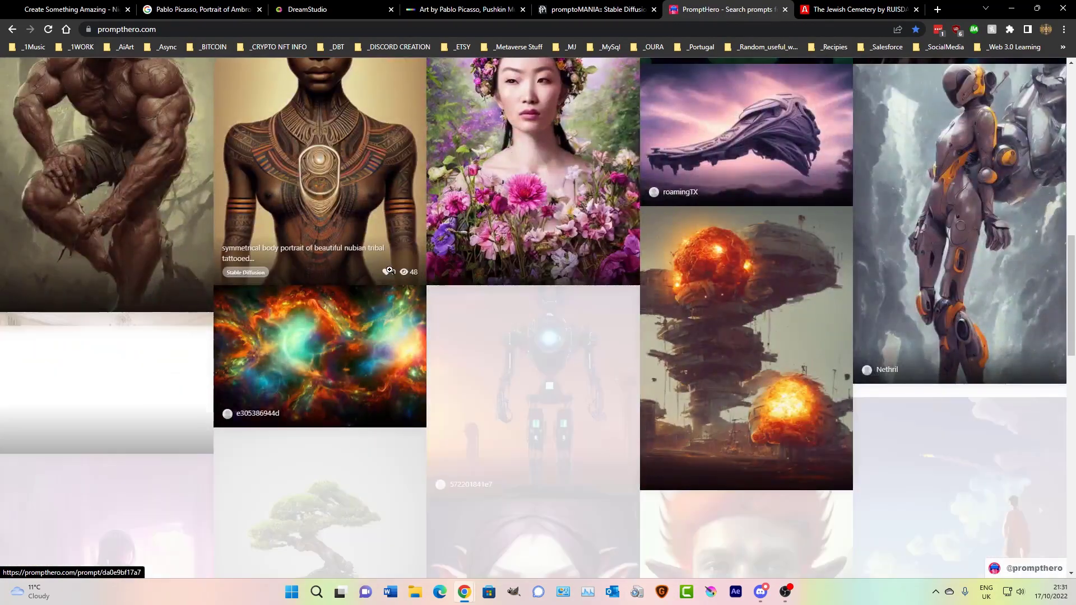
{"action": "scroll", "coordinate": [405, 285], "scroll_direction": "down", "scroll_amount": 5}
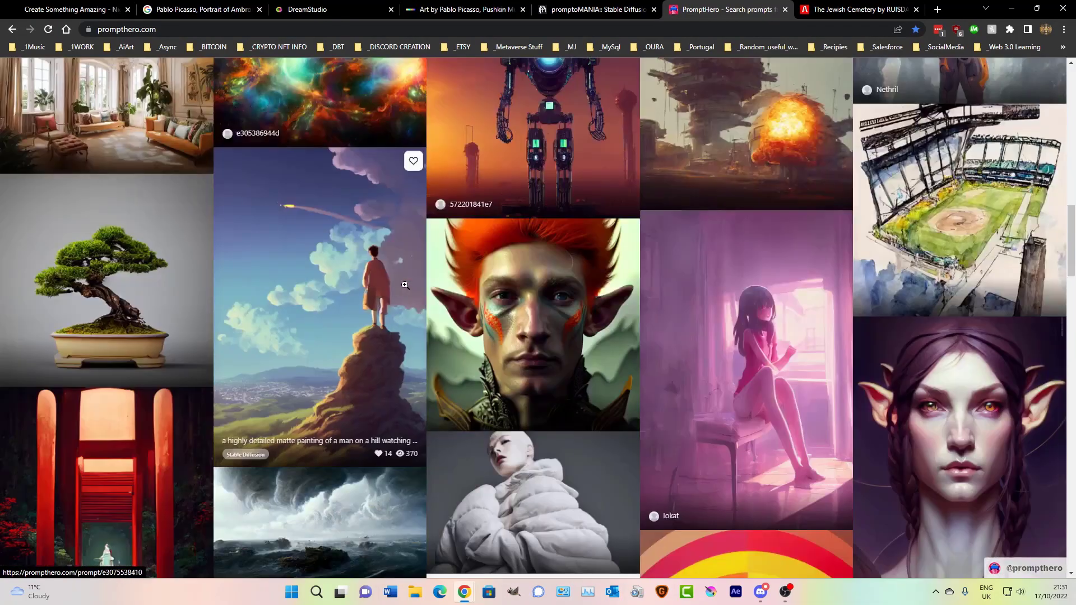
{"action": "scroll", "coordinate": [348, 272], "scroll_direction": "down", "scroll_amount": 4}
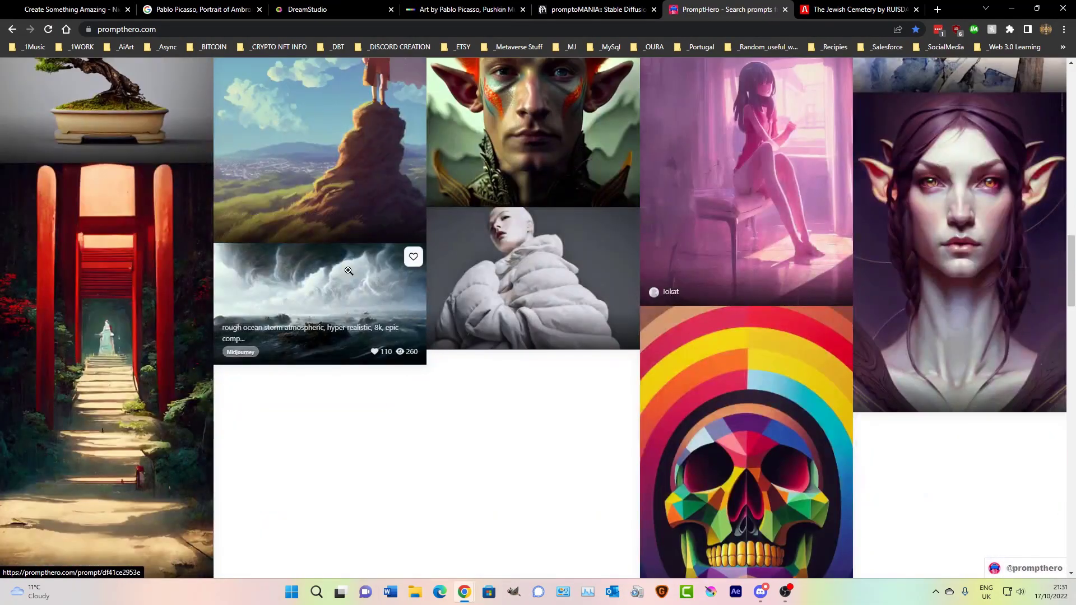
{"action": "scroll", "coordinate": [349, 271], "scroll_direction": "down", "scroll_amount": 3}
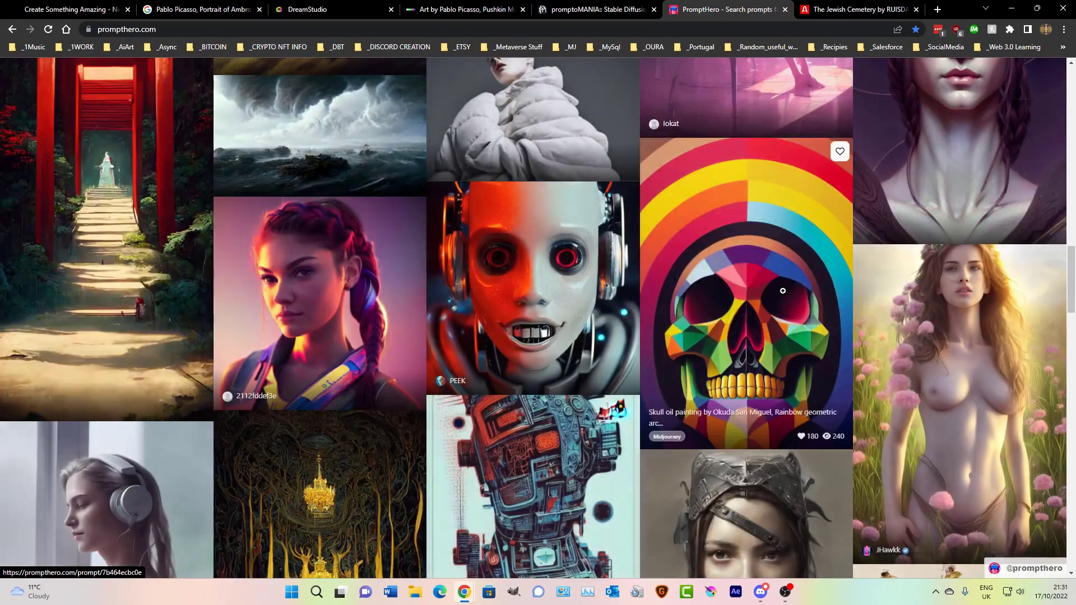
{"action": "left_click", "coordinate": [783, 290]}
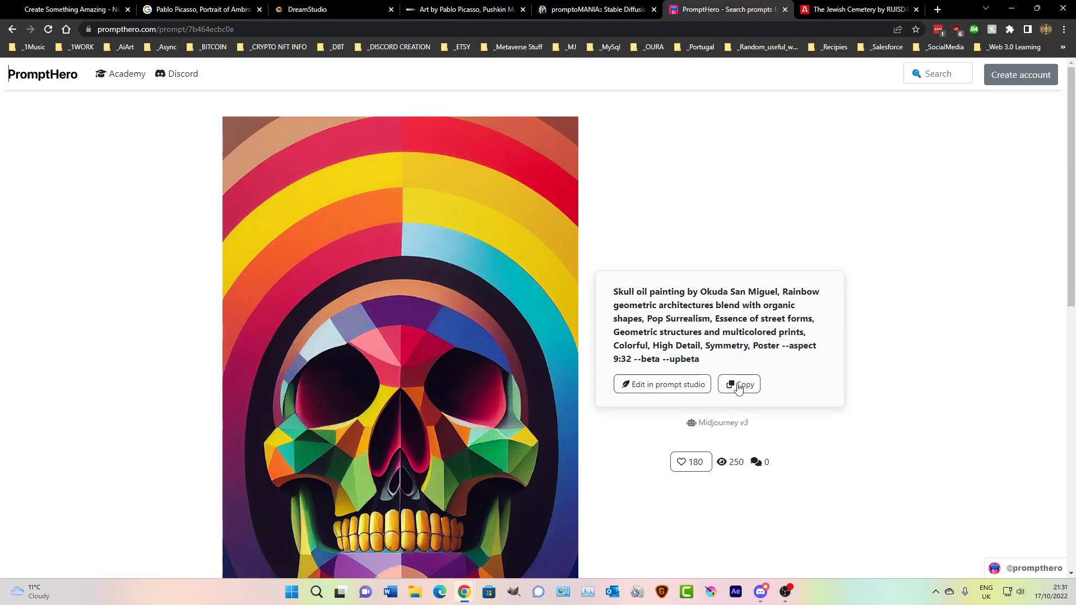
- Open the skull prompt in the prompt studio and copy its text from "Rainbow geometric architectures" through "Poster"
{"action": "left_click", "coordinate": [667, 387]}
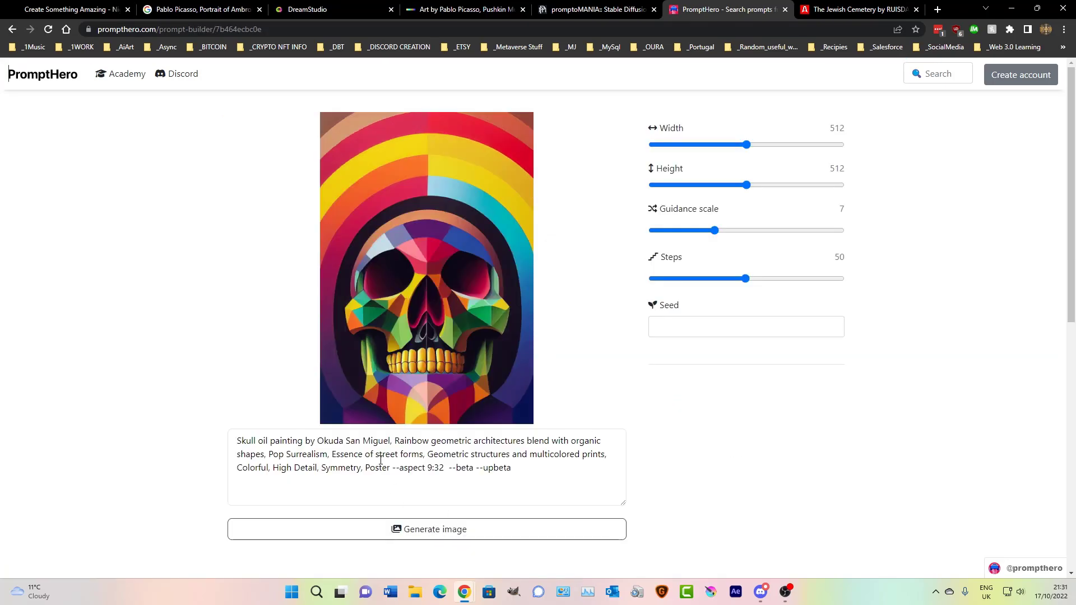
{"action": "mouse_move", "coordinate": [391, 468]}
{"action": "left_mouse_down"}
{"action": "mouse_move", "coordinate": [303, 460]}
{"action": "mouse_move", "coordinate": [393, 446]}
{"action": "left_mouse_up"}
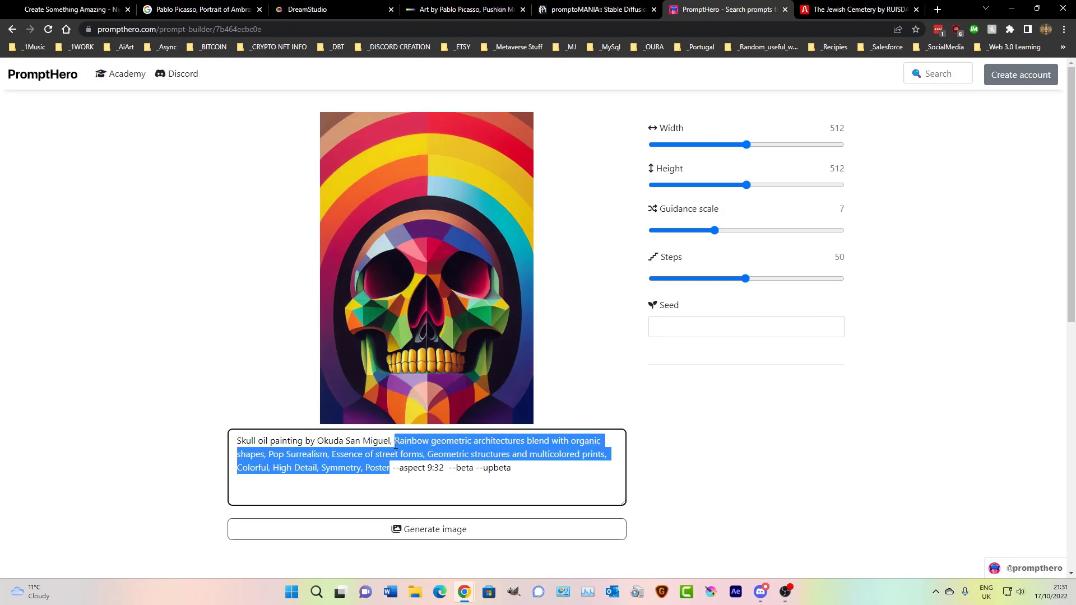
{"action": "right_click", "coordinate": [414, 446]}
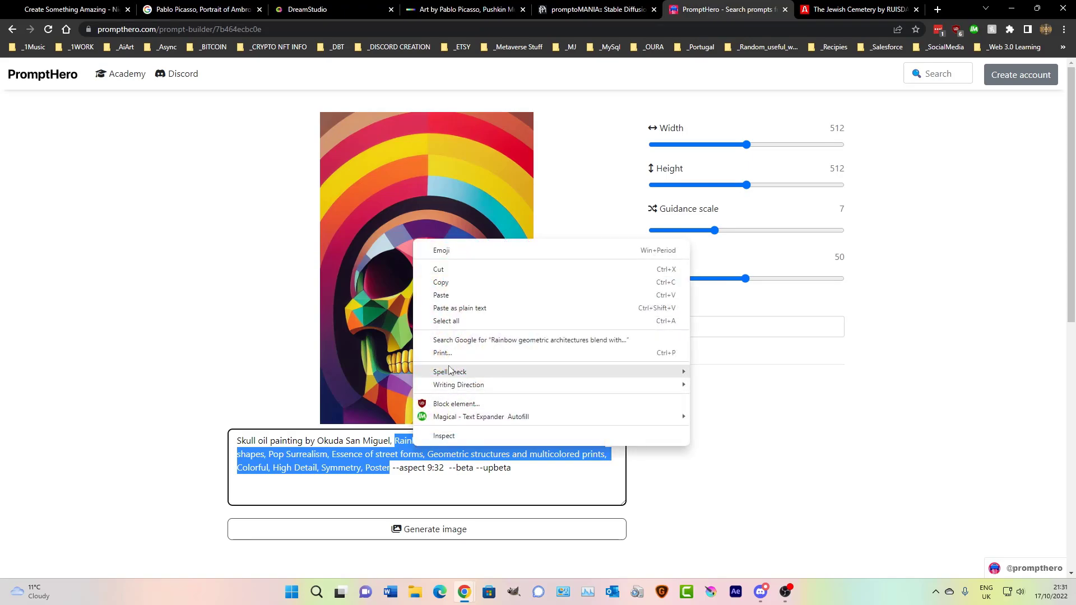
{"action": "left_click", "coordinate": [454, 282]}
- Return to NightCafe and enter the prompt "The Buddha," followed by the copied rainbow geometric style text
{"action": "left_click", "coordinate": [74, 9]}
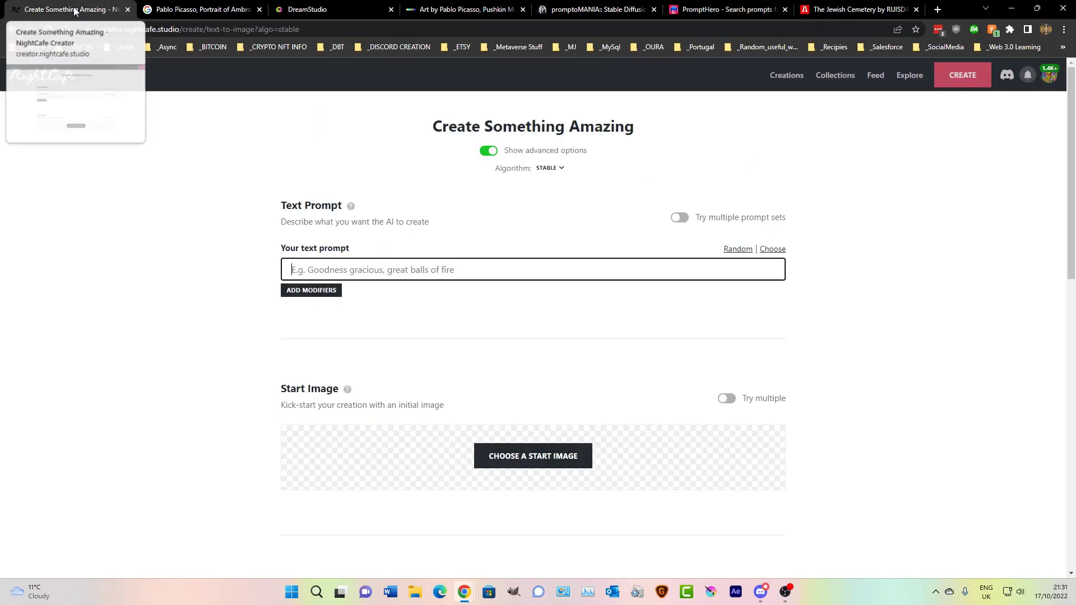
{"action": "left_click", "coordinate": [350, 271]}
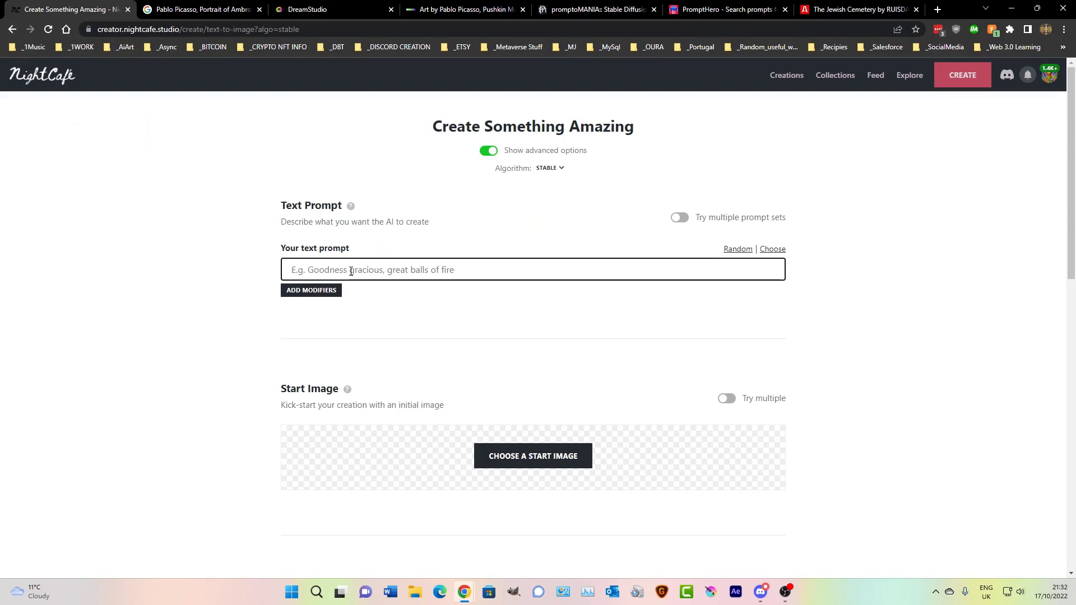
{"action": "type", "text": "T"}
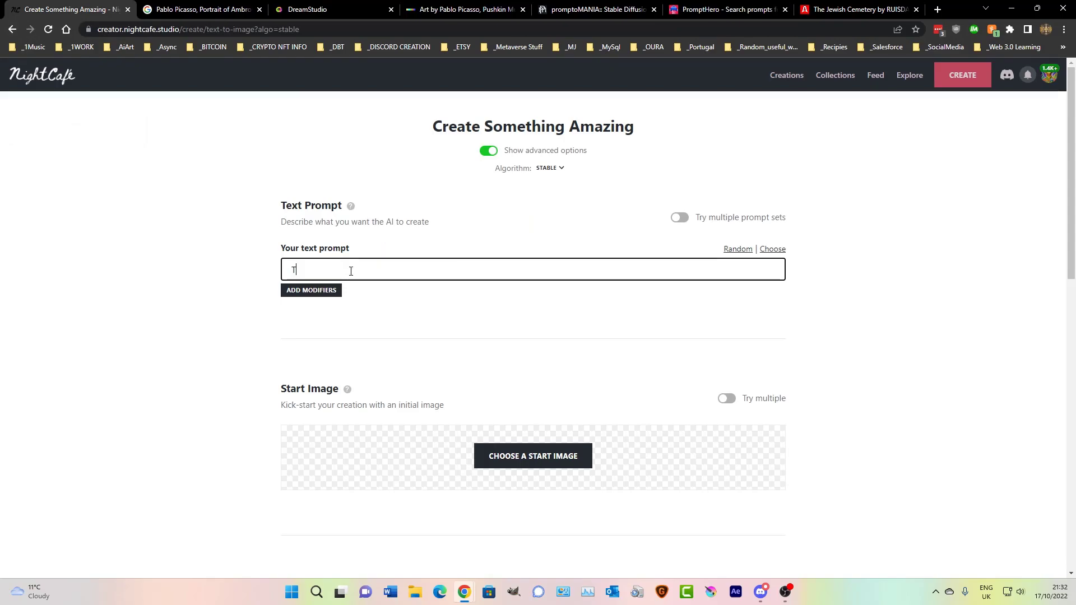
{"action": "type", "text": "he Buddha"}
{"action": "key", "text": "ctrl+v"}
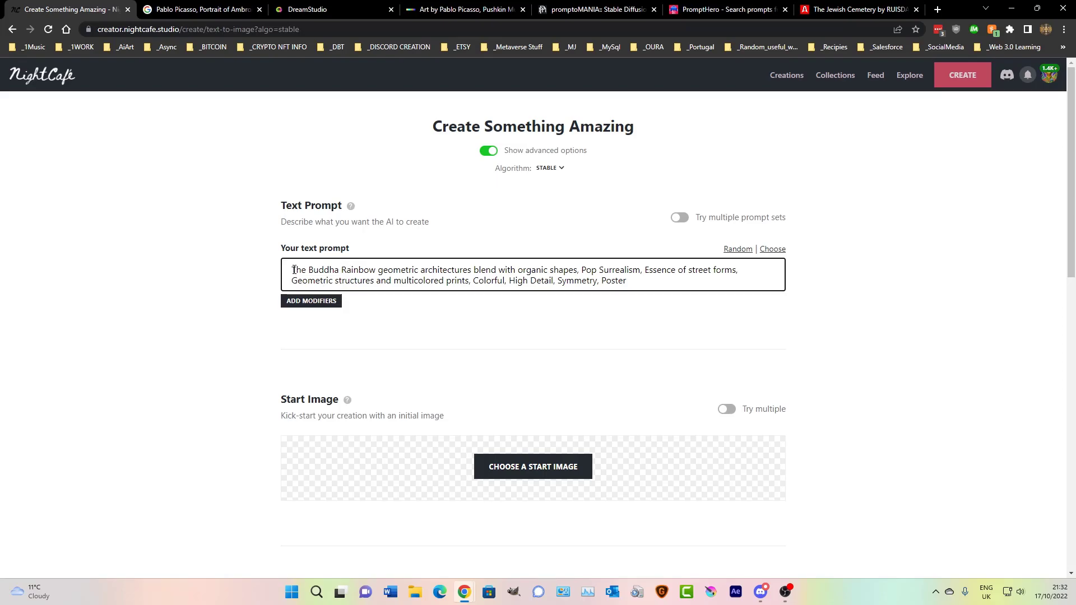
{"action": "left_click", "coordinate": [342, 270]}
{"action": "key", "text": "BackSpace"}
{"action": "type", "text": ","}
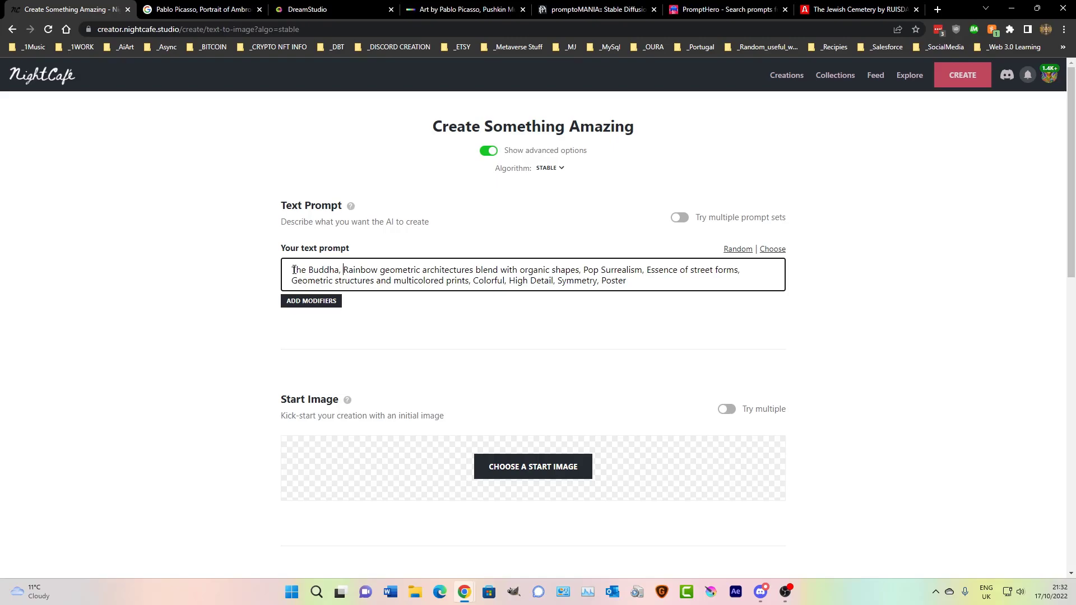
- Set the number of images for the Buddha creation to 16
{"action": "scroll", "coordinate": [508, 305], "scroll_direction": "down", "scroll_amount": 15}
{"action": "scroll", "coordinate": [537, 336], "scroll_direction": "up", "scroll_amount": 5}
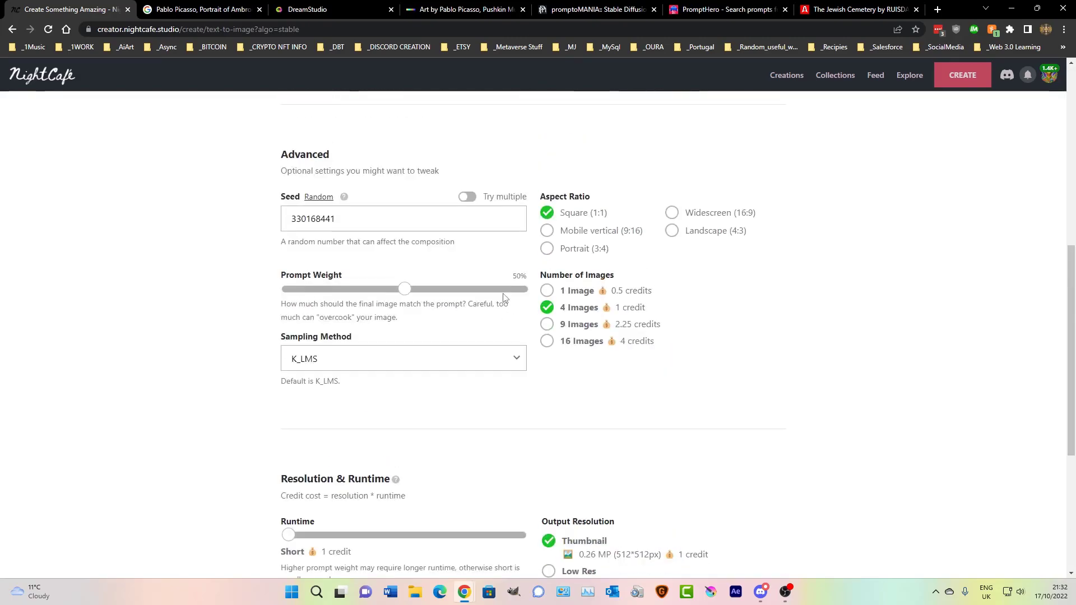
{"action": "left_click", "coordinate": [548, 343]}
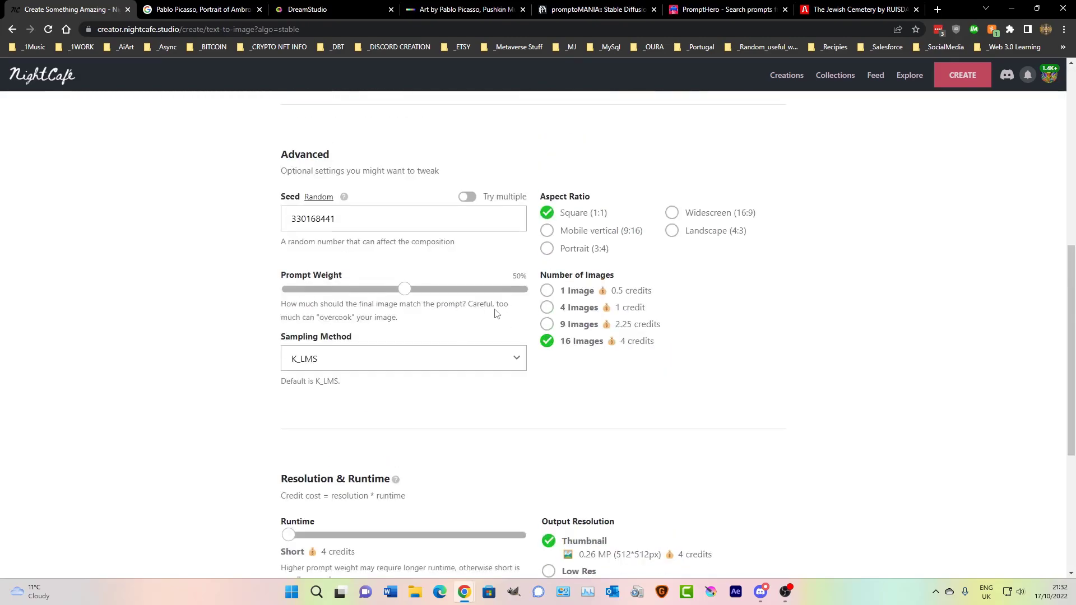
{"action": "left_click_drag", "start_coordinate": [401, 298], "coordinate": [521, 295]}
{"action": "left_click", "coordinate": [481, 360]}
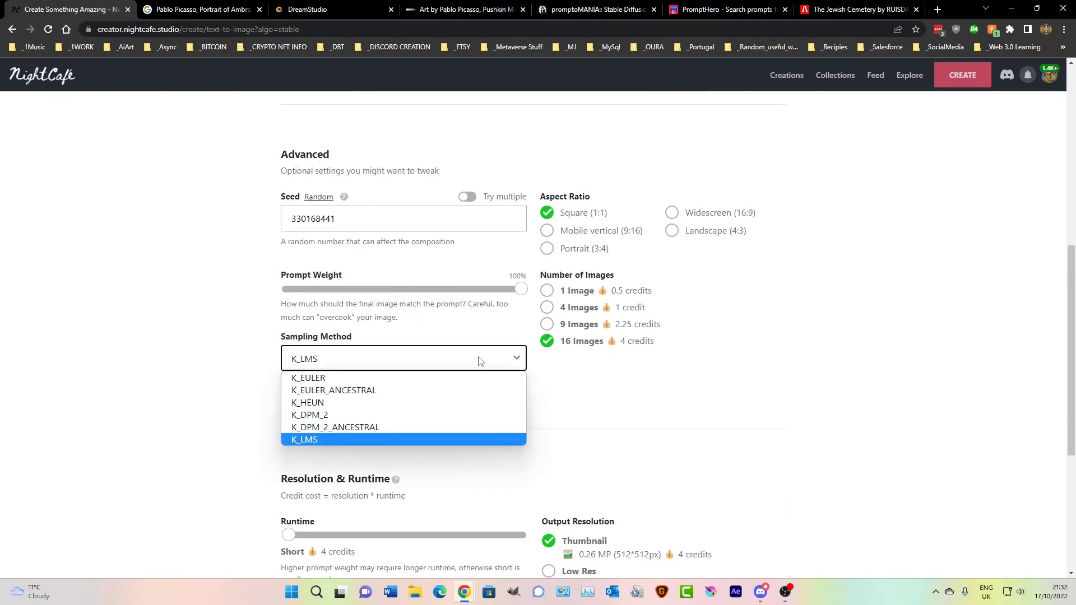
{"action": "left_click", "coordinate": [520, 290]}
{"action": "left_click_drag", "start_coordinate": [518, 290], "coordinate": [407, 293]}
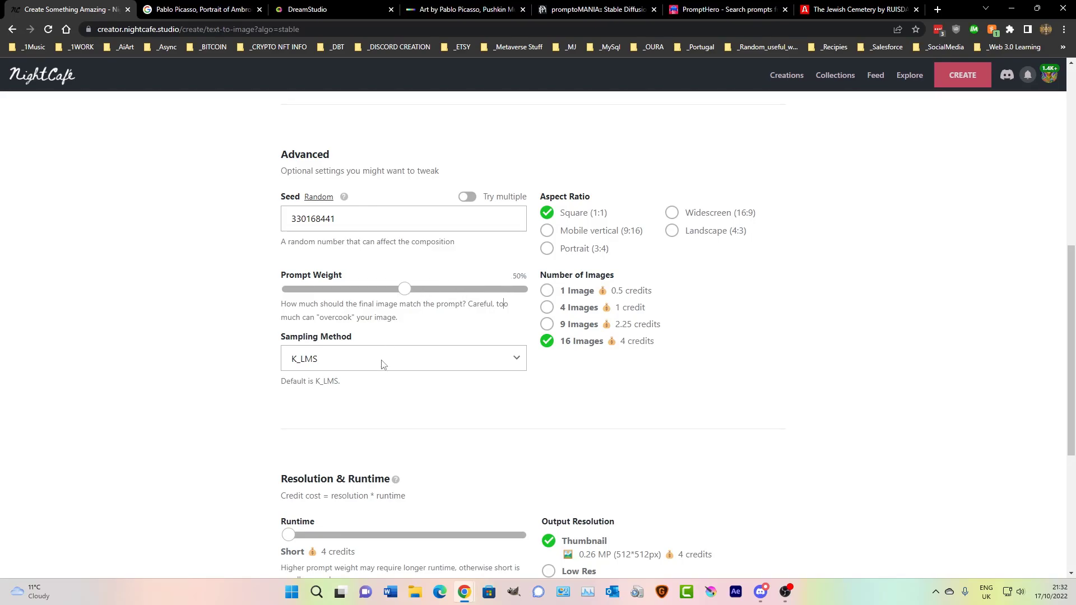
- Generate the Buddha creation with short runtime and thumbnail output resolution
{"action": "scroll", "coordinate": [408, 442], "scroll_direction": "down", "scroll_amount": 3}
{"action": "scroll", "coordinate": [408, 442], "scroll_direction": "down", "scroll_amount": 2}
{"action": "left_click", "coordinate": [514, 493]}
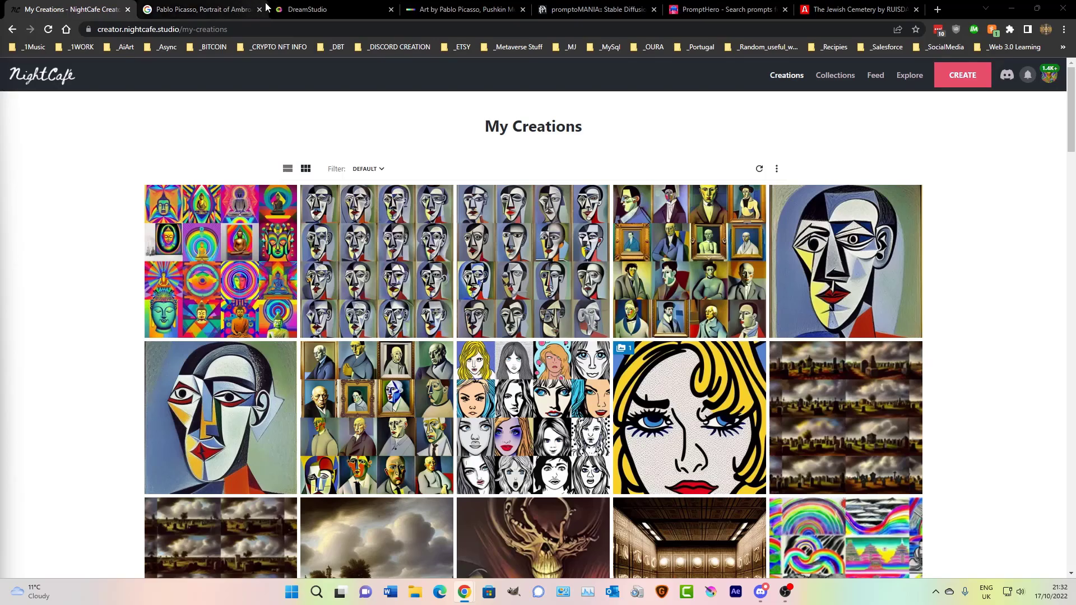
- Compare the new Buddha thumbnails in NightCafe with the original skull image in PromptHero's prompt studio
{"action": "left_click", "coordinate": [857, 9]}
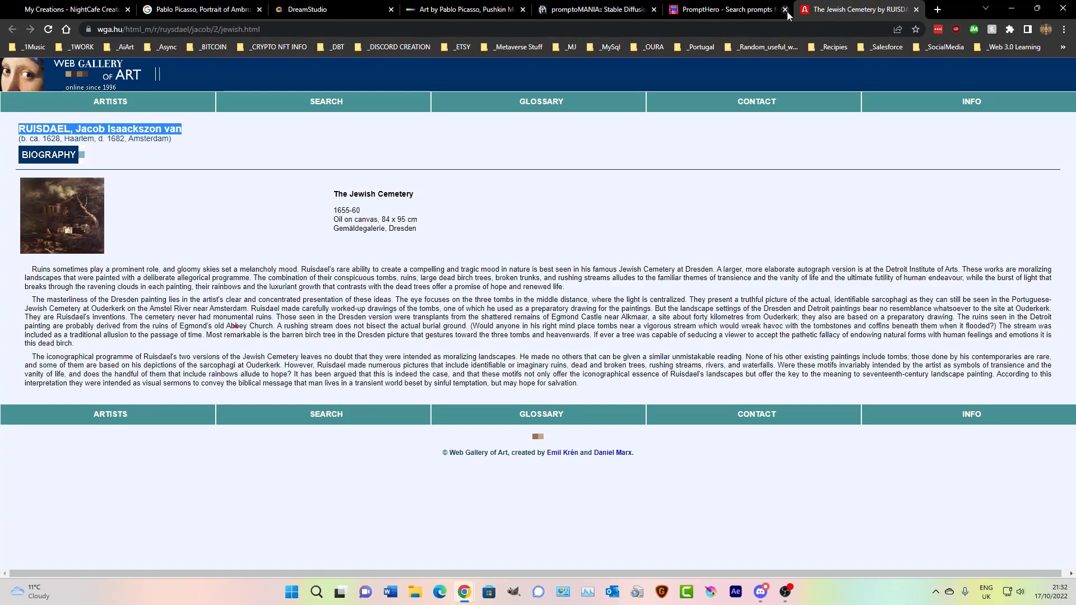
{"action": "left_click", "coordinate": [753, 9]}
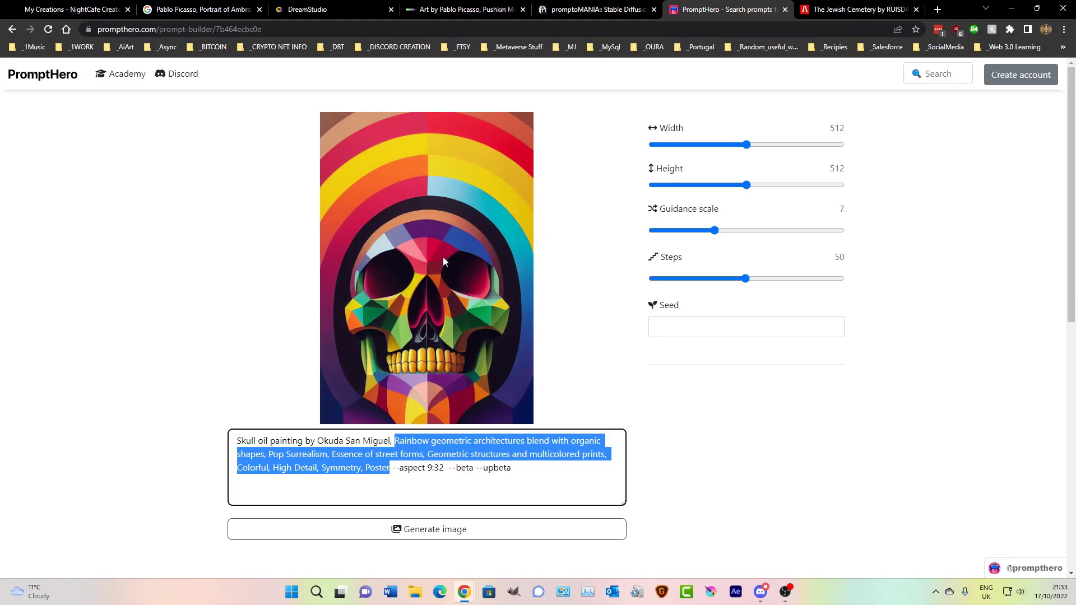
{"action": "left_click", "coordinate": [97, 3]}
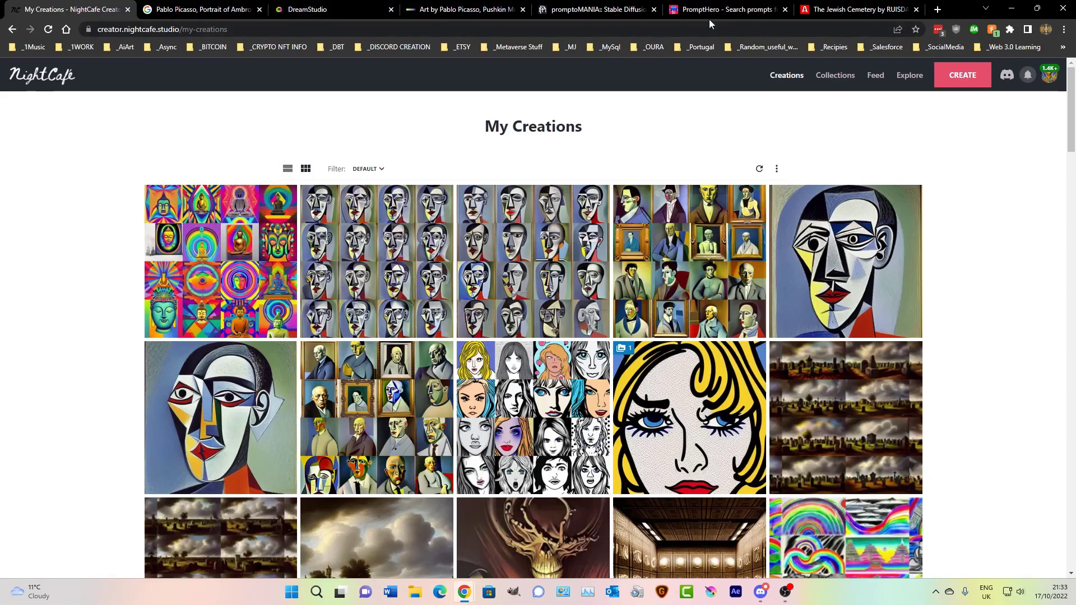
{"action": "left_click", "coordinate": [708, 17]}
{"action": "left_click", "coordinate": [374, 490]}
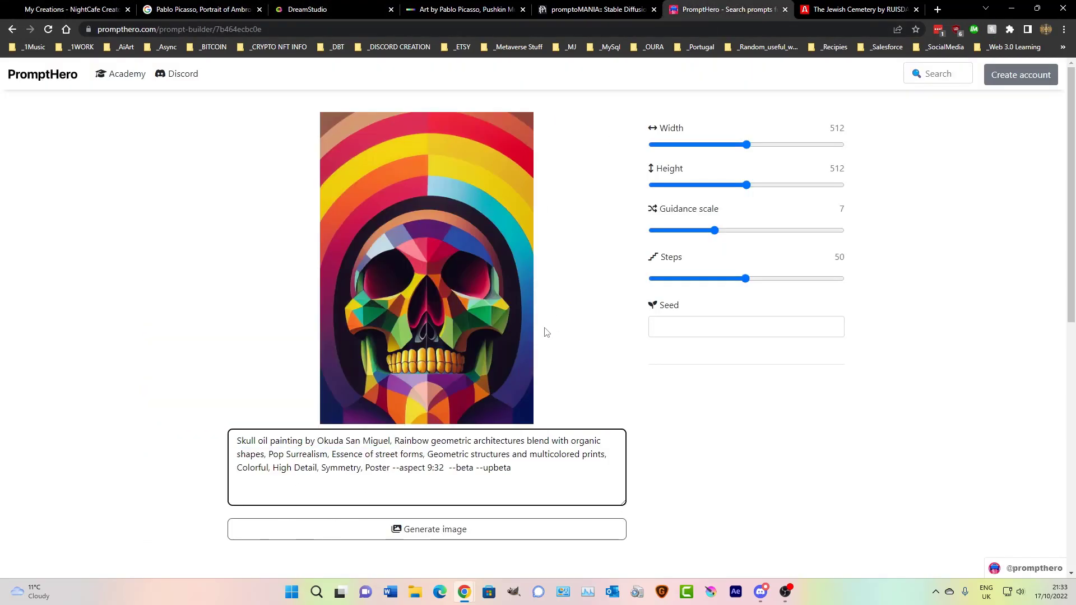
- Go back to the skull painting's prompt page on PromptHero and examine the full image and its details
{"action": "scroll", "coordinate": [536, 338], "scroll_direction": "down", "scroll_amount": 8}
{"action": "scroll", "coordinate": [535, 337], "scroll_direction": "up", "scroll_amount": 7}
{"action": "scroll", "coordinate": [536, 338], "scroll_direction": "up", "scroll_amount": 1}
{"action": "left_click", "coordinate": [12, 31]}
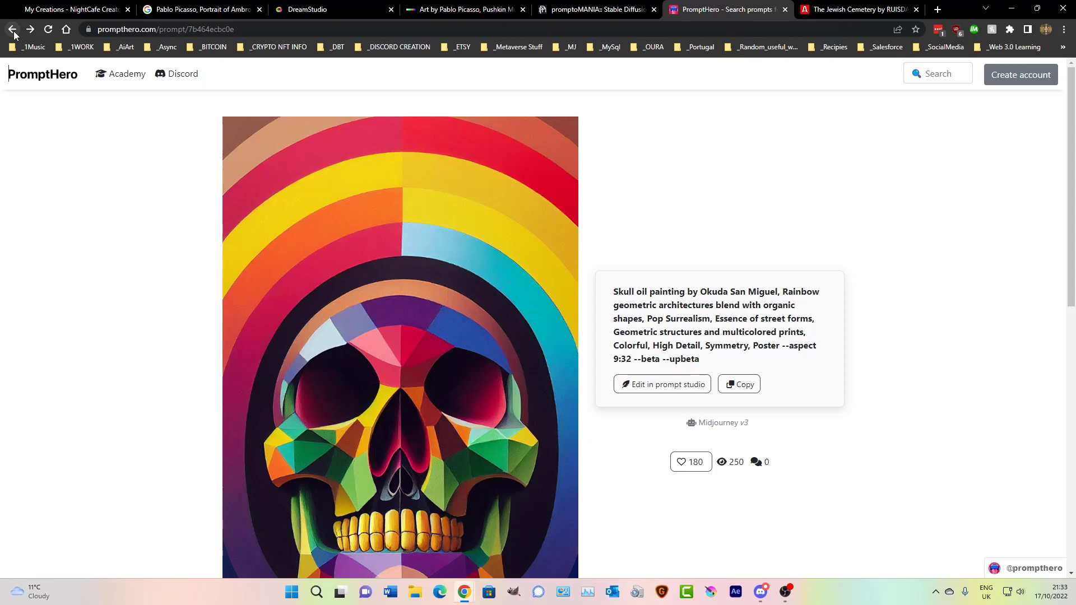
{"action": "scroll", "coordinate": [127, 356], "scroll_direction": "down", "scroll_amount": 3}
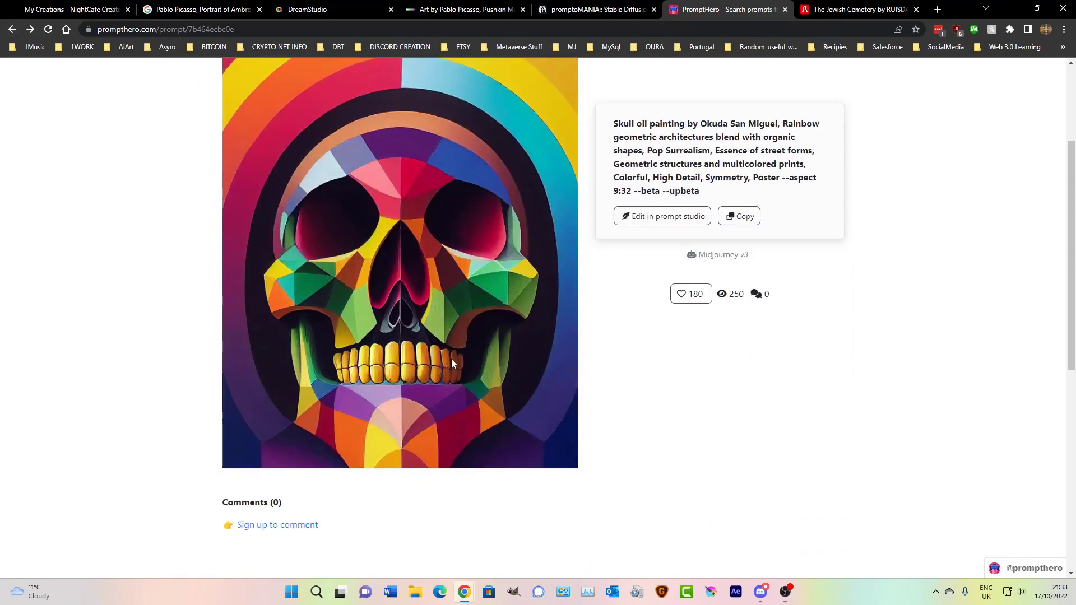
- Try to like the skull painting on PromptHero, and return from the sign-up page to its prompt page
{"action": "left_click", "coordinate": [681, 298]}
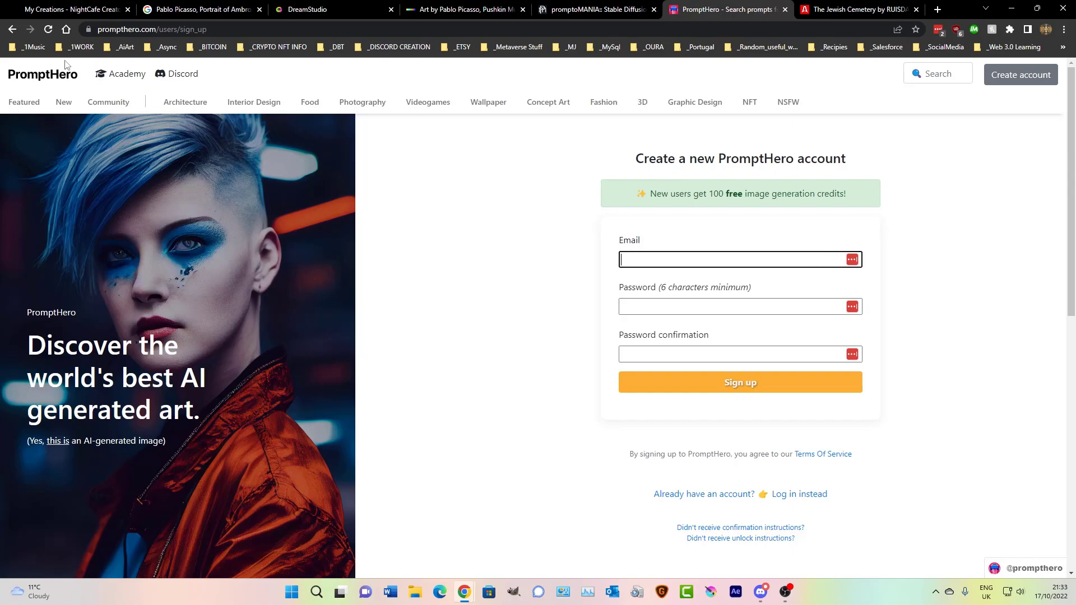
{"action": "left_click", "coordinate": [11, 29]}
{"action": "scroll", "coordinate": [390, 329], "scroll_direction": "up", "scroll_amount": 2}
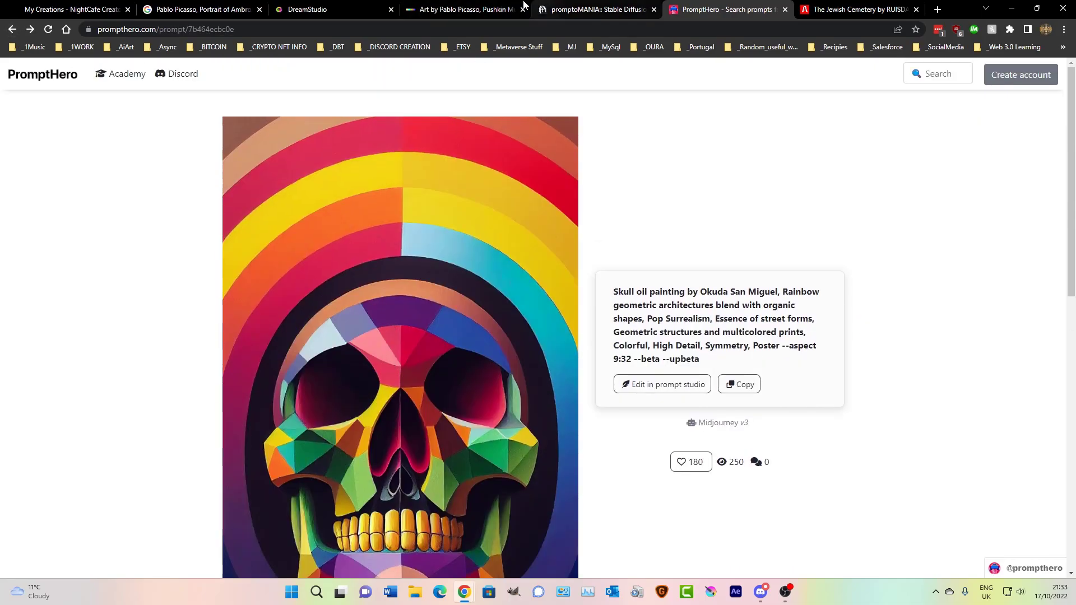
- Switch to NightCafe, open the new rainbow geometric Buddha creation and examine its image grid and output images
{"action": "left_click", "coordinate": [72, 9]}
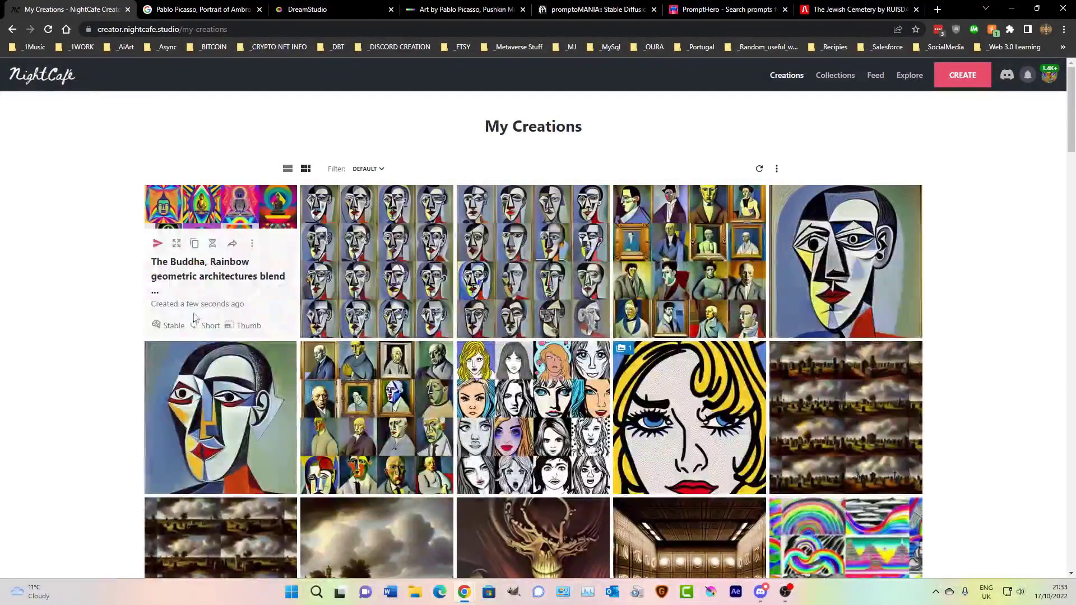
{"action": "left_click", "coordinate": [222, 200]}
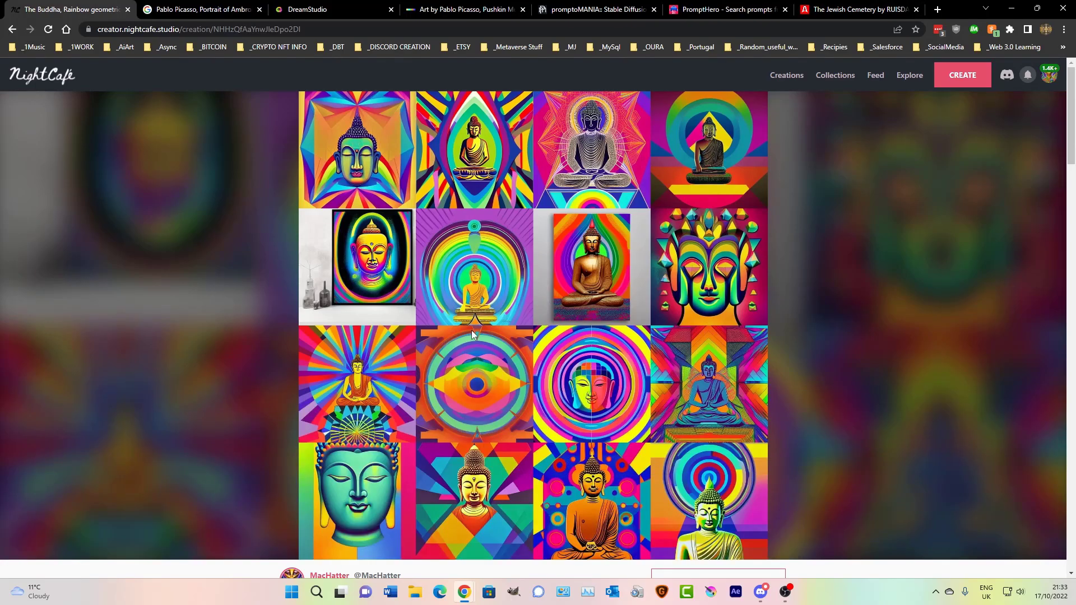
{"action": "scroll", "coordinate": [472, 335], "scroll_direction": "down", "scroll_amount": 3}
{"action": "scroll", "coordinate": [710, 274], "scroll_direction": "up", "scroll_amount": 3}
{"action": "scroll", "coordinate": [682, 323], "scroll_direction": "down", "scroll_amount": 10}
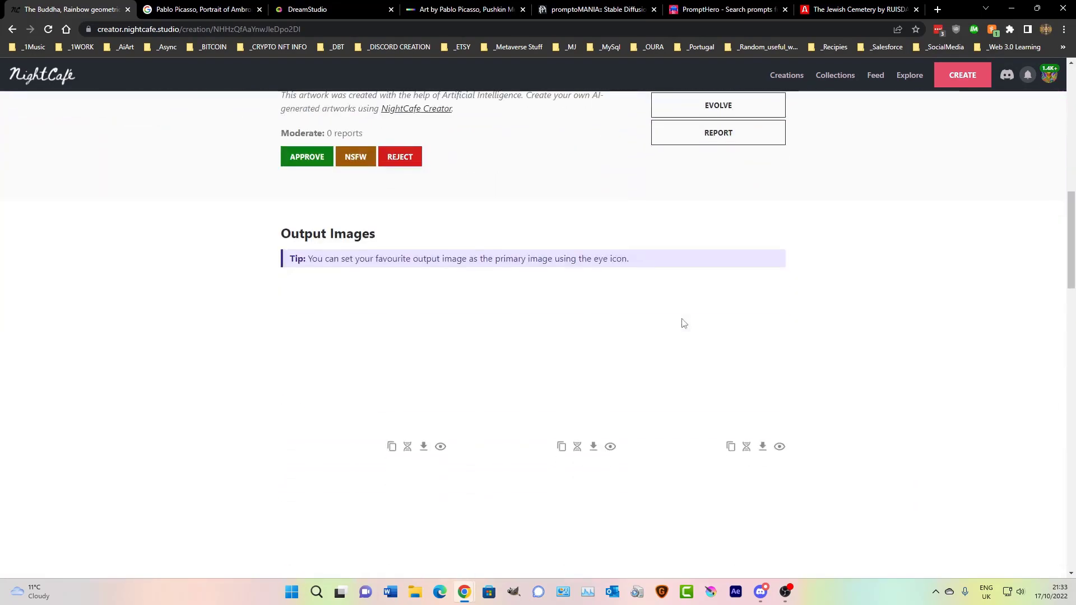
{"action": "scroll", "coordinate": [682, 323], "scroll_direction": "up", "scroll_amount": 1}
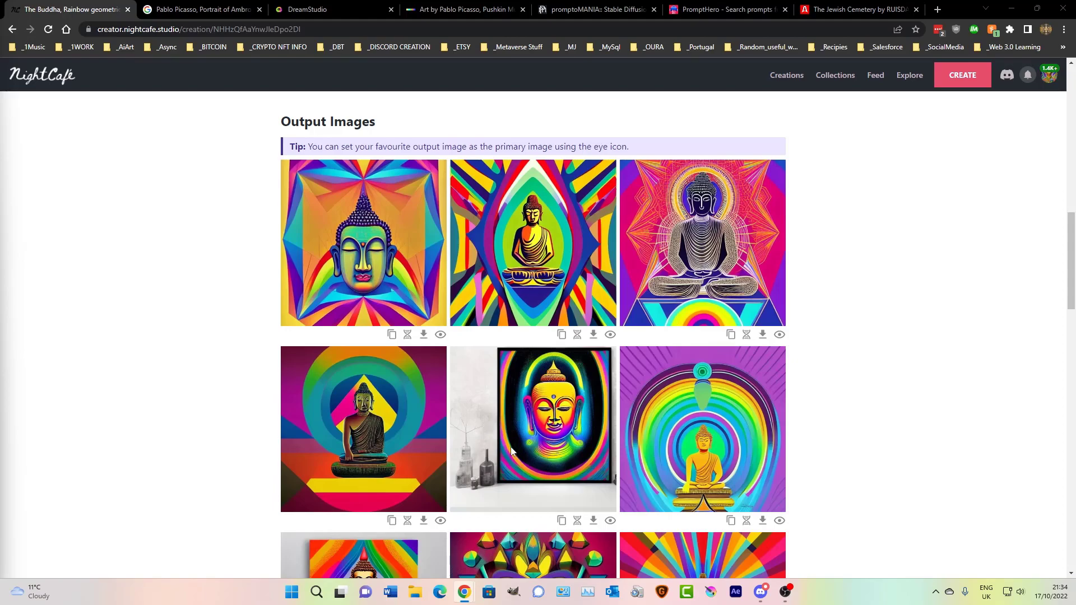
- Set the green-faced Buddha head surrounded by geometric shapes as the creation's primary image
{"action": "scroll", "coordinate": [512, 451], "scroll_direction": "down", "scroll_amount": 5}
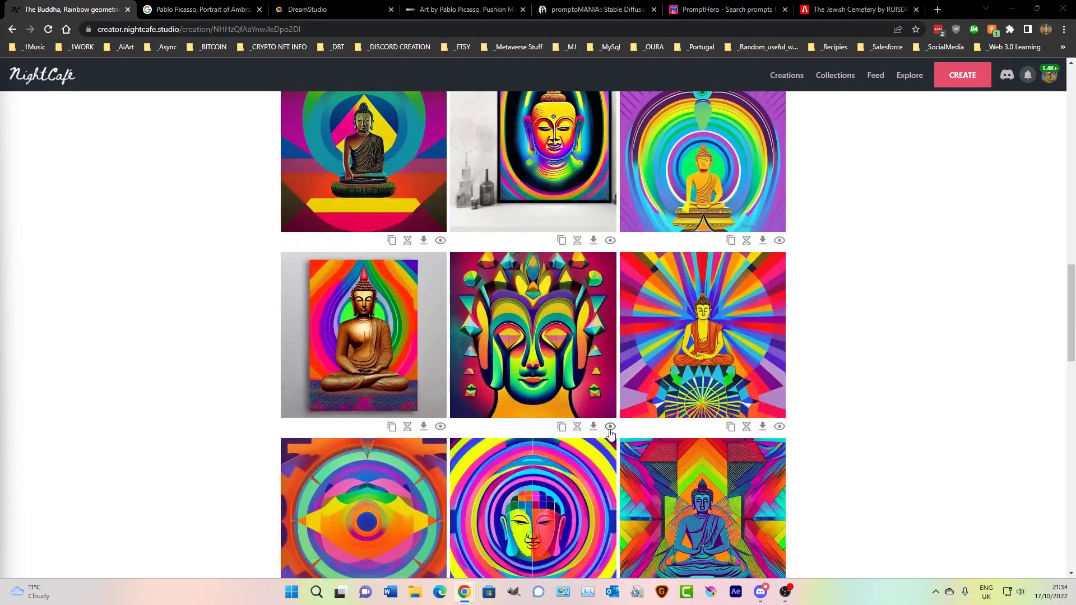
{"action": "scroll", "coordinate": [517, 348], "scroll_direction": "down", "scroll_amount": 3}
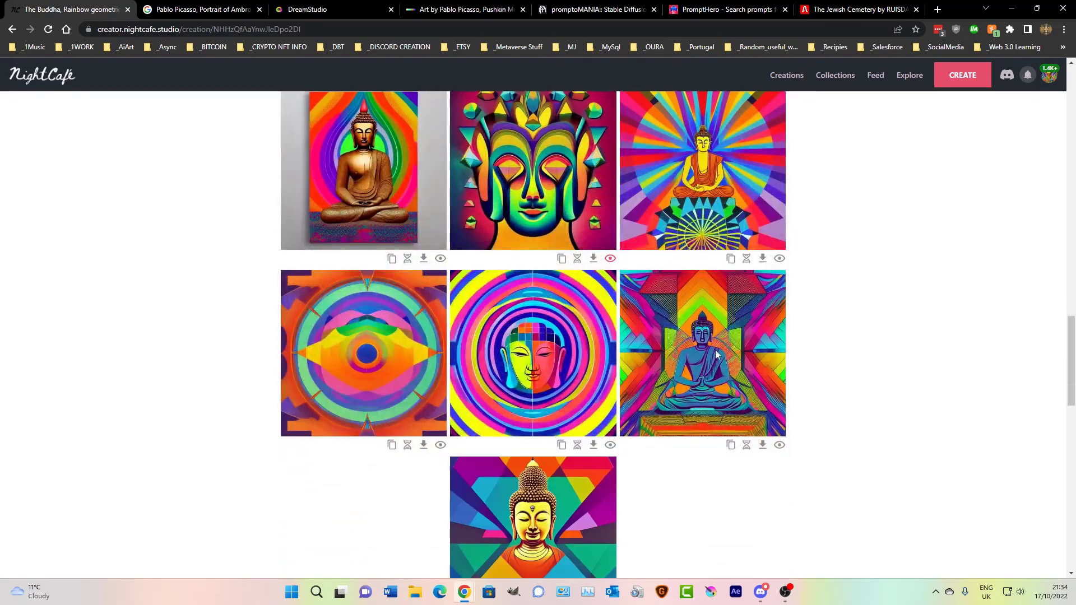
{"action": "scroll", "coordinate": [432, 391], "scroll_direction": "down", "scroll_amount": 3}
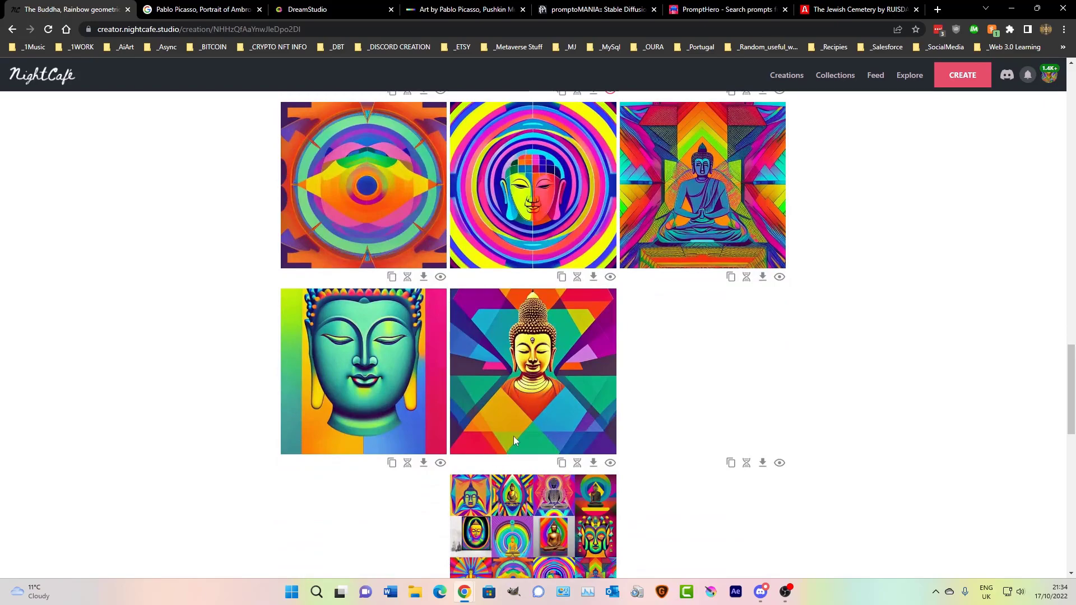
{"action": "scroll", "coordinate": [513, 436], "scroll_direction": "up", "scroll_amount": 15}
{"action": "scroll", "coordinate": [522, 381], "scroll_direction": "up", "scroll_amount": 3}
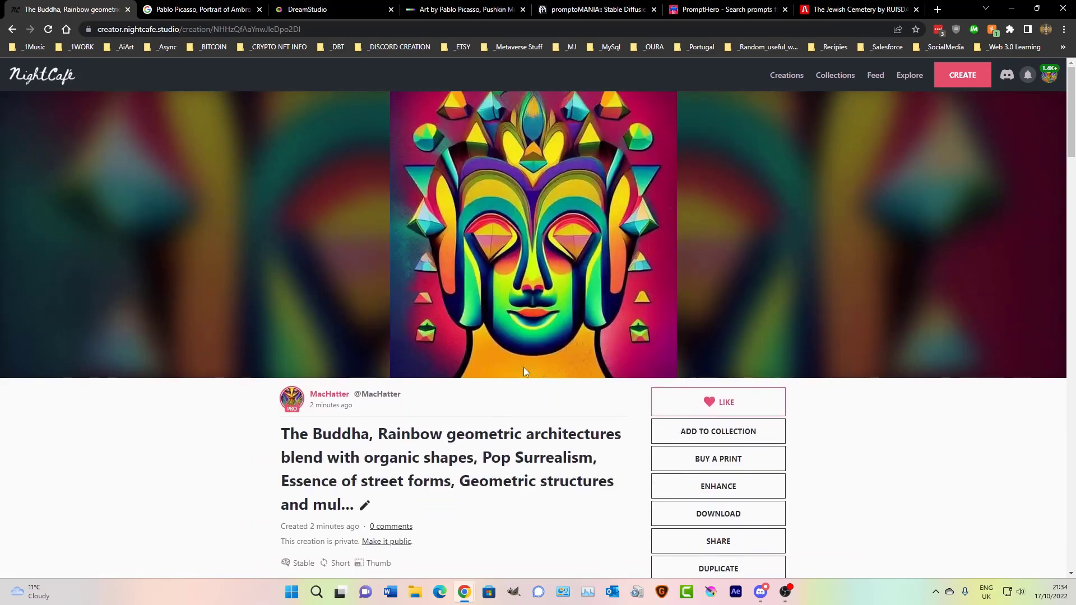
{"action": "scroll", "coordinate": [524, 362], "scroll_direction": "down", "scroll_amount": 1}
{"action": "left_click", "coordinate": [730, 526]}
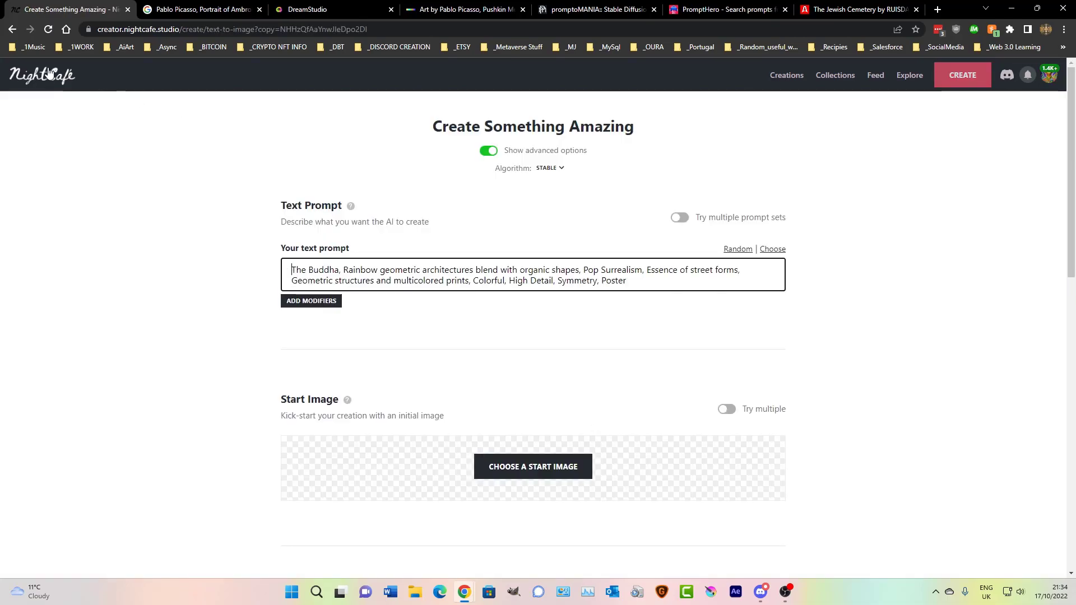
{"action": "left_click", "coordinate": [13, 29]}
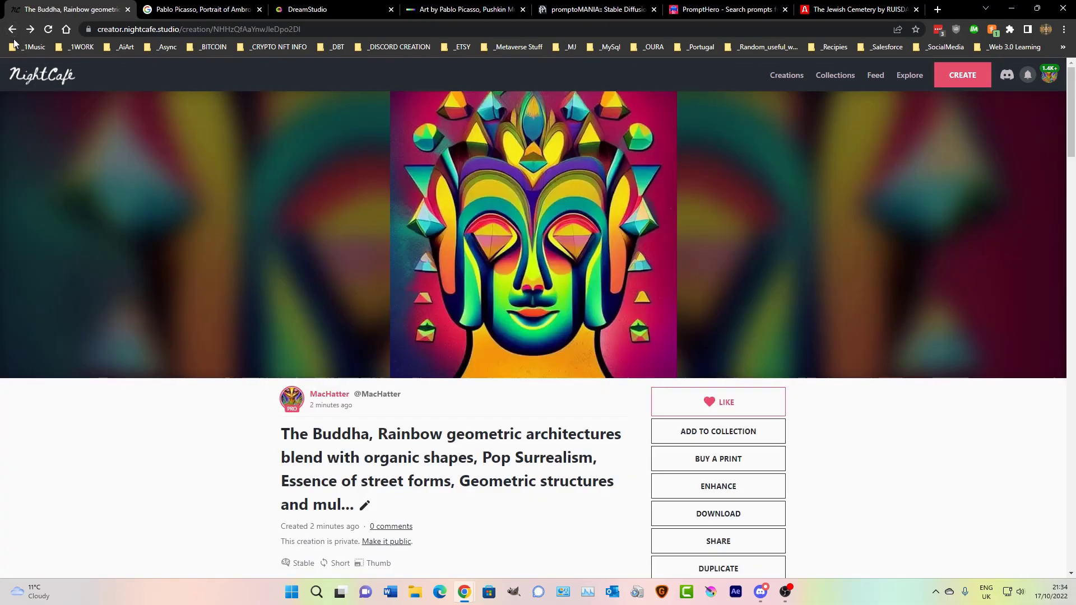
- Evolve the Buddha creation and add "Art by H.R. Giger, " to the beginning of its text prompt
{"action": "scroll", "coordinate": [812, 543], "scroll_direction": "down", "scroll_amount": 3}
{"action": "left_click", "coordinate": [723, 439]}
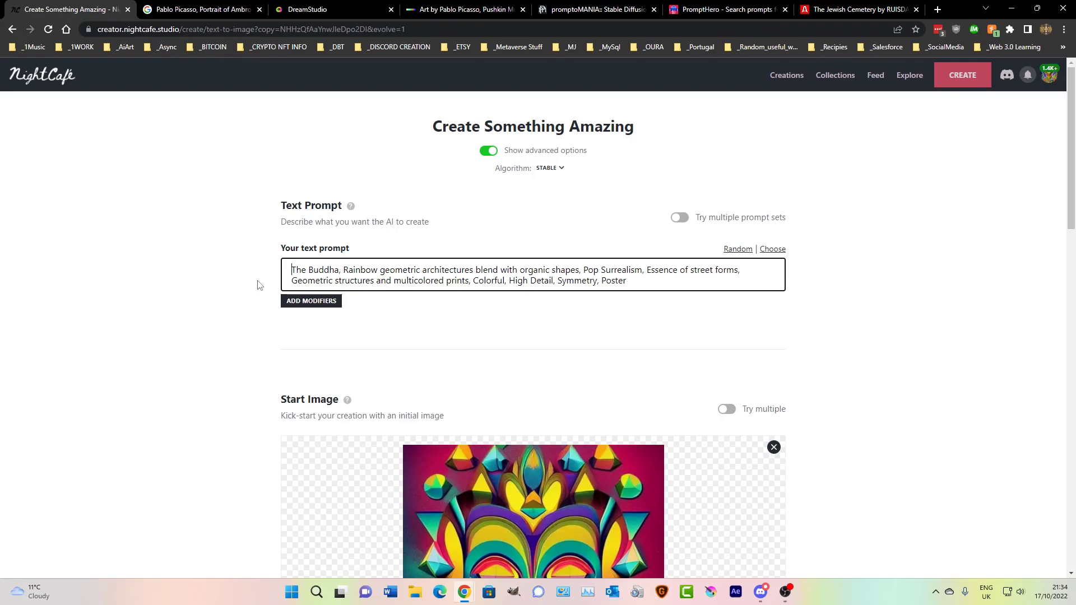
{"action": "type", "text": "H.R. G"}
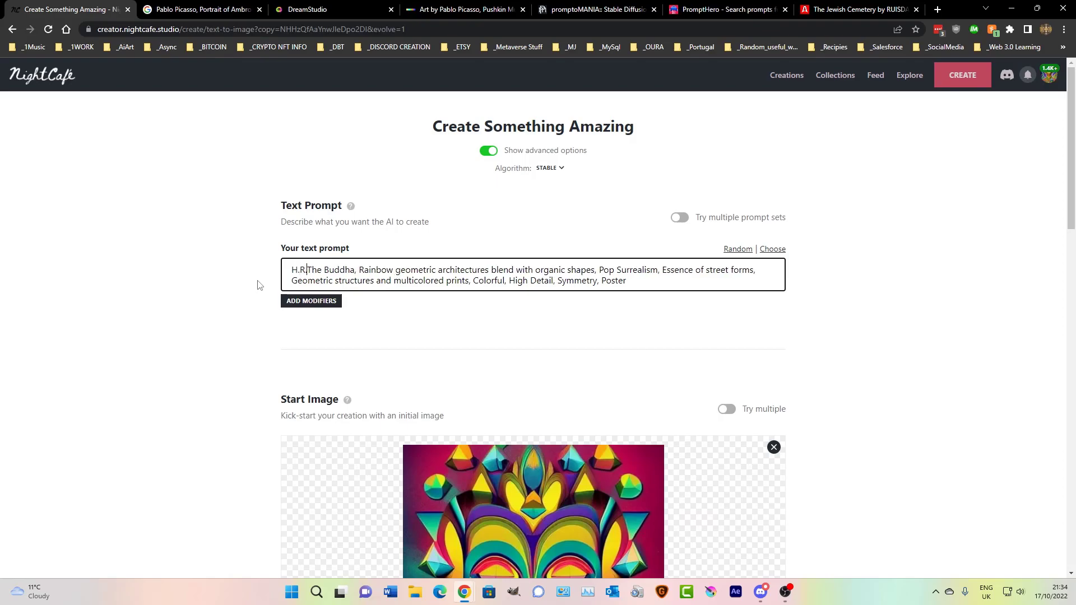
{"action": "type", "text": "iger"}
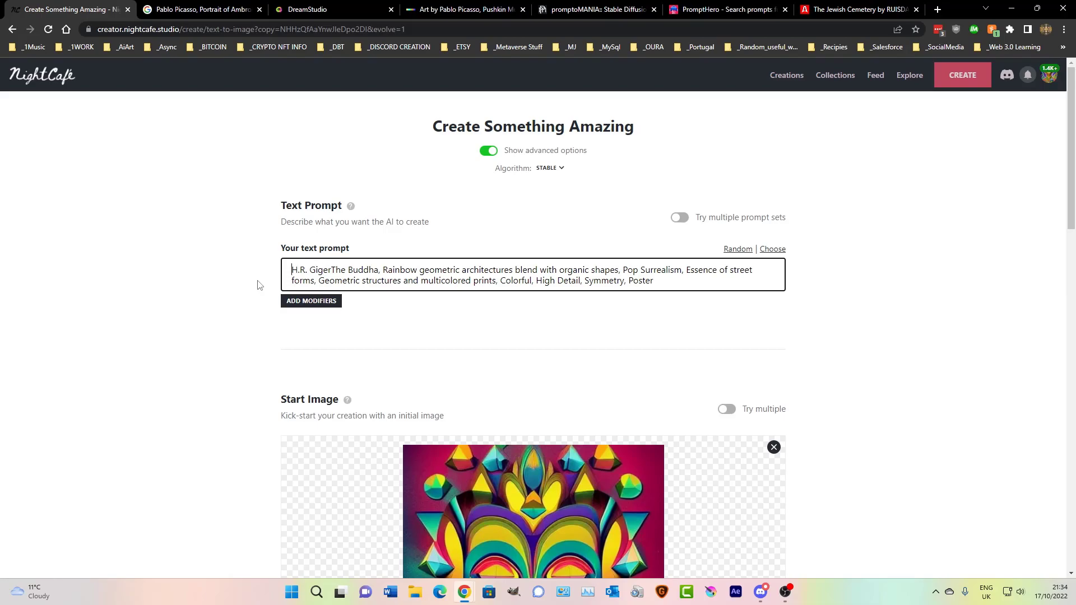
{"action": "type", "text": "Art by"}
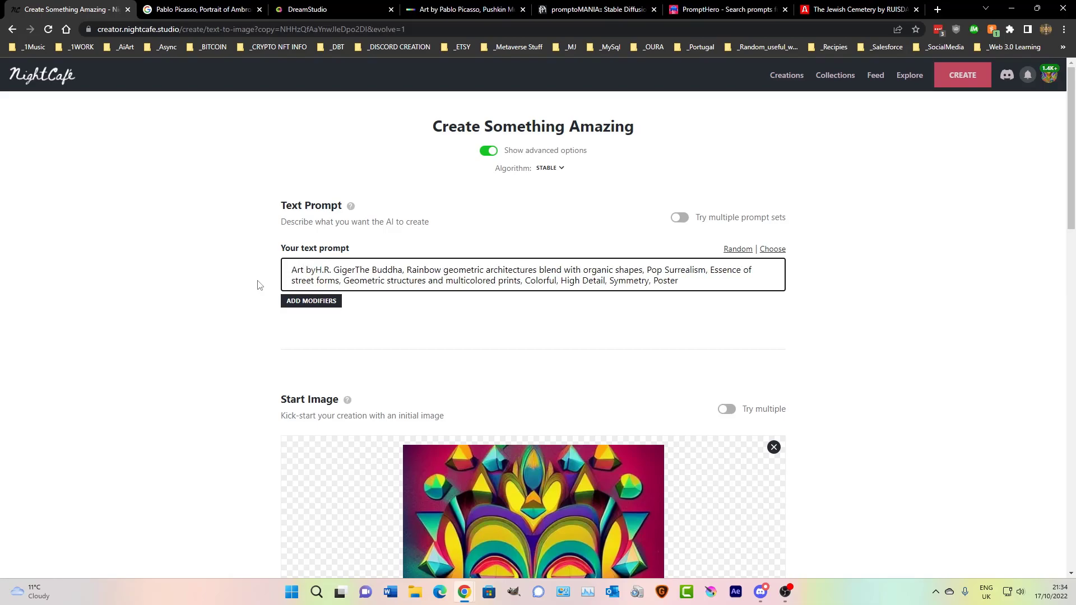
{"action": "key", "text": "Right"}
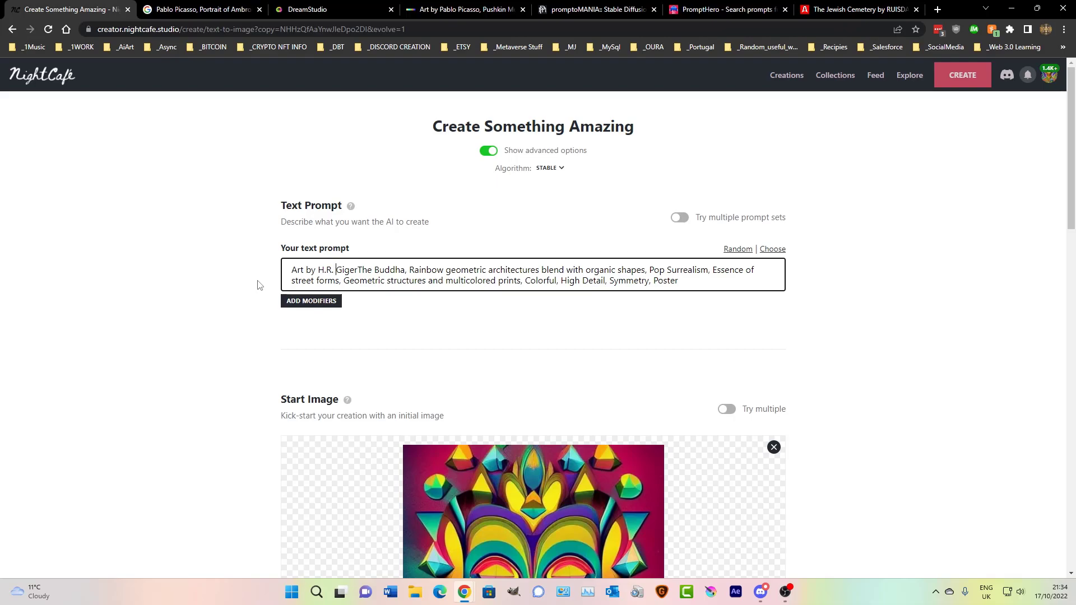
{"action": "type", "text": ","}
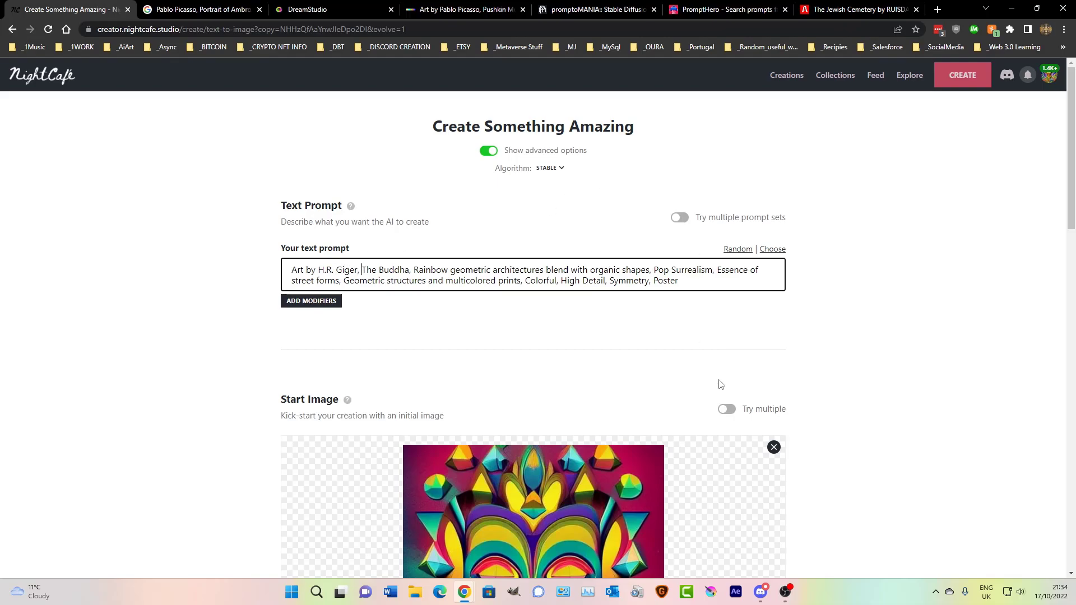
- Remove the phrases "Pop Surrealism" and "Essence of street forms" from the text prompt
{"action": "scroll", "coordinate": [589, 297], "scroll_direction": "down", "scroll_amount": 2}
{"action": "scroll", "coordinate": [589, 297], "scroll_direction": "up", "scroll_amount": 2}
{"action": "left_click_drag", "start_coordinate": [653, 270], "coordinate": [712, 267]}
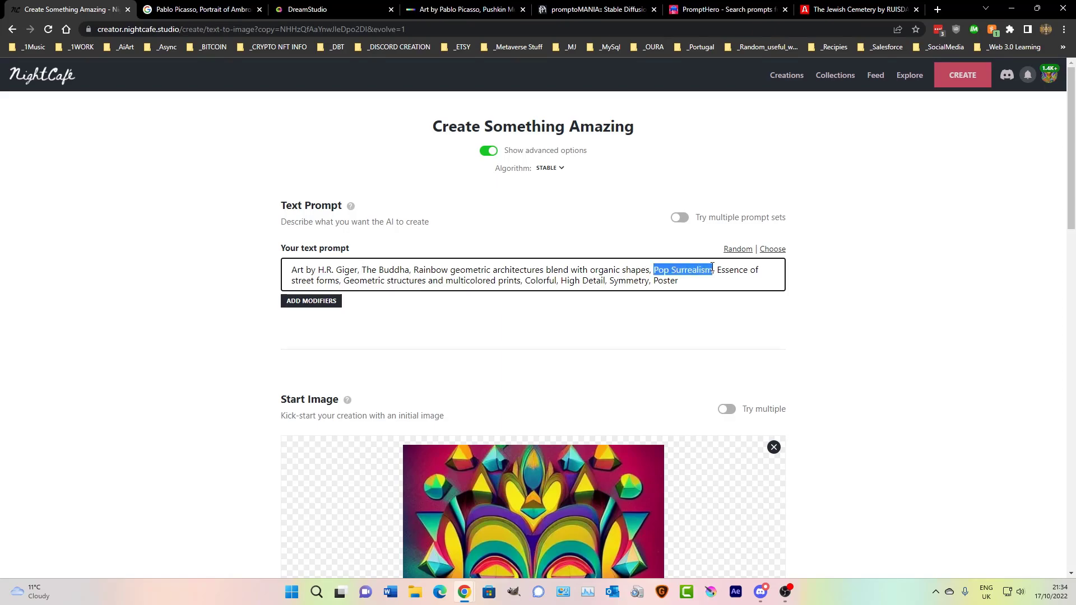
{"action": "key", "text": "BackSpace"}
{"action": "key", "text": "BackSpace"}
{"action": "key", "text": "BackSpace"}
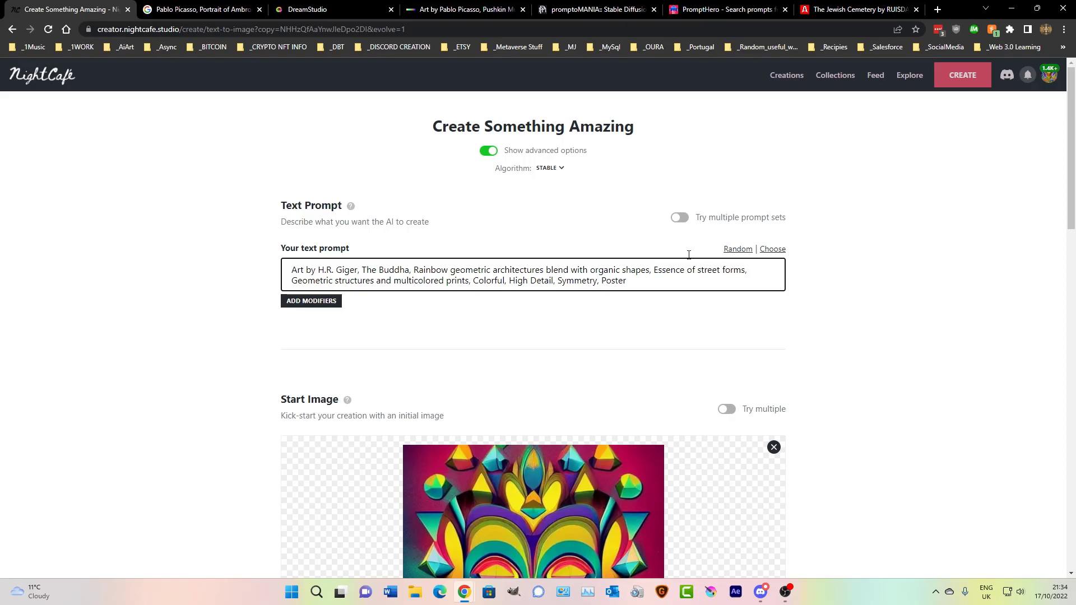
{"action": "left_click_drag", "start_coordinate": [654, 270], "coordinate": [748, 271]}
{"action": "key", "text": "BackSpace"}
{"action": "key", "text": "Delete"}
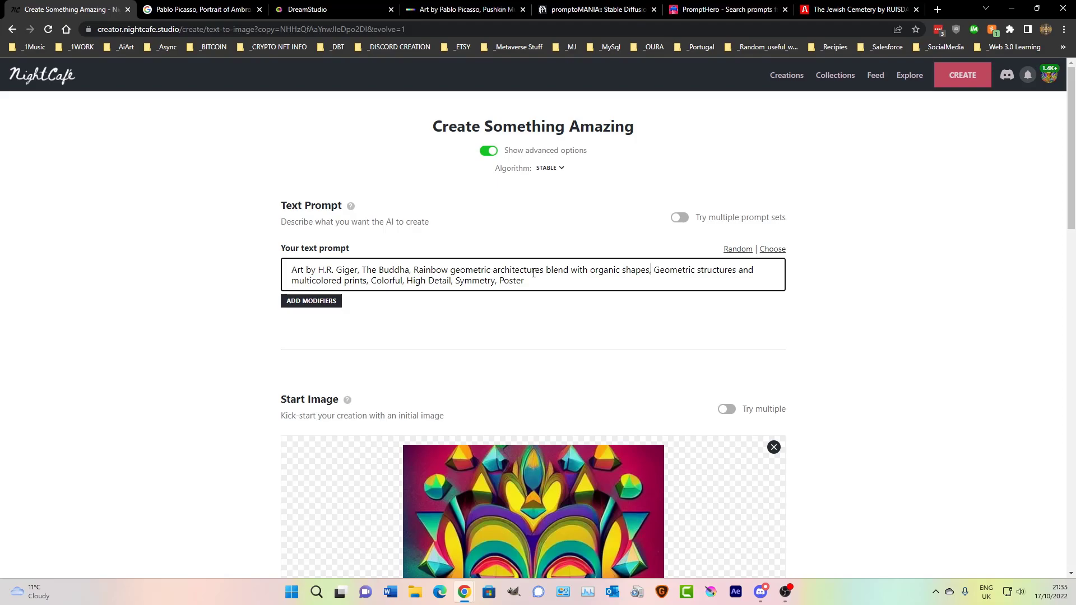
- Generate a new random seed for the evolved Buddha creation
{"action": "scroll", "coordinate": [455, 292], "scroll_direction": "down", "scroll_amount": 10}
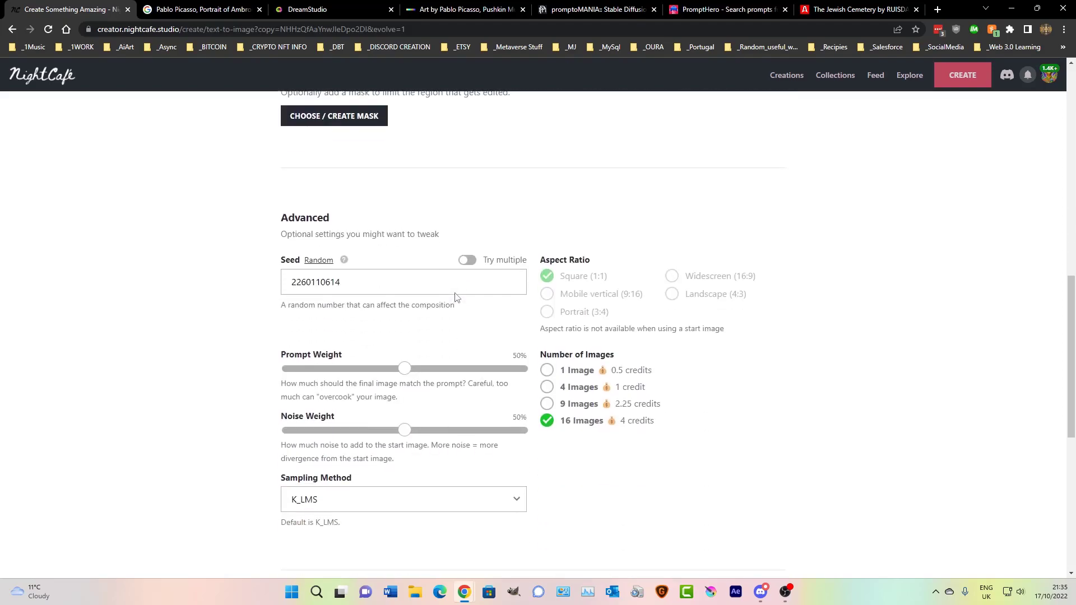
{"action": "left_click", "coordinate": [324, 259]}
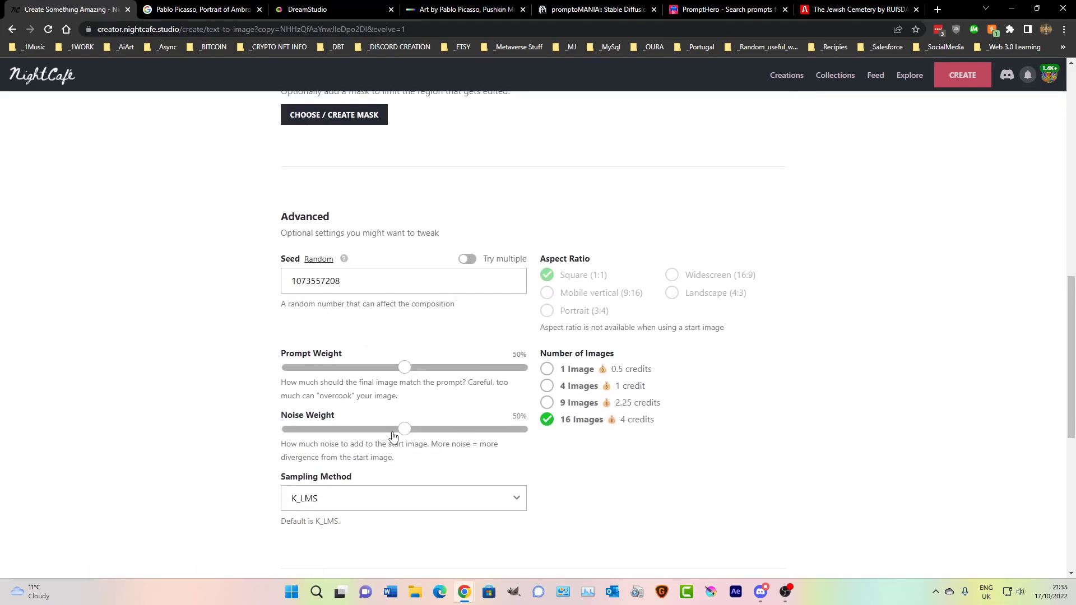
{"action": "scroll", "coordinate": [404, 435], "scroll_direction": "down", "scroll_amount": 7}
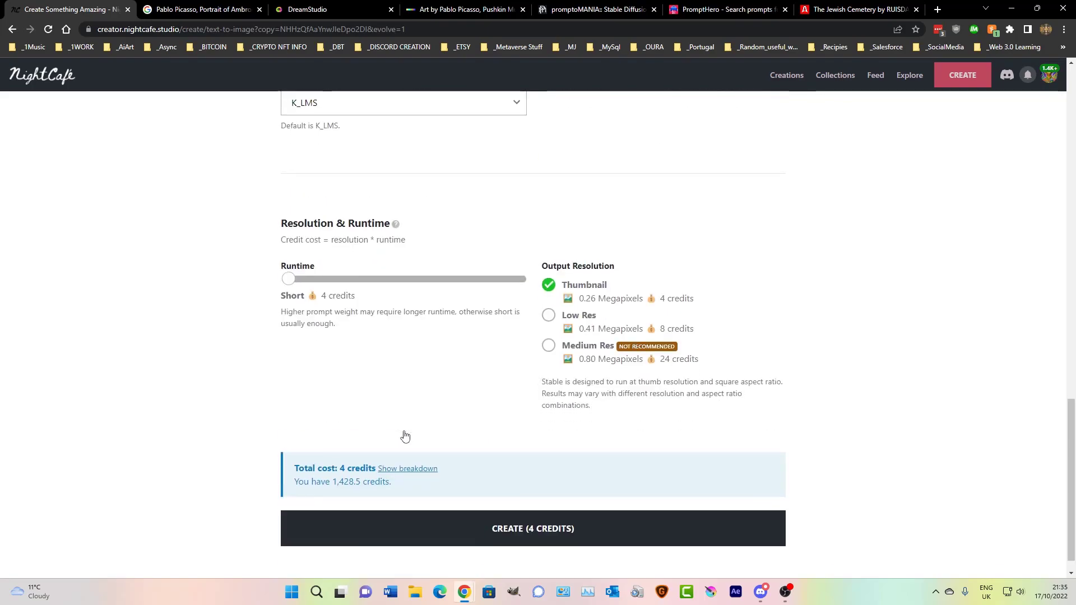
- Generate the evolved H.R. Giger Buddha creation and open its finished image grid from the creations list
{"action": "left_click", "coordinate": [519, 517]}
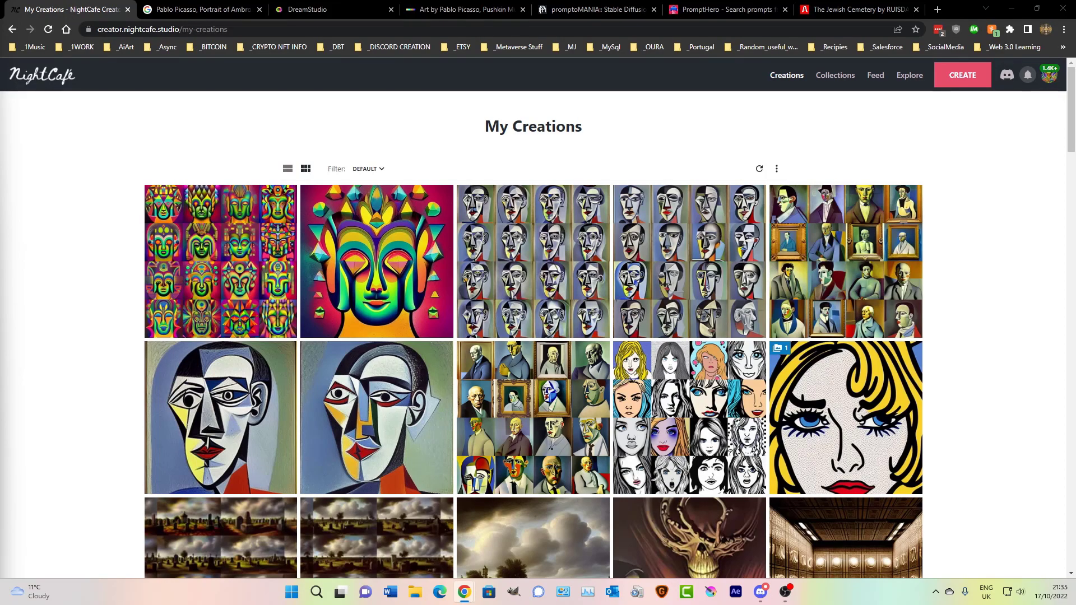
{"action": "left_click", "coordinate": [209, 216]}
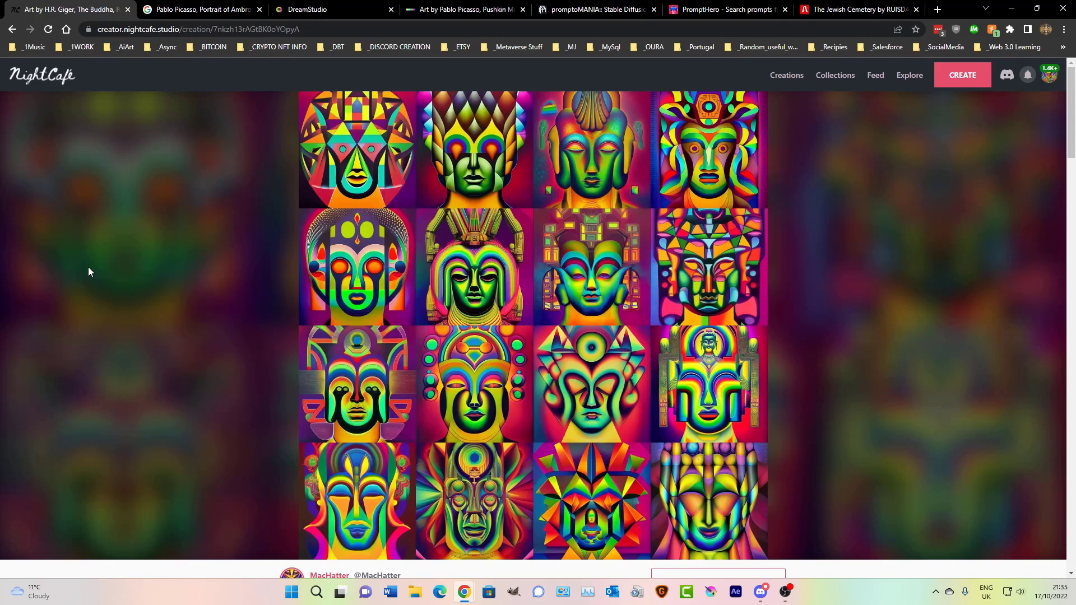
{"action": "scroll", "coordinate": [726, 345], "scroll_direction": "down", "scroll_amount": 7}
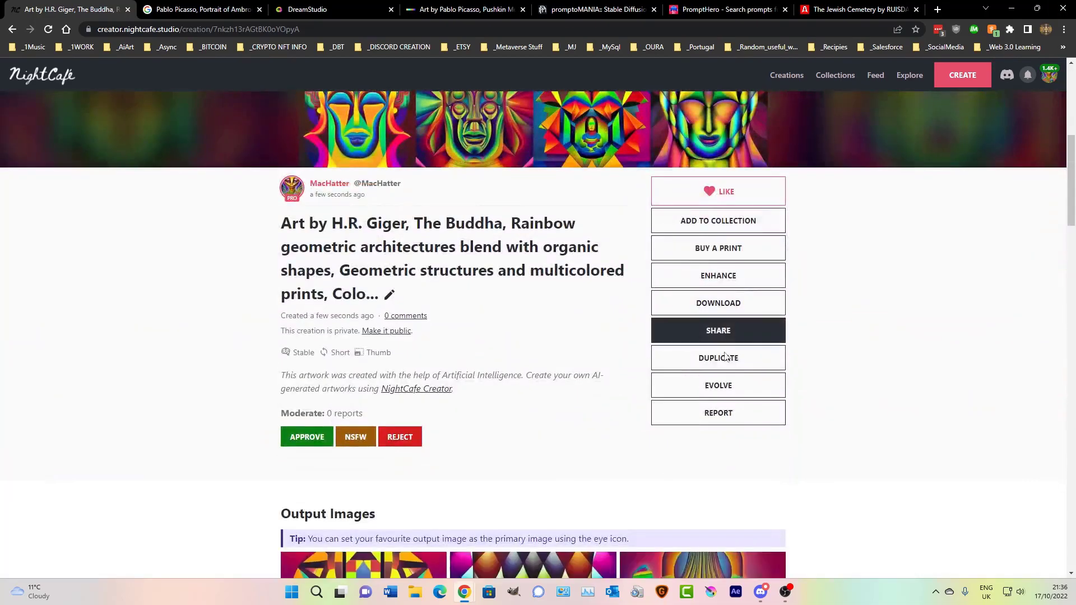
{"action": "left_click", "coordinate": [722, 388]}
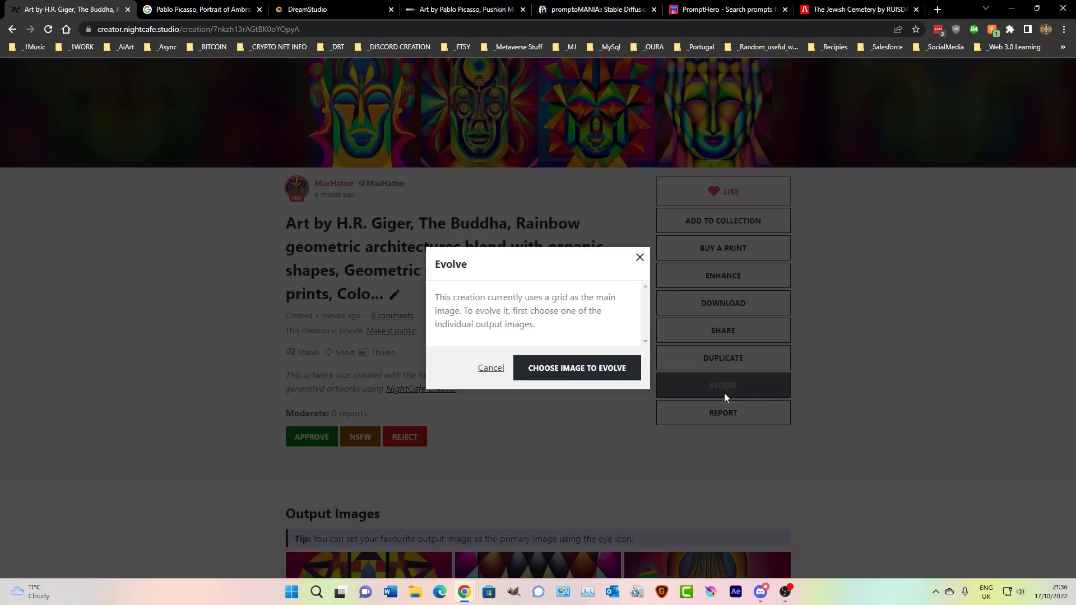
{"action": "left_click", "coordinate": [639, 258]}
- Review the output images and set the round-eyed mask face with the orange headdress emblem as the primary image
{"action": "scroll", "coordinate": [518, 388], "scroll_direction": "down", "scroll_amount": 4}
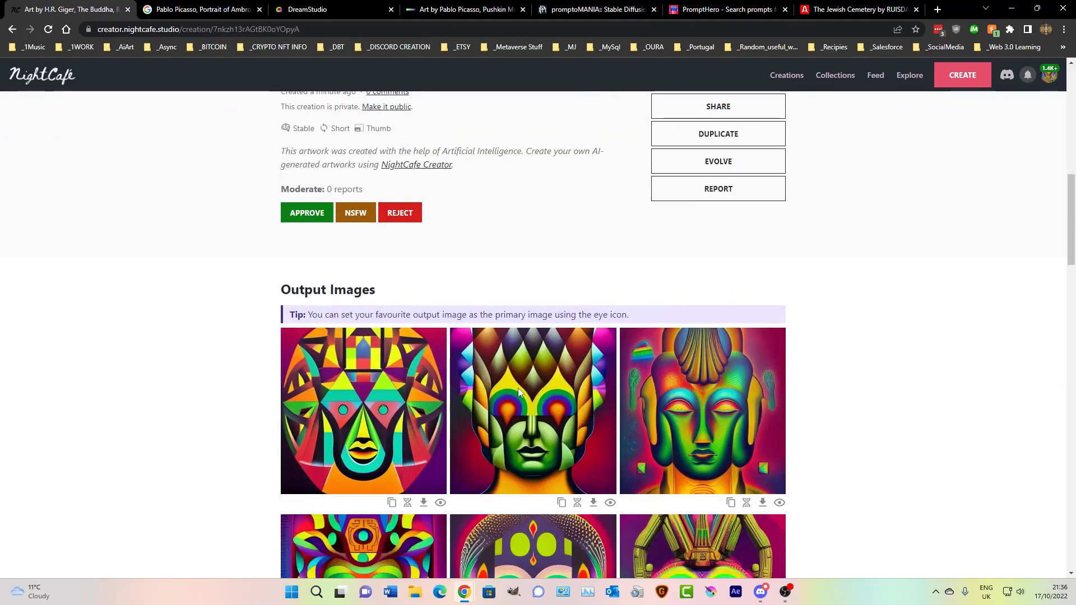
{"action": "scroll", "coordinate": [518, 388], "scroll_direction": "down", "scroll_amount": 4}
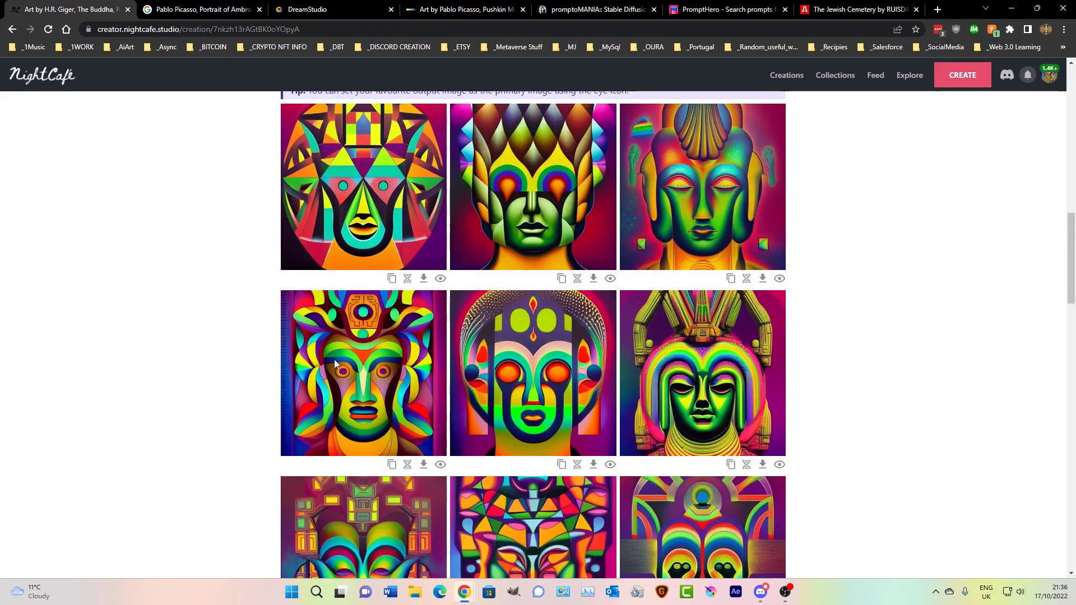
{"action": "scroll", "coordinate": [347, 372], "scroll_direction": "down", "scroll_amount": 4}
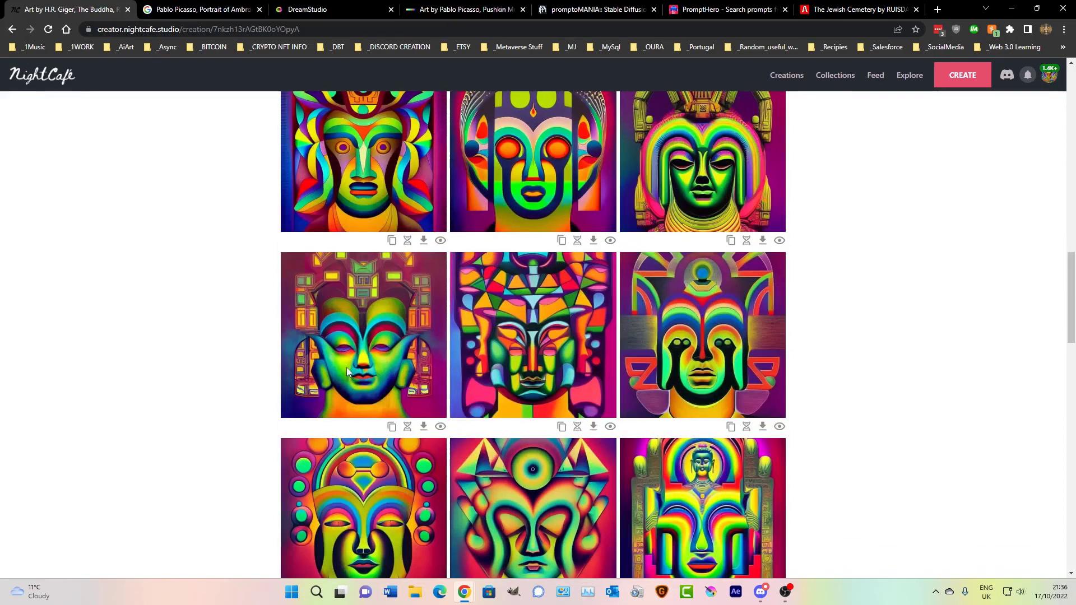
{"action": "scroll", "coordinate": [348, 371], "scroll_direction": "down", "scroll_amount": 2}
{"action": "scroll", "coordinate": [346, 372], "scroll_direction": "down", "scroll_amount": 3}
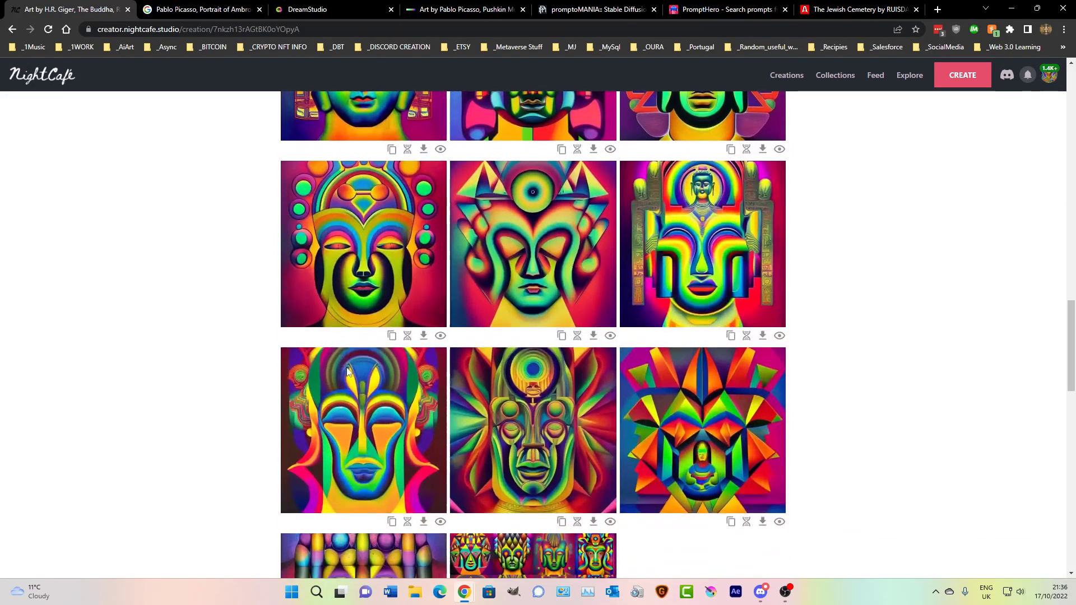
{"action": "scroll", "coordinate": [347, 371], "scroll_direction": "down", "scroll_amount": 2}
{"action": "scroll", "coordinate": [348, 371], "scroll_direction": "down", "scroll_amount": 2}
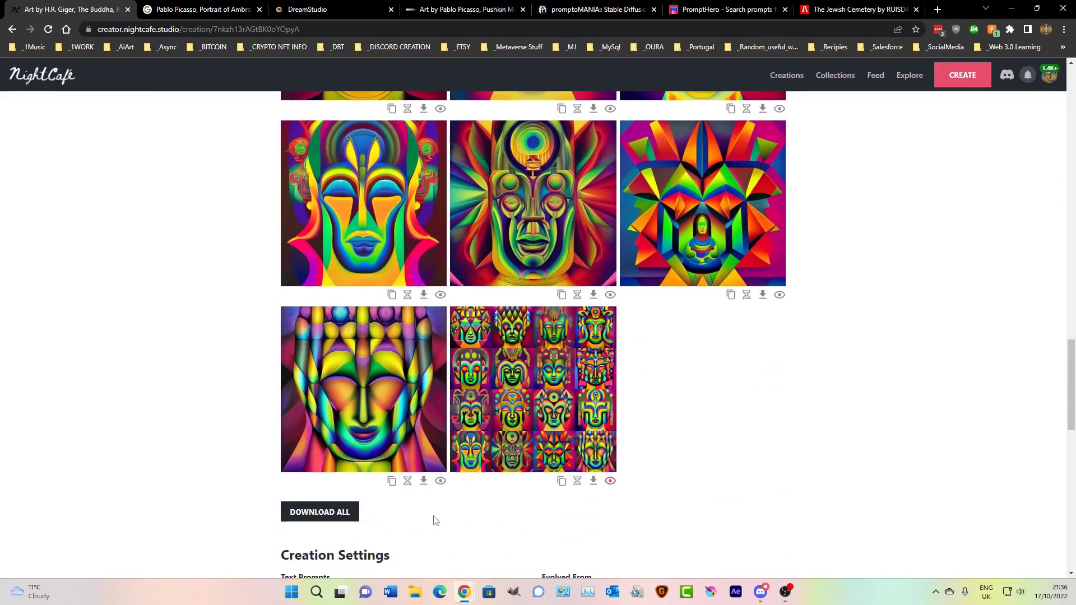
{"action": "scroll", "coordinate": [453, 500], "scroll_direction": "up", "scroll_amount": 1}
{"action": "scroll", "coordinate": [452, 500], "scroll_direction": "up", "scroll_amount": 9}
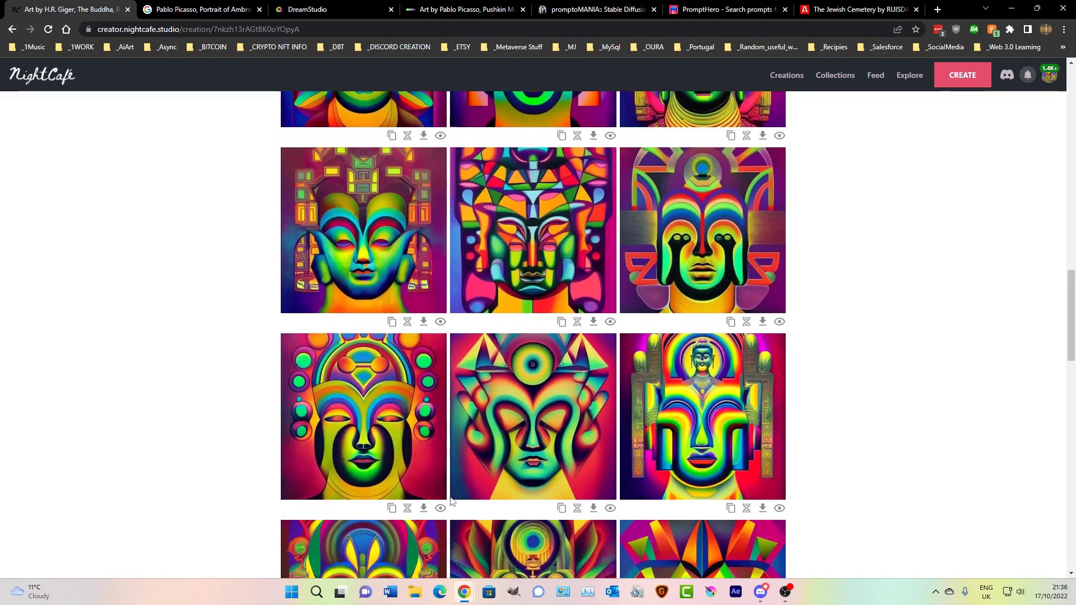
{"action": "scroll", "coordinate": [462, 490], "scroll_direction": "up", "scroll_amount": 3}
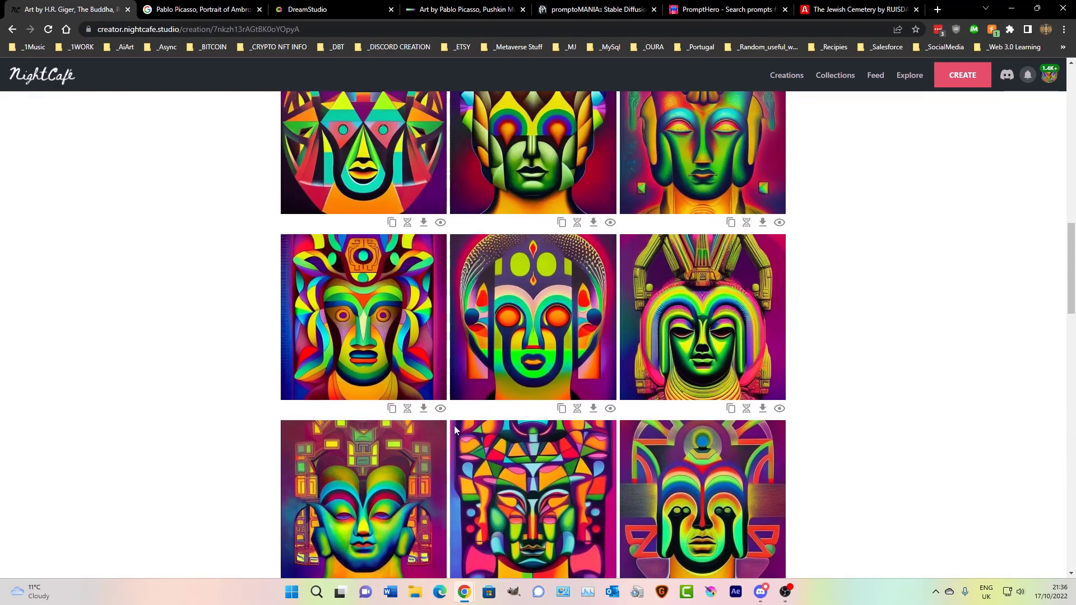
{"action": "scroll", "coordinate": [457, 432], "scroll_direction": "up", "scroll_amount": 15}
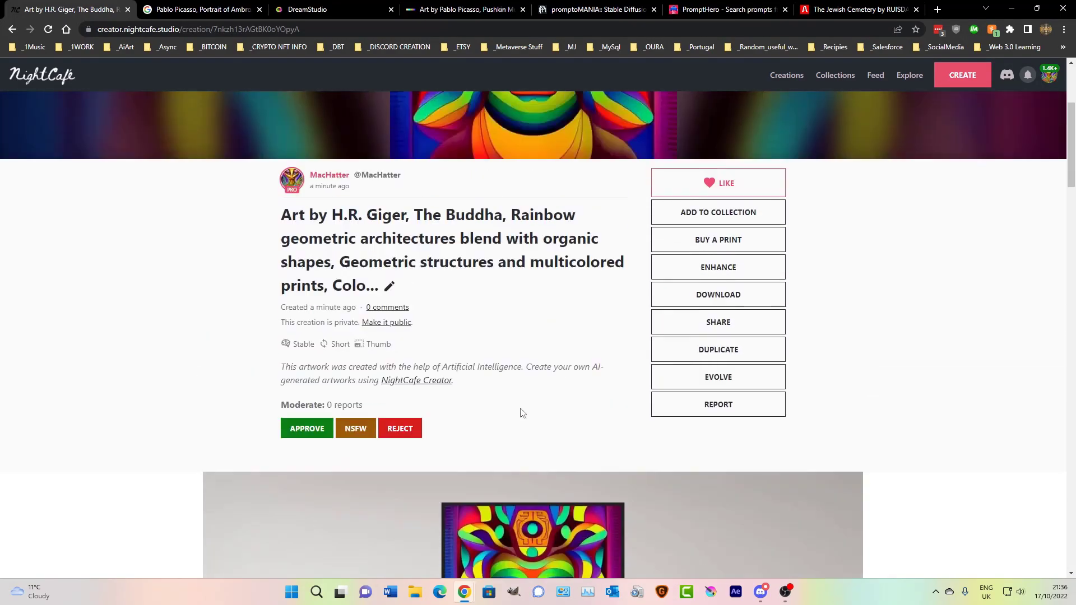
- Evolve the creation from its primary image and remove ", Poster" from the end of the text prompt
{"action": "scroll", "coordinate": [521, 413], "scroll_direction": "up", "scroll_amount": 2}
{"action": "left_click", "coordinate": [717, 500]}
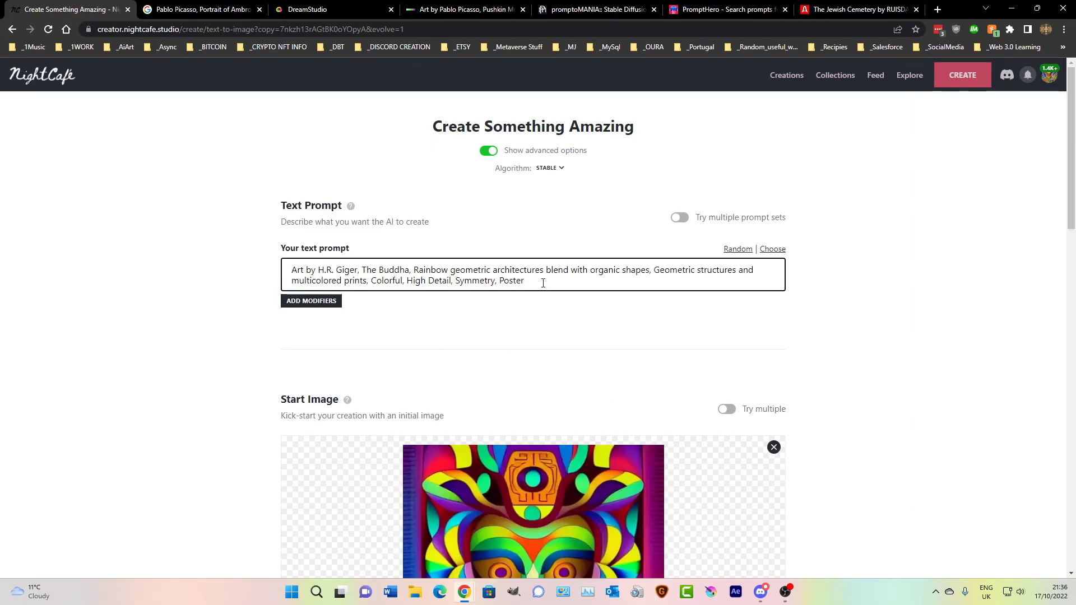
{"action": "left_click_drag", "start_coordinate": [500, 283], "coordinate": [579, 284]}
{"action": "key", "text": "BackSpace"}
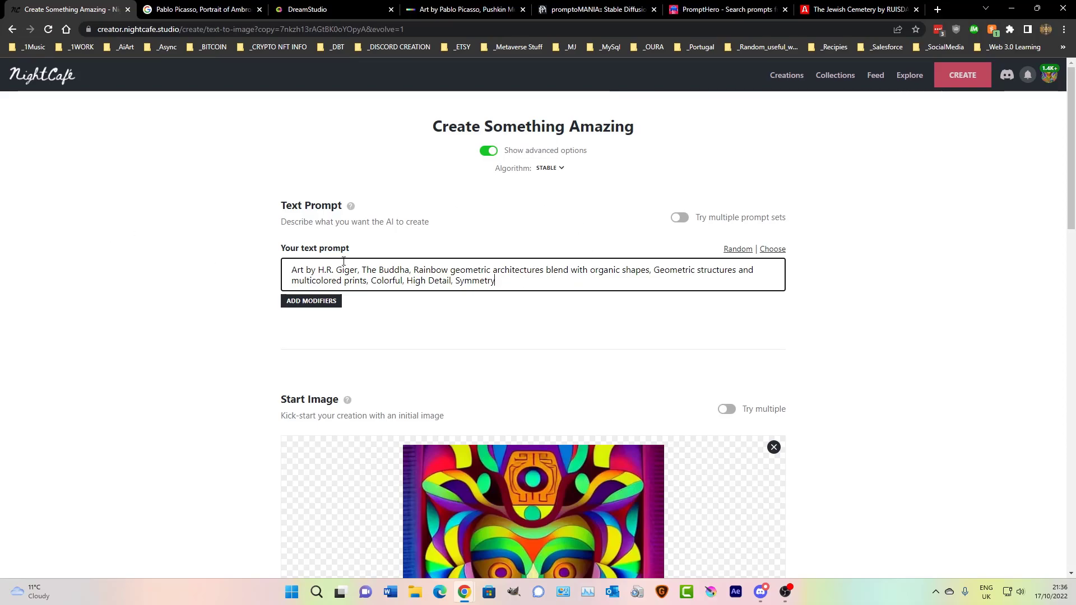
- Insert "Unreal Engine, " after "The Buddha, " in the text prompt
{"action": "left_click", "coordinate": [413, 271]}
{"action": "type", "text": "UnreaL"}
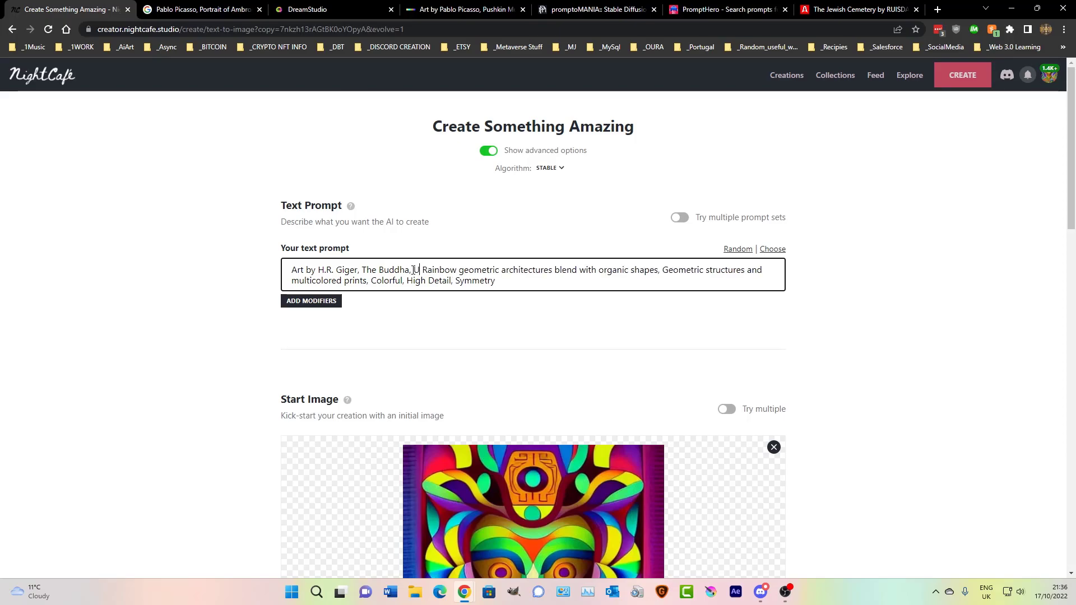
{"action": "key", "text": "BackSpace"}
{"action": "key", "text": "BackSpace"}
{"action": "key", "text": "BackSpace"}
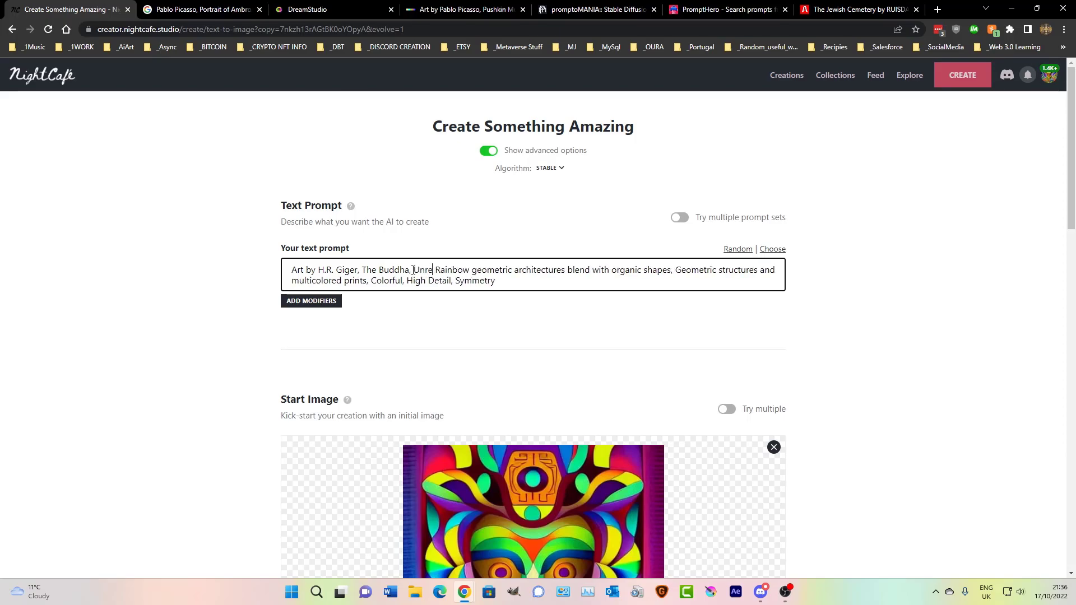
{"action": "type", "text": "AL"}
{"action": "key", "text": "BackSpace"}
{"action": "key", "text": "BackSpace"}
{"action": "type", "text": "al Engine"}
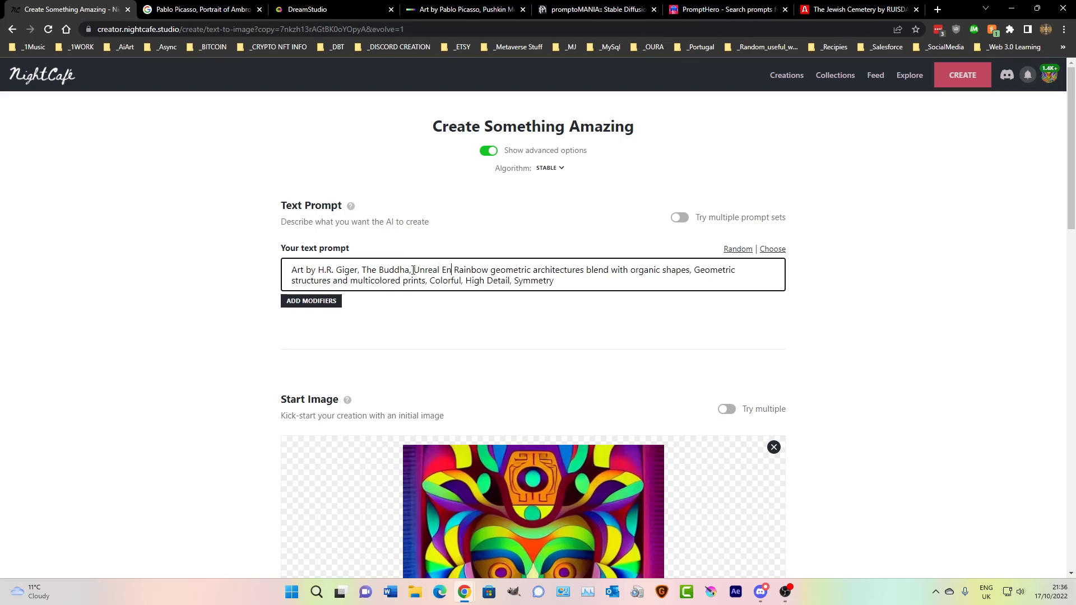
{"action": "type", "text": ","}
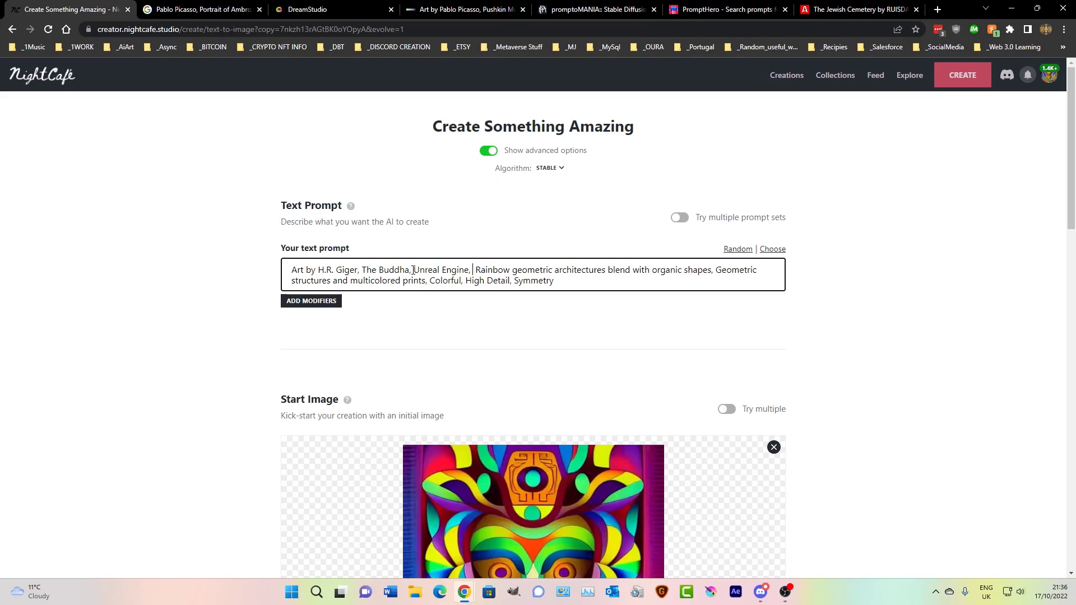
{"action": "key", "text": "Delete"}
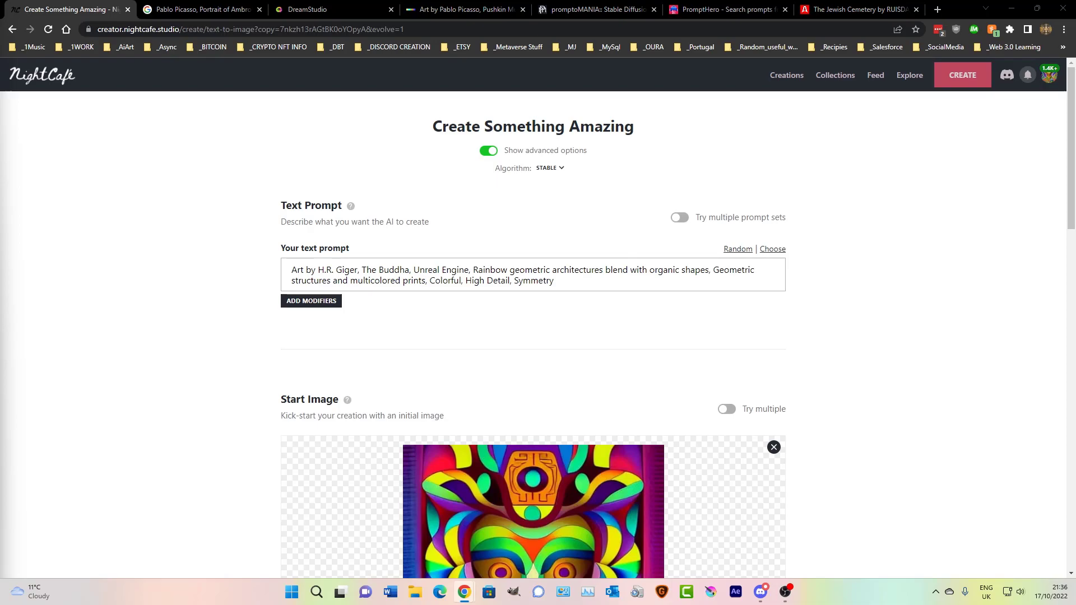
- Generate a new random seed, and set the prompt weight to 70% and the noise weight to 30%
{"action": "left_click", "coordinate": [562, 283]}
{"action": "scroll", "coordinate": [562, 282], "scroll_direction": "down", "scroll_amount": 11}
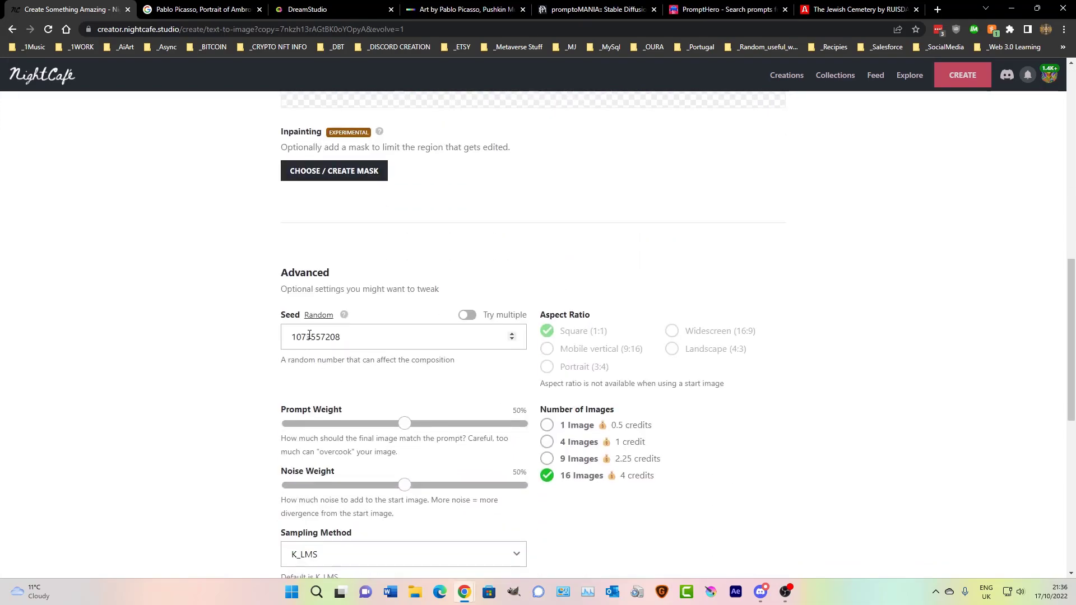
{"action": "left_click_drag", "start_coordinate": [406, 424], "coordinate": [451, 429]}
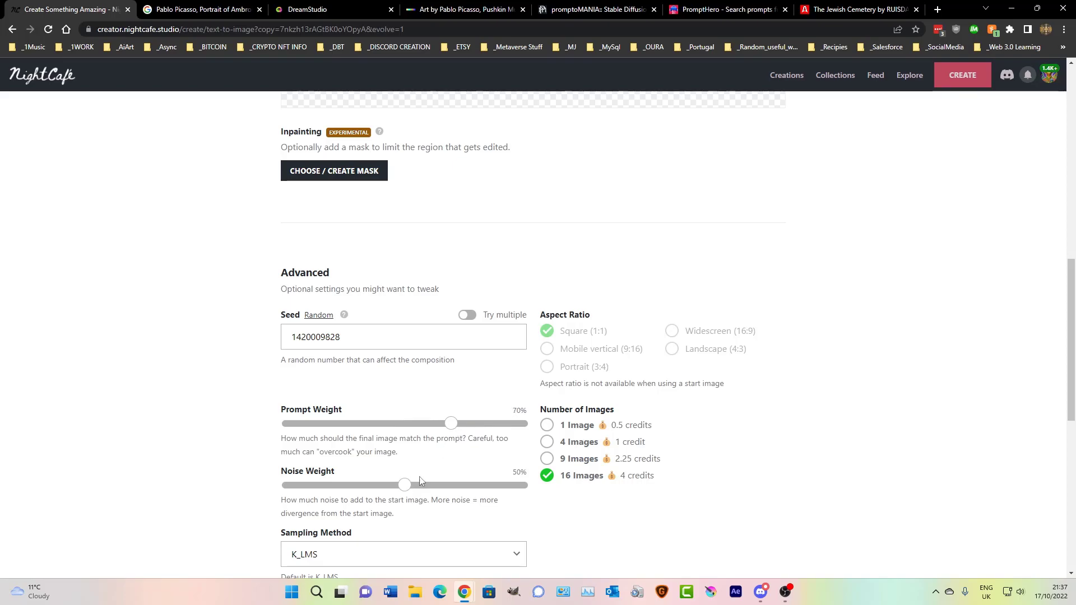
{"action": "left_click_drag", "start_coordinate": [381, 488], "coordinate": [356, 485]}
- Set the sampling method to K_DPM_2_ANCESTRAL and start generating the evolved creation
{"action": "scroll", "coordinate": [440, 482], "scroll_direction": "down", "scroll_amount": 6}
{"action": "left_click", "coordinate": [425, 218]}
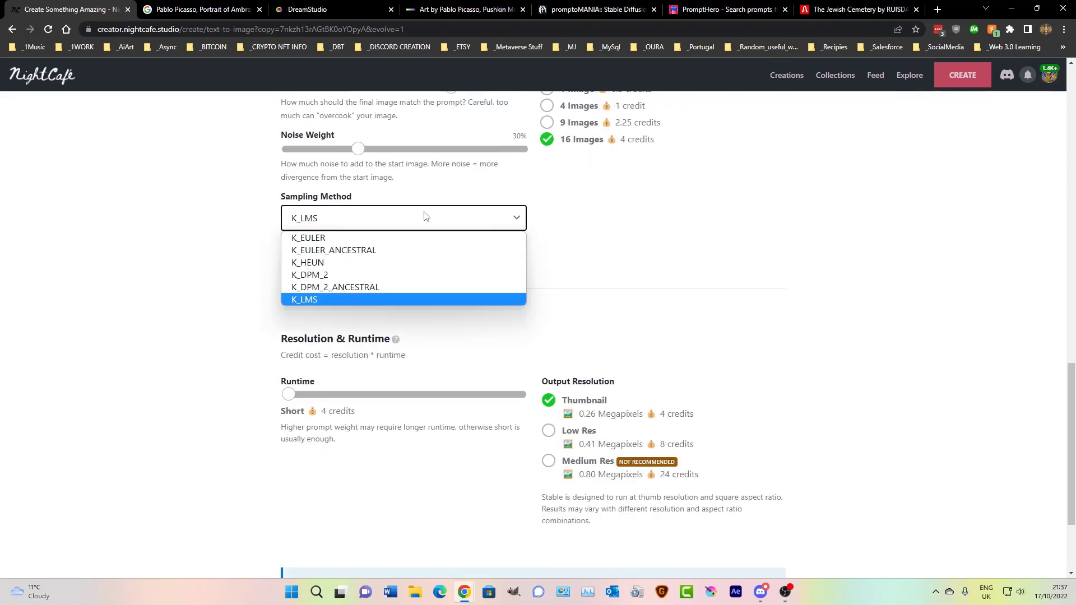
{"action": "left_click", "coordinate": [395, 287]}
{"action": "scroll", "coordinate": [459, 421], "scroll_direction": "down", "scroll_amount": 3}
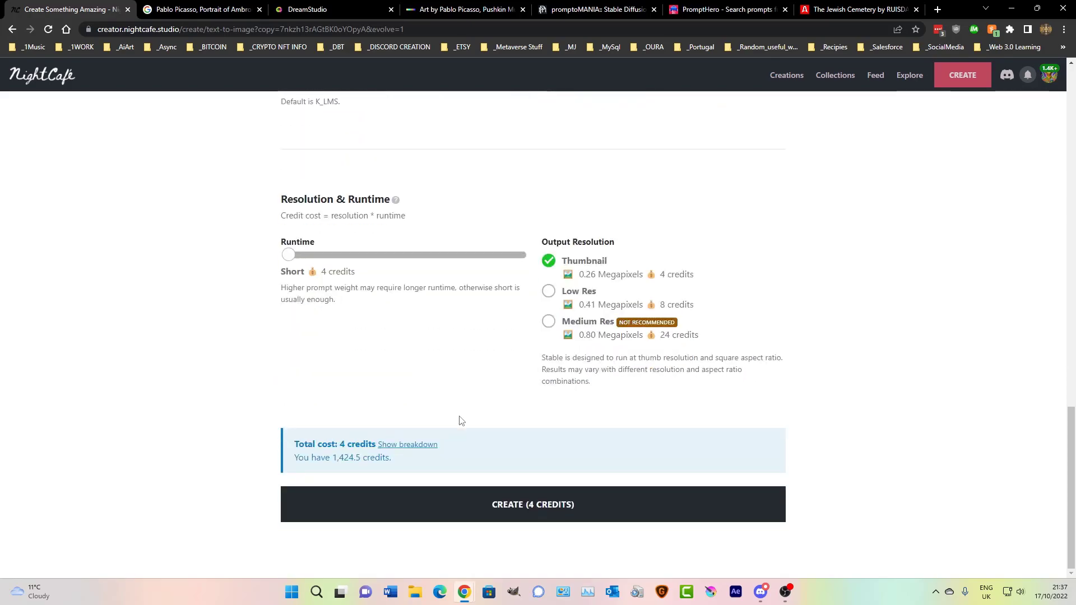
{"action": "left_click", "coordinate": [516, 514]}
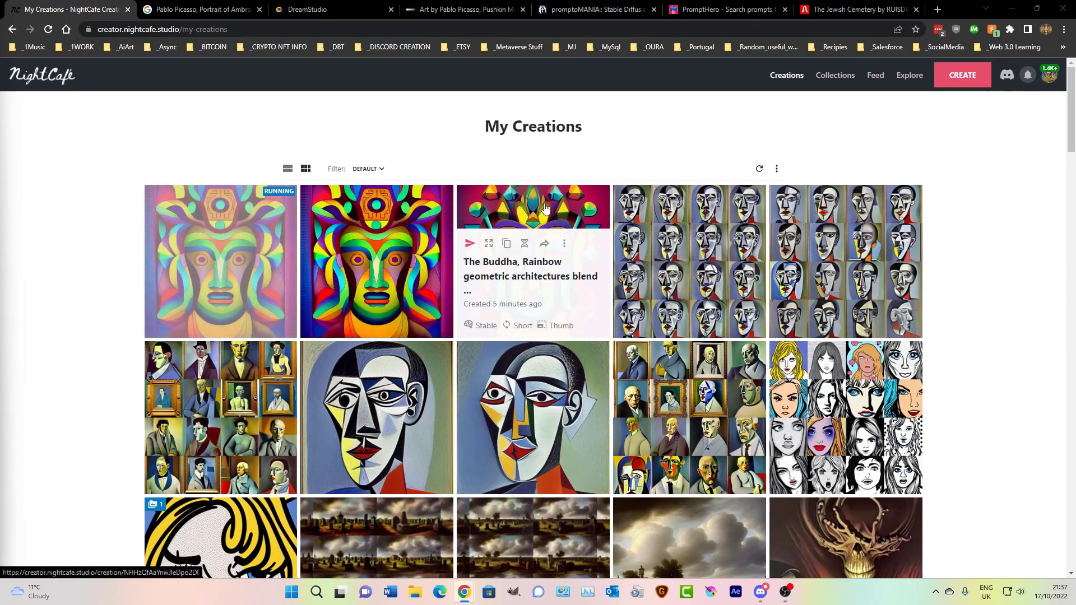
- Open the newest Unreal Engine Buddha creation from the creations list to view its generated image grid
{"action": "left_click", "coordinate": [259, 254]}
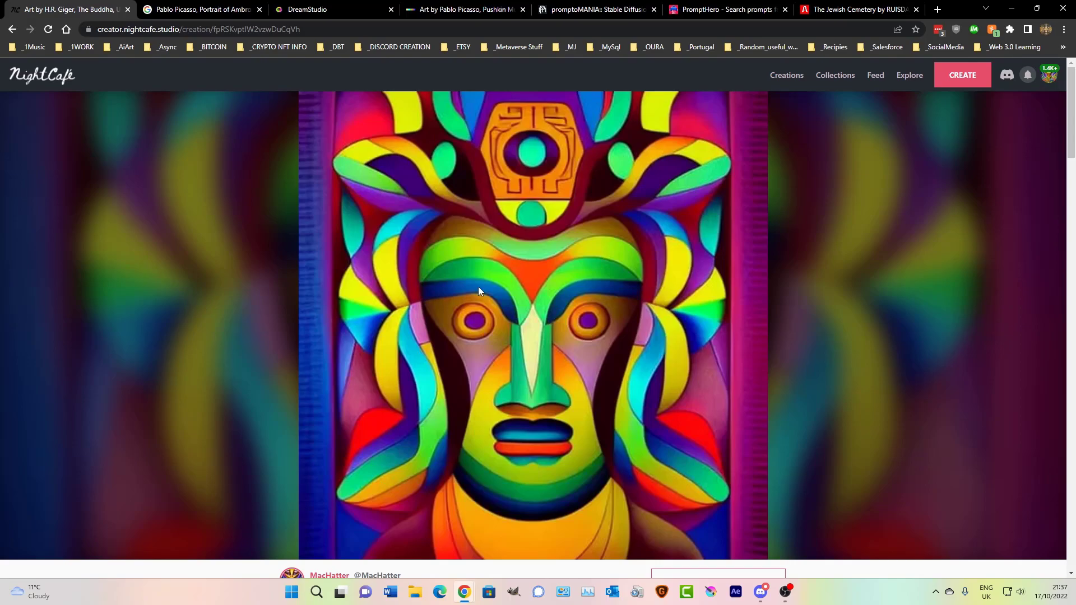
{"action": "scroll", "coordinate": [478, 286], "scroll_direction": "down", "scroll_amount": 6}
{"action": "scroll", "coordinate": [478, 287], "scroll_direction": "up", "scroll_amount": 6}
{"action": "left_click", "coordinate": [778, 74]}
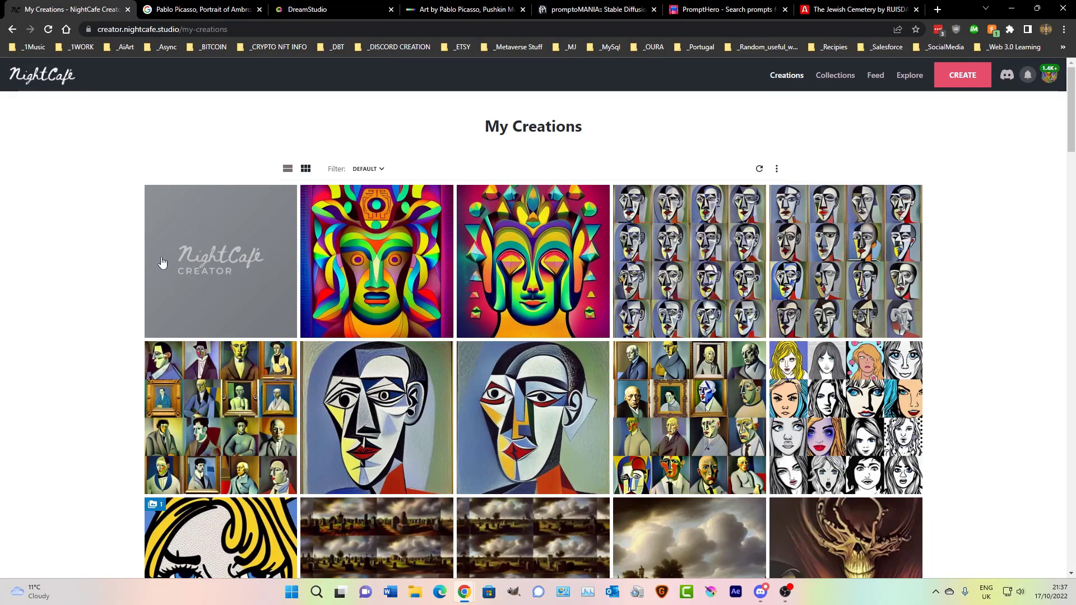
{"action": "left_click", "coordinate": [246, 231]}
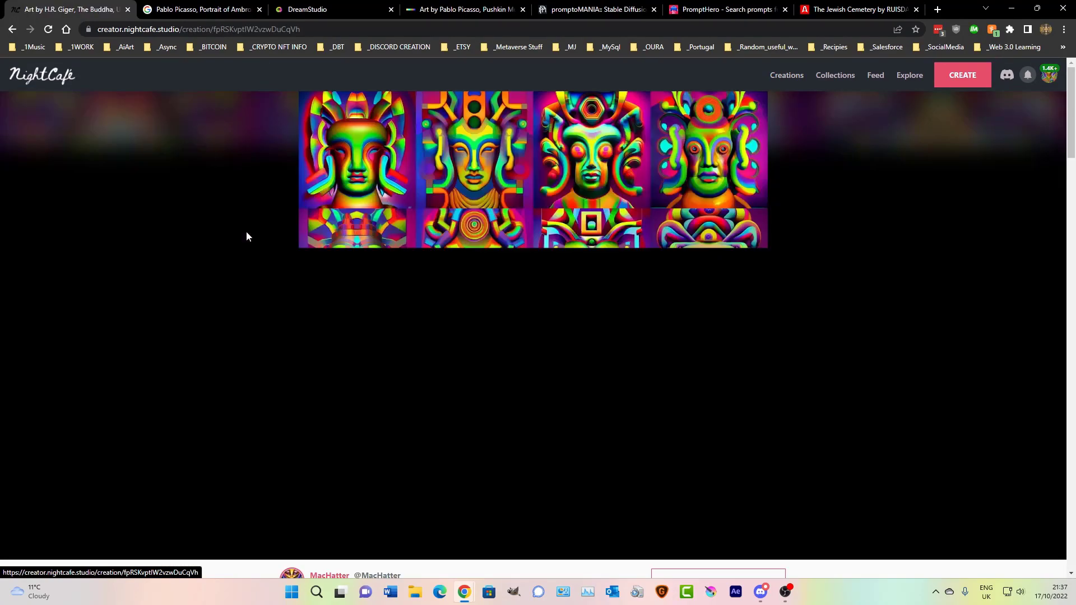
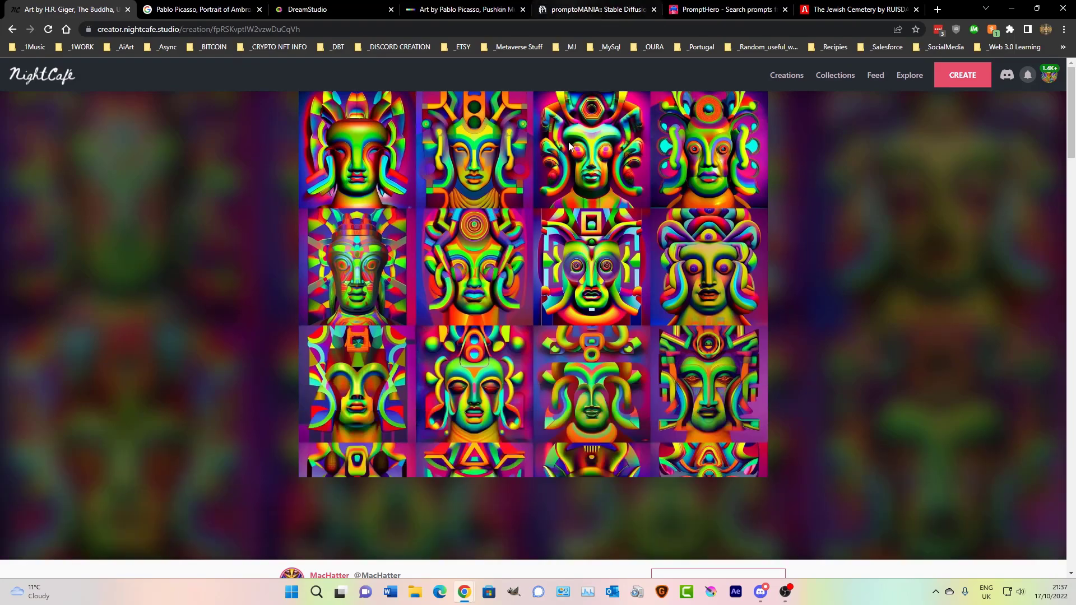
- Duplicate the Unreal Engine Buddha creation as the basis for a new one
{"action": "scroll", "coordinate": [590, 224], "scroll_direction": "down", "scroll_amount": 5}
{"action": "scroll", "coordinate": [591, 224], "scroll_direction": "down", "scroll_amount": 3}
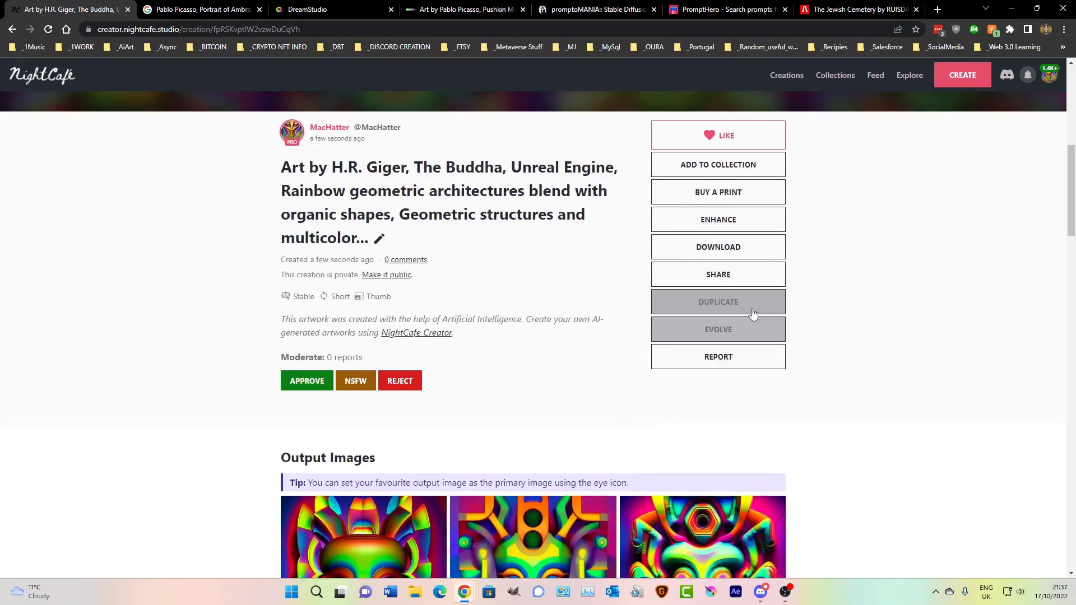
{"action": "left_click", "coordinate": [718, 302]}
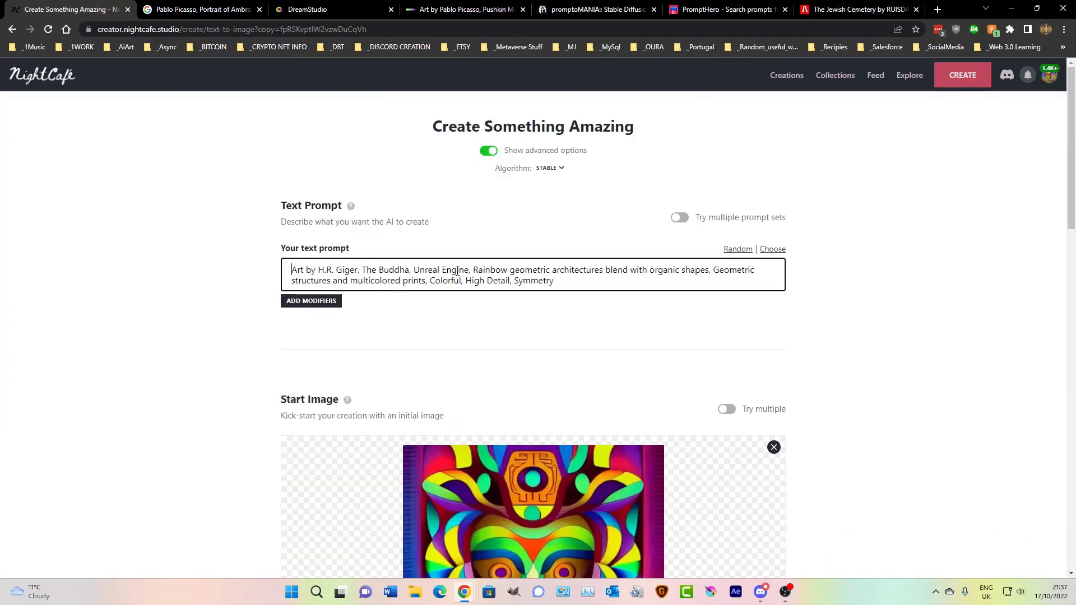
- Add the "pencil sketch" keyword modifier from the mediums and techniques to the text prompt
{"action": "left_click_drag", "start_coordinate": [475, 269], "coordinate": [508, 269]}
{"action": "left_click", "coordinate": [329, 301]}
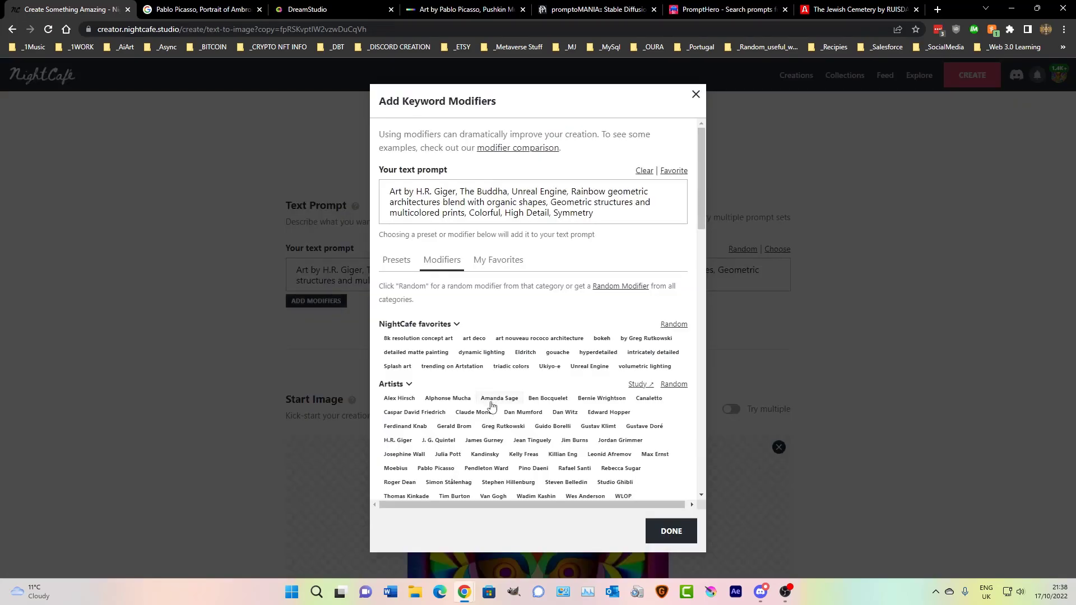
{"action": "scroll", "coordinate": [491, 413], "scroll_direction": "down", "scroll_amount": 2}
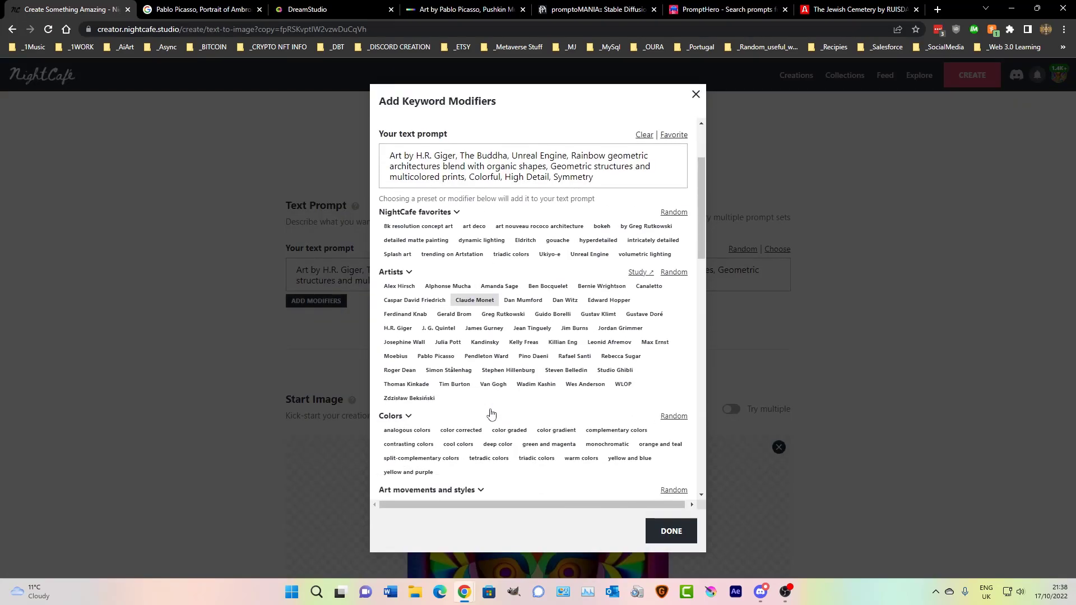
{"action": "scroll", "coordinate": [491, 413], "scroll_direction": "down", "scroll_amount": 4}
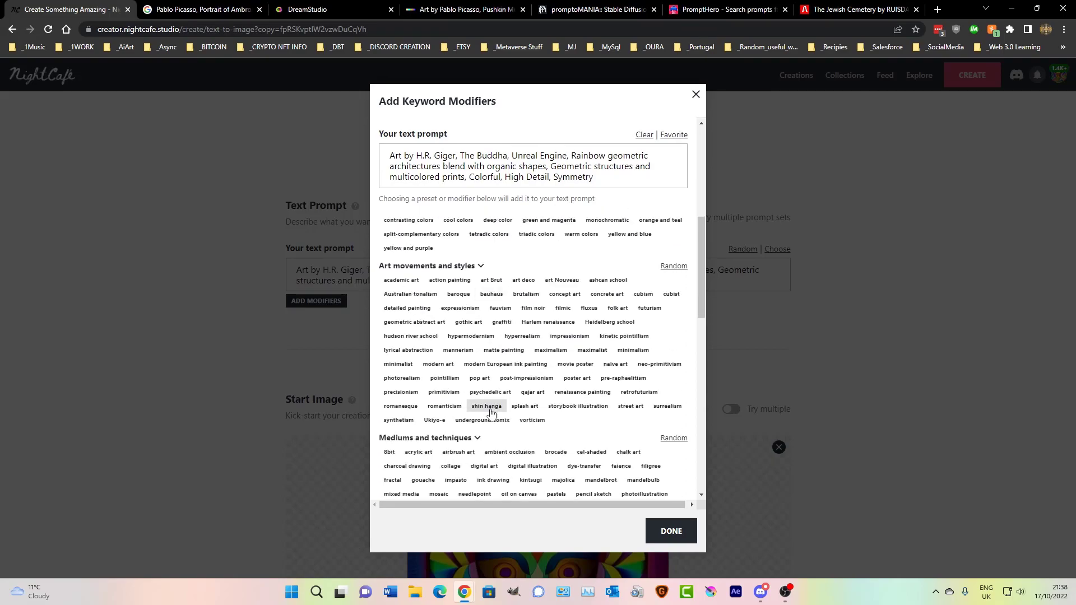
{"action": "scroll", "coordinate": [491, 413], "scroll_direction": "down", "scroll_amount": 3}
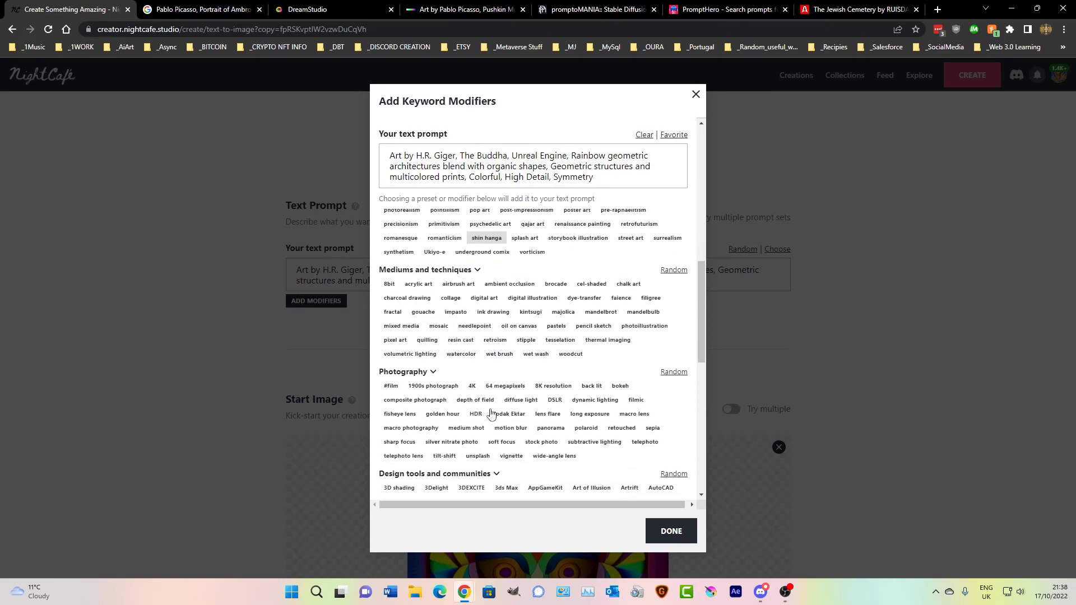
{"action": "left_click", "coordinate": [607, 326]}
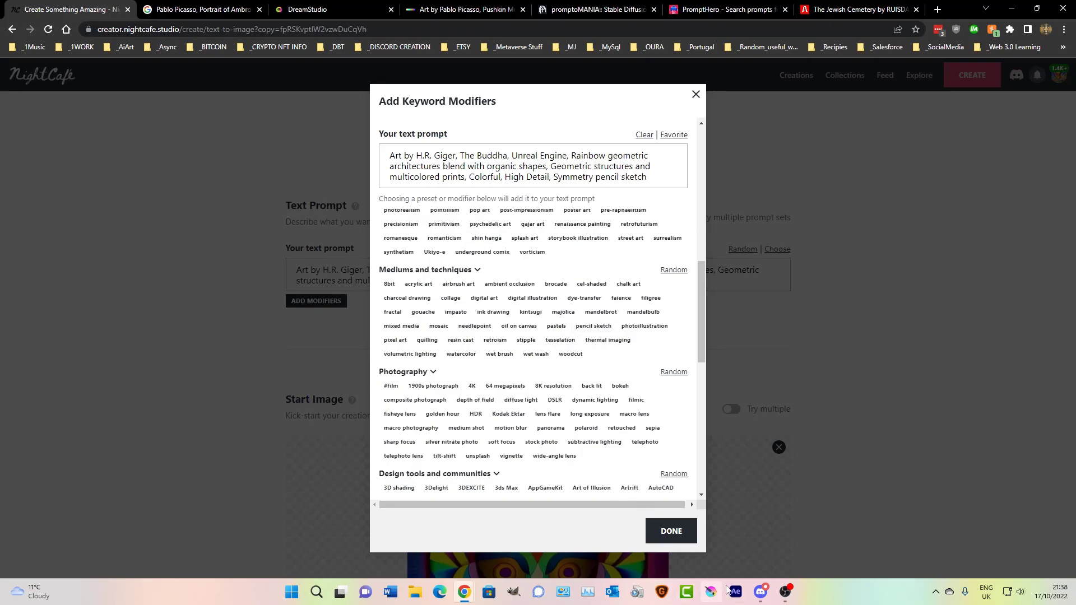
- Move "pencil sketch" from the end of the text prompt to replace the word "Rainbow" after "Unreal Engine"
{"action": "left_click", "coordinate": [675, 536]}
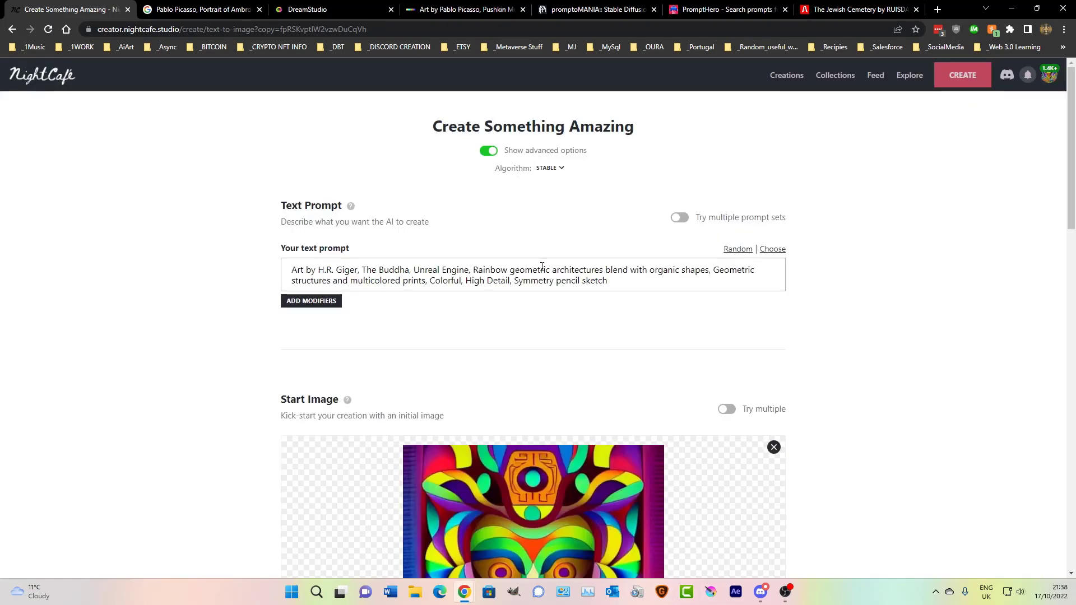
{"action": "left_click_drag", "start_coordinate": [556, 281], "coordinate": [608, 281]}
{"action": "key", "text": "ctrl+c"}
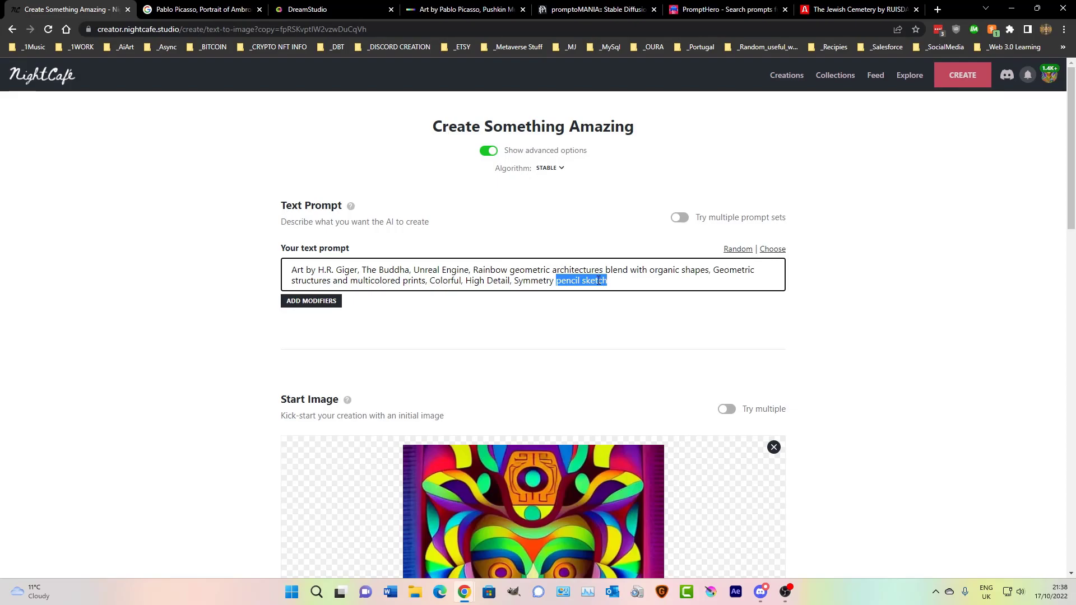
{"action": "key", "text": "BackSpace"}
{"action": "left_click_drag", "start_coordinate": [486, 271], "coordinate": [507, 272]}
{"action": "key", "text": "ctrl+v"}
{"action": "scroll", "coordinate": [502, 268], "scroll_direction": "down", "scroll_amount": 3}
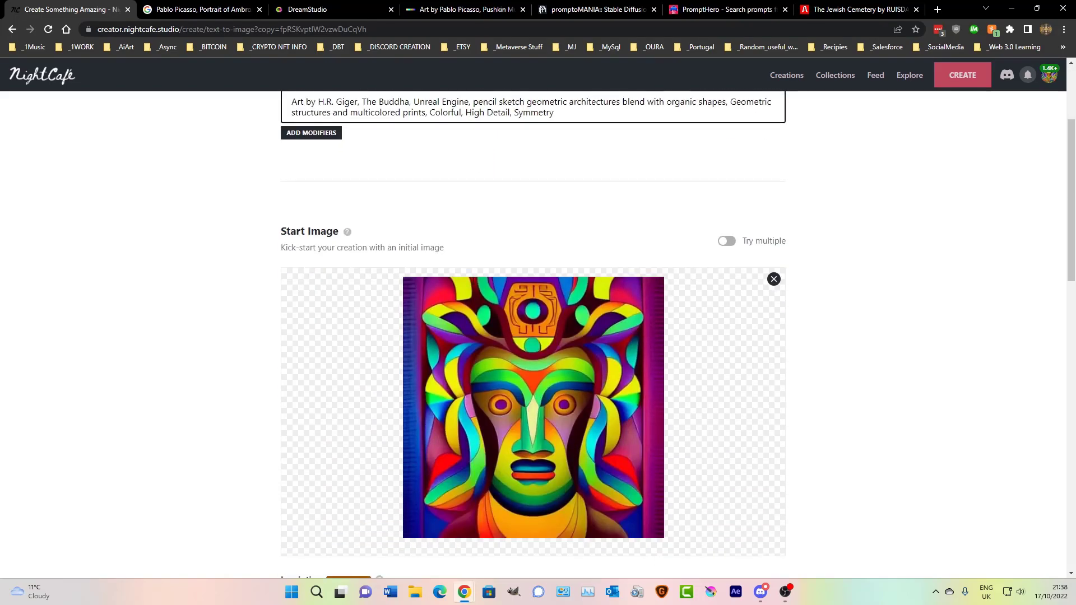
- Remove "Colorful" from the text prompt and replace "multicolored" with "Ink" before "prints"
{"action": "scroll", "coordinate": [473, 278], "scroll_direction": "up", "scroll_amount": 3}
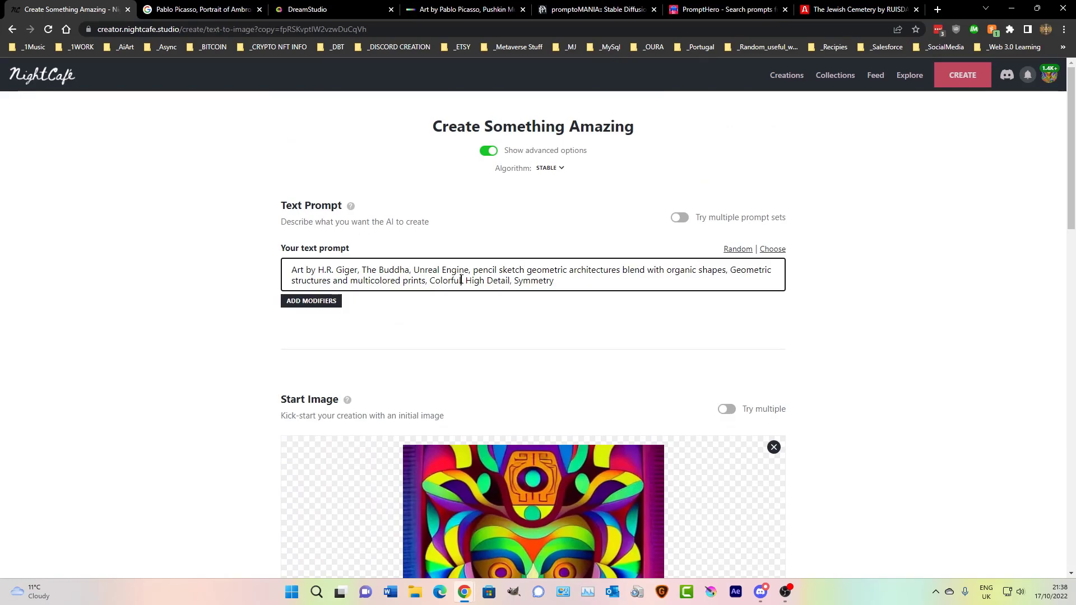
{"action": "key", "text": "BackSpace"}
{"action": "key", "text": "BackSpace"}
{"action": "key", "text": "BackSpace"}
{"action": "key", "text": "BackSpace"}
{"action": "key", "text": "BackSpace"}
{"action": "key", "text": "BackSpace"}
{"action": "key", "text": "BackSpace"}
{"action": "key", "text": "BackSpace"}
{"action": "key", "text": "BackSpace"}
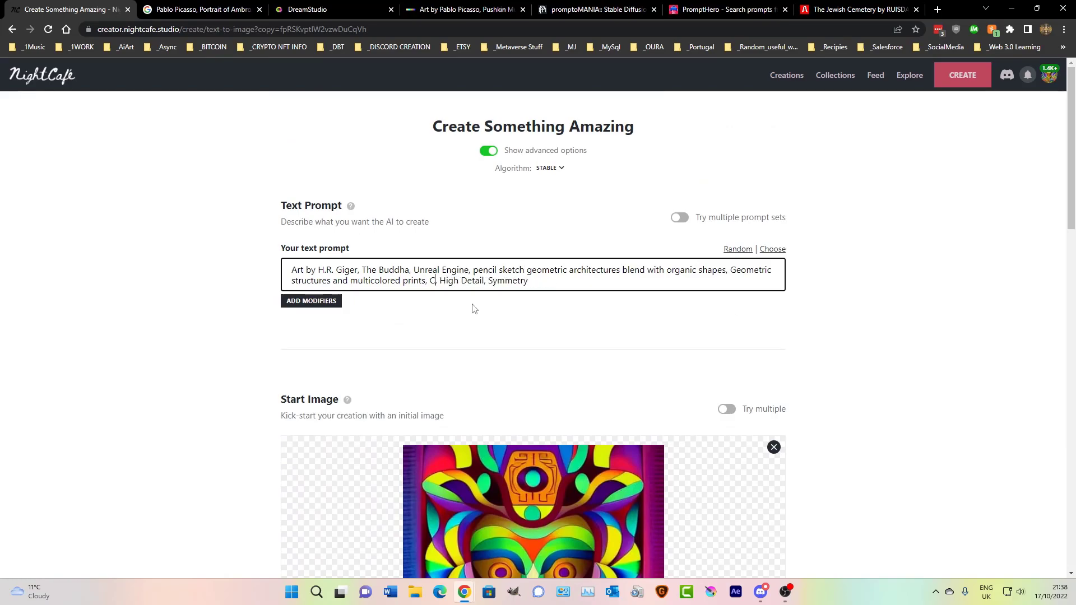
{"action": "key", "text": "BackSpace"}
{"action": "left_click_drag", "start_coordinate": [399, 281], "coordinate": [350, 281]}
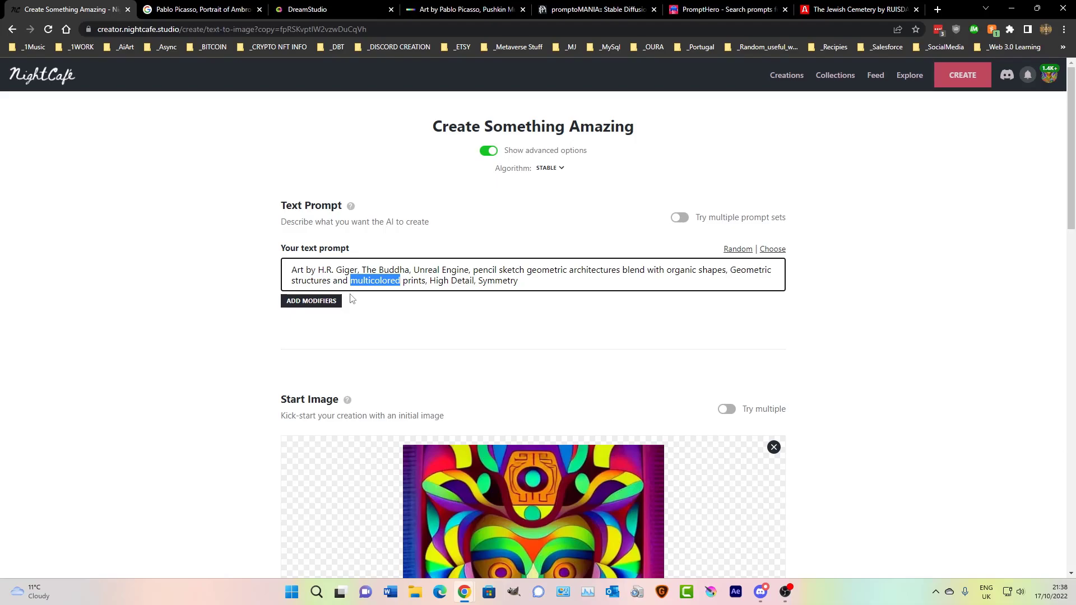
{"action": "type", "text": "Ink"}
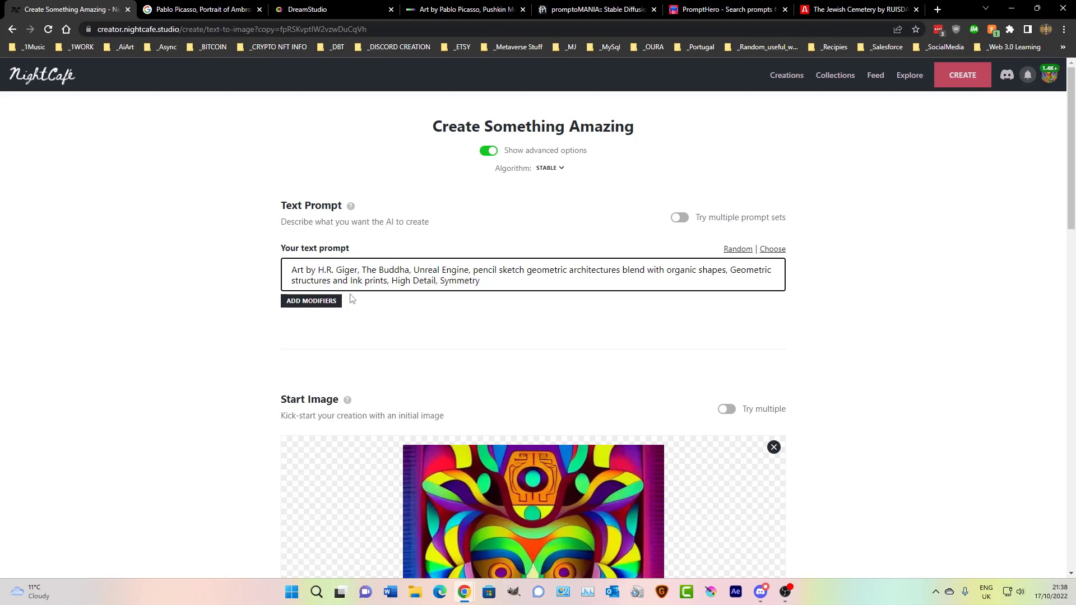
- Randomize the seed and start generating the pencil sketch Buddha creation
{"action": "scroll", "coordinate": [456, 284], "scroll_direction": "down", "scroll_amount": 15}
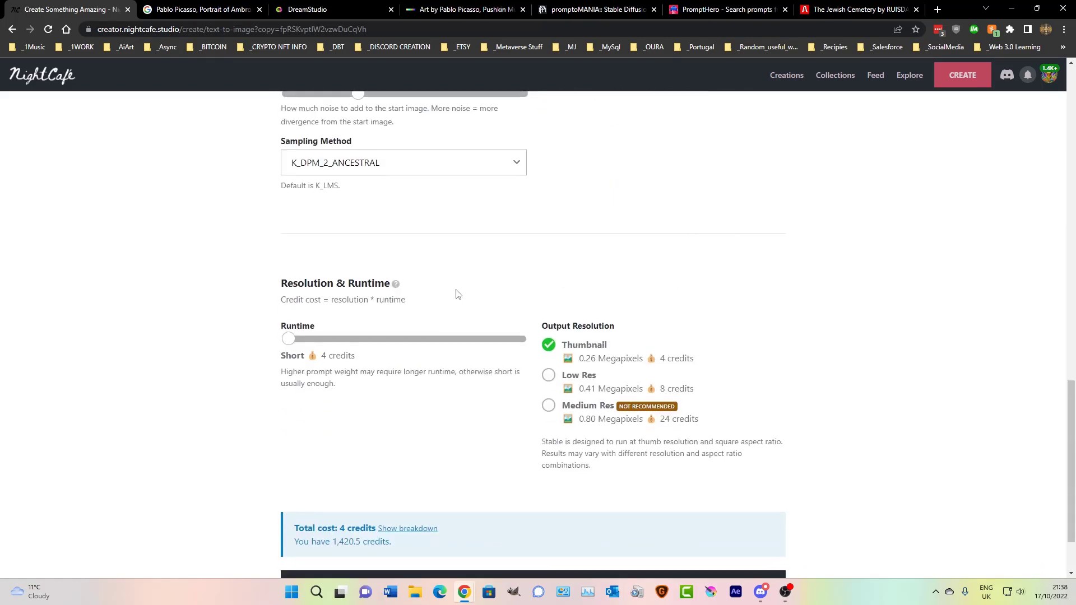
{"action": "scroll", "coordinate": [458, 294], "scroll_direction": "up", "scroll_amount": 4}
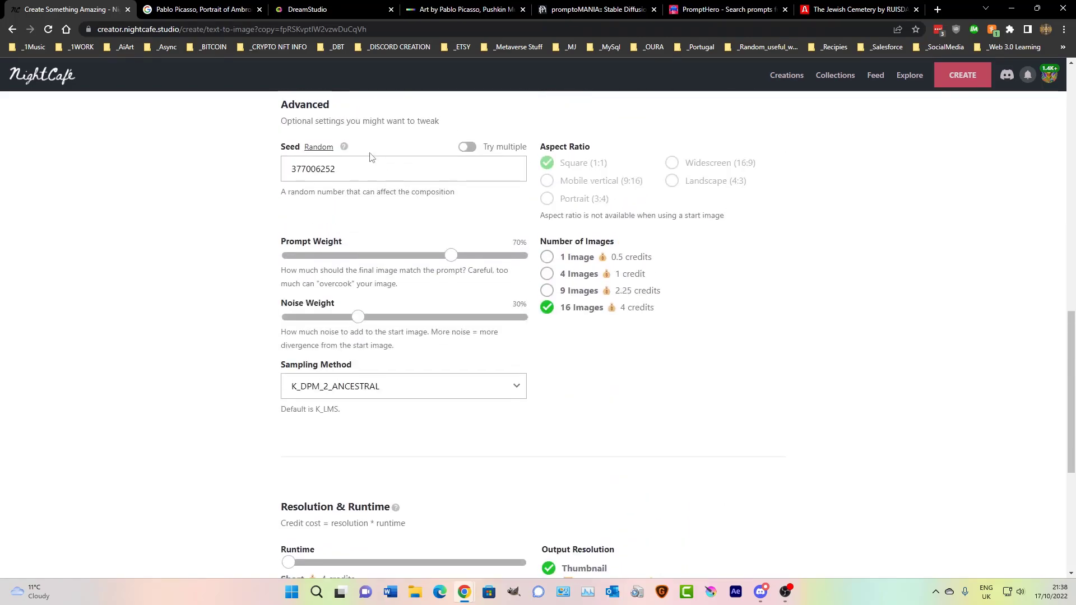
{"action": "left_click", "coordinate": [320, 149]}
{"action": "scroll", "coordinate": [379, 262], "scroll_direction": "down", "scroll_amount": 5}
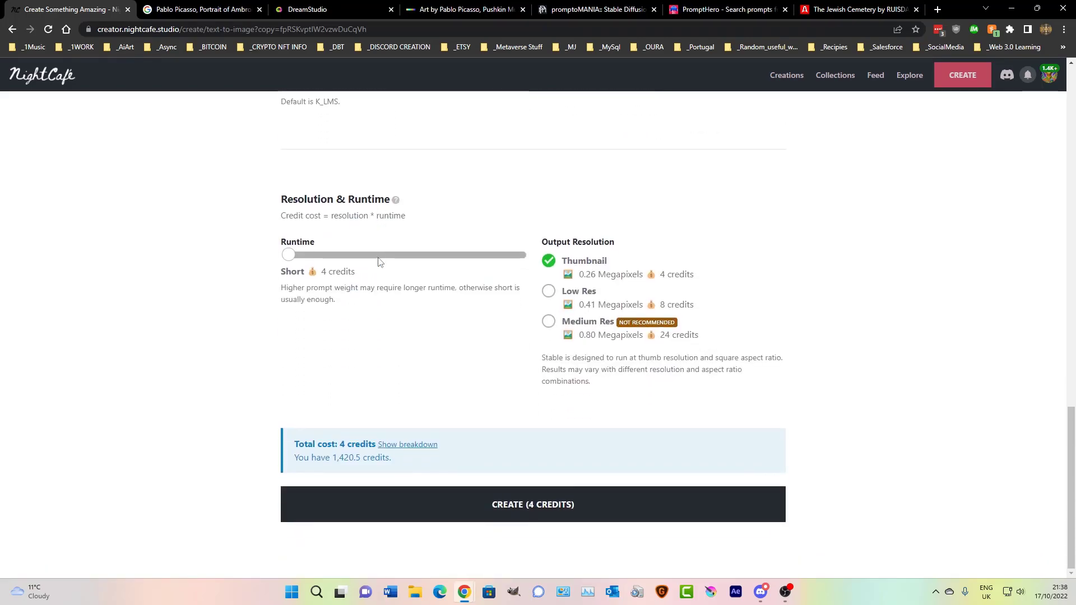
{"action": "left_click", "coordinate": [508, 504]}
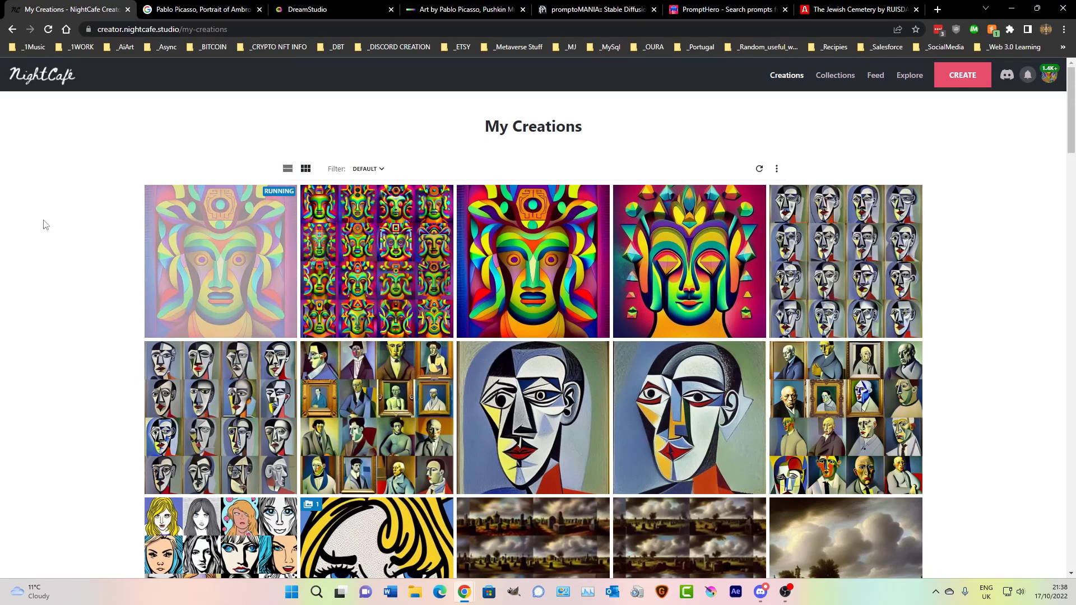
- Open the previous Unreal Engine Buddha creation and review its generated image grid
{"action": "mouse_move", "coordinate": [352, 211]}
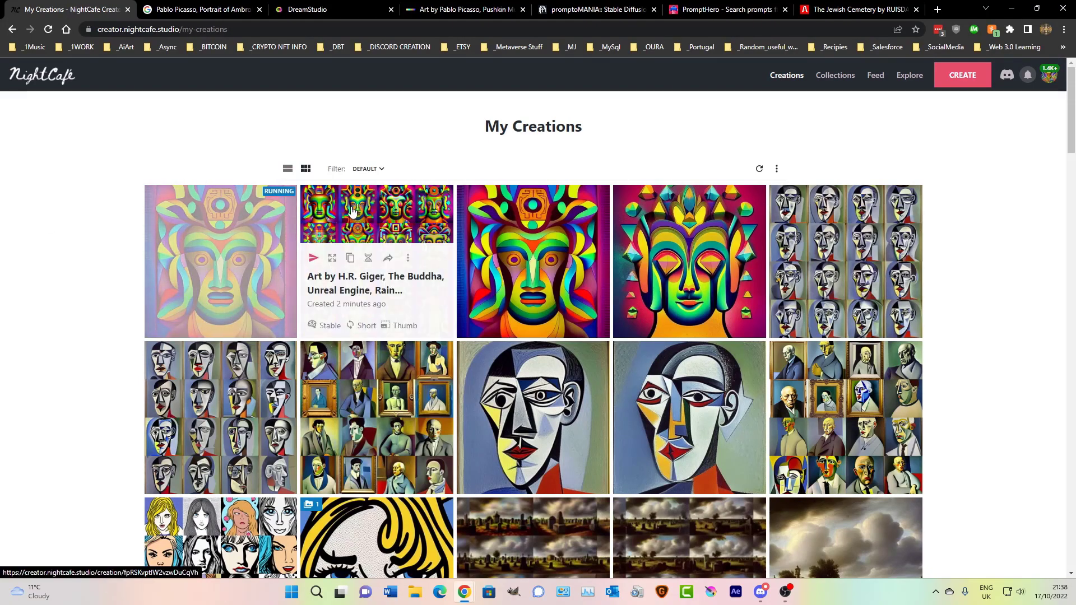
{"action": "left_click", "coordinate": [353, 211]}
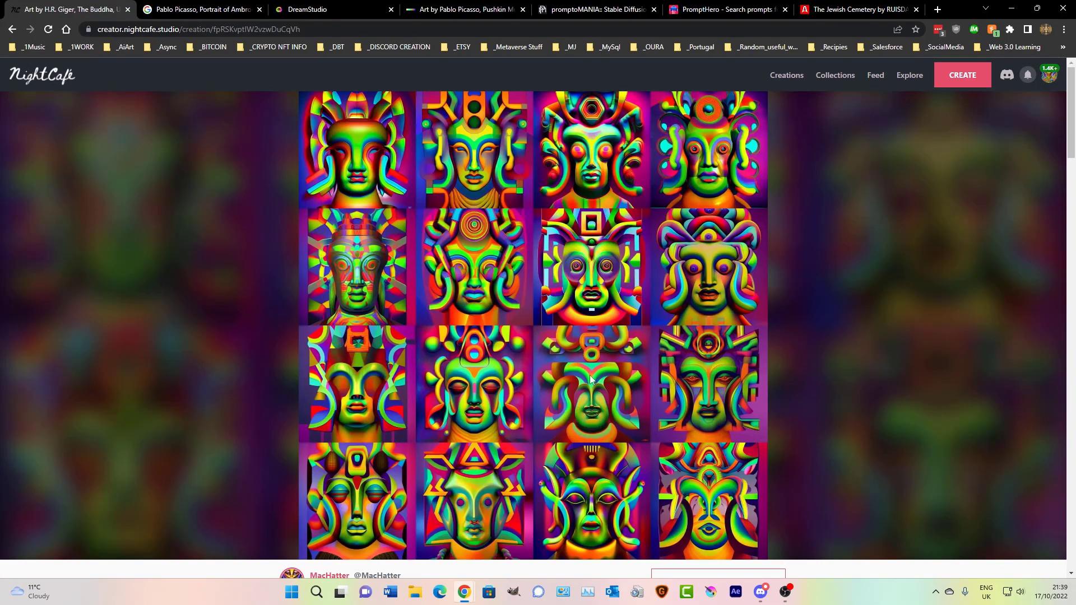
{"action": "scroll", "coordinate": [470, 369], "scroll_direction": "down", "scroll_amount": 6}
{"action": "scroll", "coordinate": [471, 370], "scroll_direction": "up", "scroll_amount": 6}
- Open the newest pencil sketch Buddha creation from the creations list and examine its output images
{"action": "left_click", "coordinate": [786, 75]}
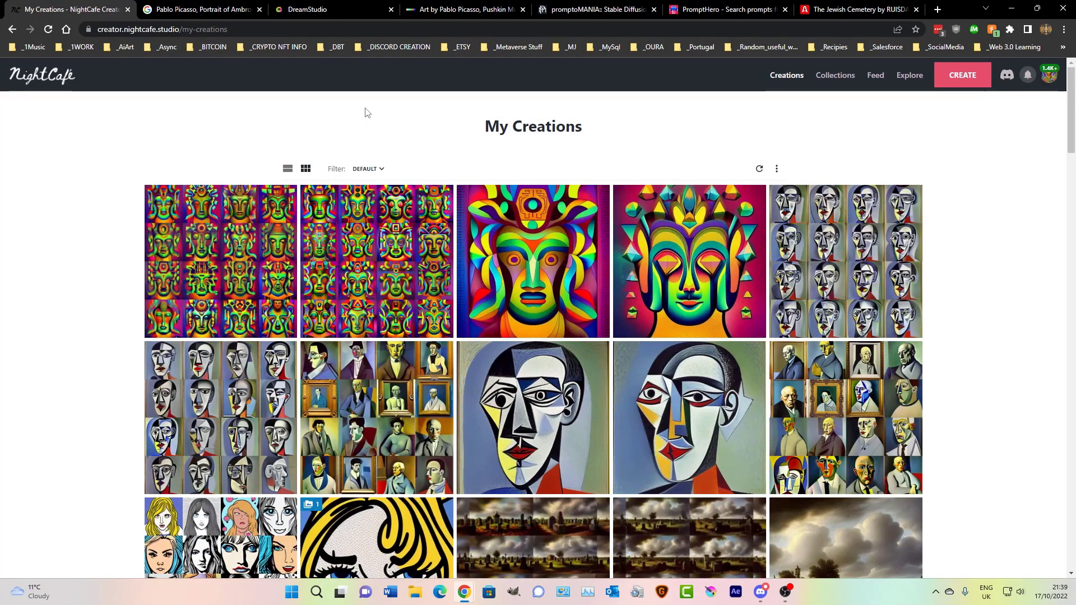
{"action": "left_click", "coordinate": [187, 218]}
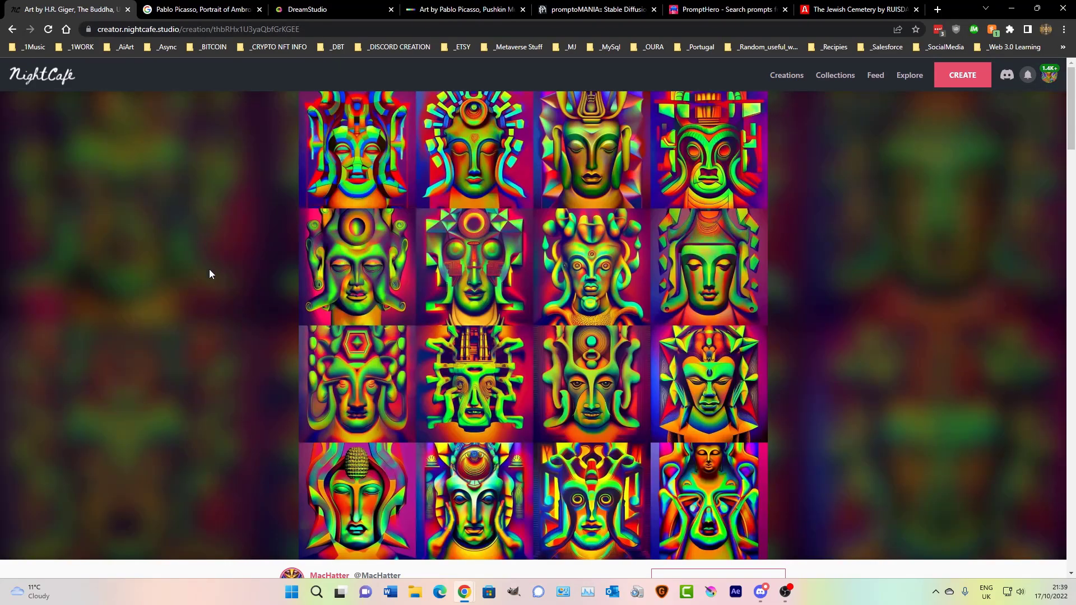
{"action": "scroll", "coordinate": [210, 274], "scroll_direction": "down", "scroll_amount": 7}
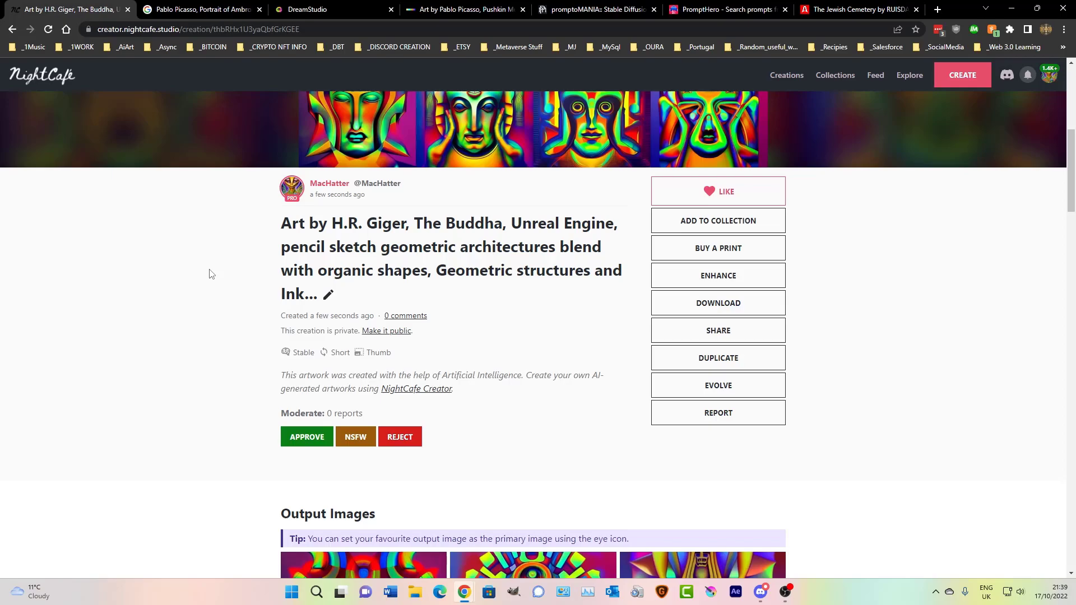
{"action": "scroll", "coordinate": [211, 274], "scroll_direction": "down", "scroll_amount": 15}
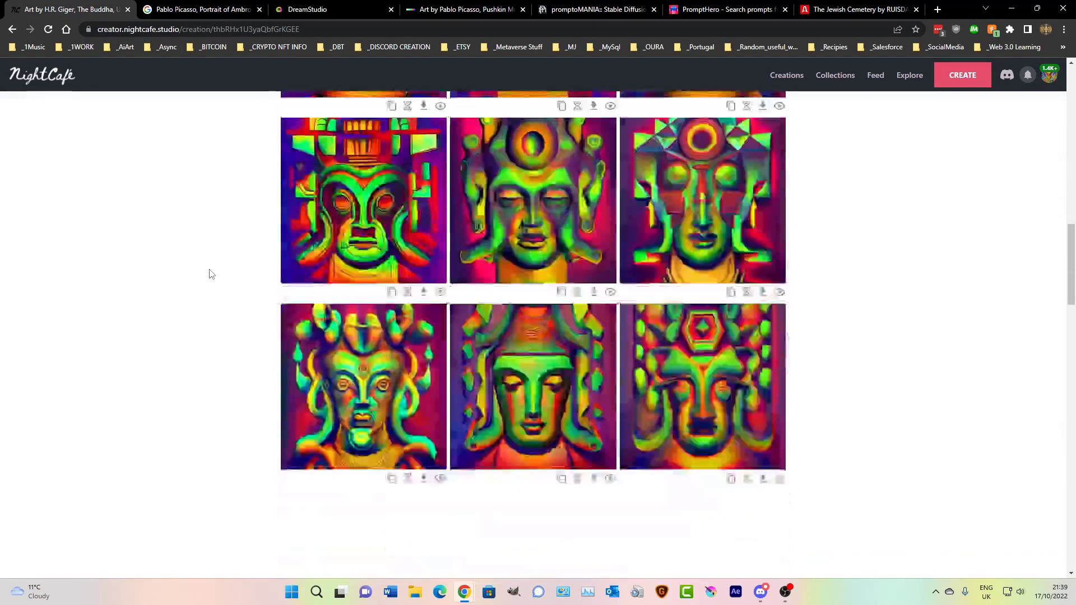
{"action": "scroll", "coordinate": [210, 274], "scroll_direction": "up", "scroll_amount": 5}
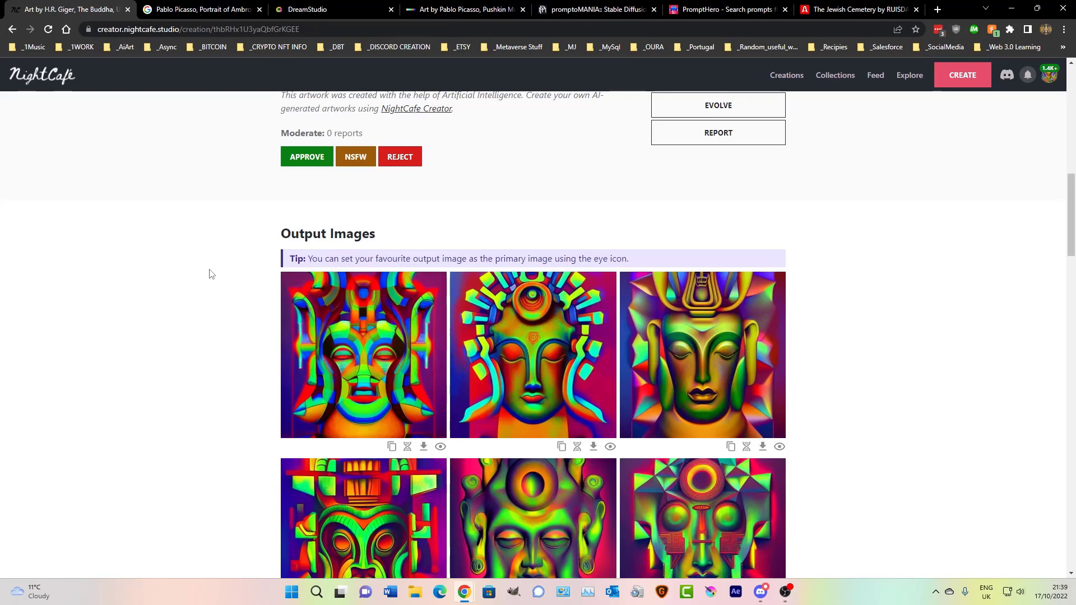
{"action": "scroll", "coordinate": [210, 274], "scroll_direction": "up", "scroll_amount": 10}
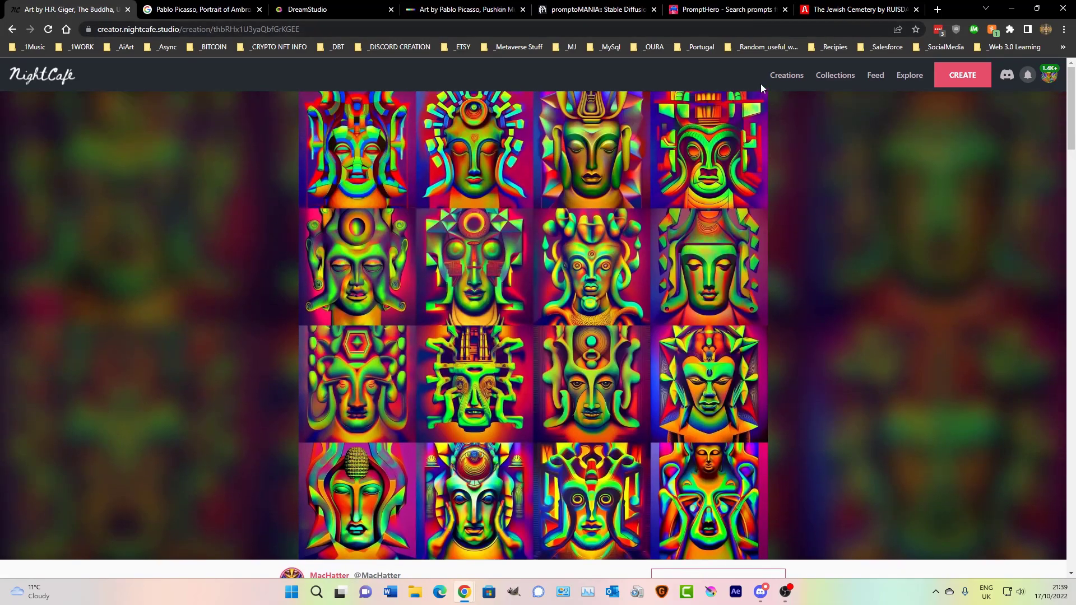
- Open the original "The Buddha, Rainbow geometric architectures" creation and duplicate it as a new creation
{"action": "left_click", "coordinate": [776, 77]}
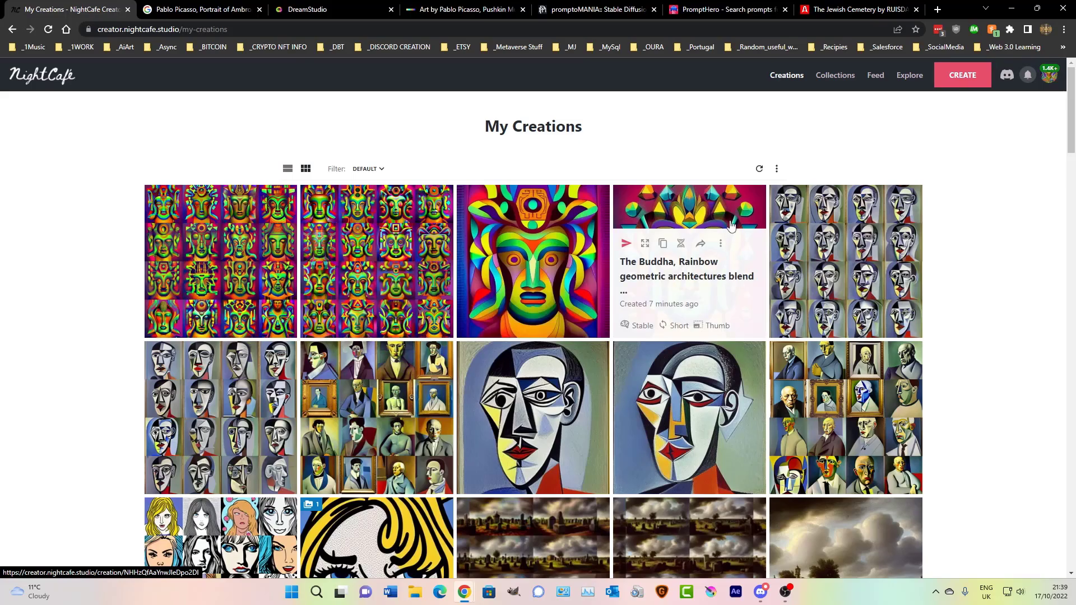
{"action": "left_click", "coordinate": [730, 223]}
{"action": "scroll", "coordinate": [701, 233], "scroll_direction": "down", "scroll_amount": 5}
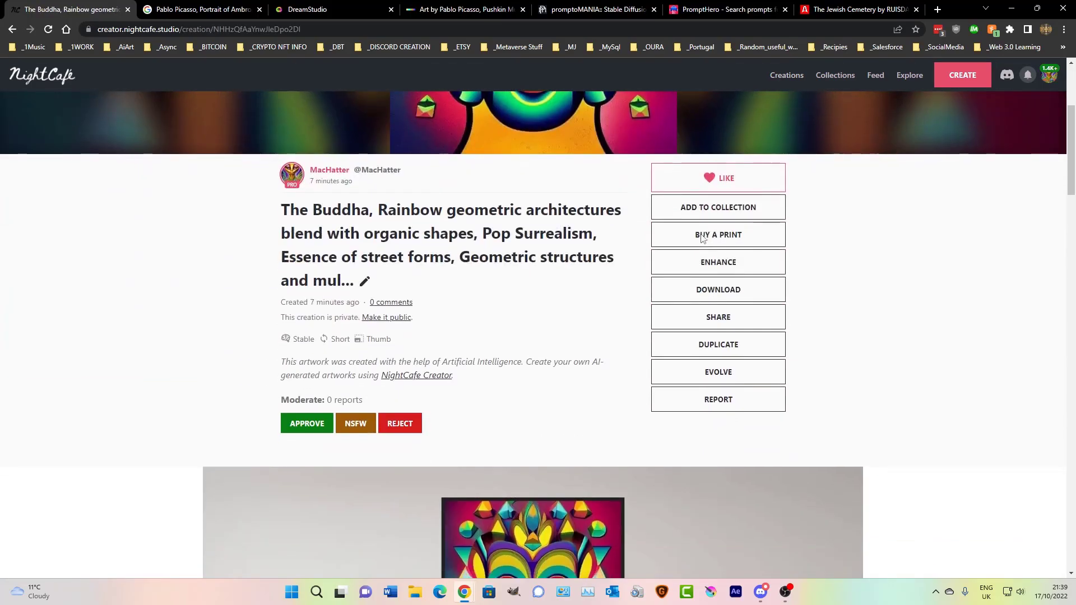
{"action": "left_click", "coordinate": [713, 344]}
{"action": "scroll", "coordinate": [715, 345], "scroll_direction": "down", "scroll_amount": 6}
{"action": "scroll", "coordinate": [715, 345], "scroll_direction": "up", "scroll_amount": 6}
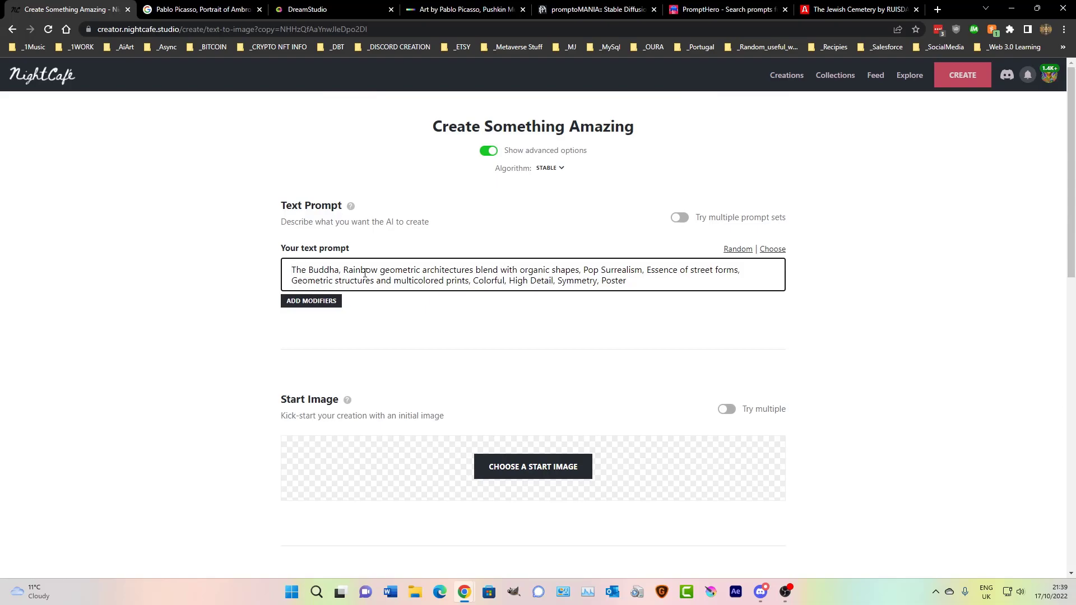
- Replace "Rainbow" with "Pencil Sketch" in the text prompt and insert "Art by H.R Giger," at its beginning
{"action": "left_click_drag", "start_coordinate": [343, 271], "coordinate": [378, 272]}
{"action": "type", "text": "Pencil Sk"}
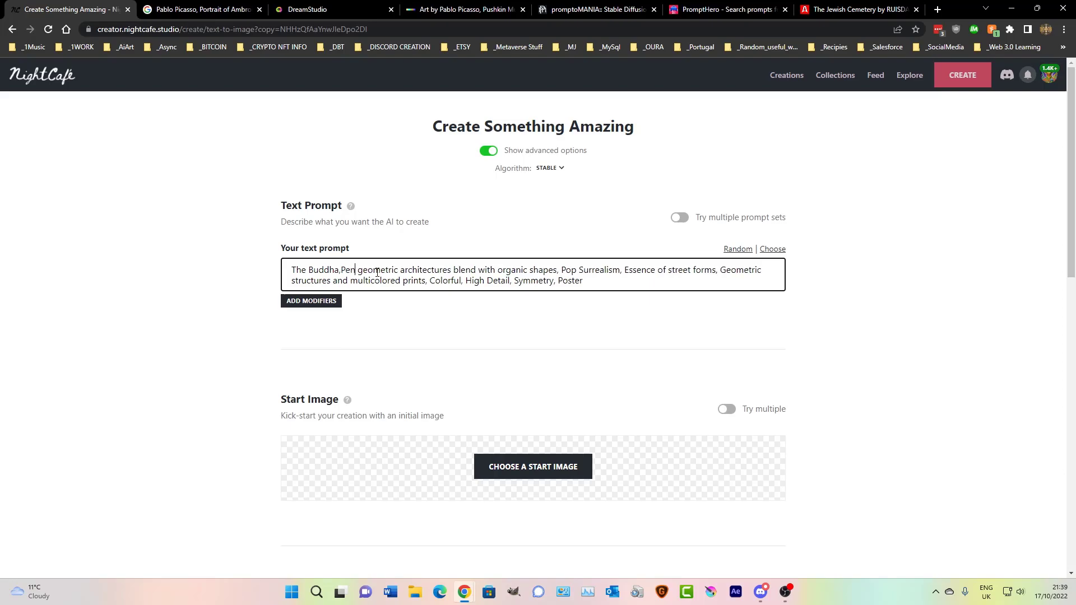
{"action": "type", "text": "et "}
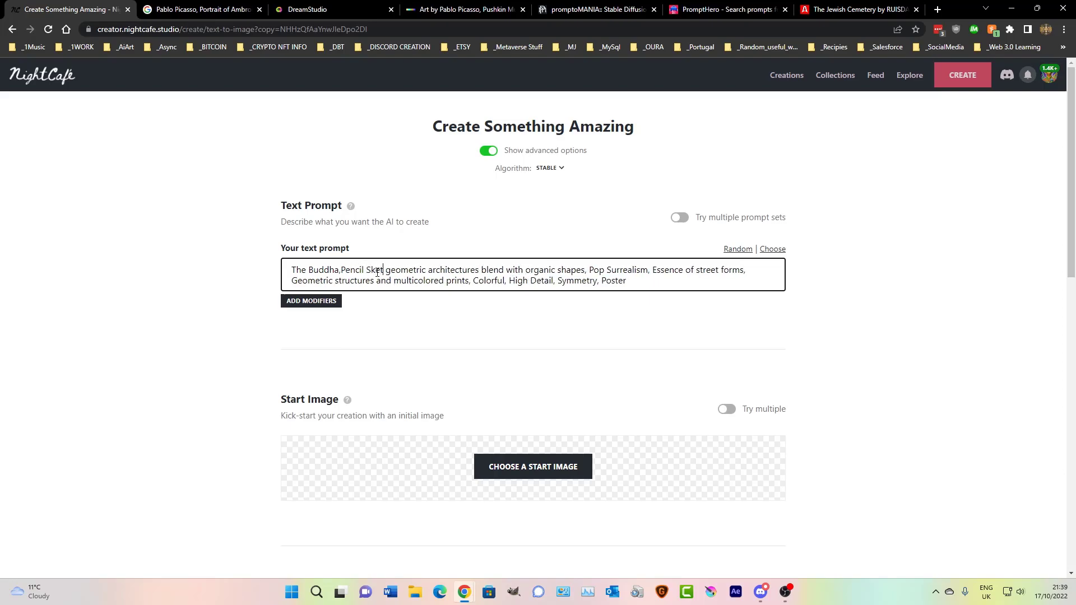
{"action": "type", "text": "ch"}
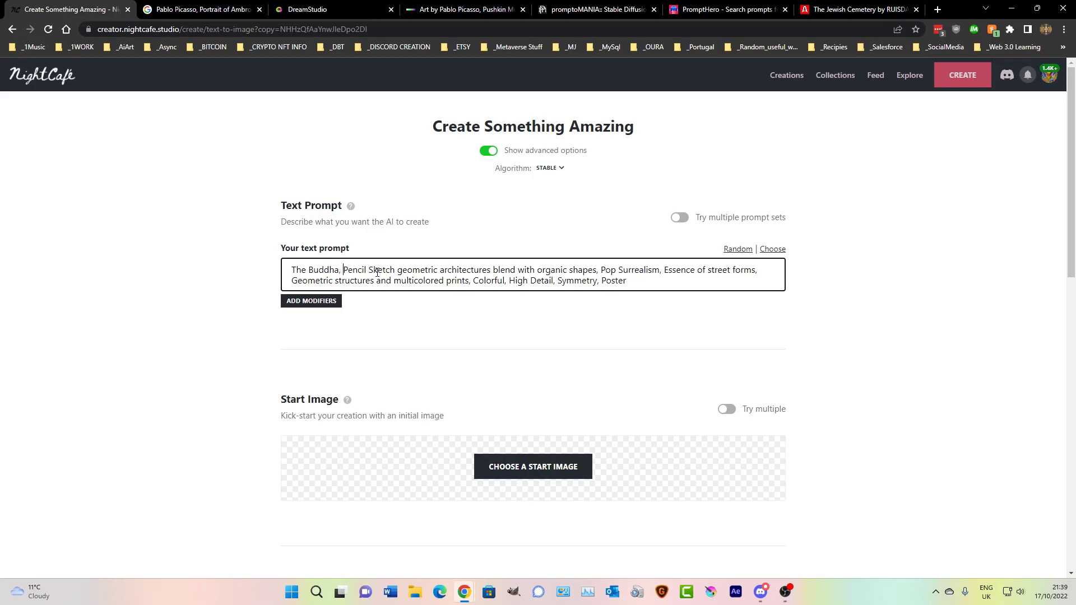
{"action": "type", "text": " Art by H.R Giger,"}
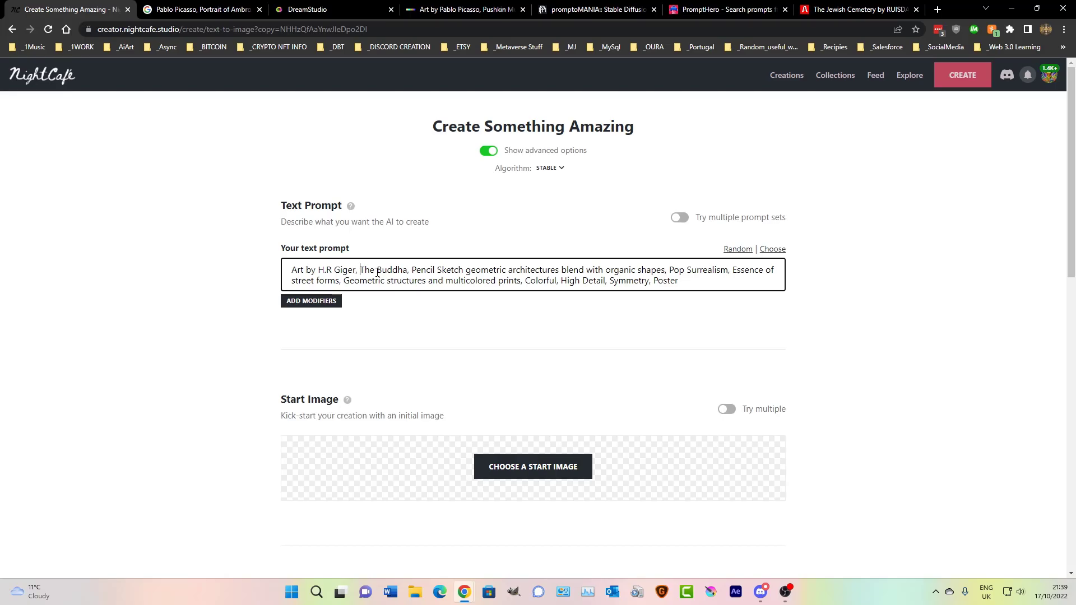
- Delete "Pop Surrealism, Essence of street forms" from the text prompt, keeping a single comma after "organic shapes"
{"action": "left_click_drag", "start_coordinate": [670, 270], "coordinate": [337, 289]}
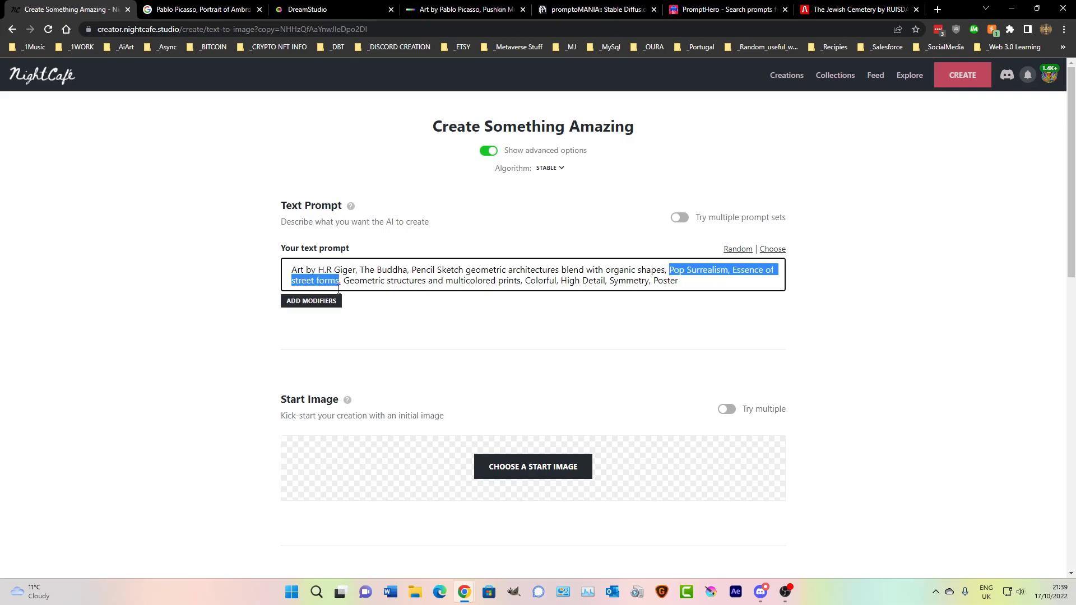
{"action": "key", "text": "BackSpace"}
{"action": "key", "text": "BackSpace"}
{"action": "key", "text": "BackSpace"}
{"action": "key", "text": "Delete"}
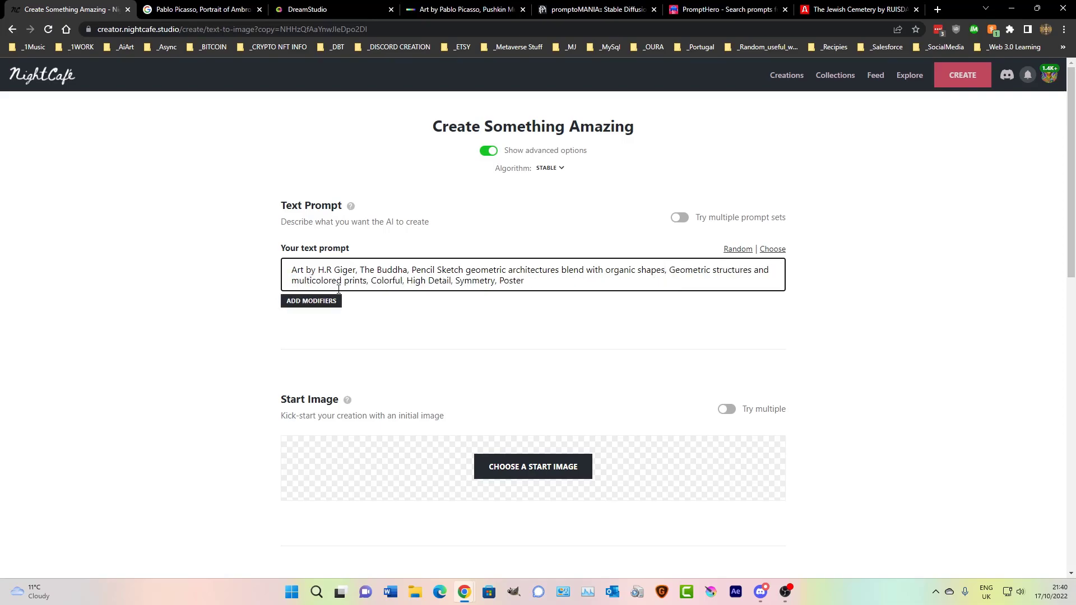
{"action": "type", "text": ","}
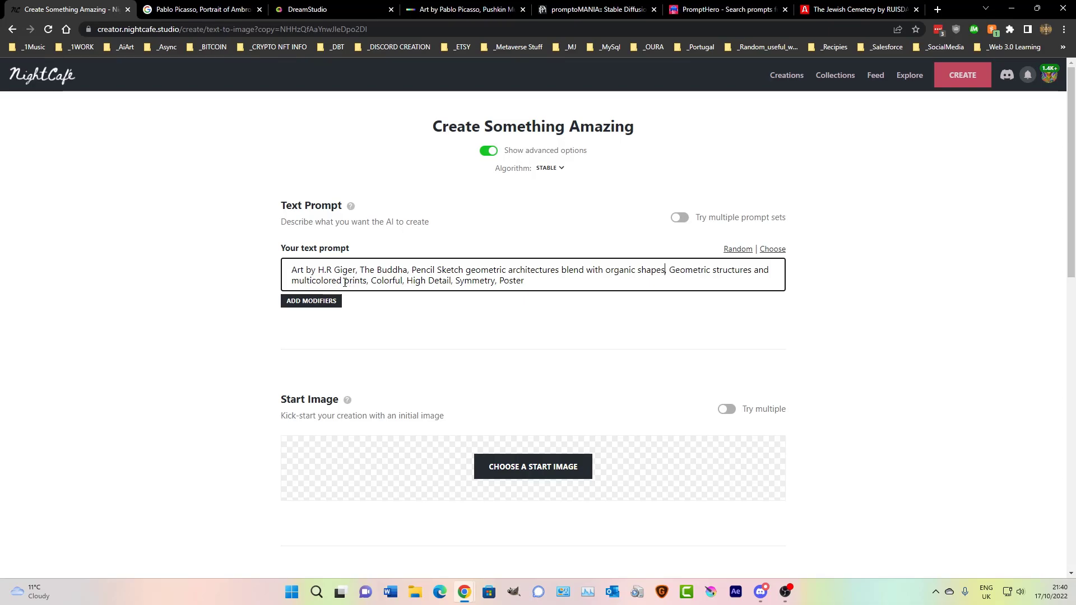
- Replace "multicolored" with "ink" in the duplicated creation's text prompt and remove the word "Colorful"
{"action": "left_click_drag", "start_coordinate": [342, 282], "coordinate": [292, 283]}
{"action": "type", "text": "ink"}
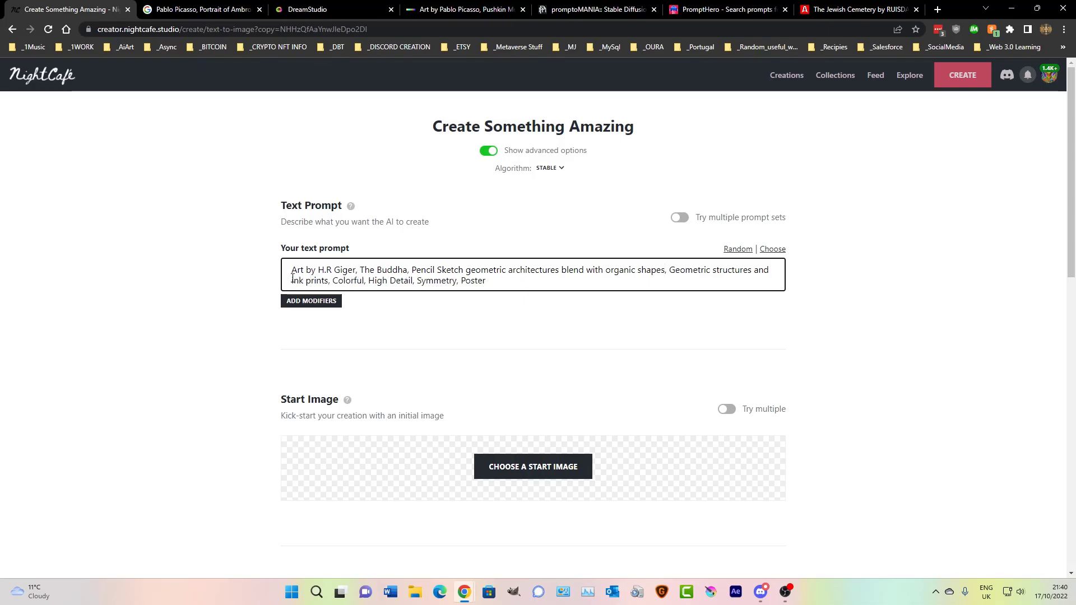
{"action": "left_click", "coordinate": [365, 281]}
{"action": "key", "text": "BackSpace"}
{"action": "key", "text": "BackSpace"}
{"action": "key", "text": "BackSpace"}
{"action": "key", "text": "BackSpace"}
{"action": "key", "text": "BackSpace"}
{"action": "key", "text": "BackSpace"}
{"action": "key", "text": "BackSpace"}
{"action": "key", "text": "BackSpace"}
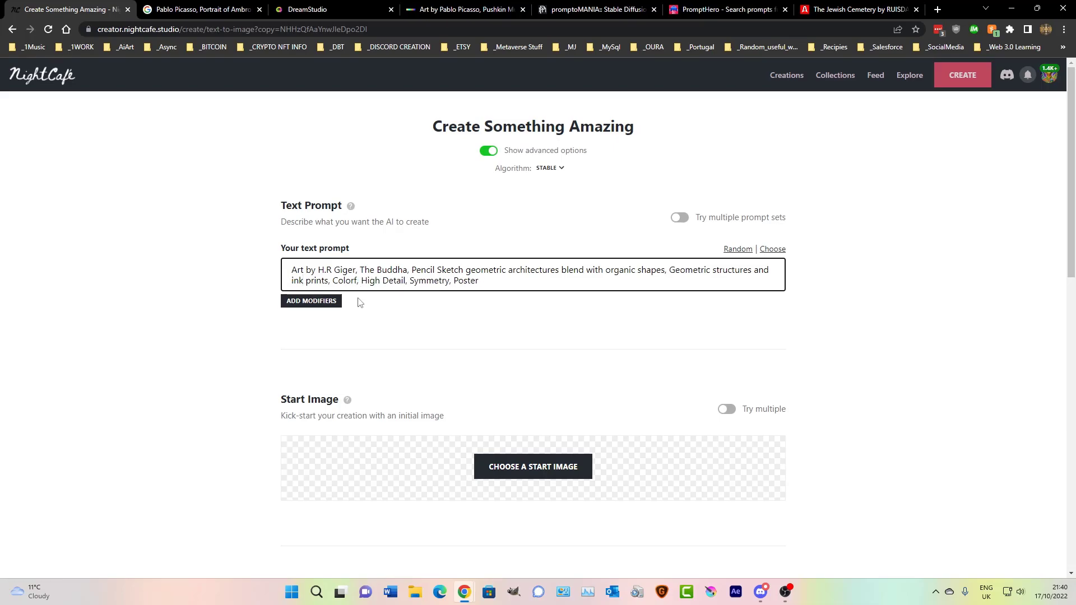
{"action": "key", "text": "BackSpace"}
{"action": "key", "text": "BackSpace"}
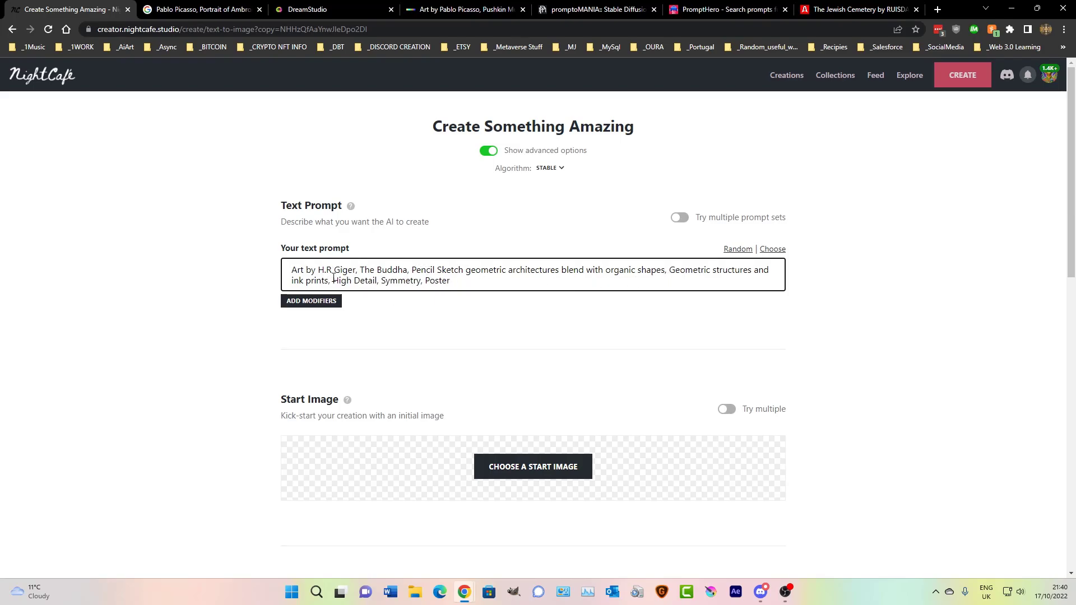
- Try to generate the duplicated Buddha creation with a new random seed and a prompt weight of 80%
{"action": "scroll", "coordinate": [613, 408], "scroll_direction": "down", "scroll_amount": 8}
{"action": "left_click", "coordinate": [319, 190]}
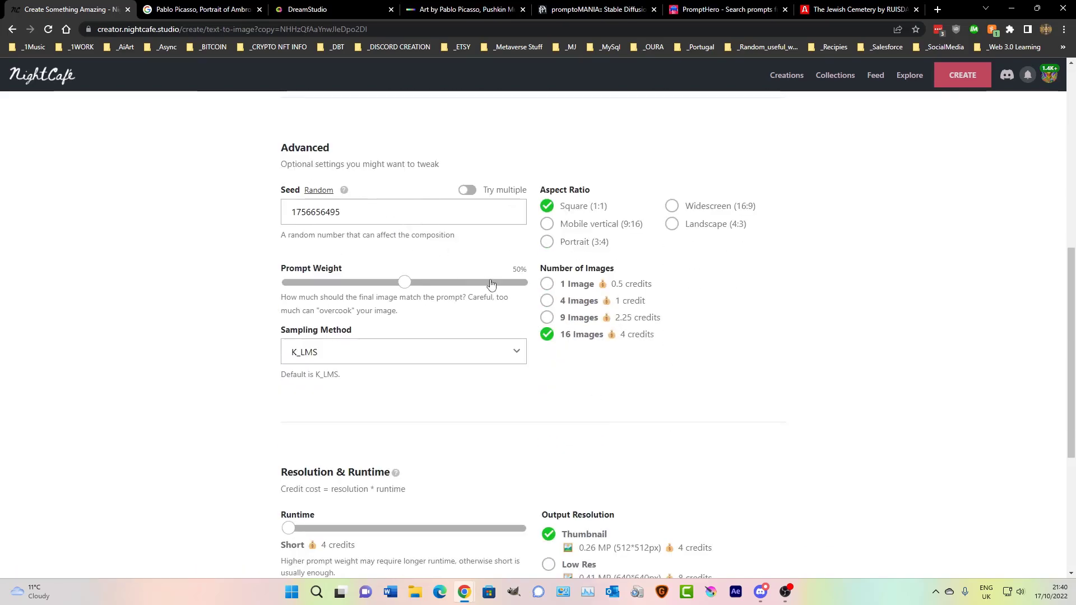
{"action": "left_click", "coordinate": [474, 282]}
{"action": "scroll", "coordinate": [483, 348], "scroll_direction": "down", "scroll_amount": 4}
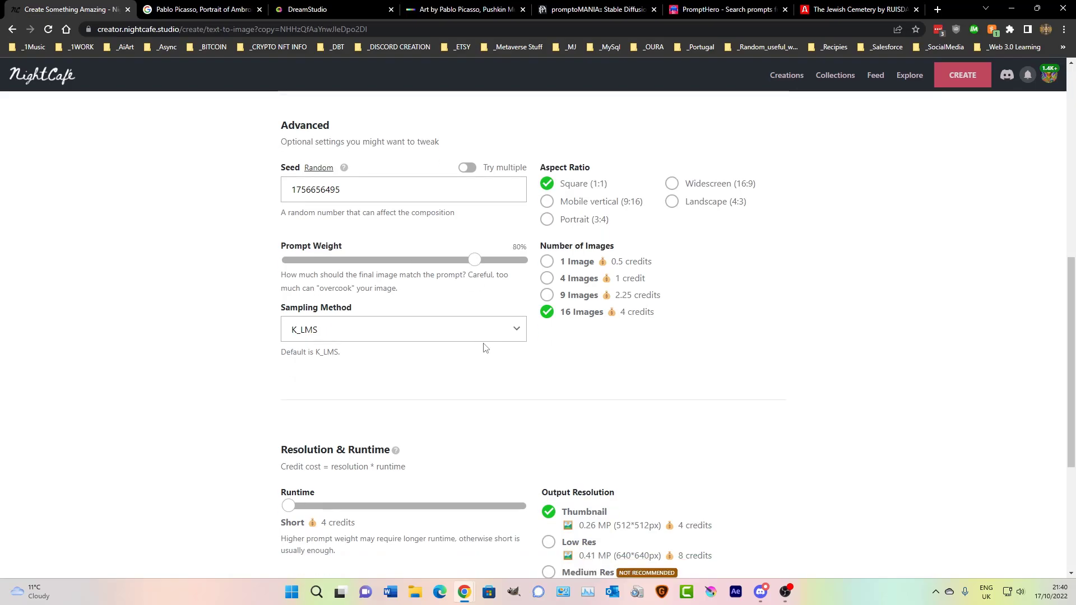
{"action": "left_click", "coordinate": [527, 569]}
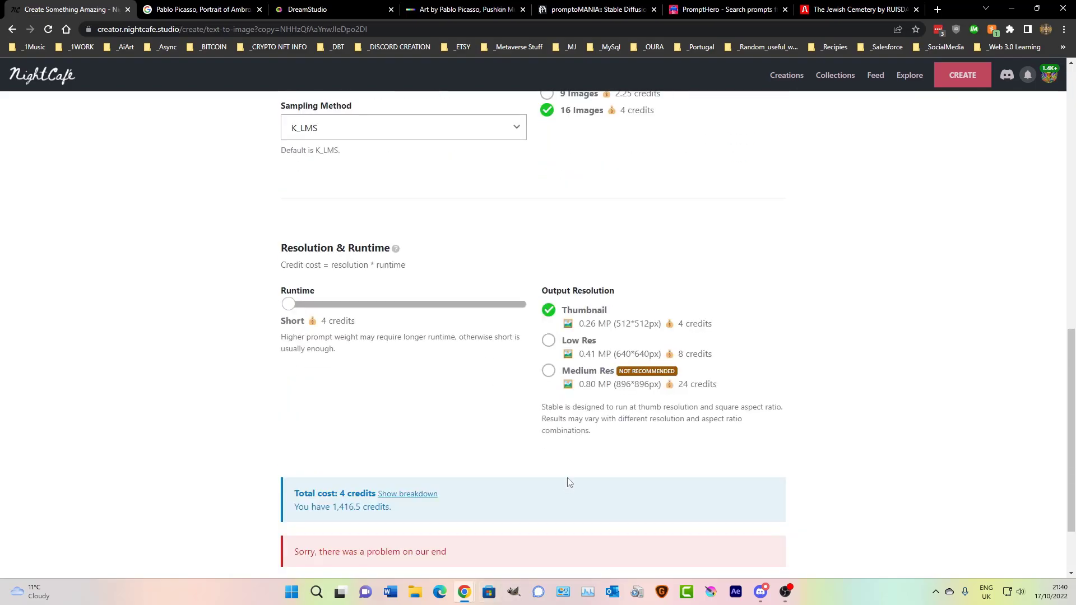
- Copy the whole text prompt beginning "Art by H.R Giger, The Buddha, Pencil Sketch" from the failed duplicate creation
{"action": "scroll", "coordinate": [568, 482], "scroll_direction": "up", "scroll_amount": 1}
{"action": "scroll", "coordinate": [567, 483], "scroll_direction": "down", "scroll_amount": 3}
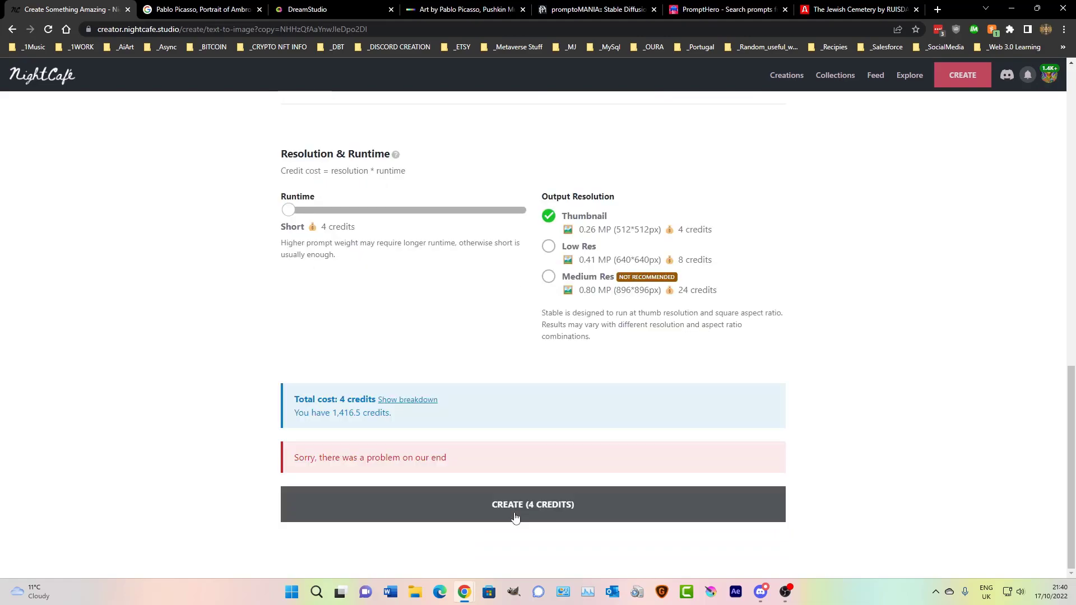
{"action": "scroll", "coordinate": [472, 386], "scroll_direction": "up", "scroll_amount": 10}
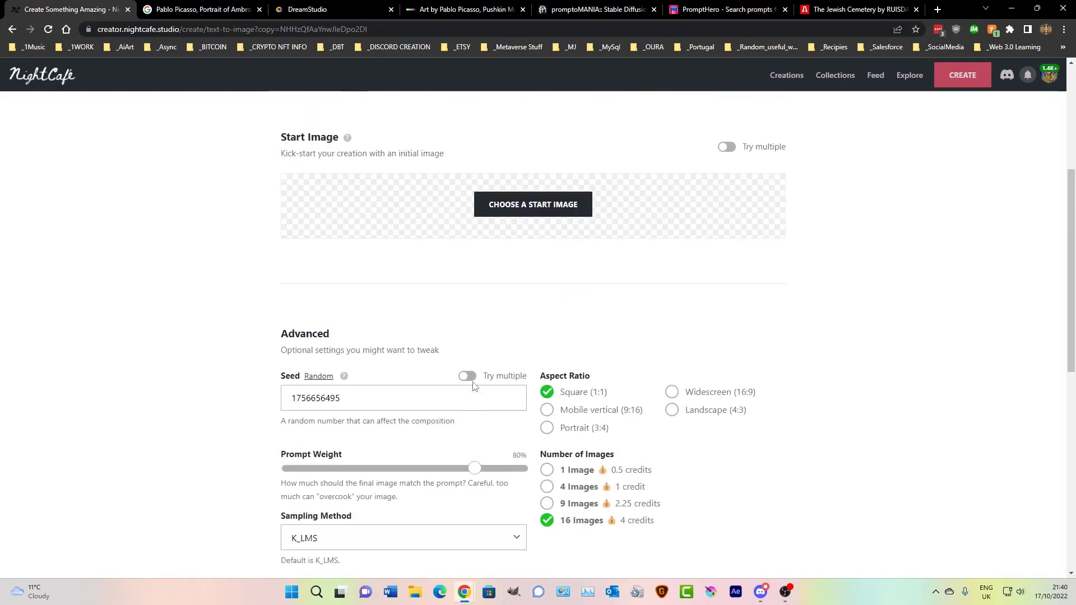
{"action": "scroll", "coordinate": [473, 386], "scroll_direction": "up", "scroll_amount": 2}
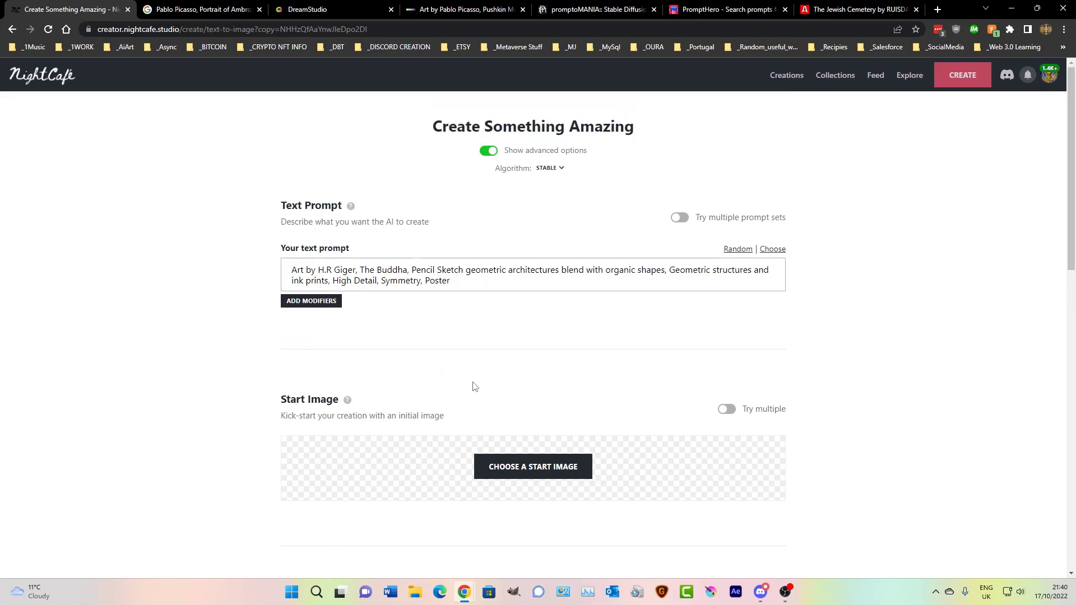
{"action": "left_click_drag", "start_coordinate": [461, 284], "coordinate": [234, 283]}
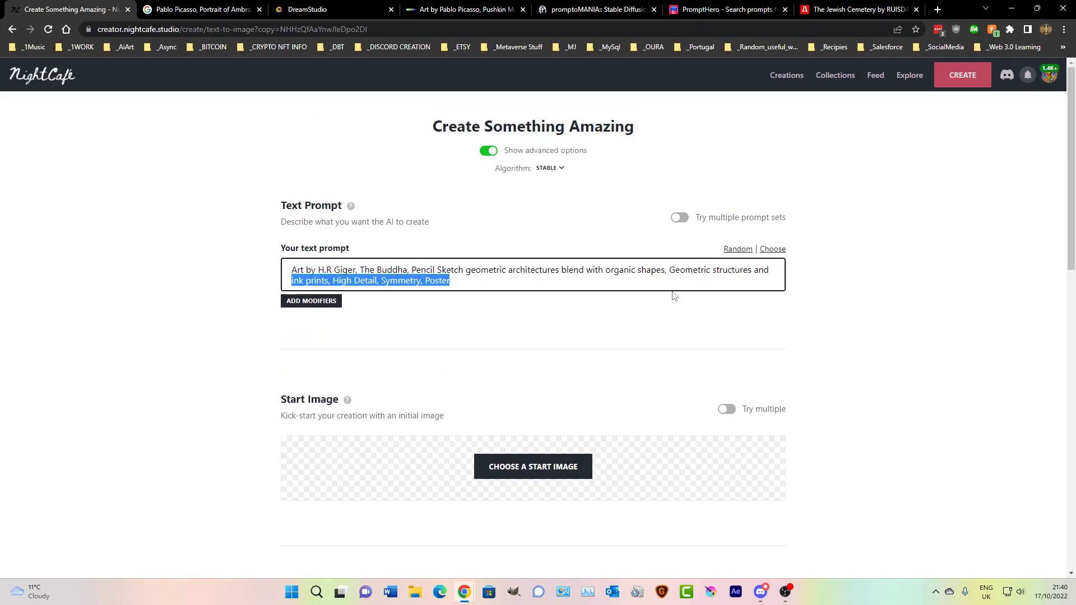
{"action": "key", "text": "ctrl+a"}
{"action": "key", "text": "ctrl+c"}
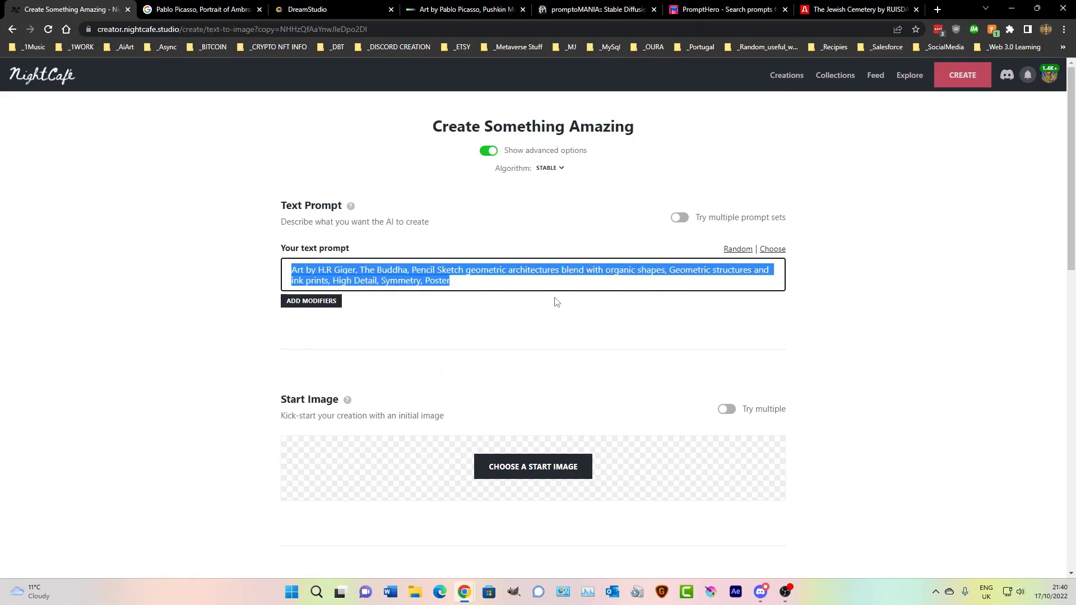
- Start a new text-to-image creation with the Stable method and paste the copied Giger Buddha prompt into it
{"action": "left_click", "coordinate": [965, 84]}
{"action": "left_click", "coordinate": [791, 79]}
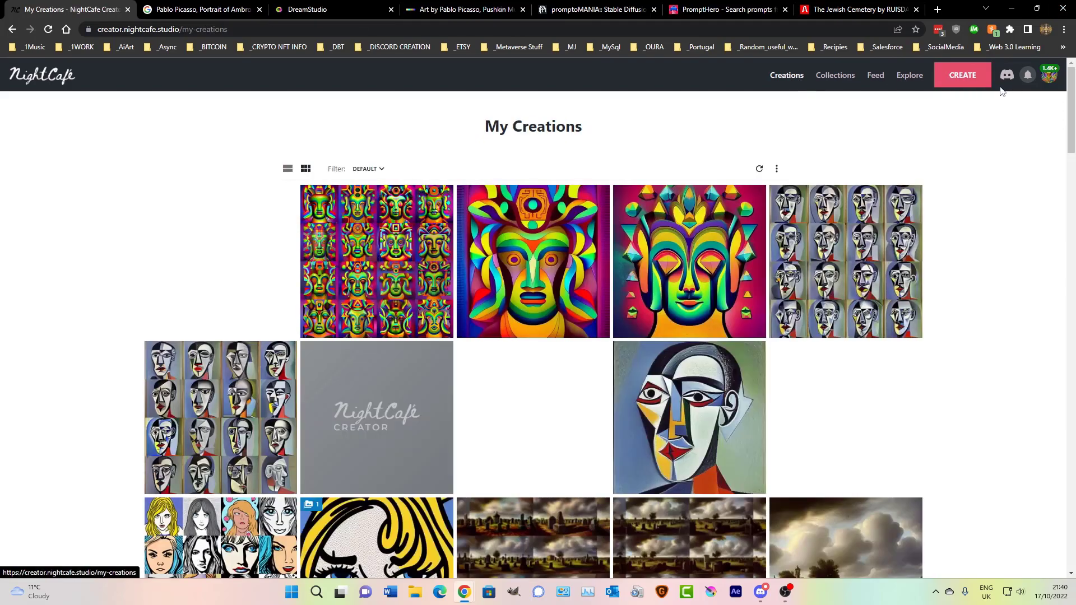
{"action": "left_click", "coordinate": [963, 77]}
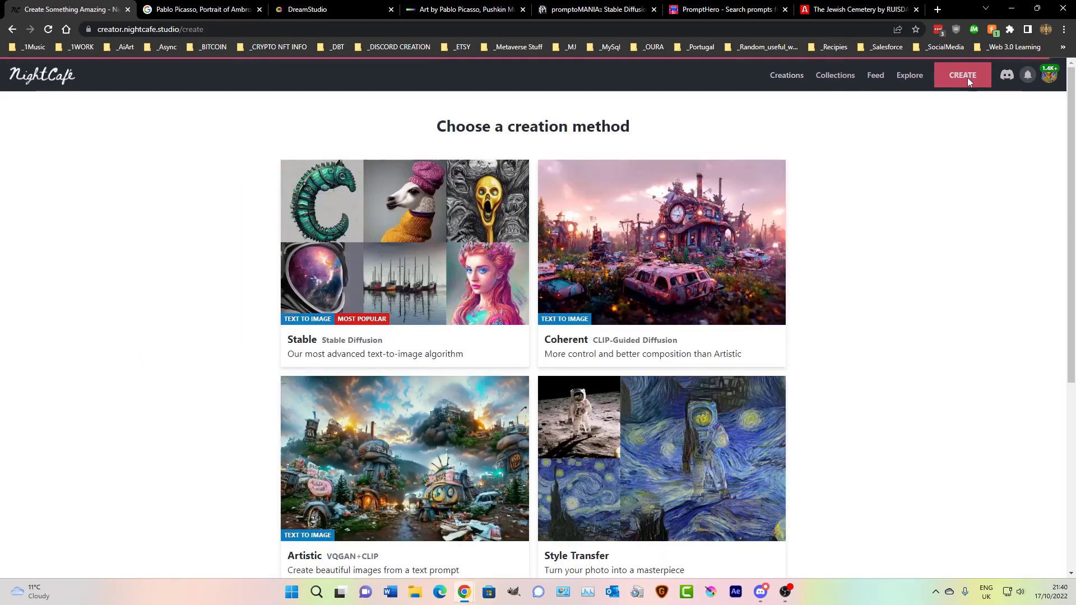
{"action": "left_click", "coordinate": [402, 254]}
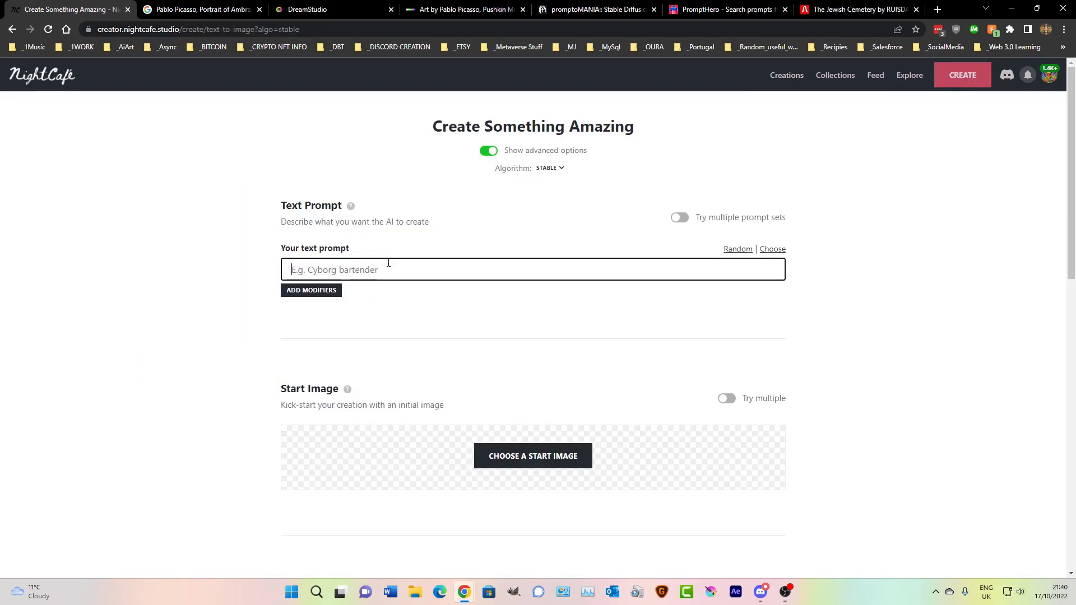
{"action": "key", "text": "ctrl+v"}
- Give the new creation a random seed, a prompt weight of 70% and an output of 16 images
{"action": "scroll", "coordinate": [478, 341], "scroll_direction": "down", "scroll_amount": 6}
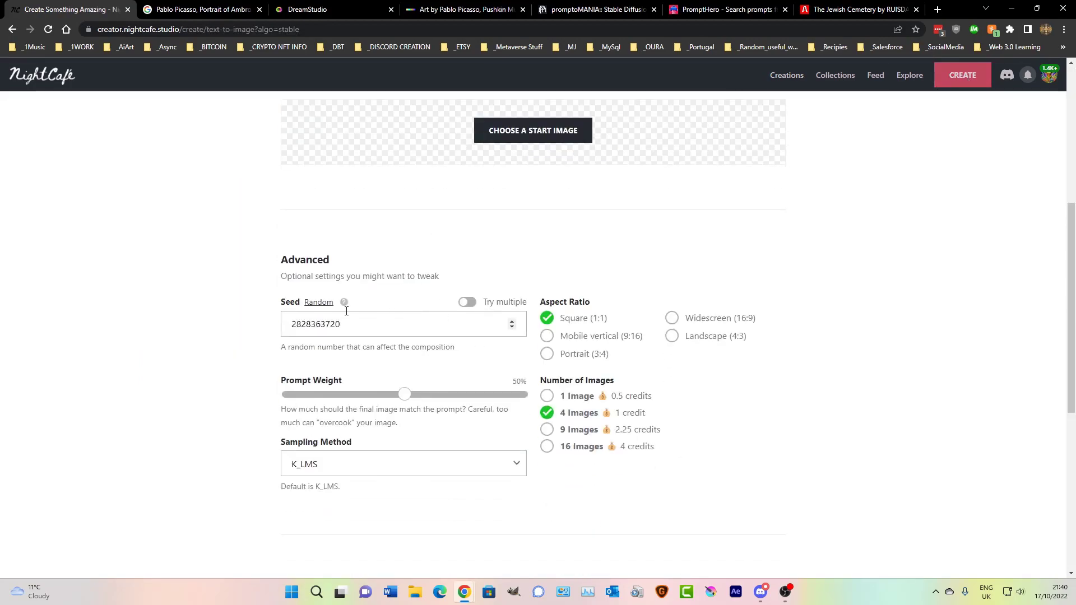
{"action": "left_click", "coordinate": [319, 302]}
{"action": "left_click", "coordinate": [462, 396]}
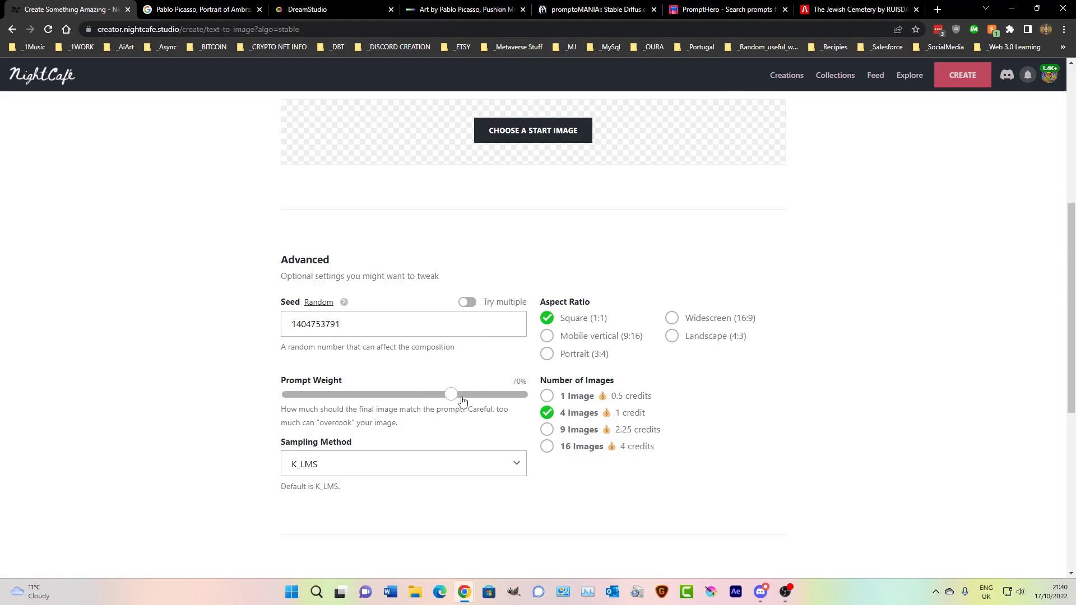
{"action": "left_click", "coordinate": [550, 447]}
- Set the sampling method to K_EULER_ANCESTRAL and generate the Giger Buddha creation
{"action": "left_click", "coordinate": [476, 465]}
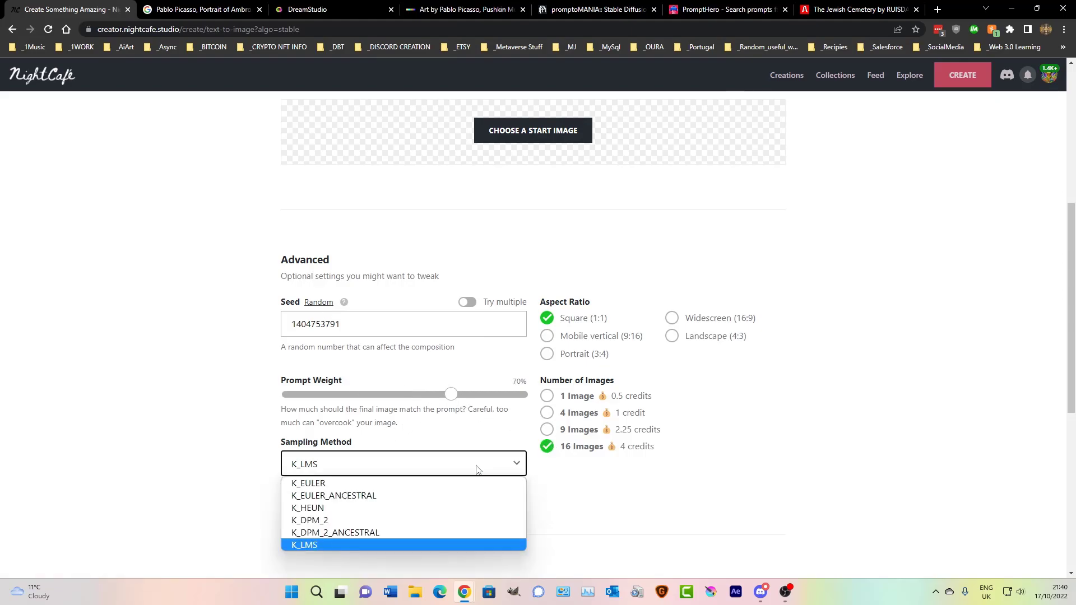
{"action": "left_click", "coordinate": [462, 483]}
{"action": "scroll", "coordinate": [462, 465], "scroll_direction": "down", "scroll_amount": 2}
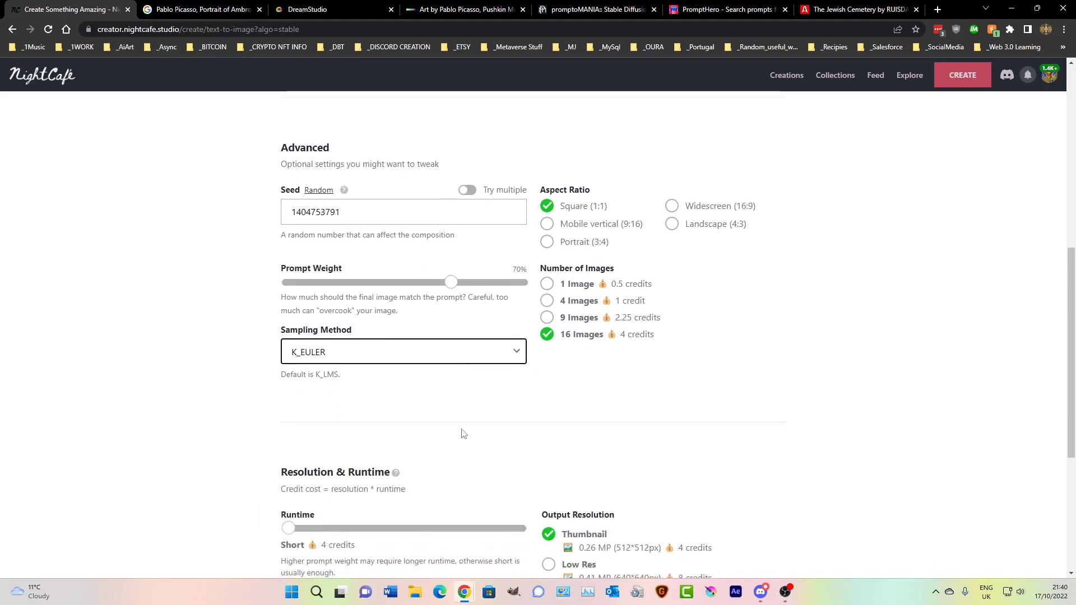
{"action": "left_click", "coordinate": [468, 352]}
{"action": "left_click", "coordinate": [451, 385]}
{"action": "scroll", "coordinate": [451, 456], "scroll_direction": "down", "scroll_amount": 5}
{"action": "left_click", "coordinate": [504, 507]}
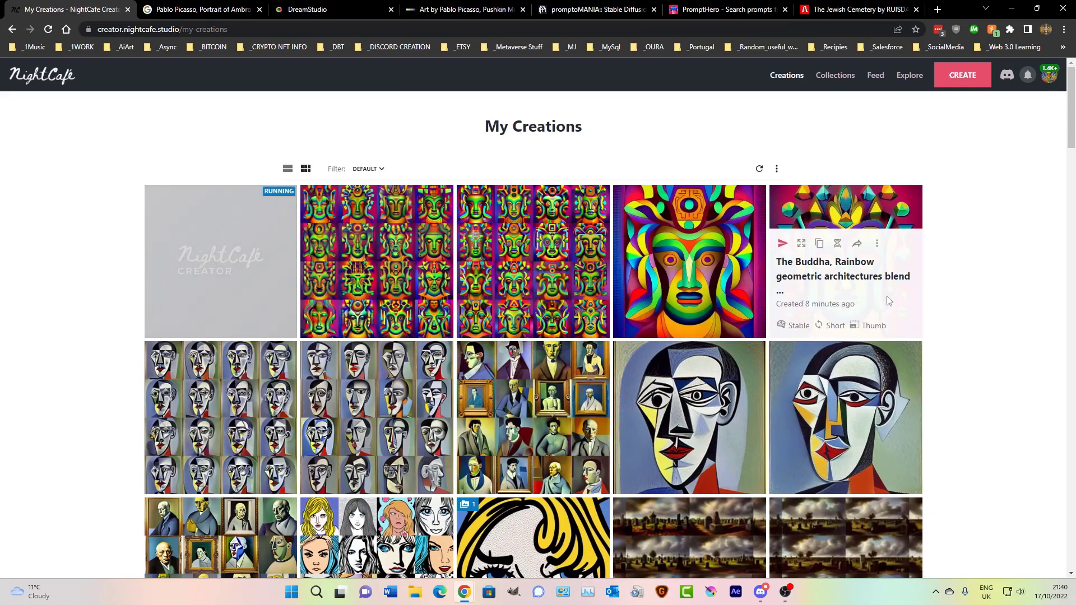
- Open the newly generated "Art by H.R Giger, The Buddha, Pencil Sketch" creation to view its images
{"action": "scroll", "coordinate": [813, 304], "scroll_direction": "down", "scroll_amount": 3}
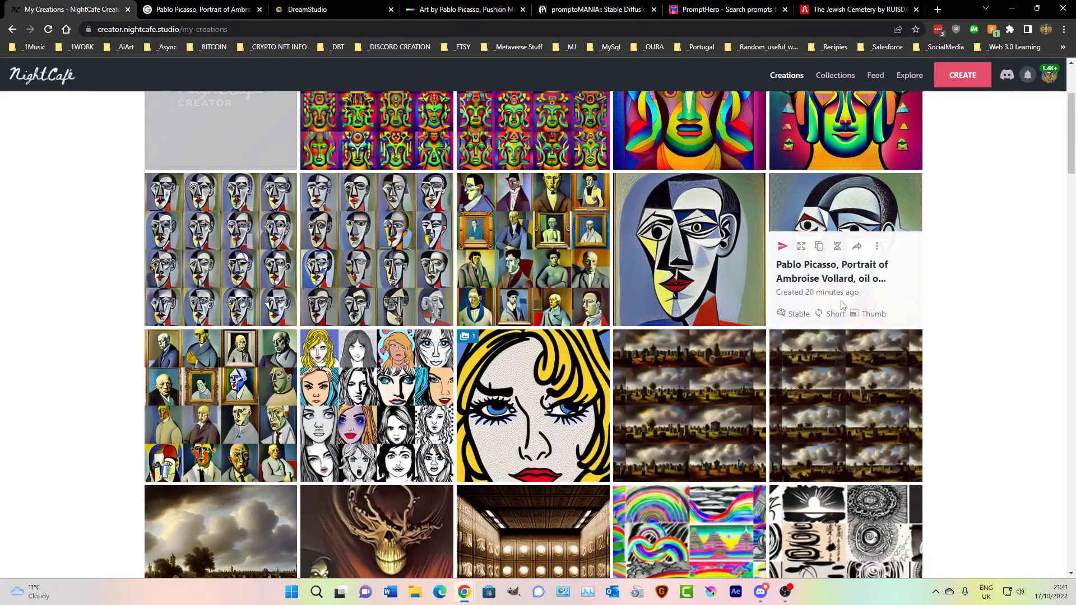
{"action": "scroll", "coordinate": [844, 304], "scroll_direction": "up", "scroll_amount": 3}
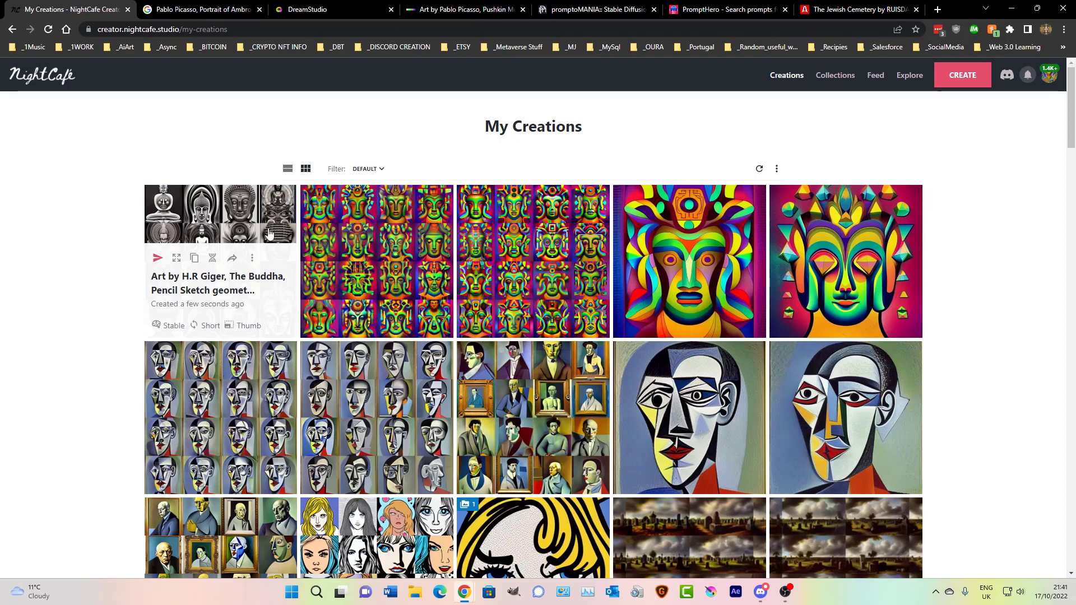
{"action": "left_click", "coordinate": [210, 233]}
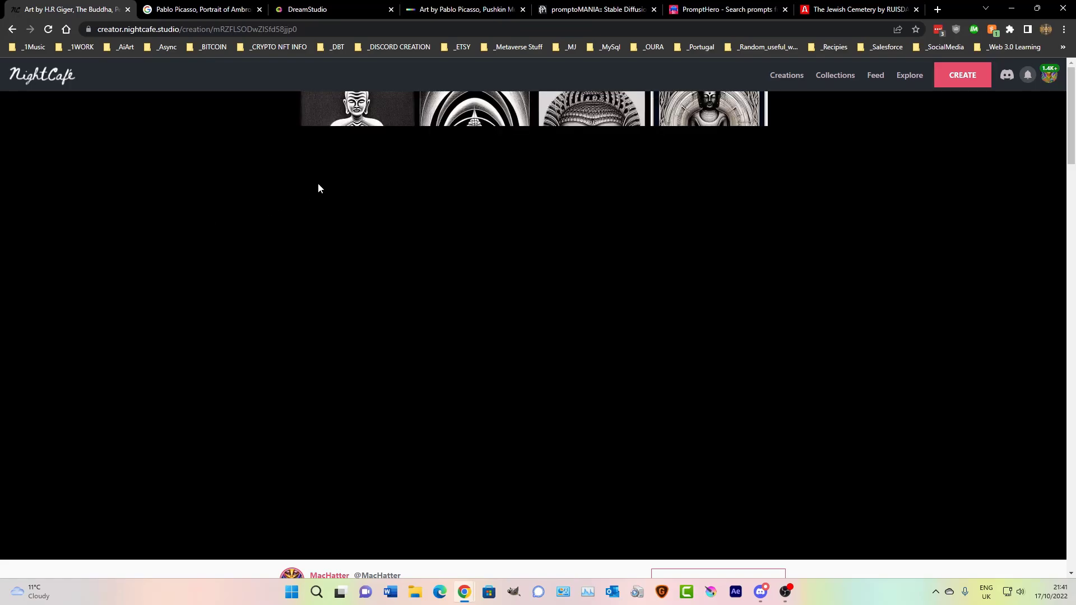
- Switch to DALL-E, replace the Picasso prompt with the copied Giger Buddha prompt and generate the images
{"action": "mouse_move", "coordinate": [327, 14]}
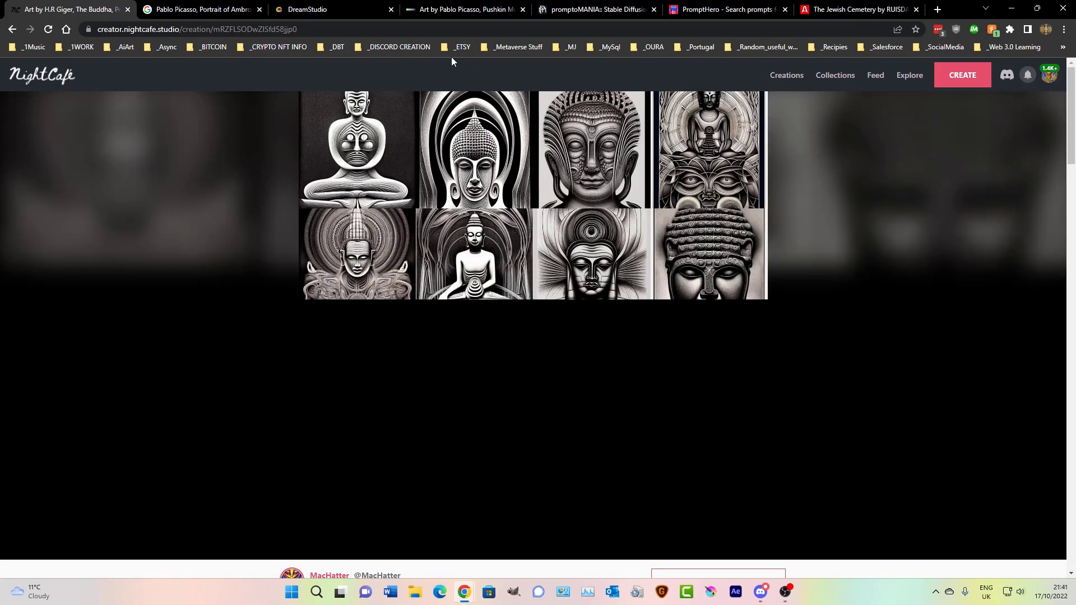
{"action": "left_click", "coordinate": [482, 12]}
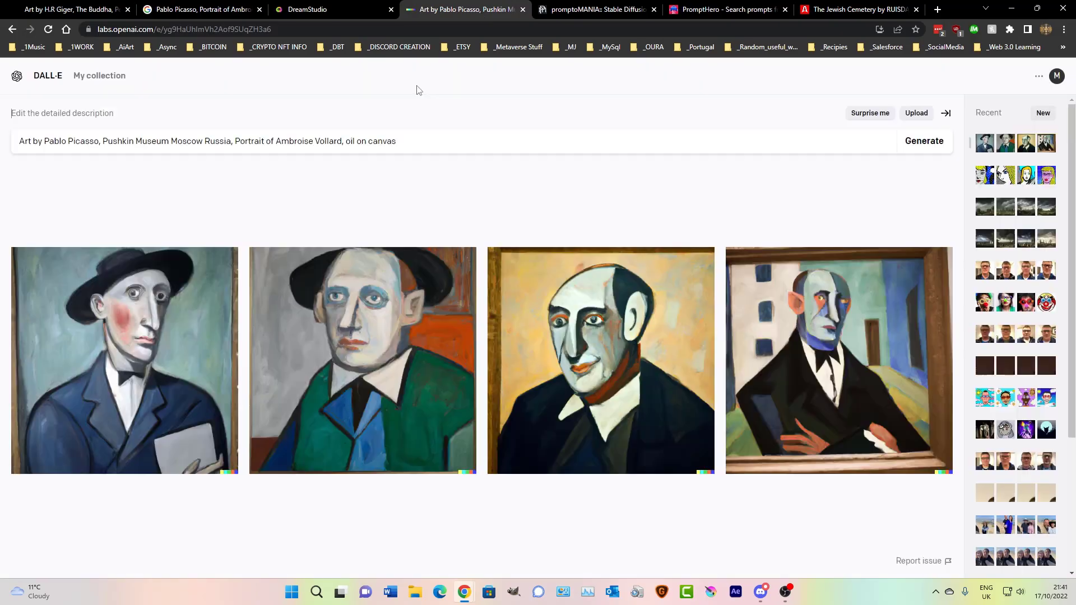
{"action": "left_click_drag", "start_coordinate": [414, 152], "coordinate": [16, 142]}
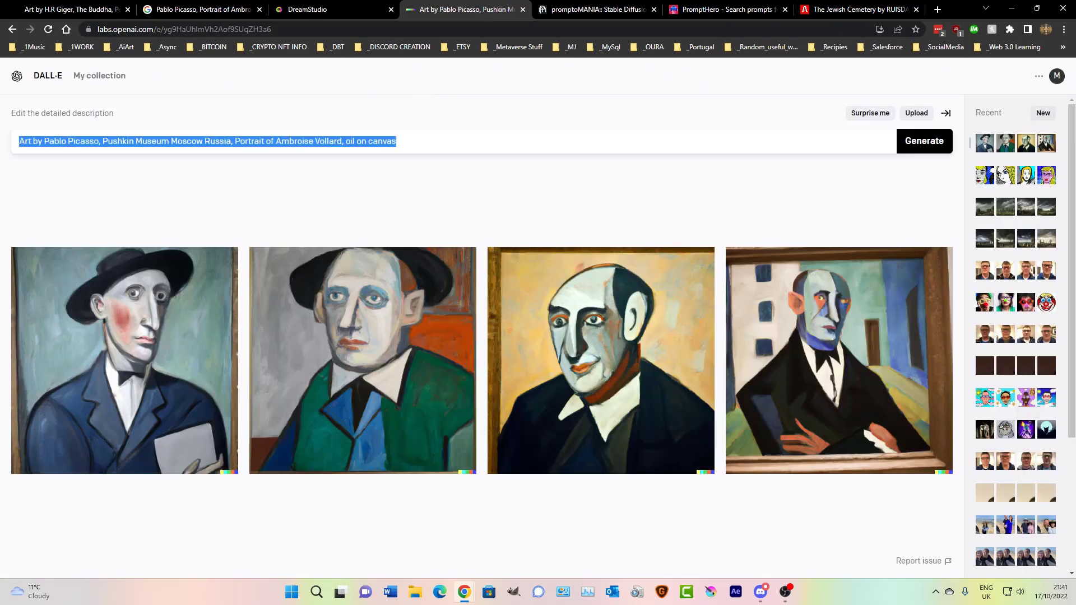
{"action": "key", "text": "ctrl+v"}
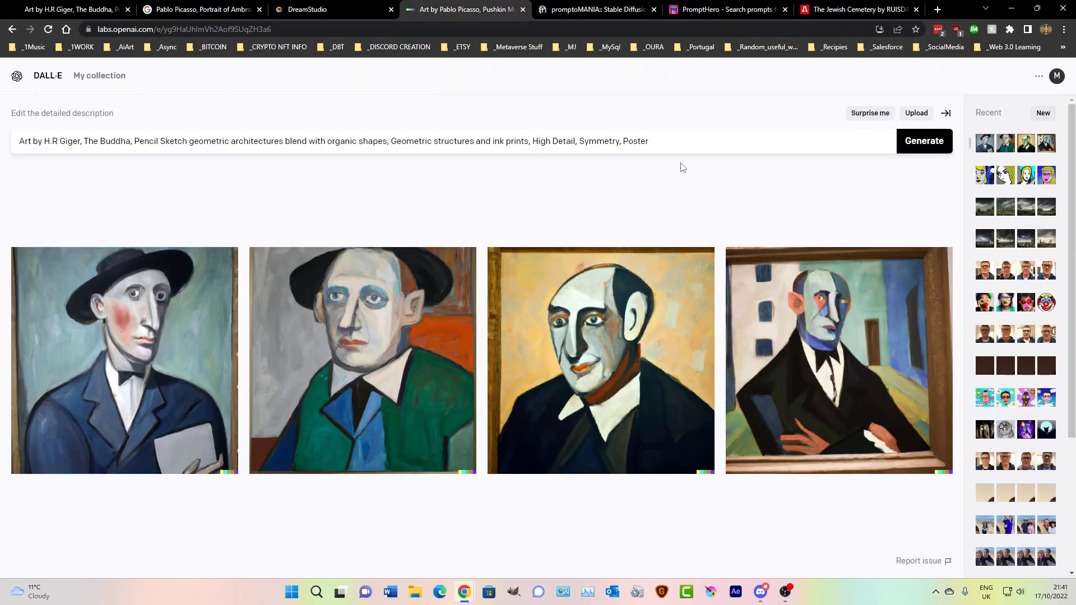
{"action": "left_click", "coordinate": [939, 140]}
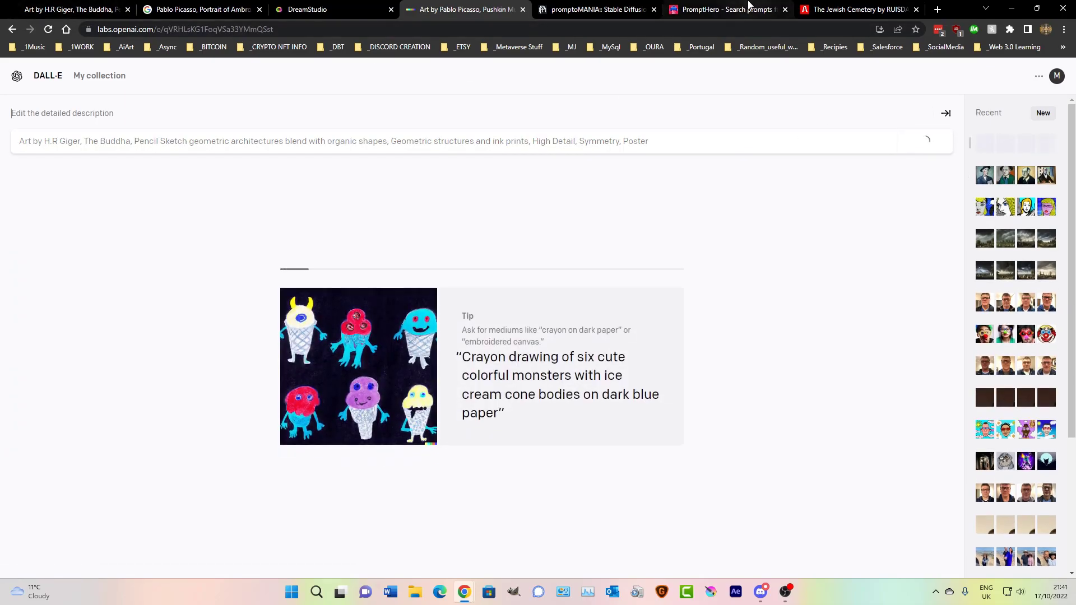
{"action": "left_click", "coordinate": [762, 595]}
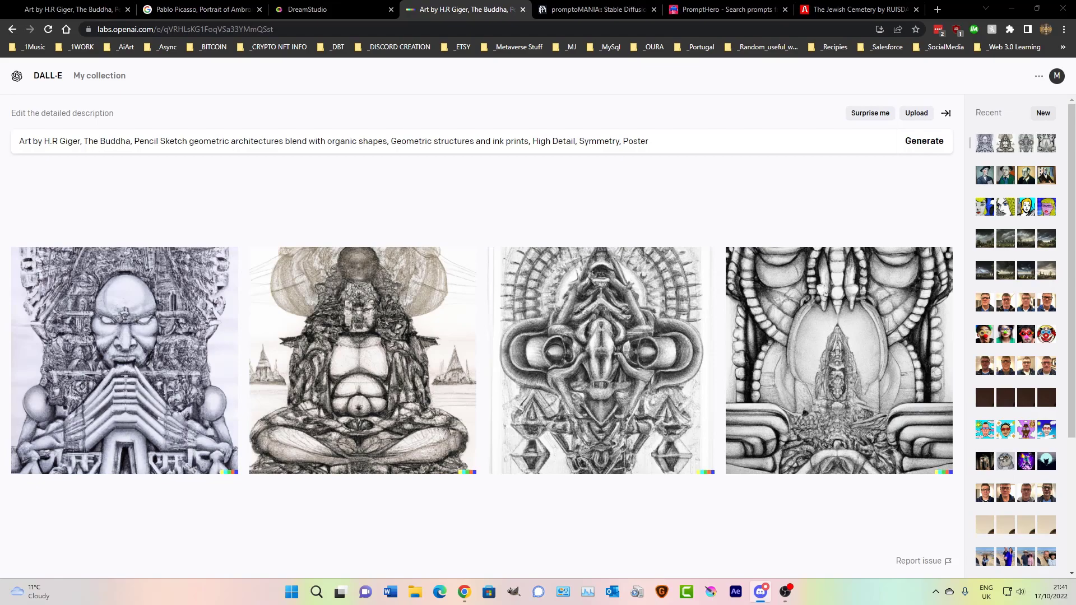
- Switch to DreamStudio, replace the Picasso prompt with the copied Giger Buddha prompt and generate nine images
{"action": "left_click", "coordinate": [336, 9]}
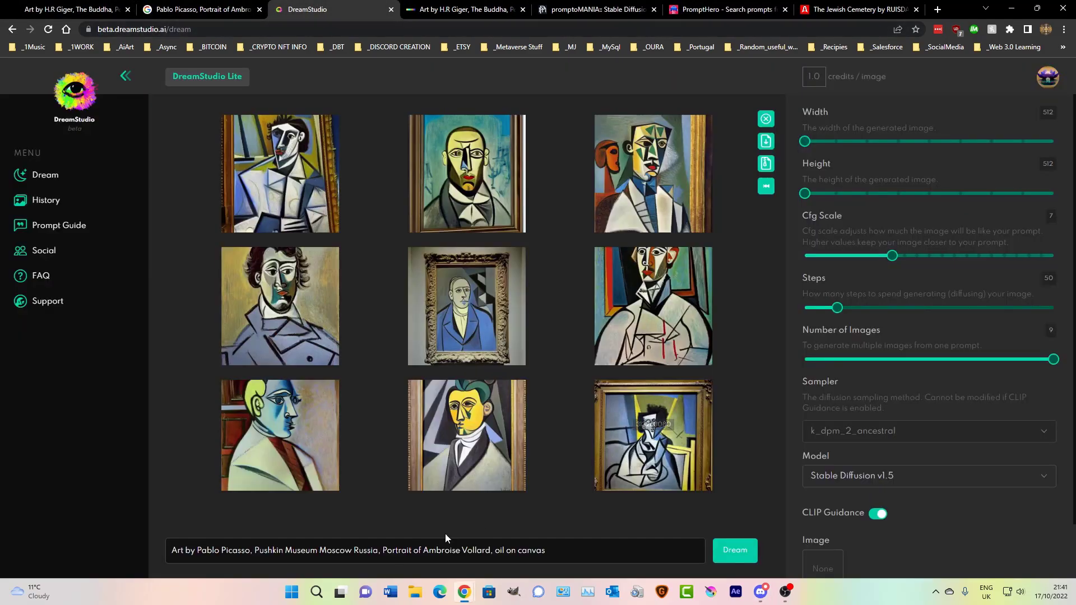
{"action": "left_click_drag", "start_coordinate": [552, 551], "coordinate": [169, 550]}
{"action": "key", "text": "ctrl+v"}
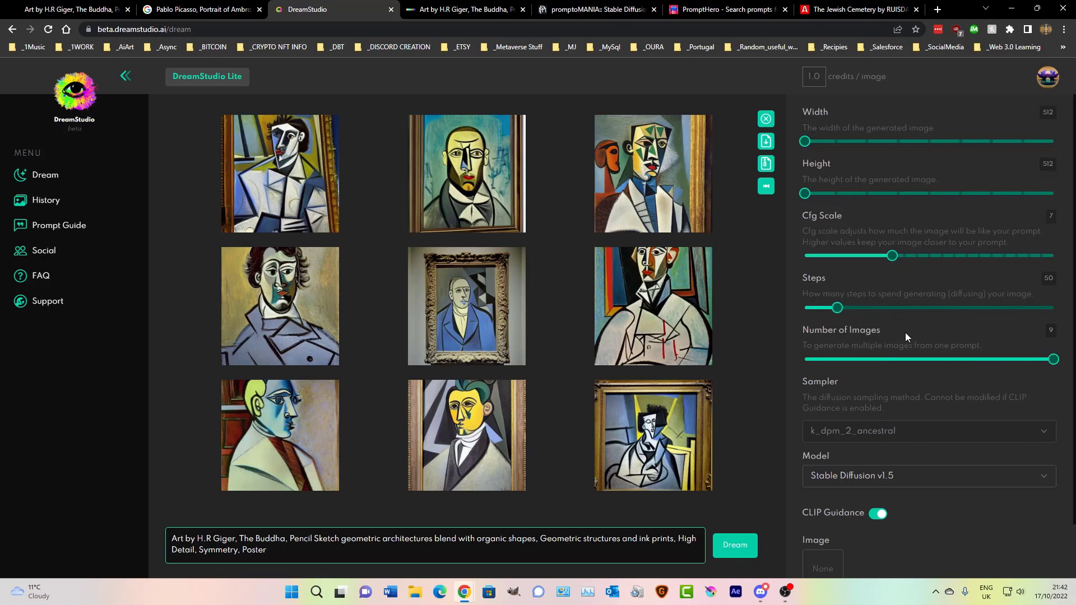
{"action": "left_click", "coordinate": [736, 548]}
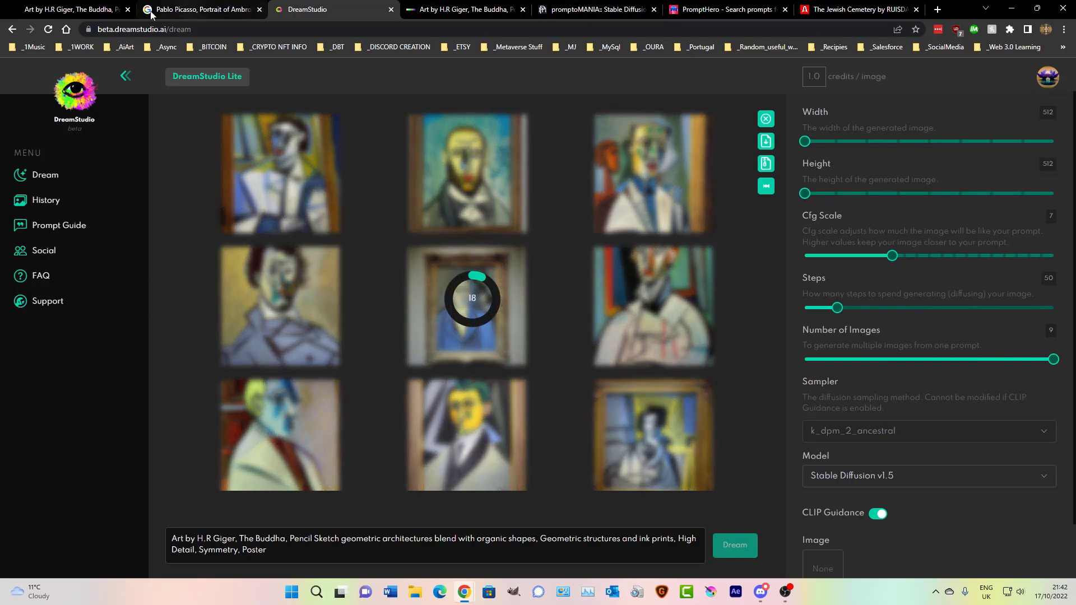
- Return to NightCafe and examine the full grid of 16 pencil sketch Giger Buddha images
{"action": "left_click", "coordinate": [95, 10]}
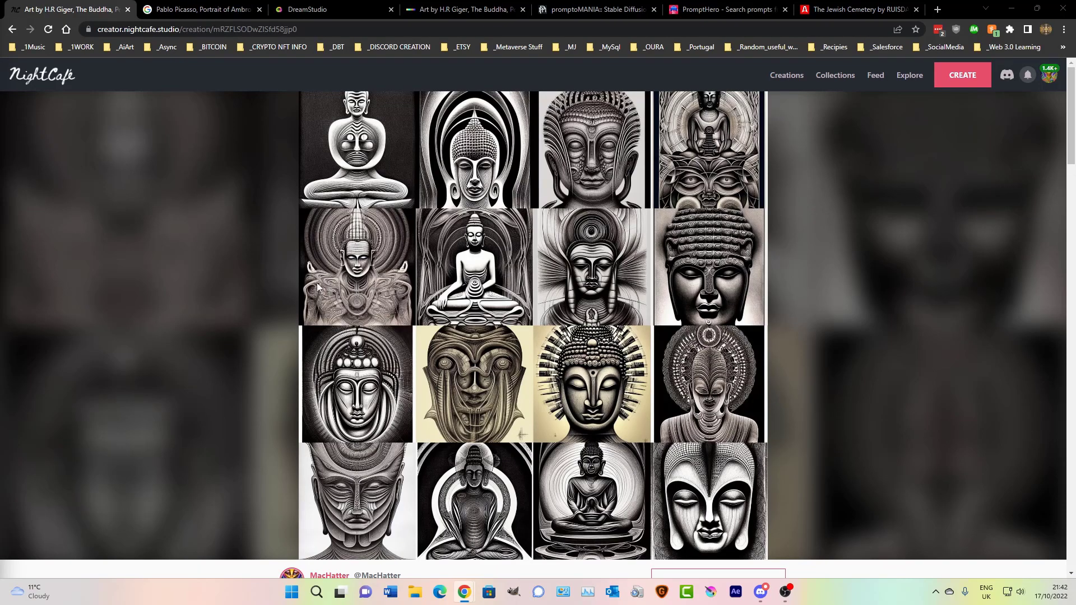
{"action": "scroll", "coordinate": [375, 321], "scroll_direction": "down", "scroll_amount": 3}
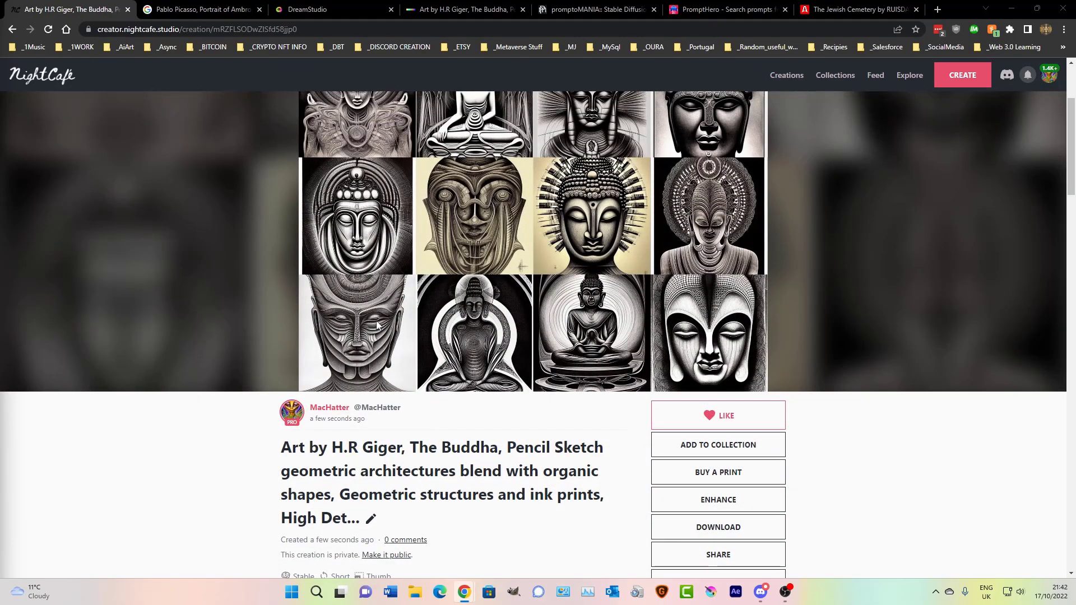
{"action": "scroll", "coordinate": [377, 325], "scroll_direction": "up", "scroll_amount": 3}
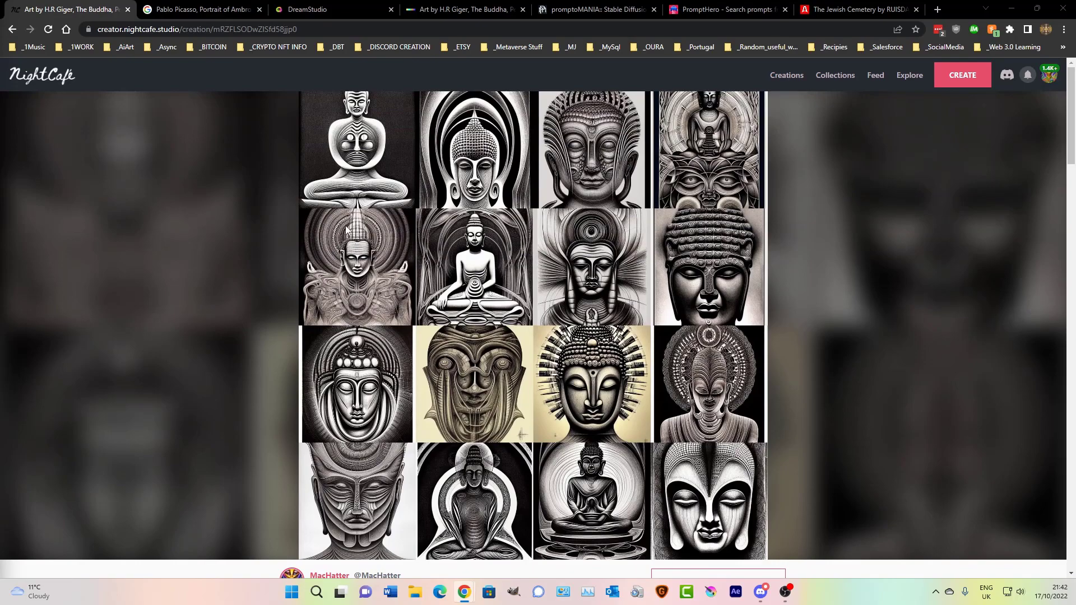
- Open the two earlier multicolored "Art by H.R. Giger, The Buddha, Unreal Engine" creations one after the other for comparison
{"action": "left_click", "coordinate": [800, 82]}
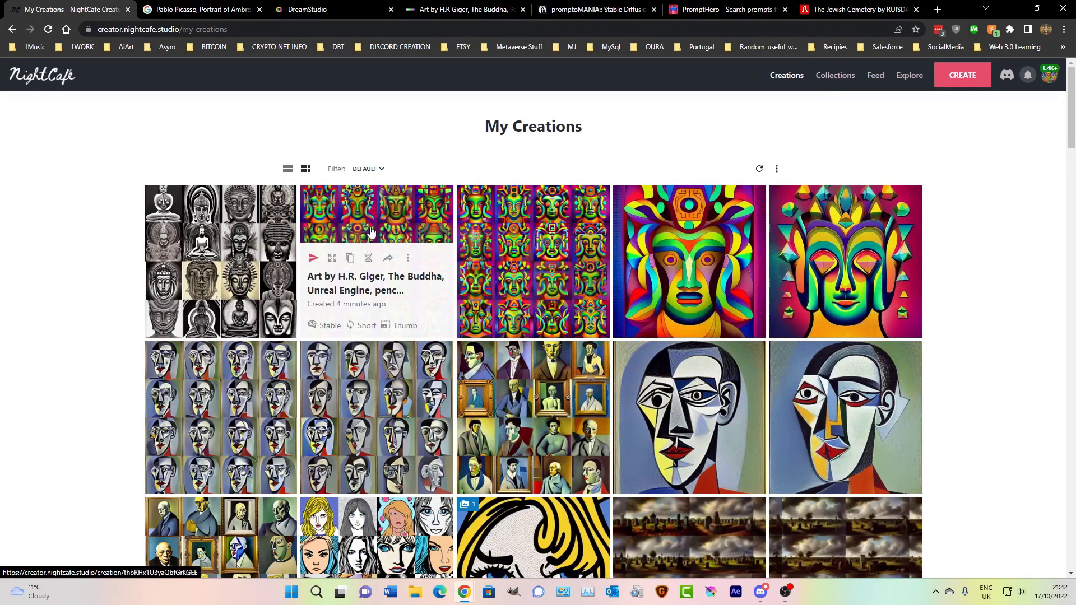
{"action": "mouse_move", "coordinate": [158, 249]}
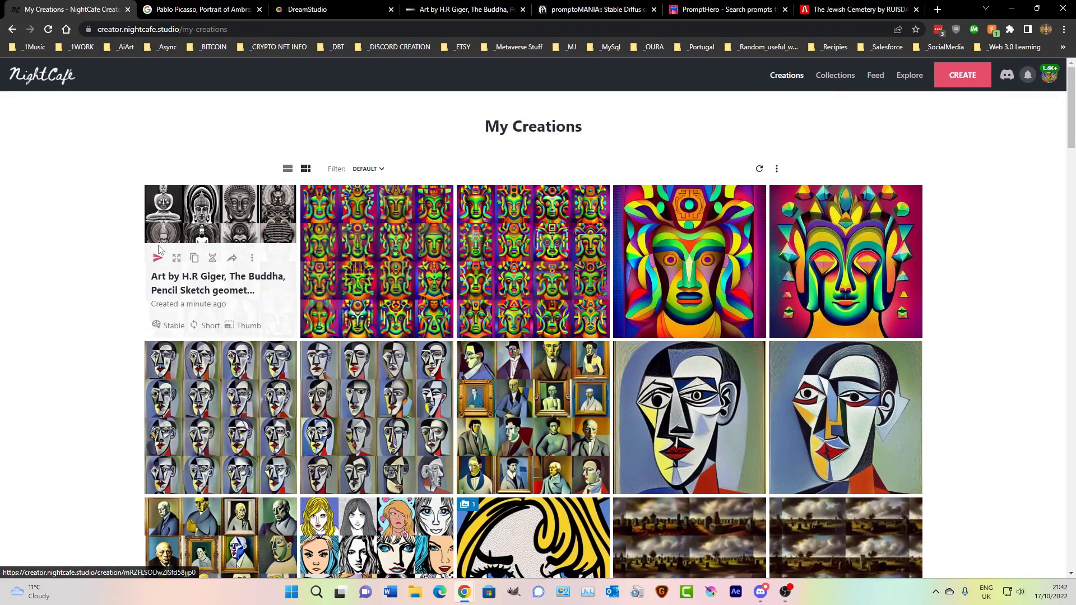
{"action": "left_click", "coordinate": [370, 222]}
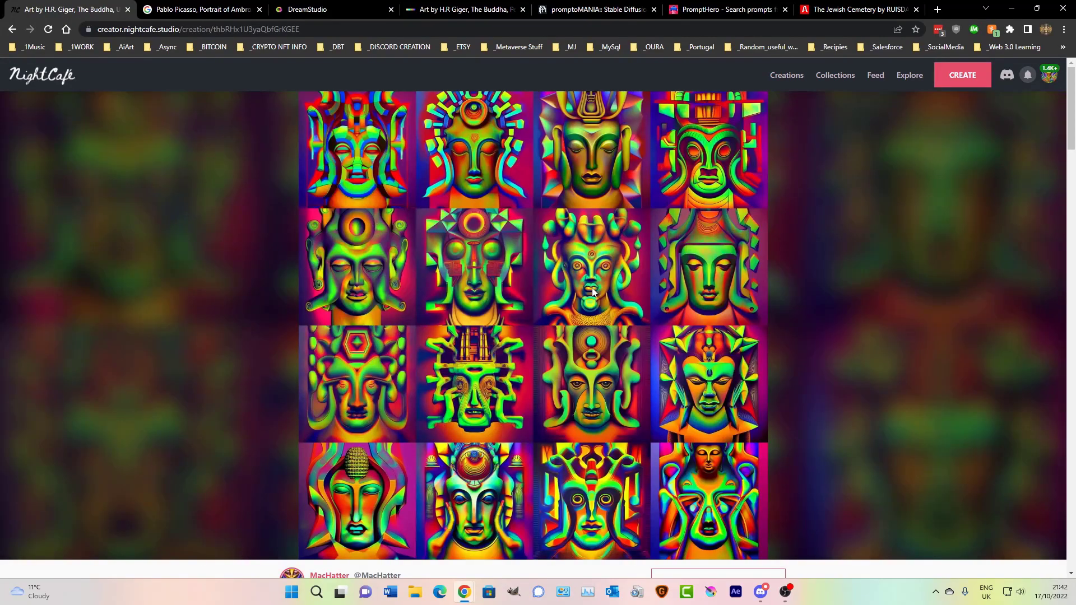
{"action": "left_click", "coordinate": [790, 78]}
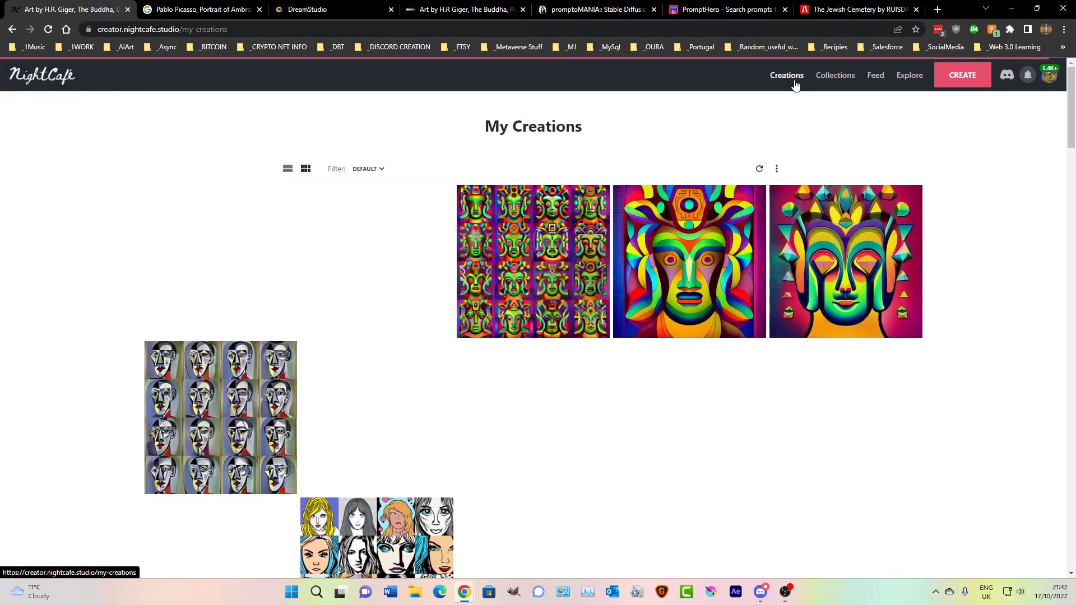
{"action": "mouse_move", "coordinate": [395, 239]}
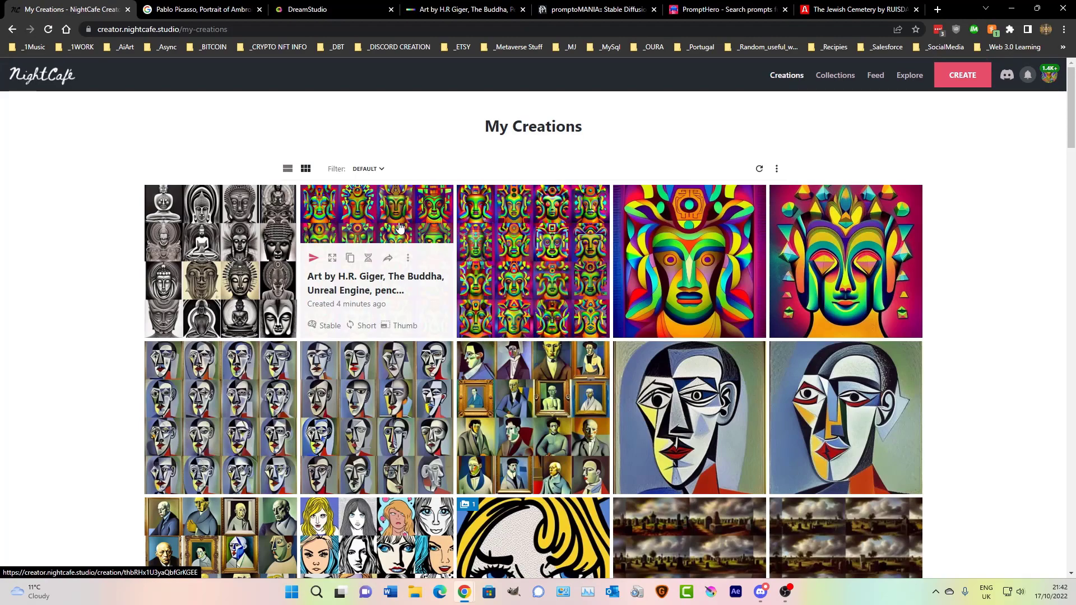
{"action": "left_click", "coordinate": [550, 235]}
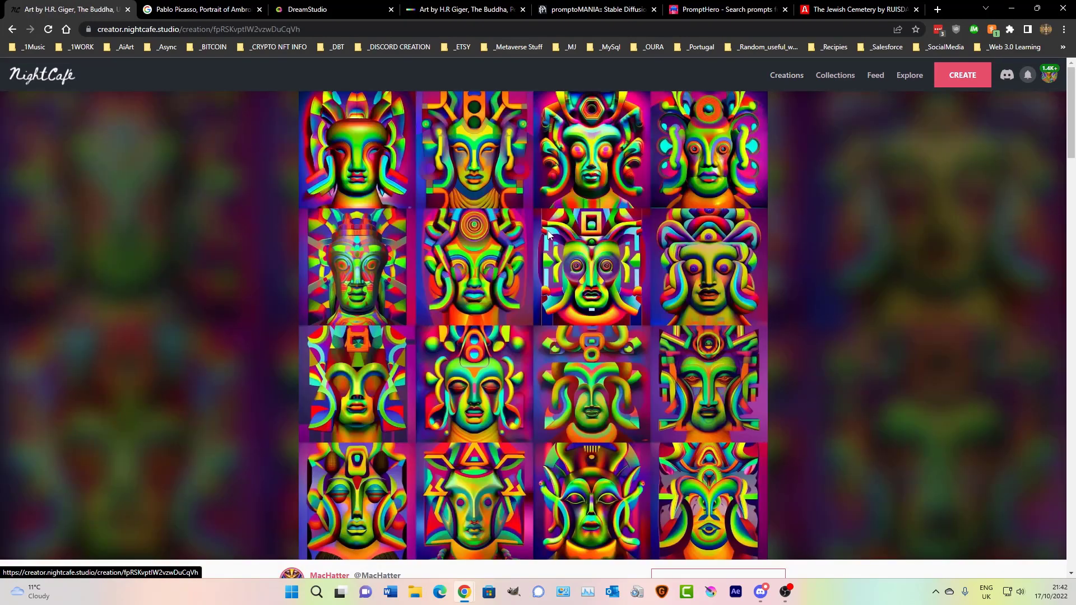